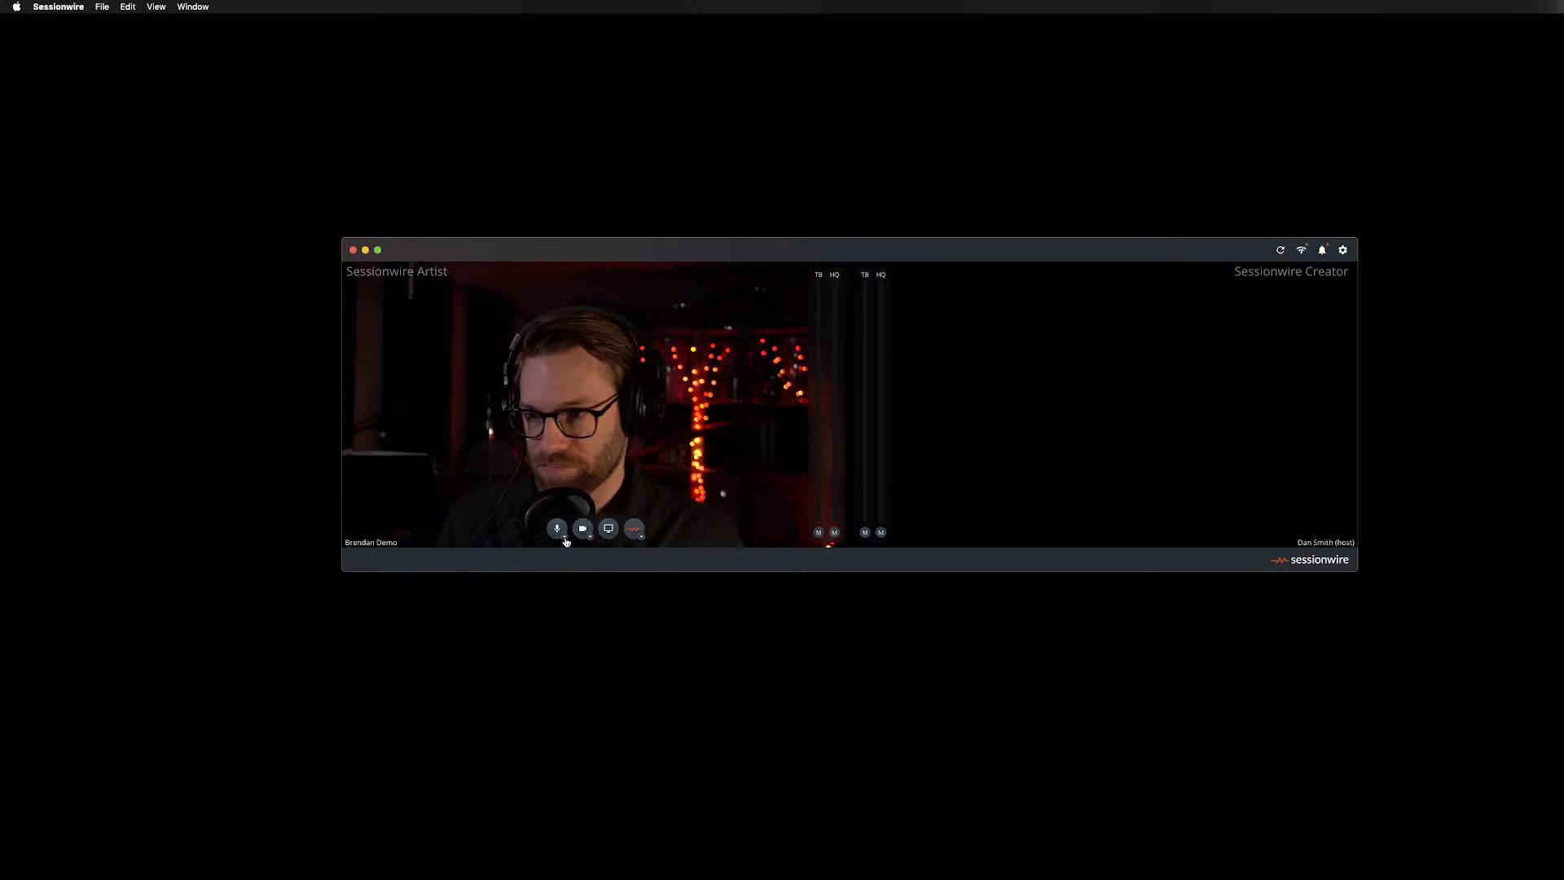
Review the microphone and speaker devices available for the talkback audio, leaving the selection as it is.
{"action": "left_click", "coordinate": [566, 539]}
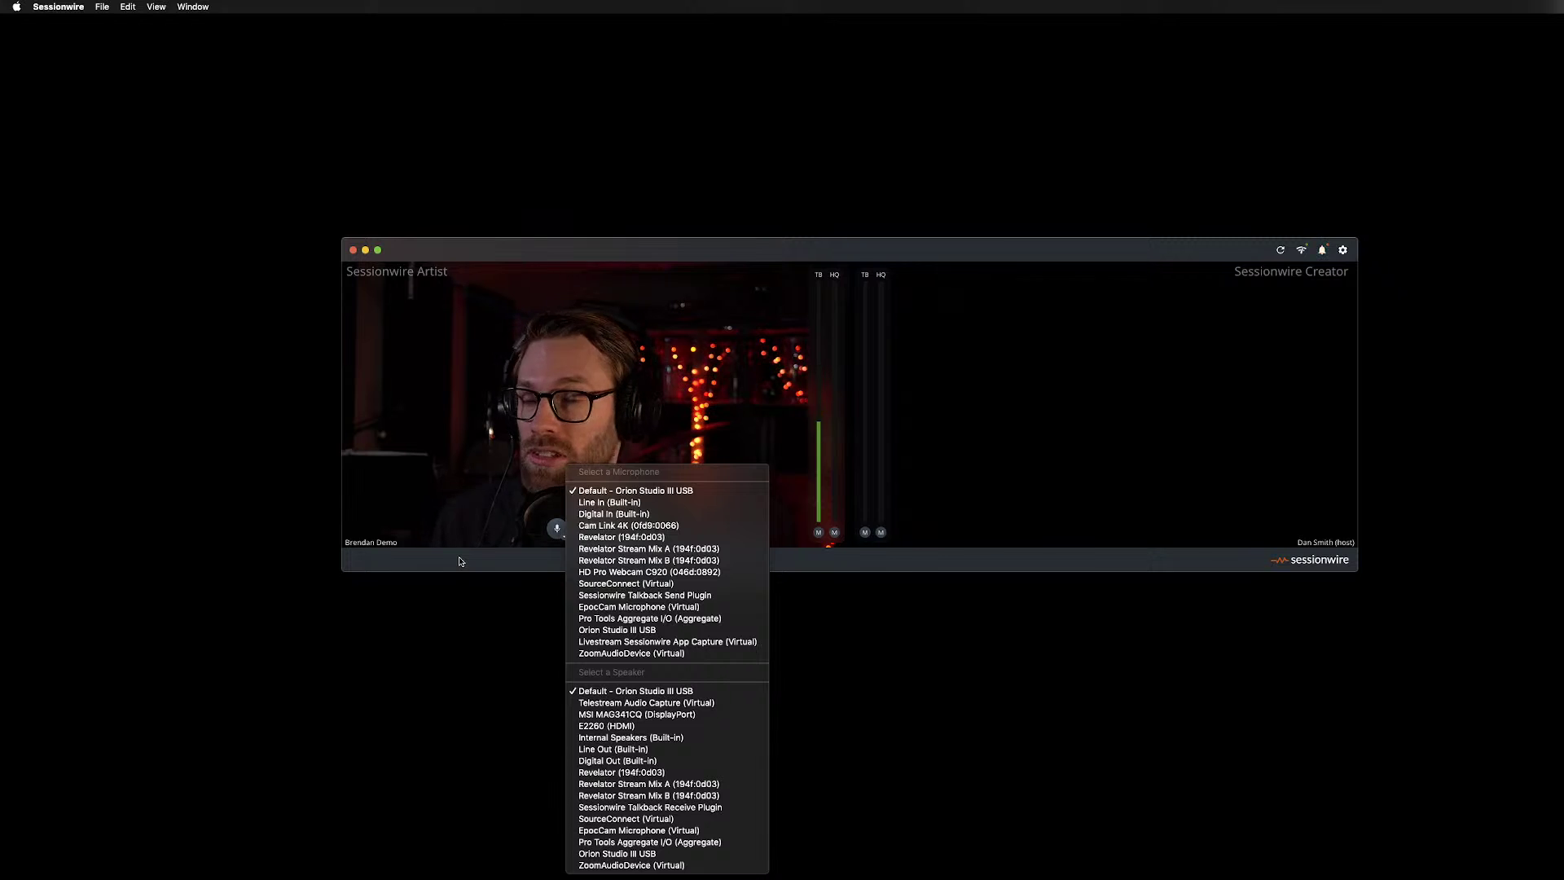
{"action": "left_click", "coordinate": [523, 569]}
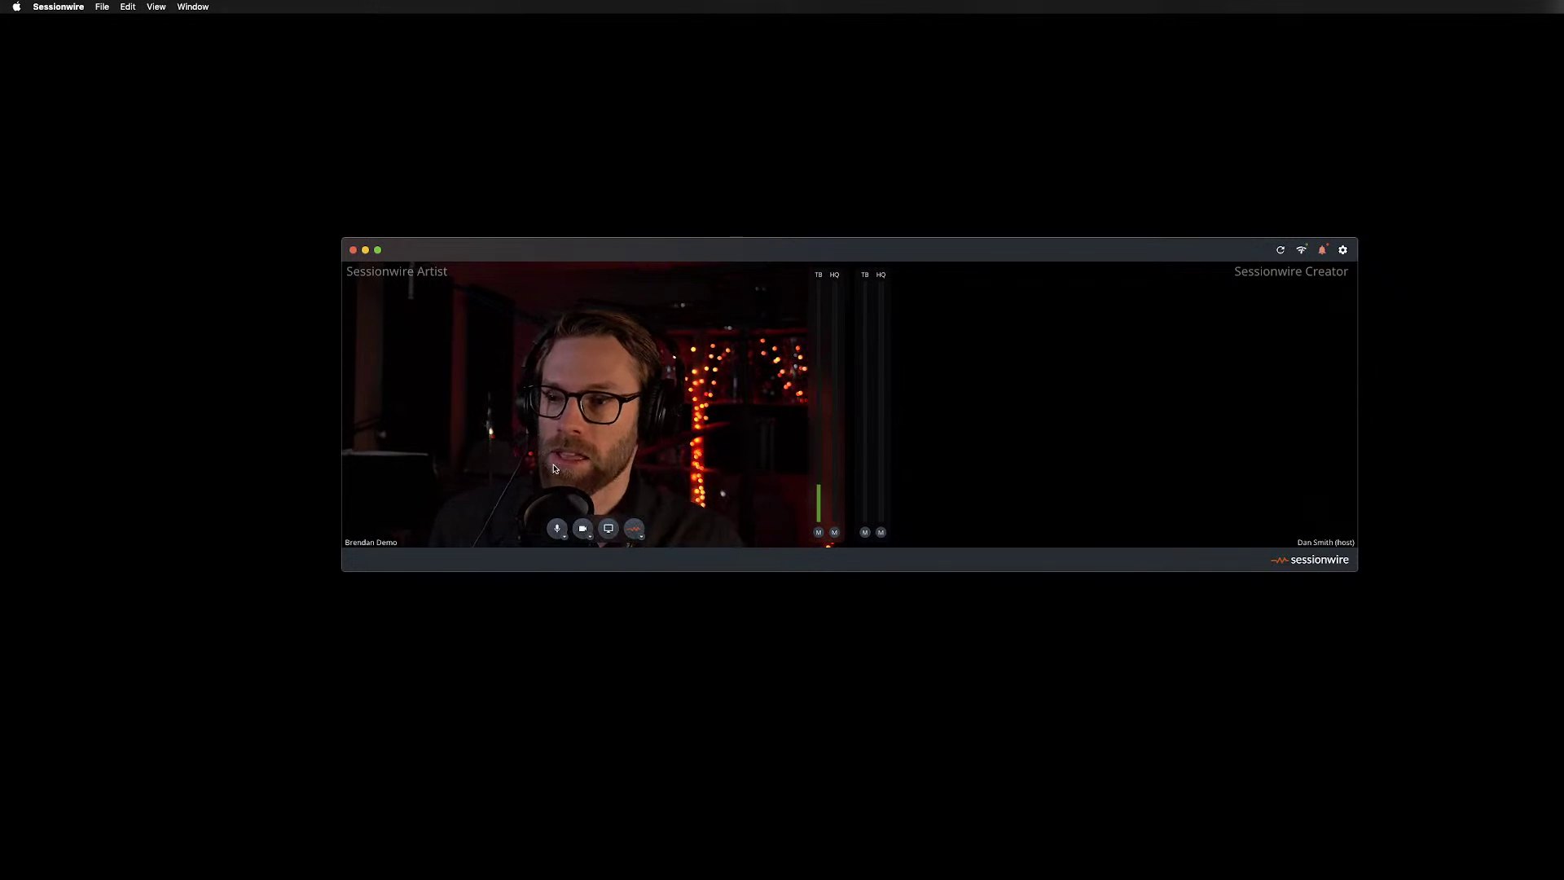
Try OBS Virtual Camera as the video source, return to Cam Link 4K, and look over the remaining camera options.
{"action": "left_click", "coordinate": [592, 537]}
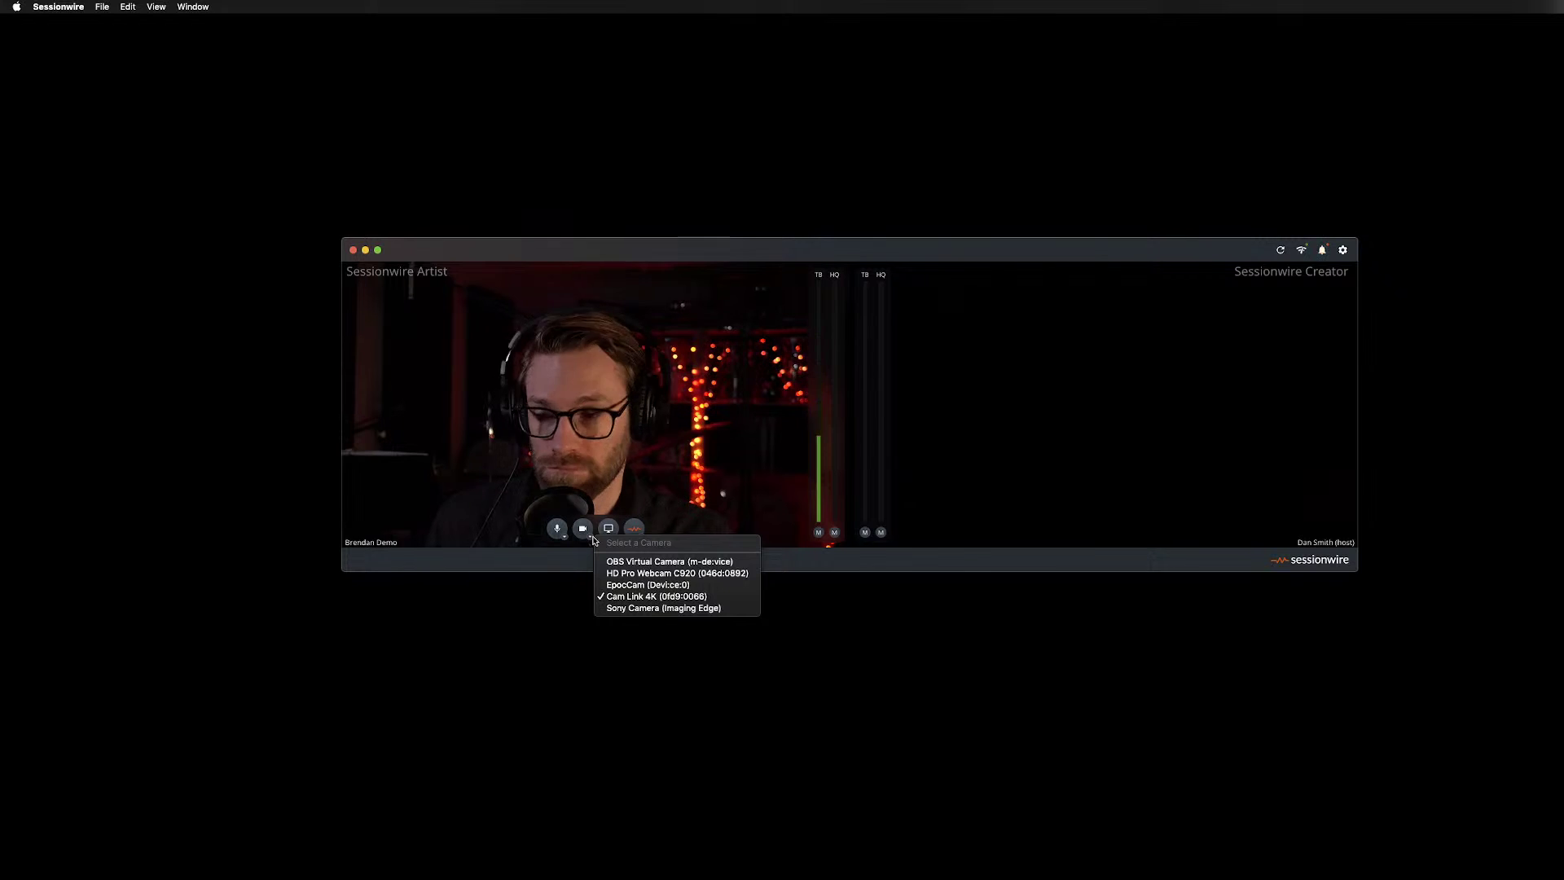
{"action": "key", "text": "Down"}
{"action": "key", "text": "Return"}
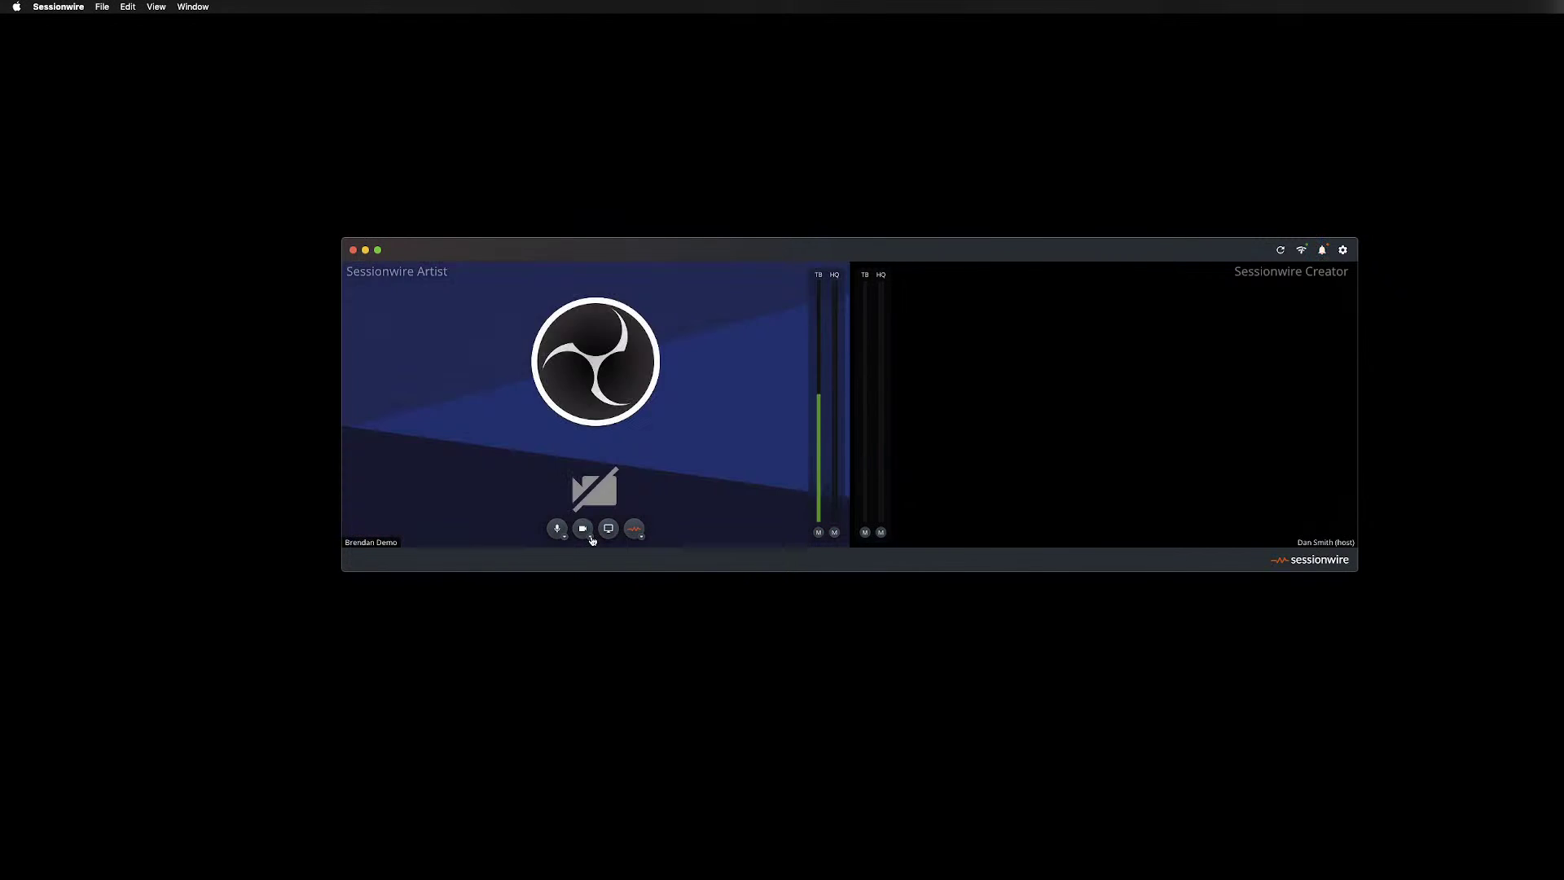
{"action": "left_click", "coordinate": [592, 541]}
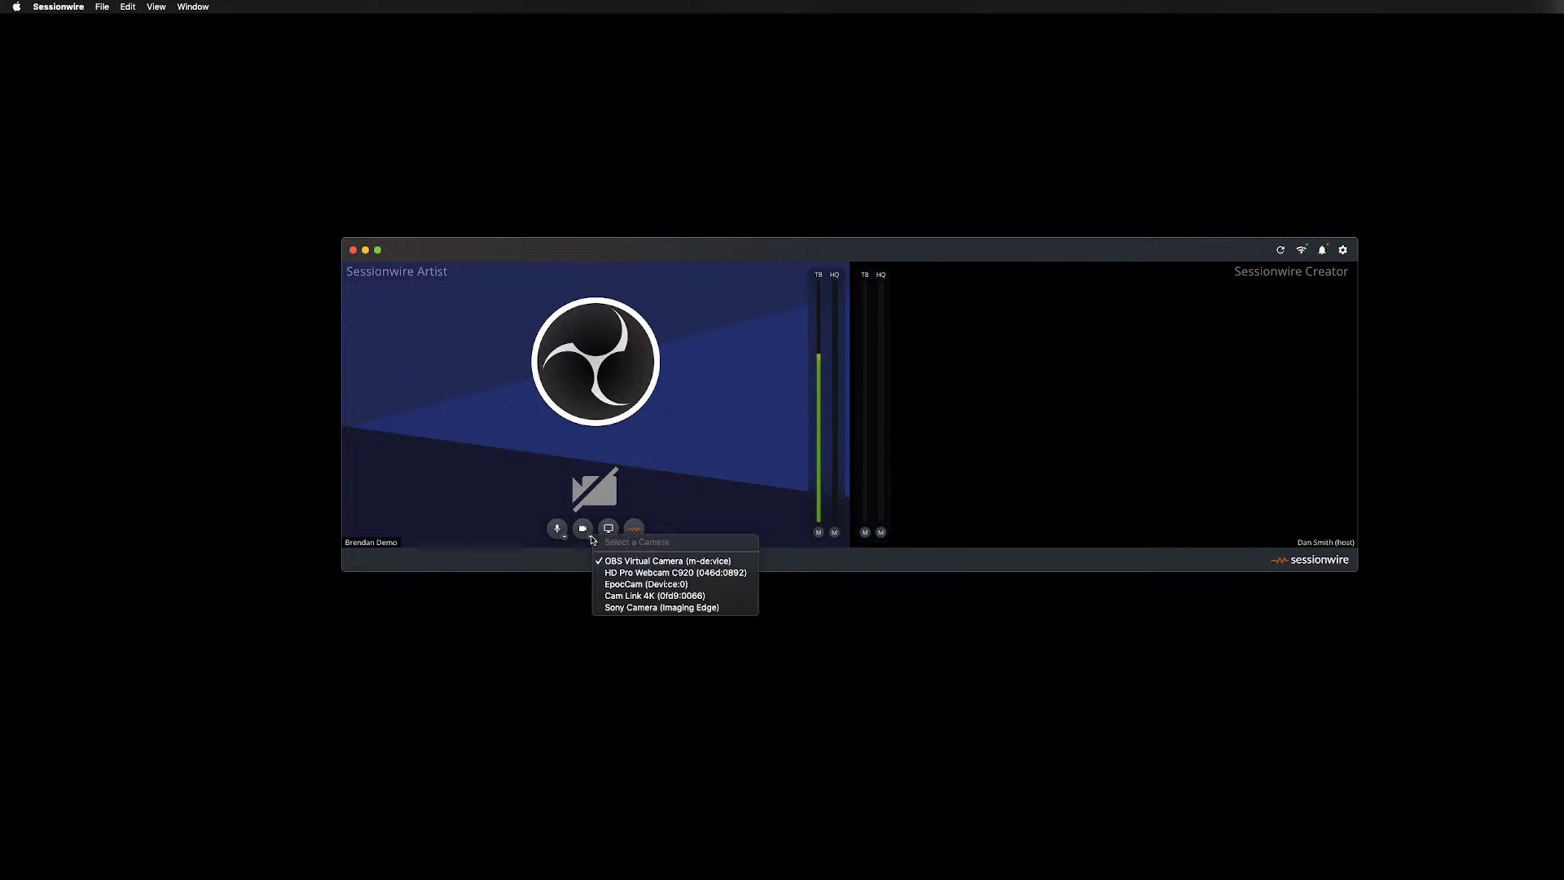
{"action": "left_click", "coordinate": [640, 595]}
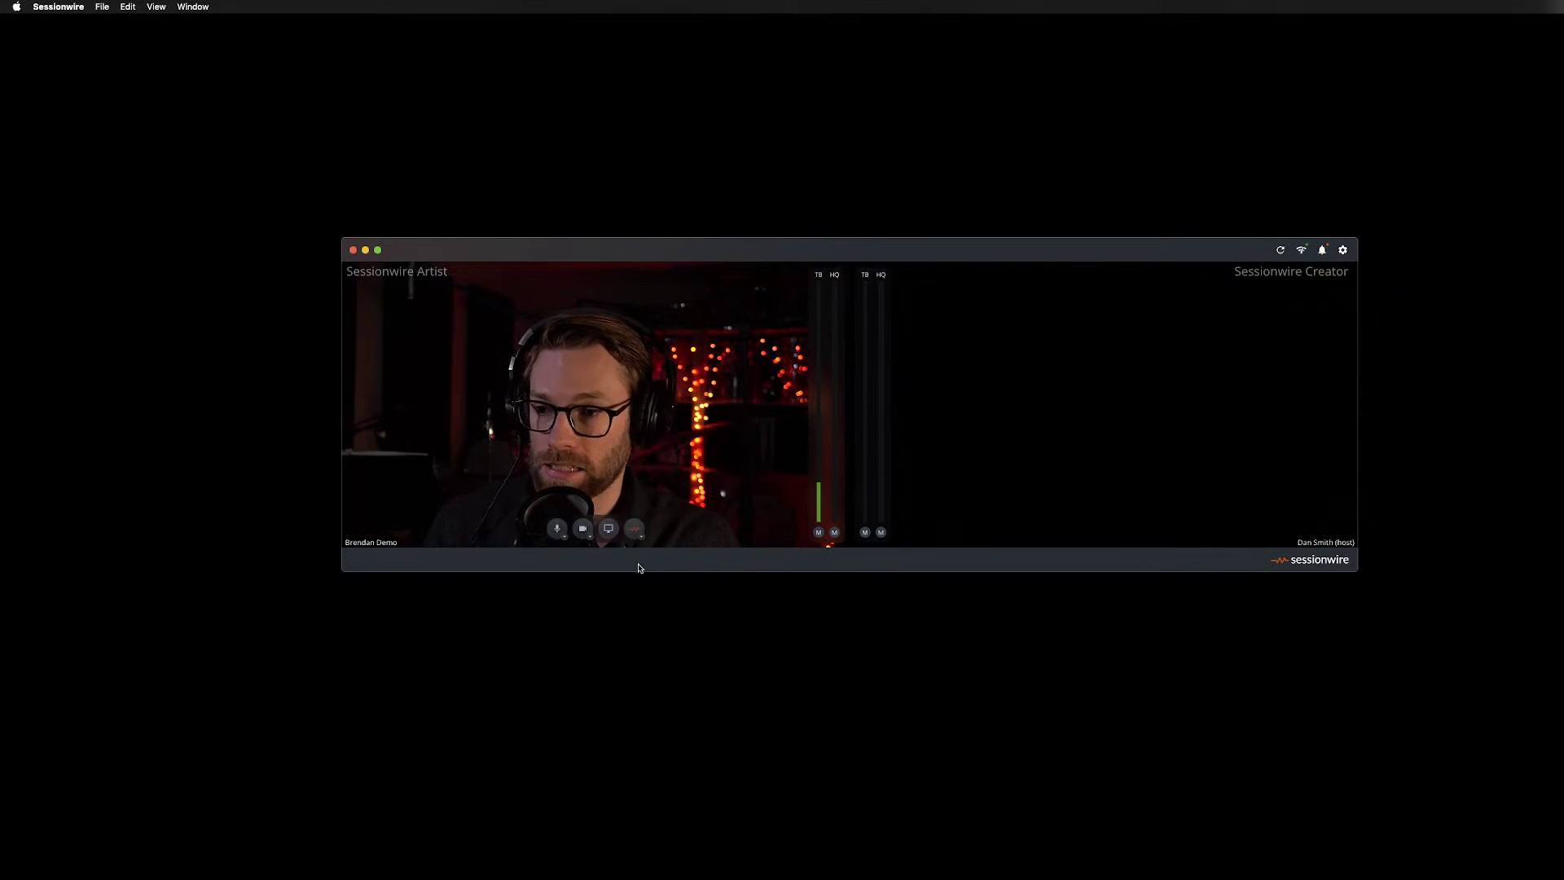
{"action": "left_click", "coordinate": [592, 541]}
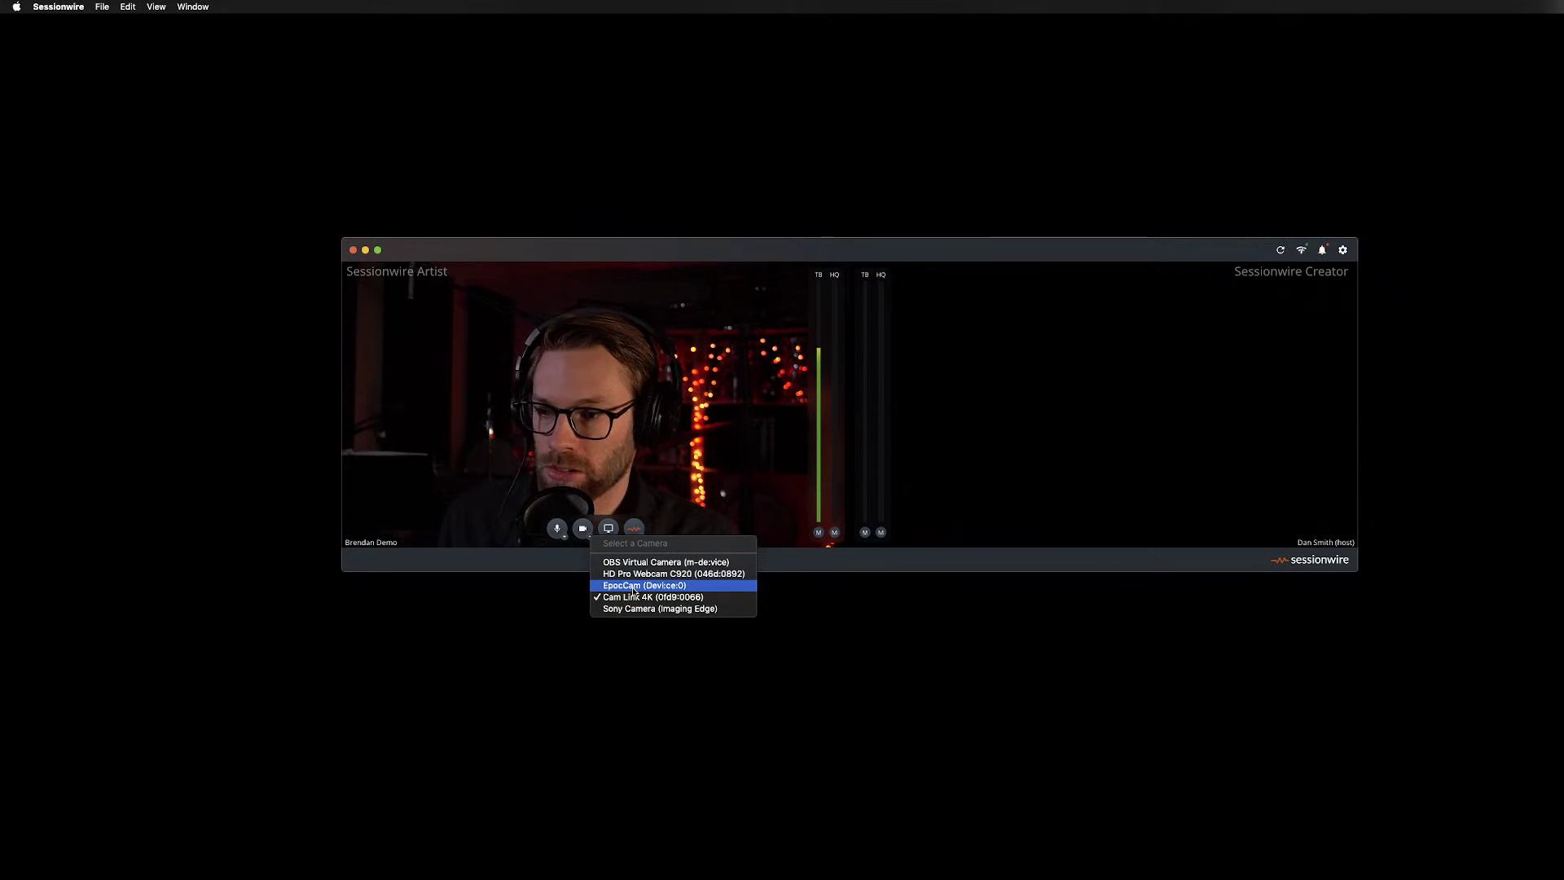
{"action": "left_click", "coordinate": [530, 570]}
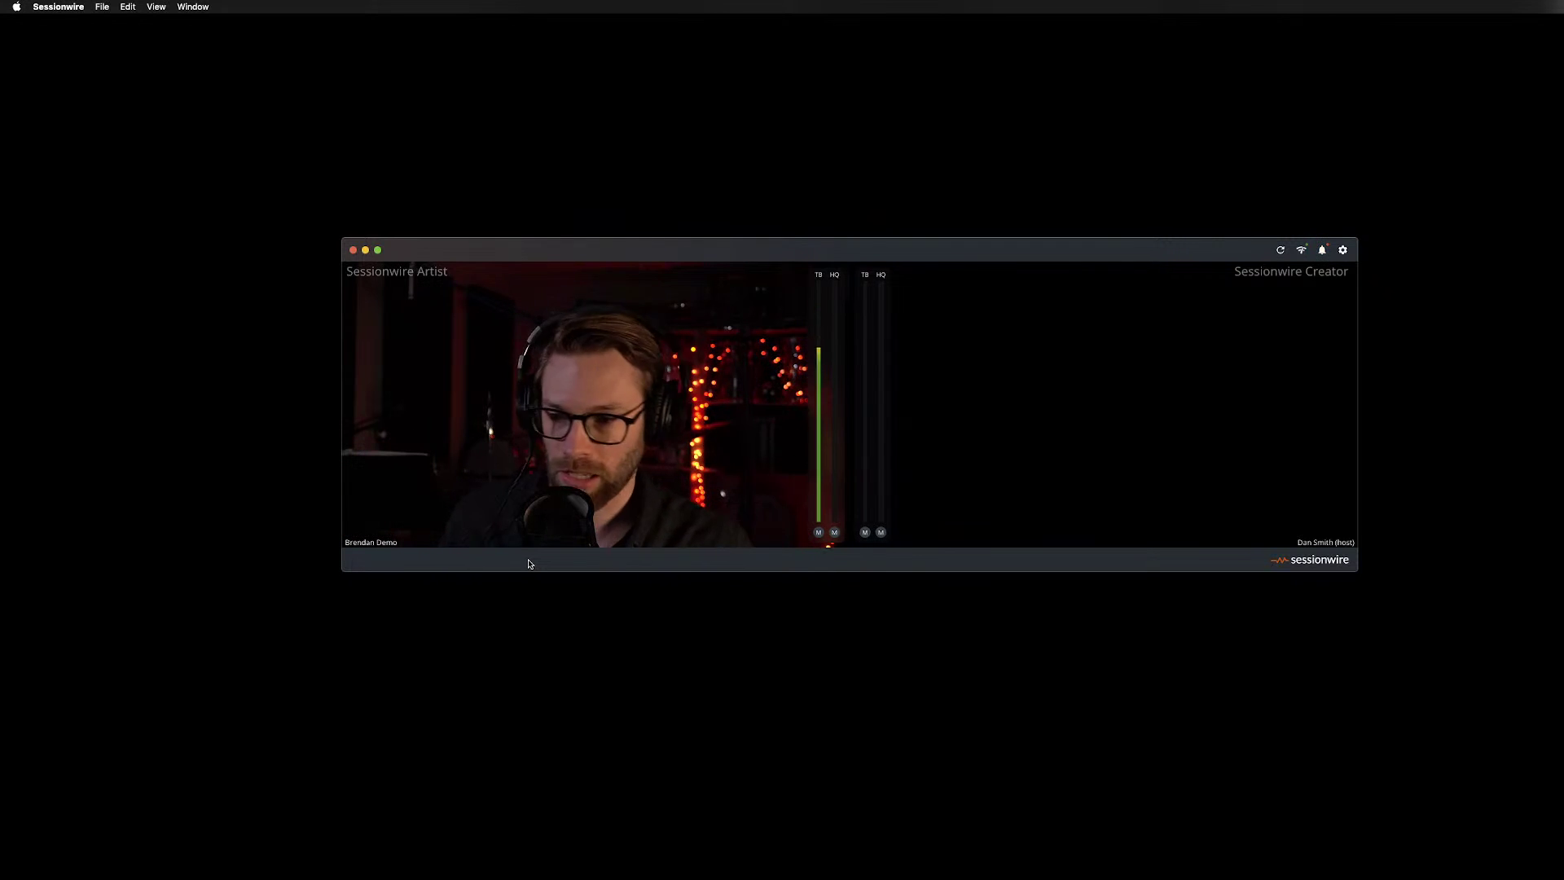
Review the windows and screens offered for screen sharing, closing the picker without sharing anything.
{"action": "mouse_move", "coordinate": [586, 544]}
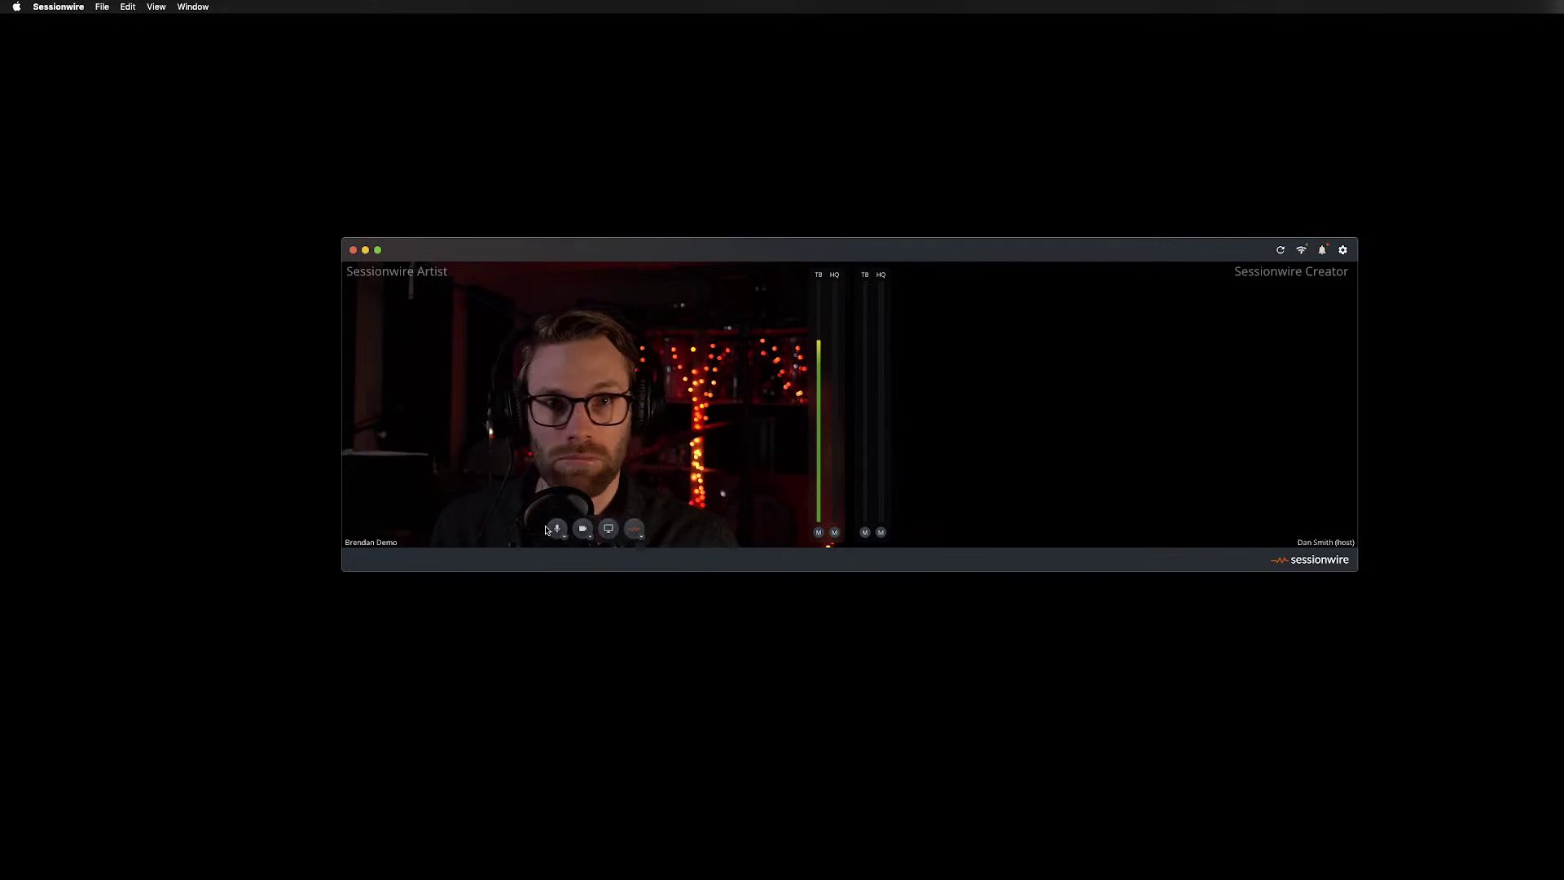
{"action": "left_click", "coordinate": [610, 531]}
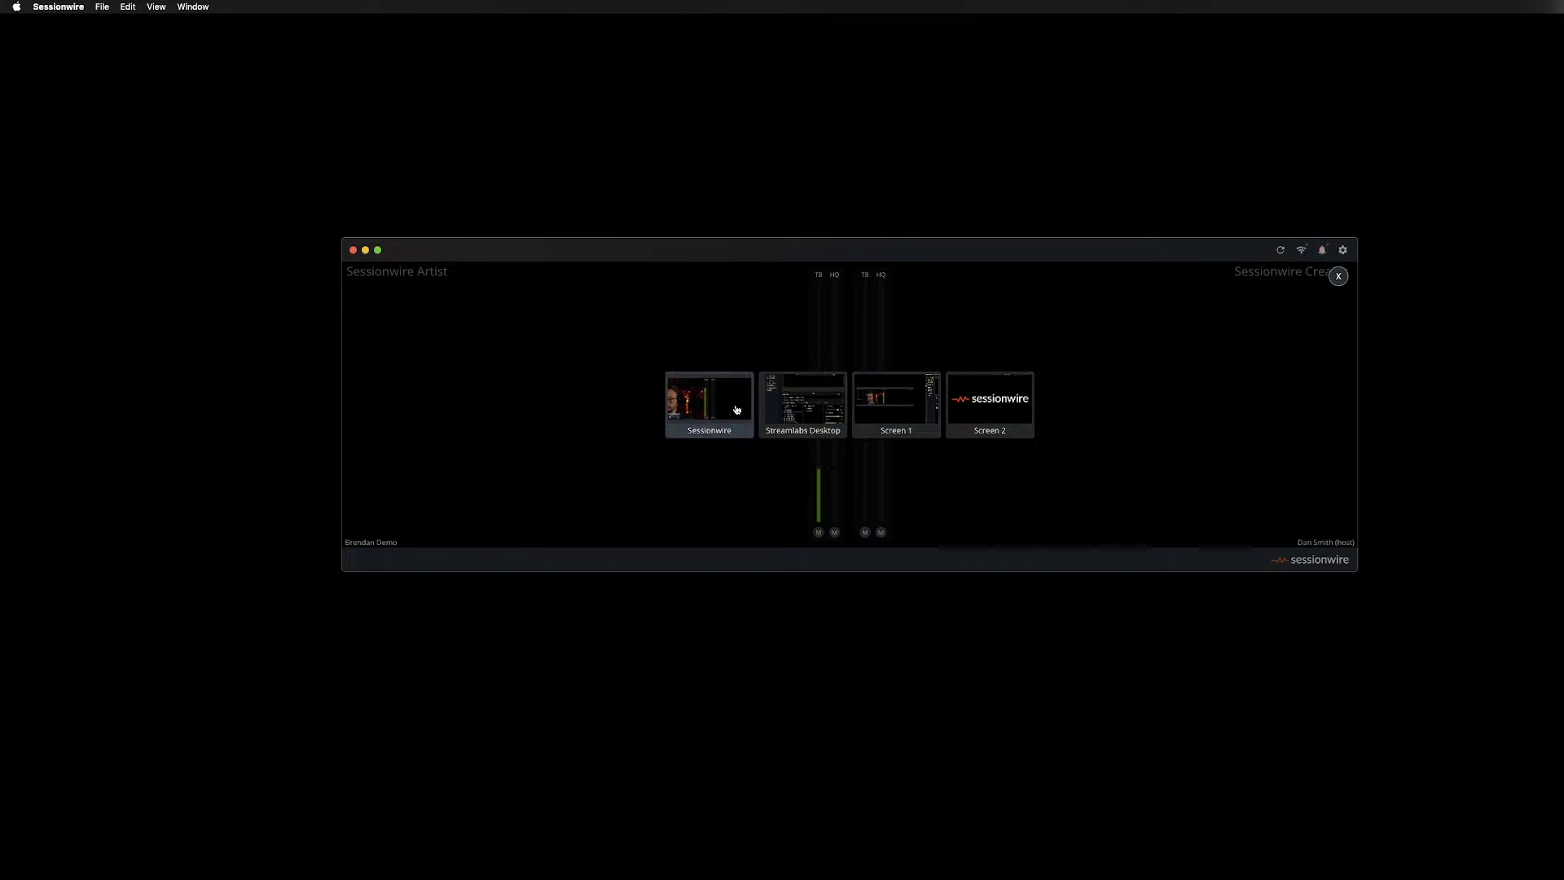
{"action": "left_click", "coordinate": [1339, 275]}
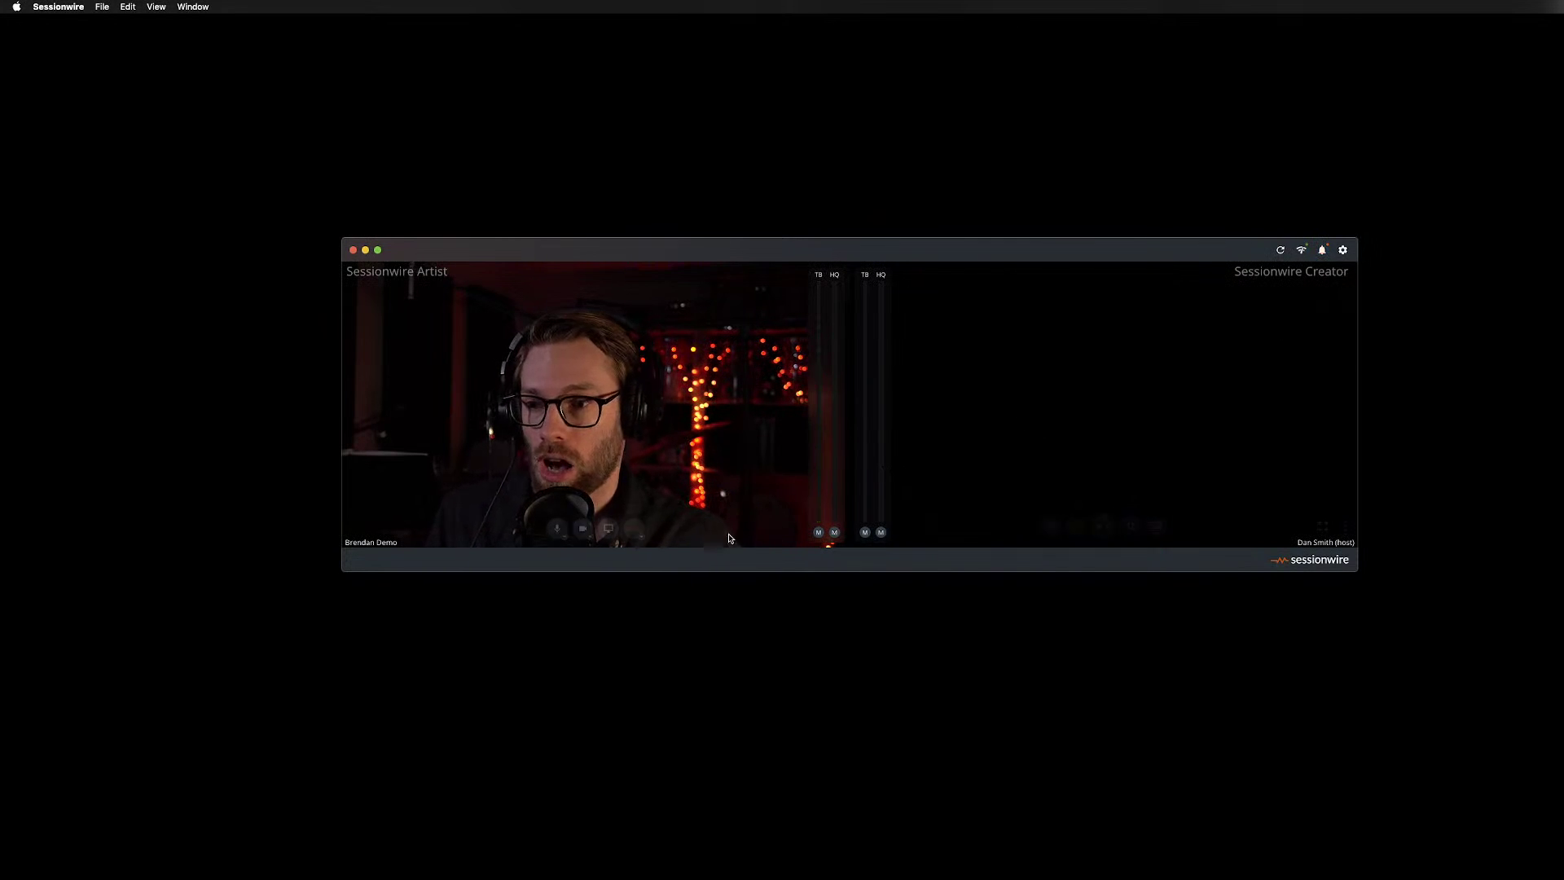
{"action": "left_click", "coordinate": [608, 528]}
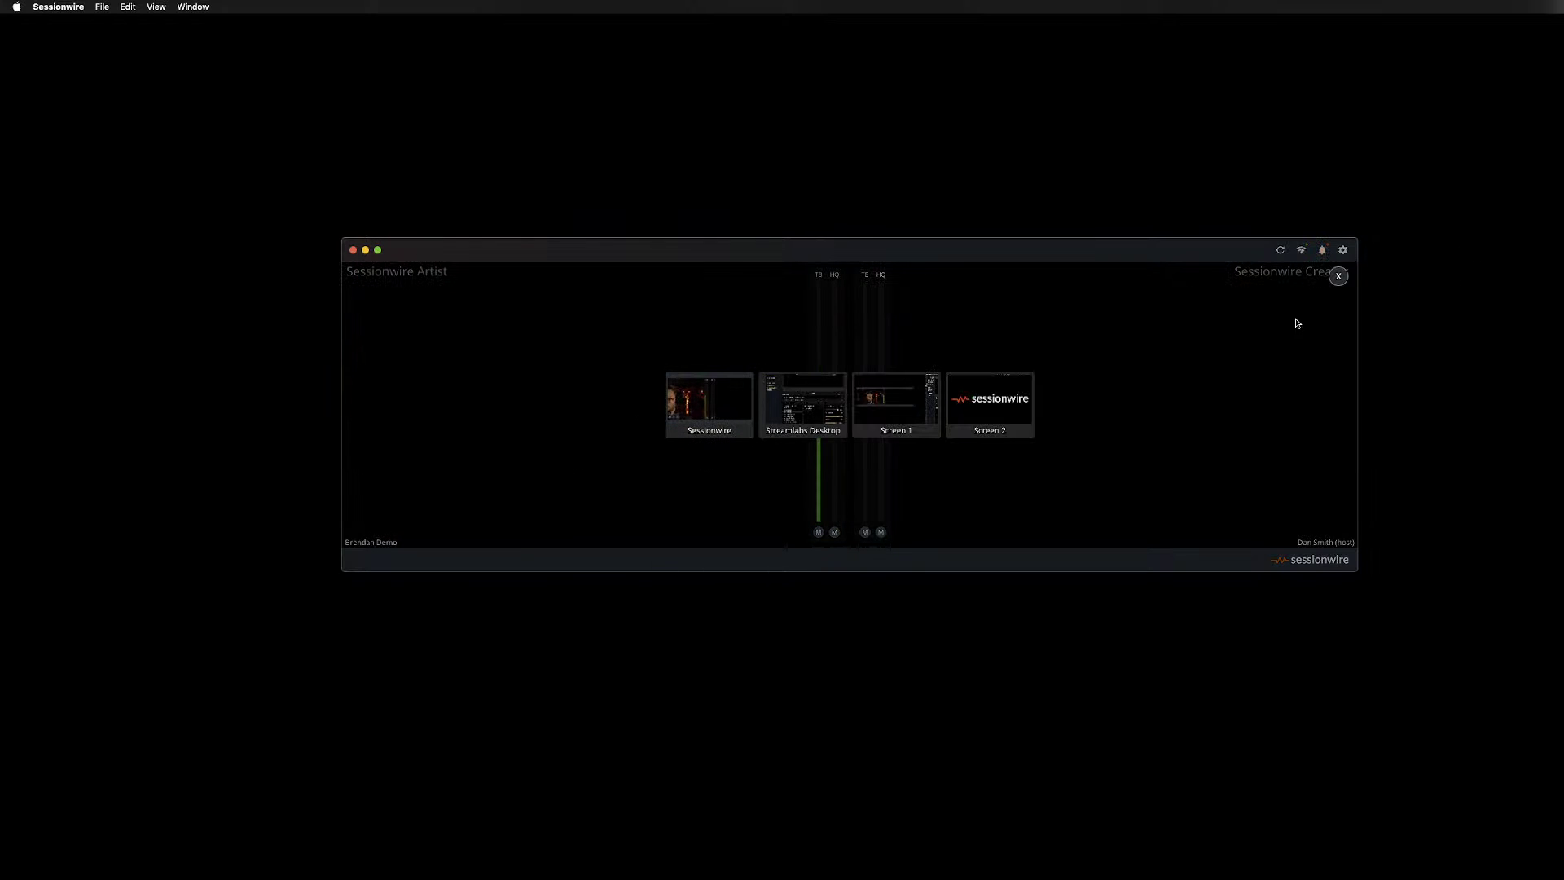
{"action": "left_click", "coordinate": [1339, 277]}
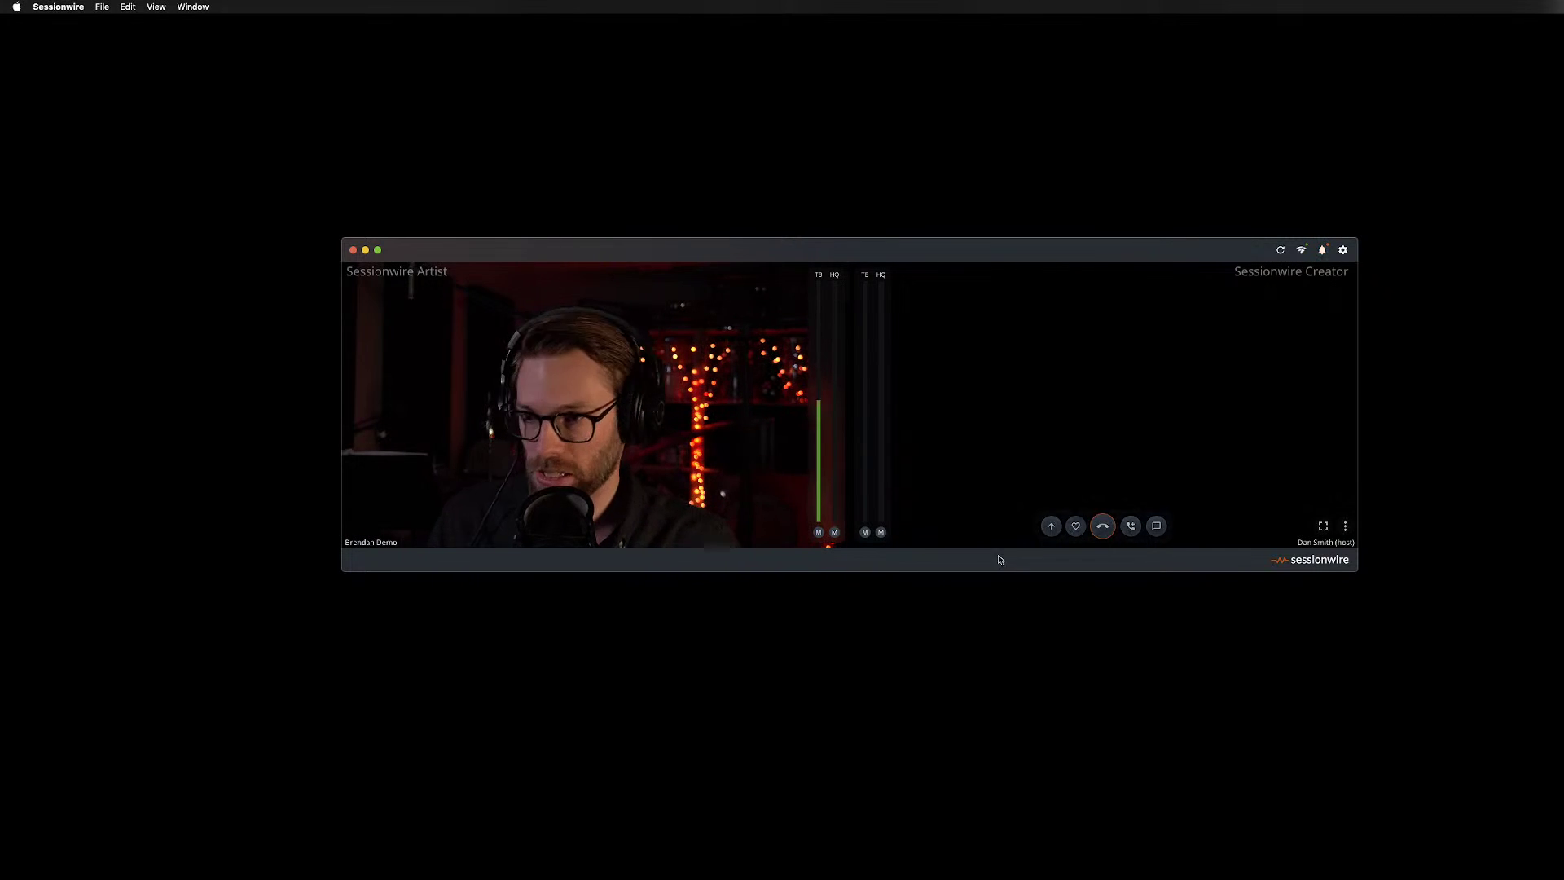
Review the Sessionwire HQ audio source and destination devices without changing either one.
{"action": "mouse_move", "coordinate": [628, 527]}
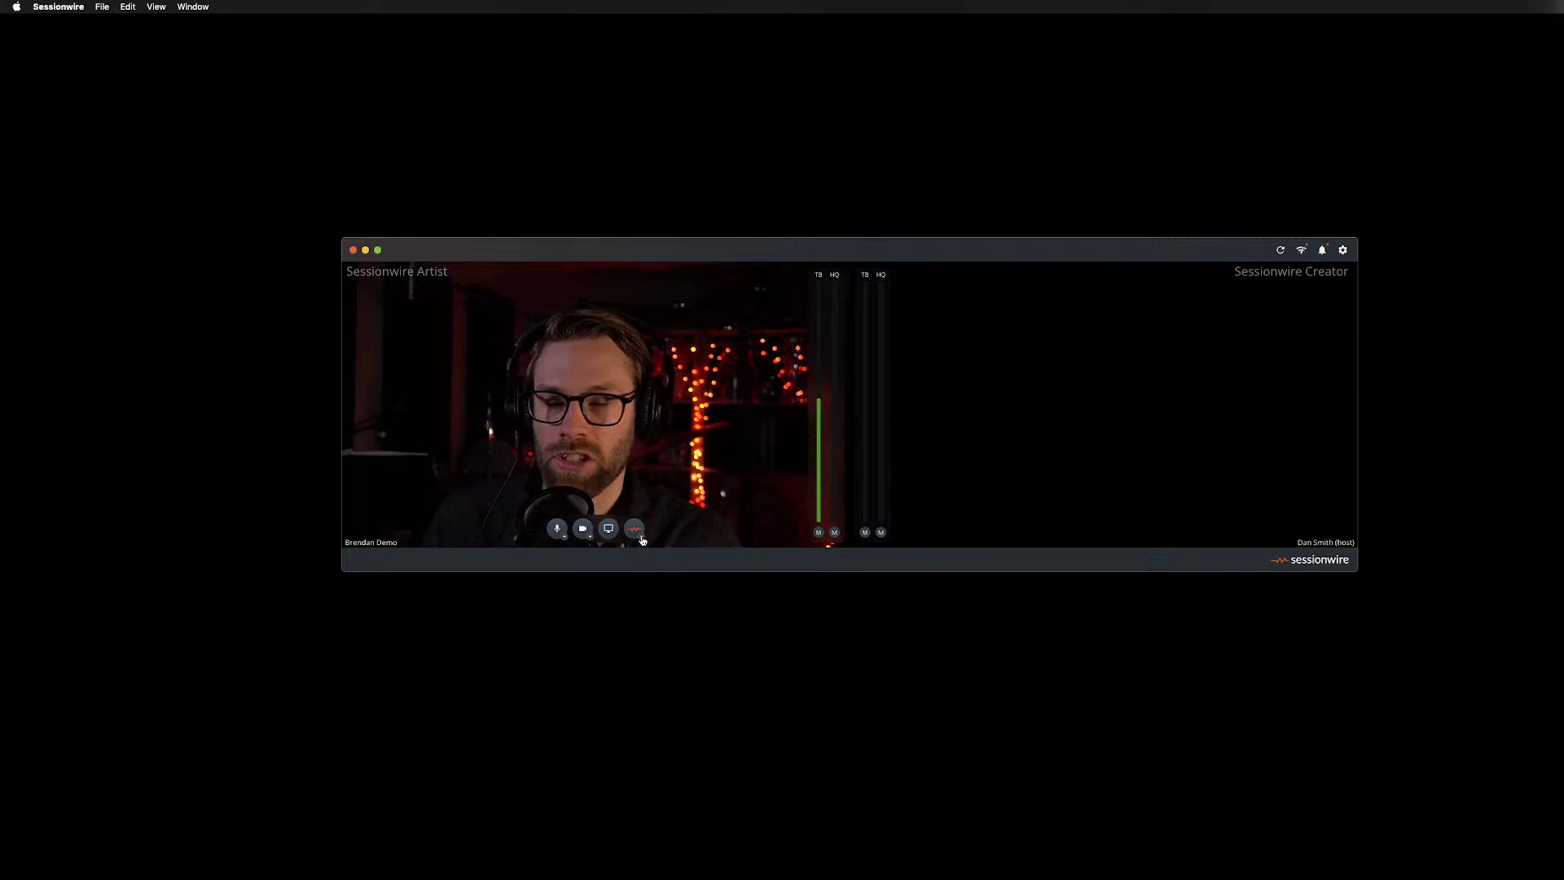
{"action": "left_click", "coordinate": [639, 534]}
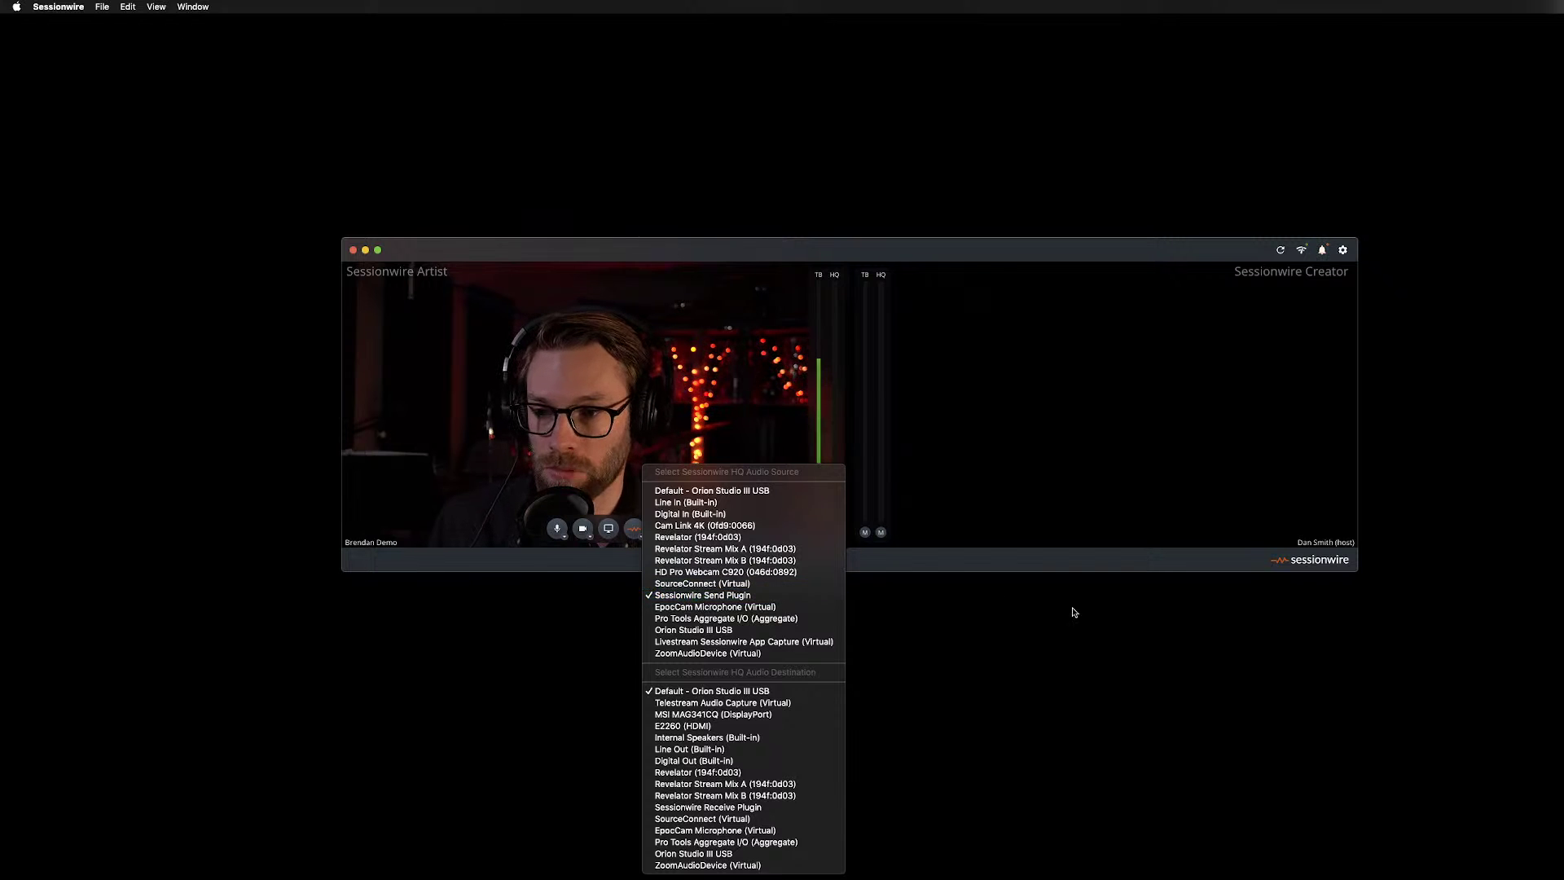
{"action": "left_click", "coordinate": [1016, 692]}
Bring up the Studio One song and place a smaller Sessionwire window in front of it.
{"action": "mouse_move", "coordinate": [1118, 876]}
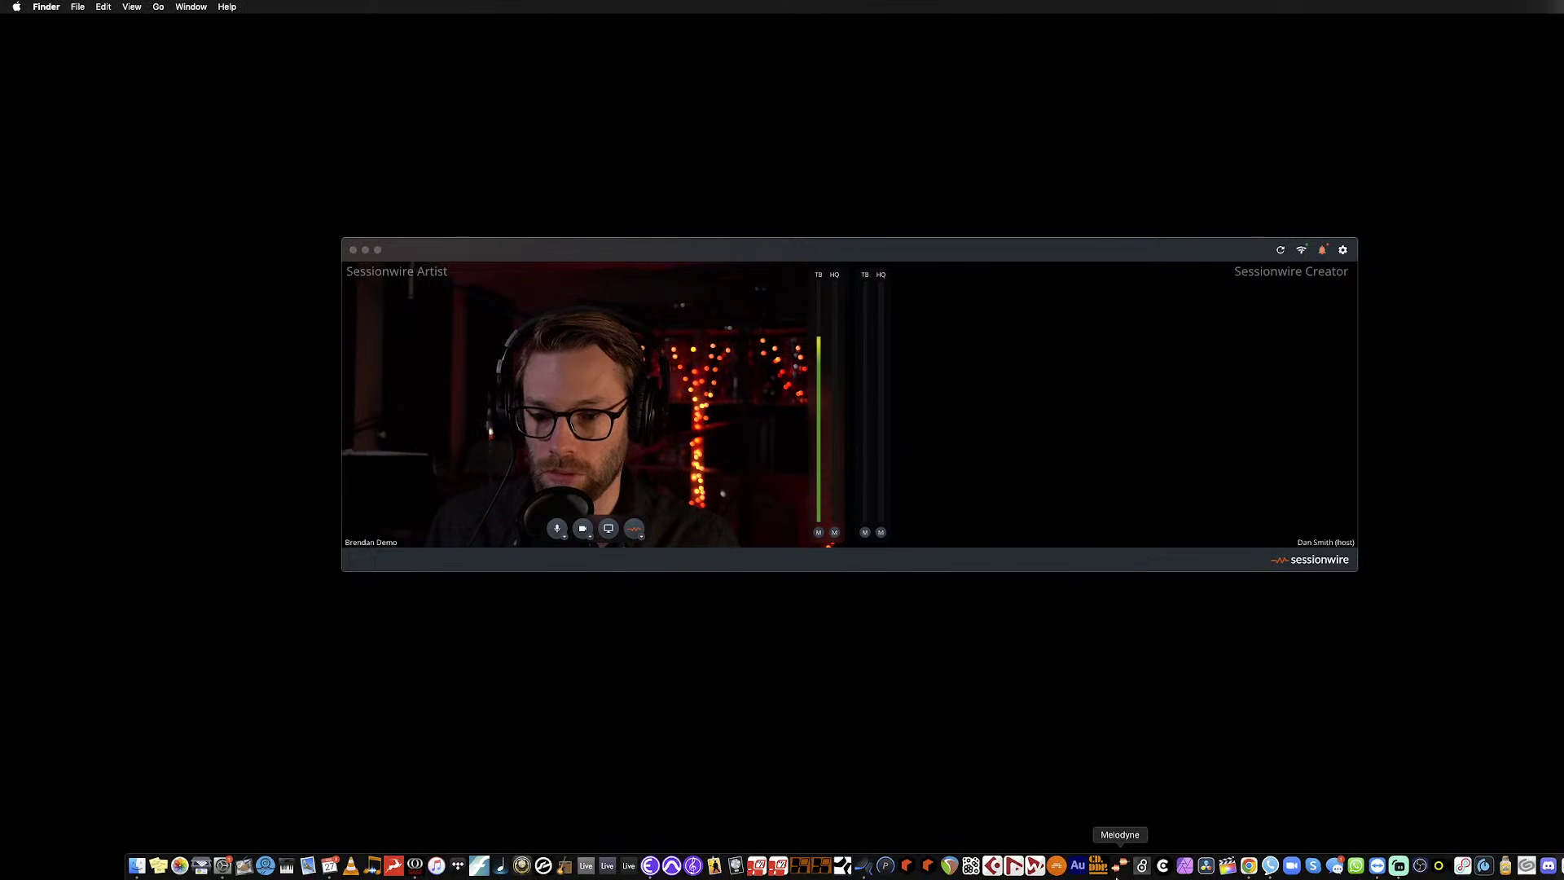
{"action": "left_click", "coordinate": [868, 865]}
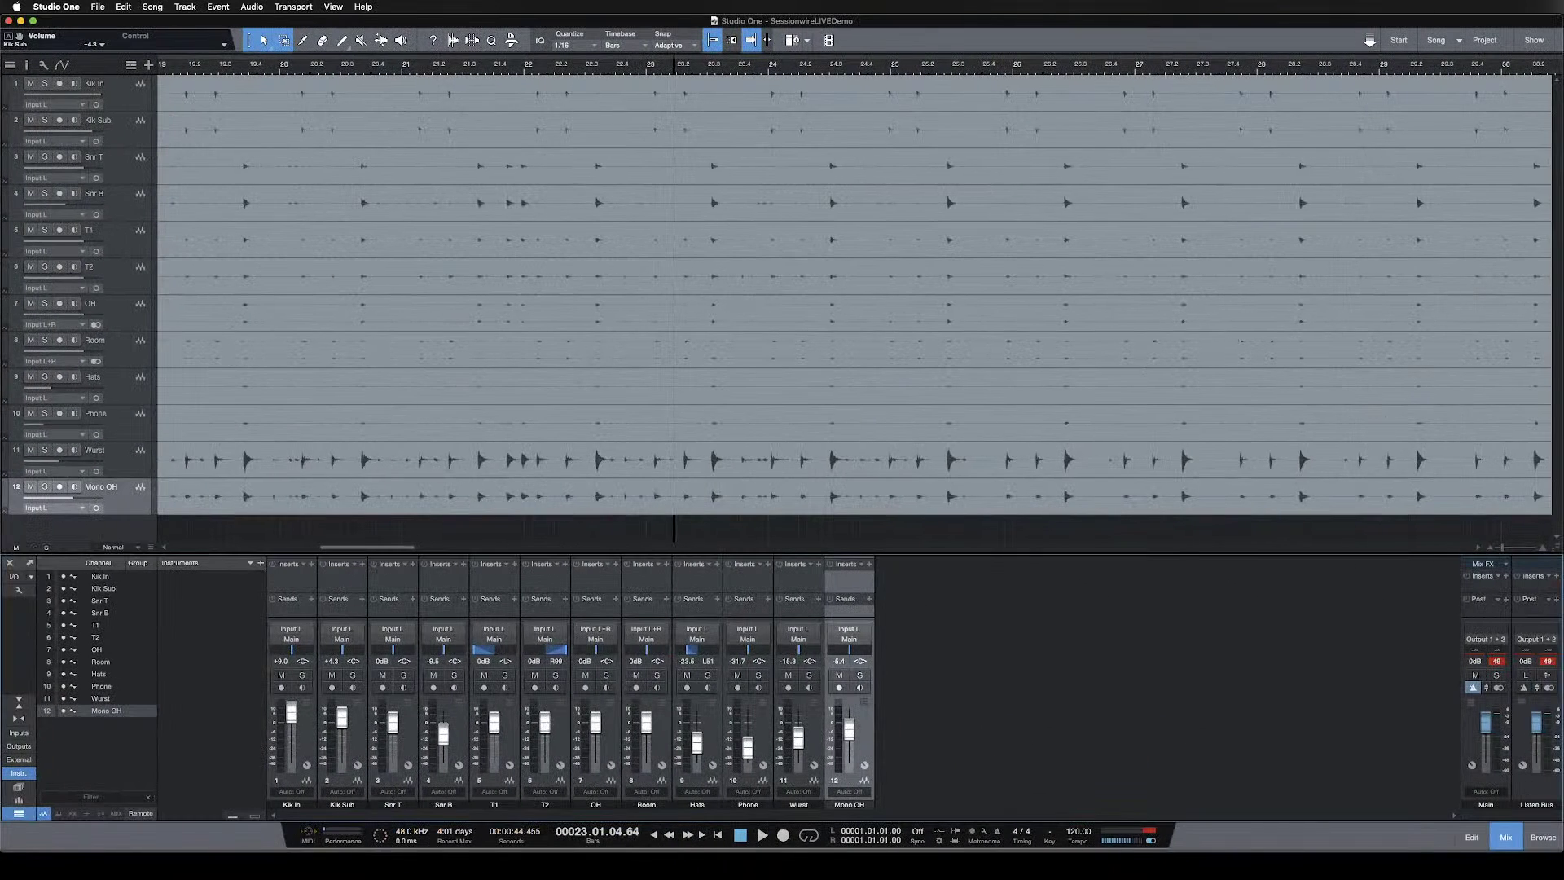
{"action": "key", "text": "super+Tab"}
{"action": "key", "text": "super+Tab"}
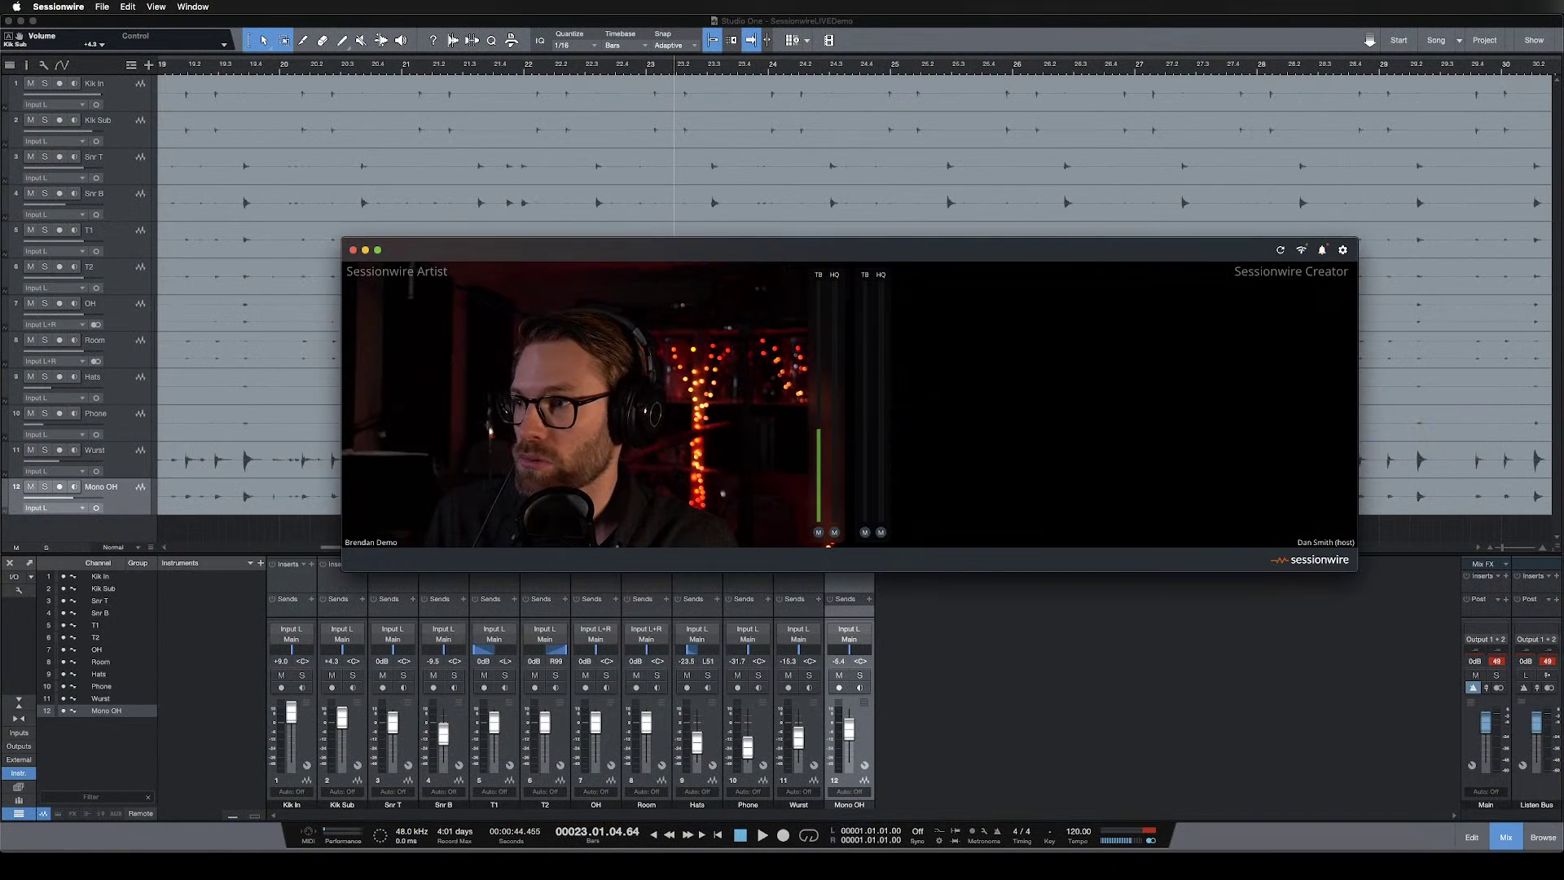
{"action": "left_click", "coordinate": [193, 7]}
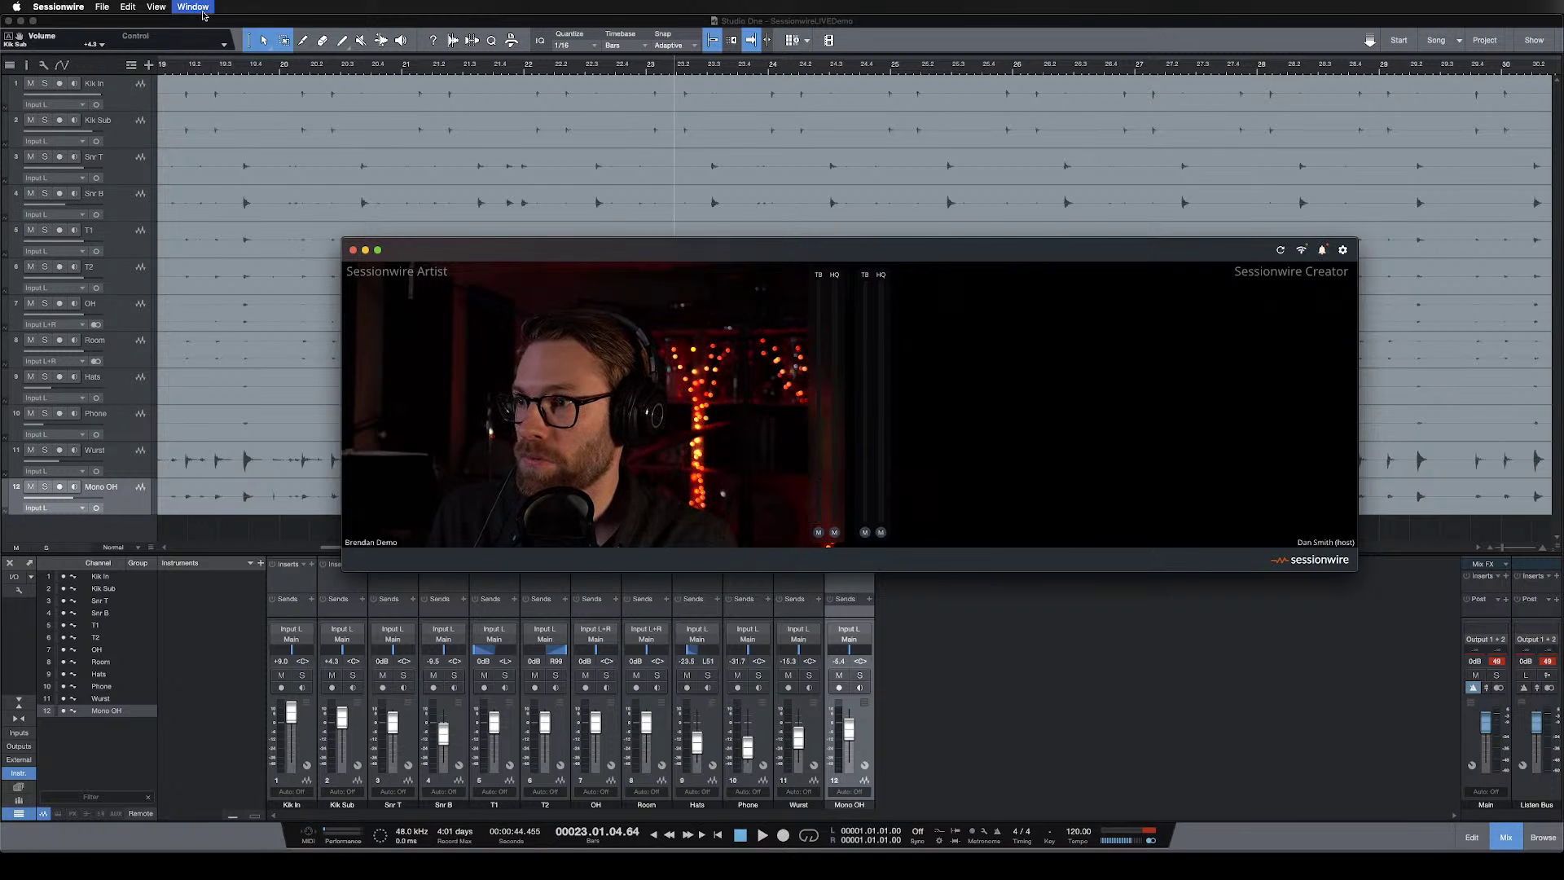
{"action": "left_click", "coordinate": [211, 52]}
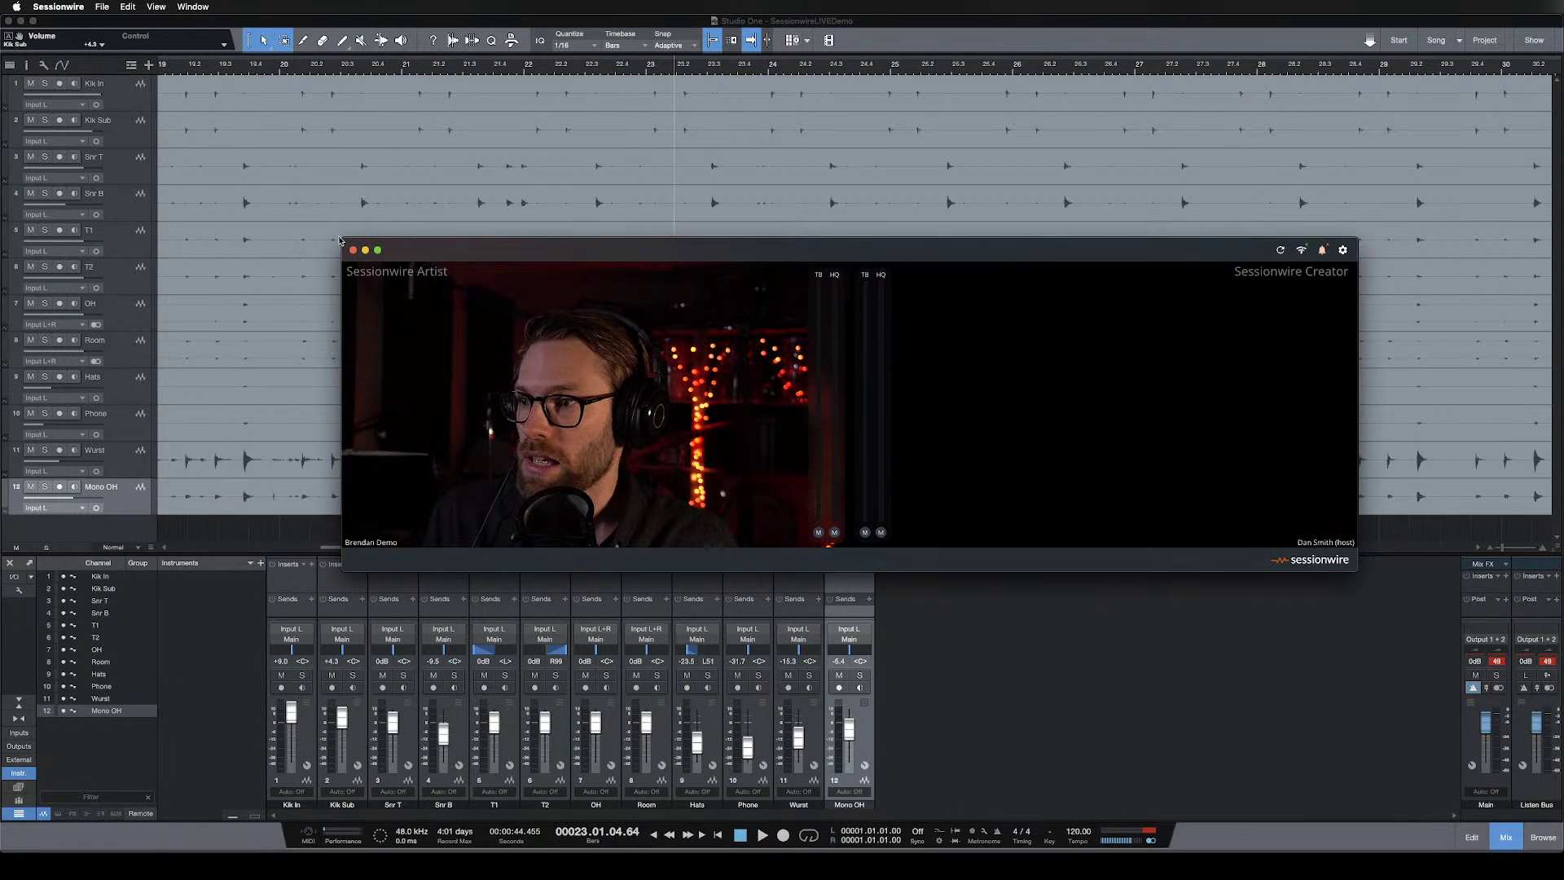
{"action": "left_click_drag", "start_coordinate": [340, 240], "coordinate": [669, 445]}
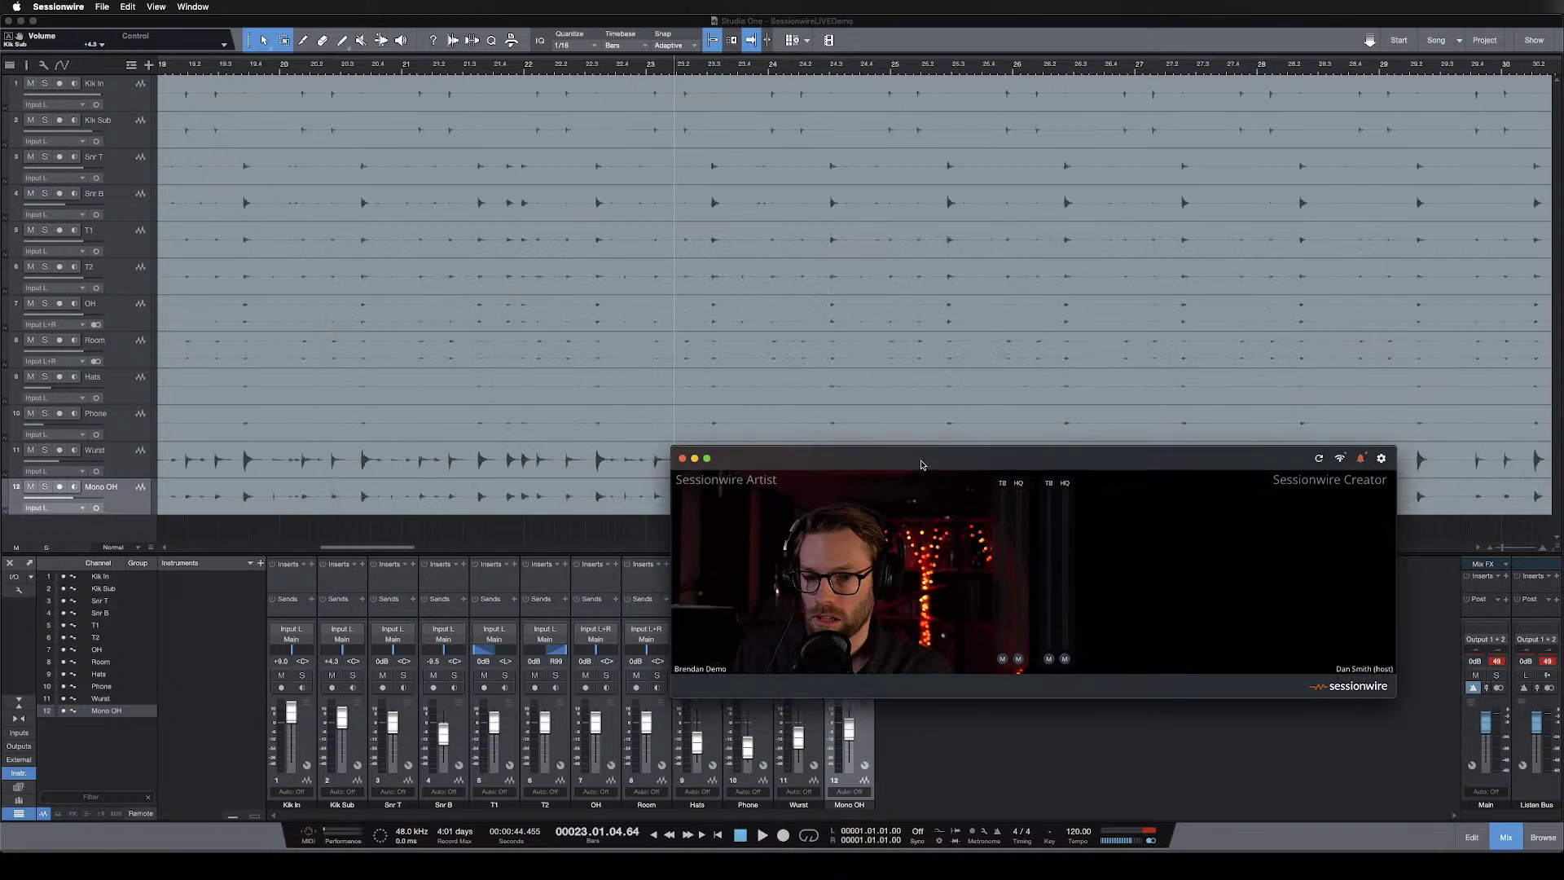
Disable the Listen Bus in the Studio One console options.
{"action": "left_click", "coordinate": [1473, 749]}
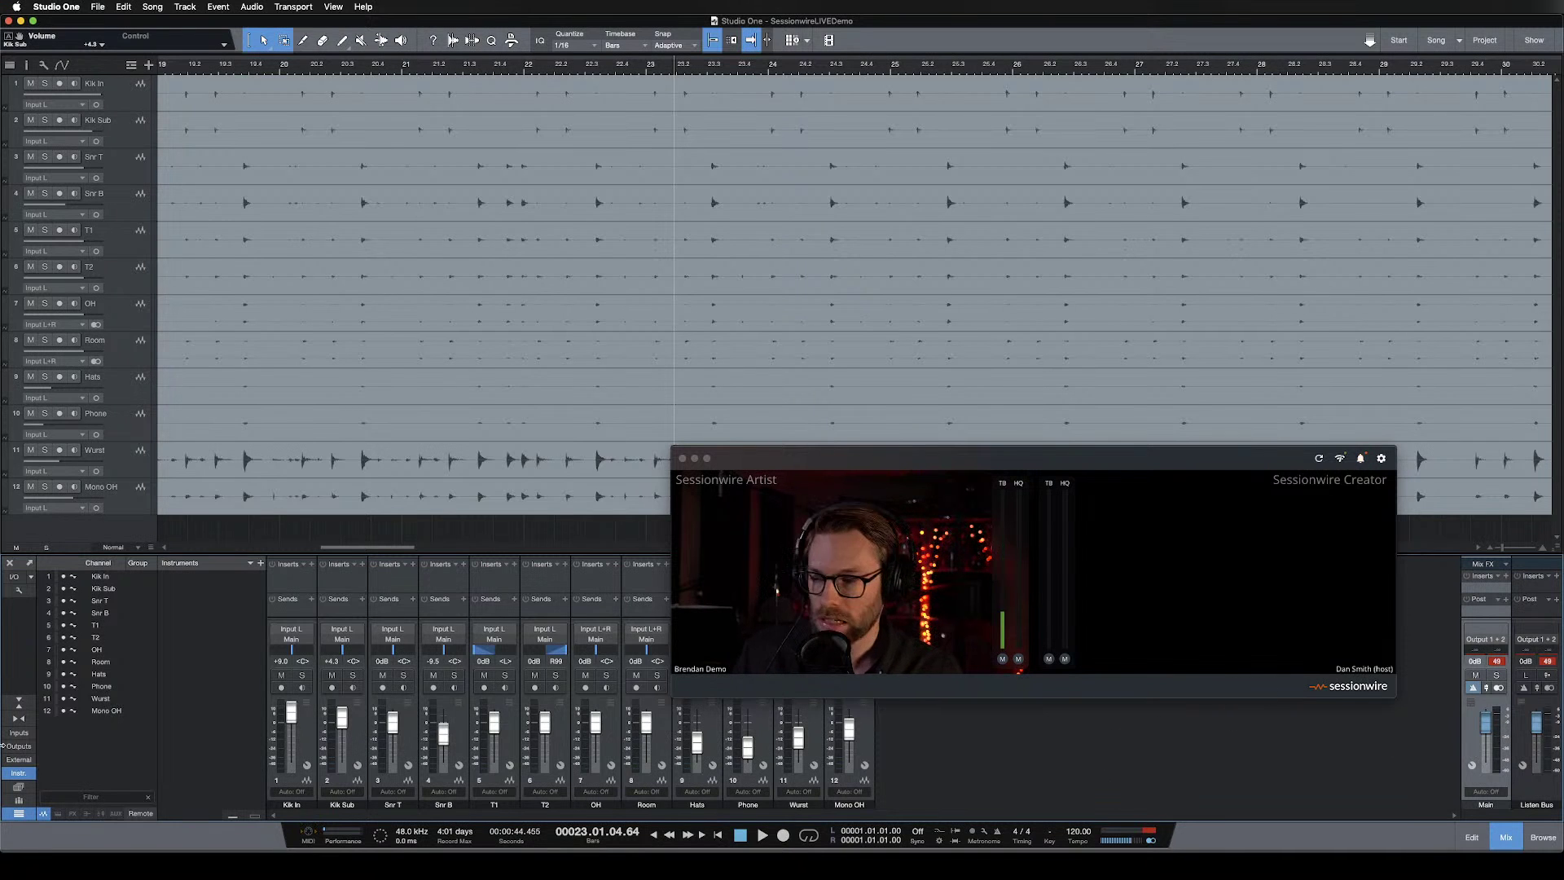
{"action": "left_click", "coordinate": [18, 591]}
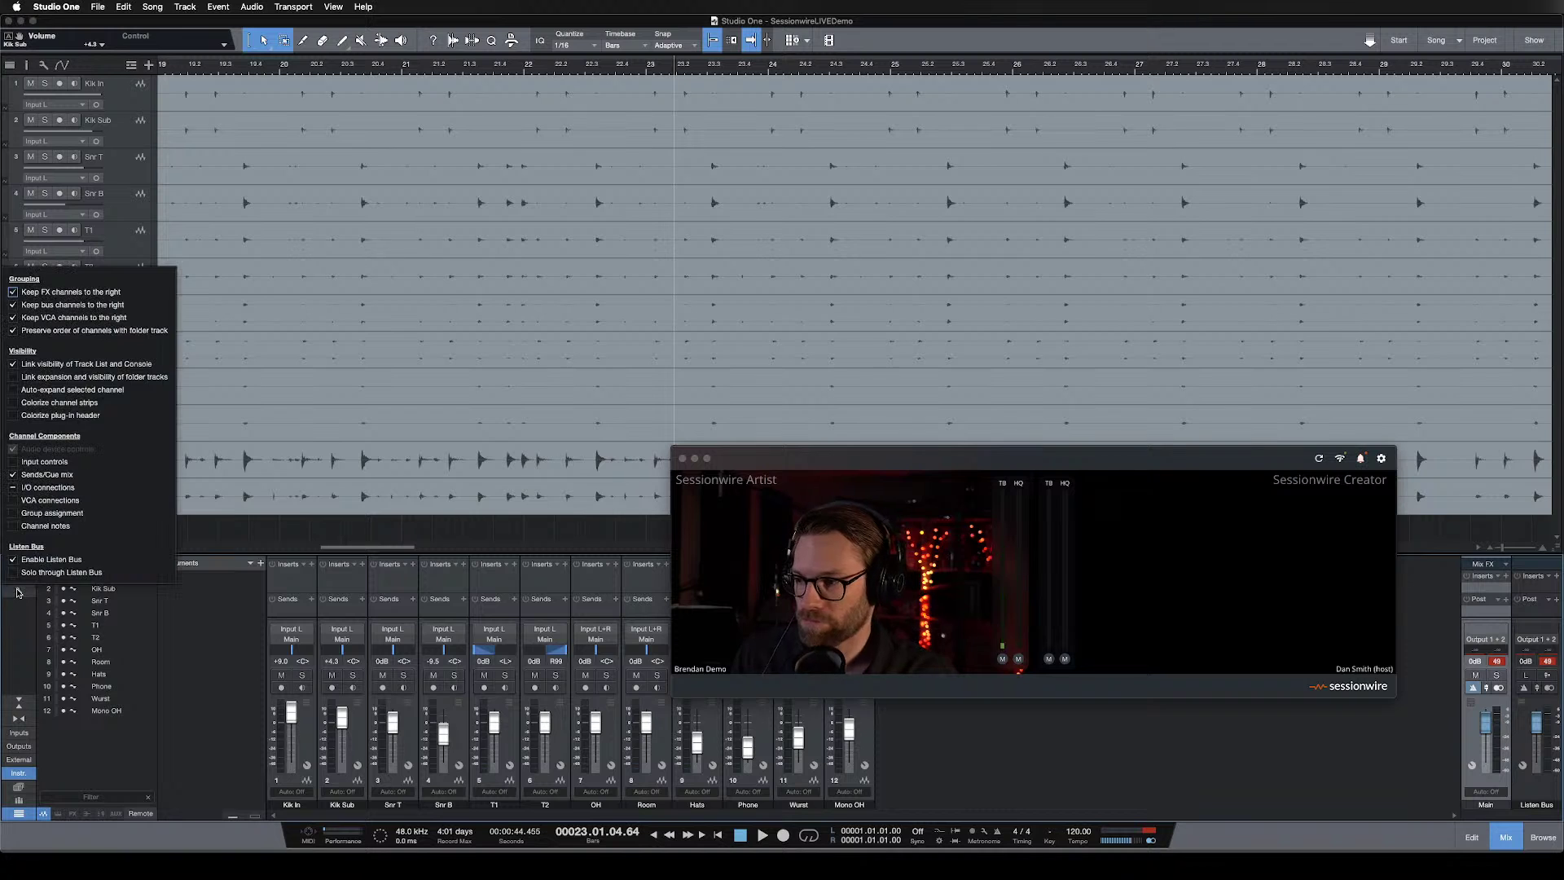
{"action": "left_click", "coordinate": [13, 560]}
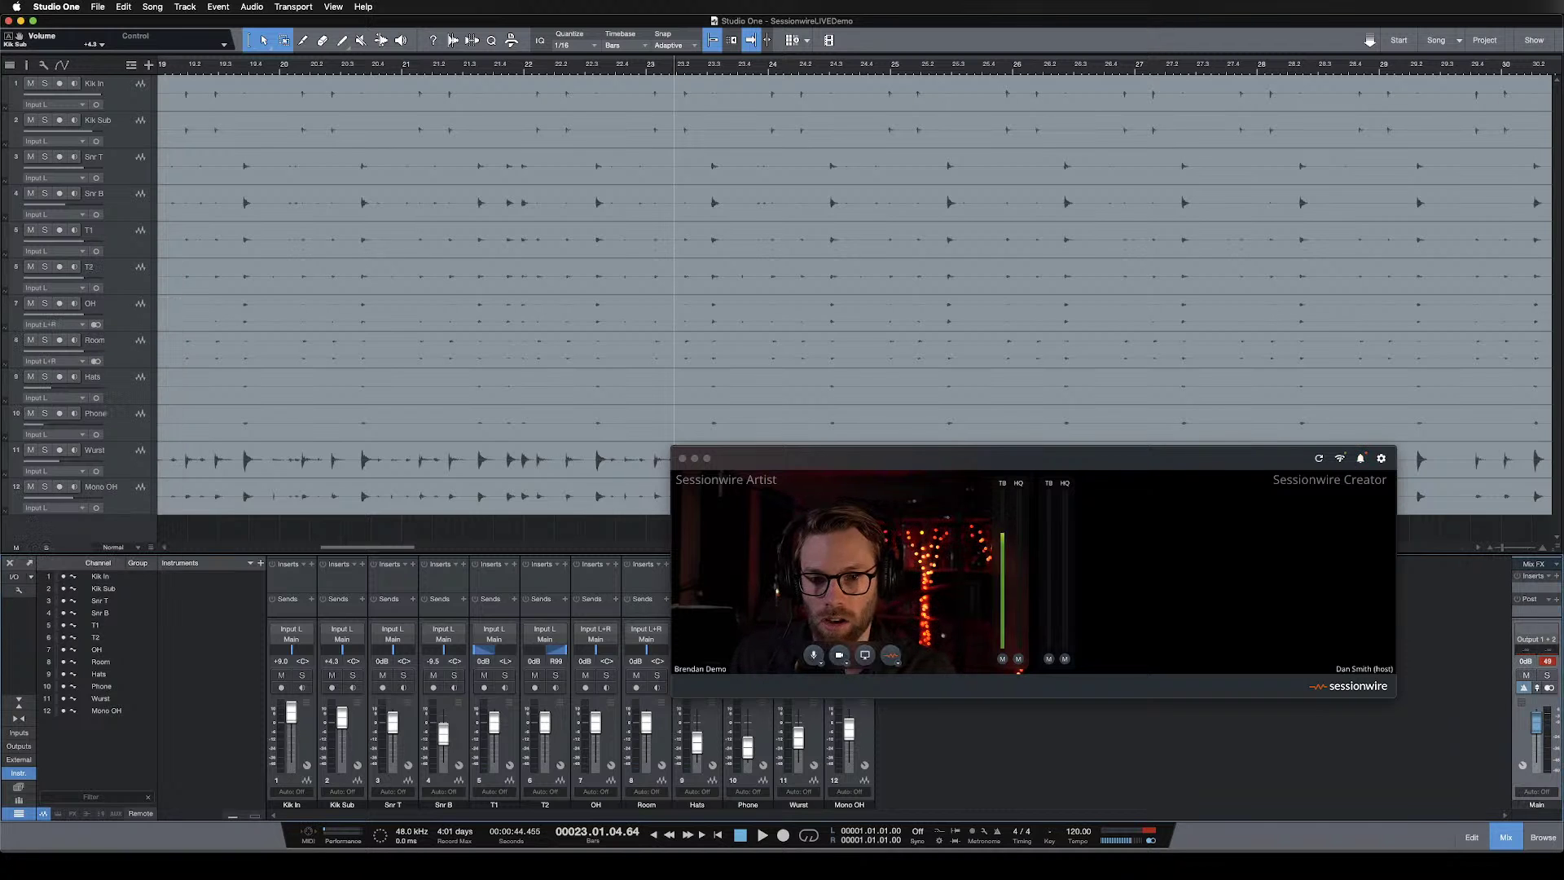
Insert the Sessionwire Send plug-in on the Main output channel and move its window clear of the video call.
{"action": "left_click", "coordinate": [1556, 577]}
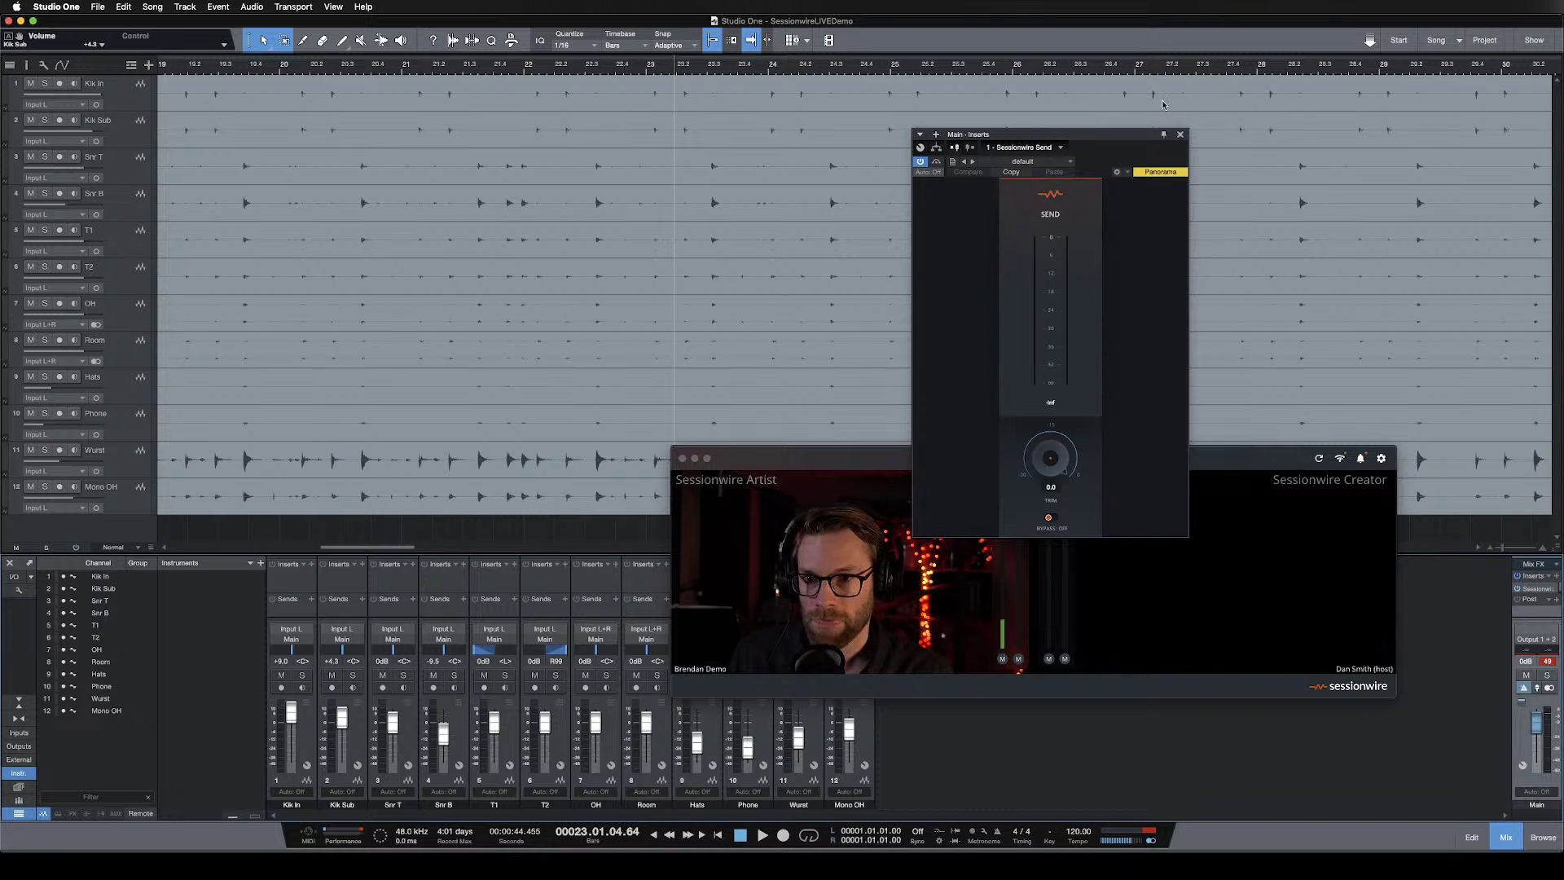
{"action": "left_click_drag", "start_coordinate": [1150, 137], "coordinate": [1385, 51]}
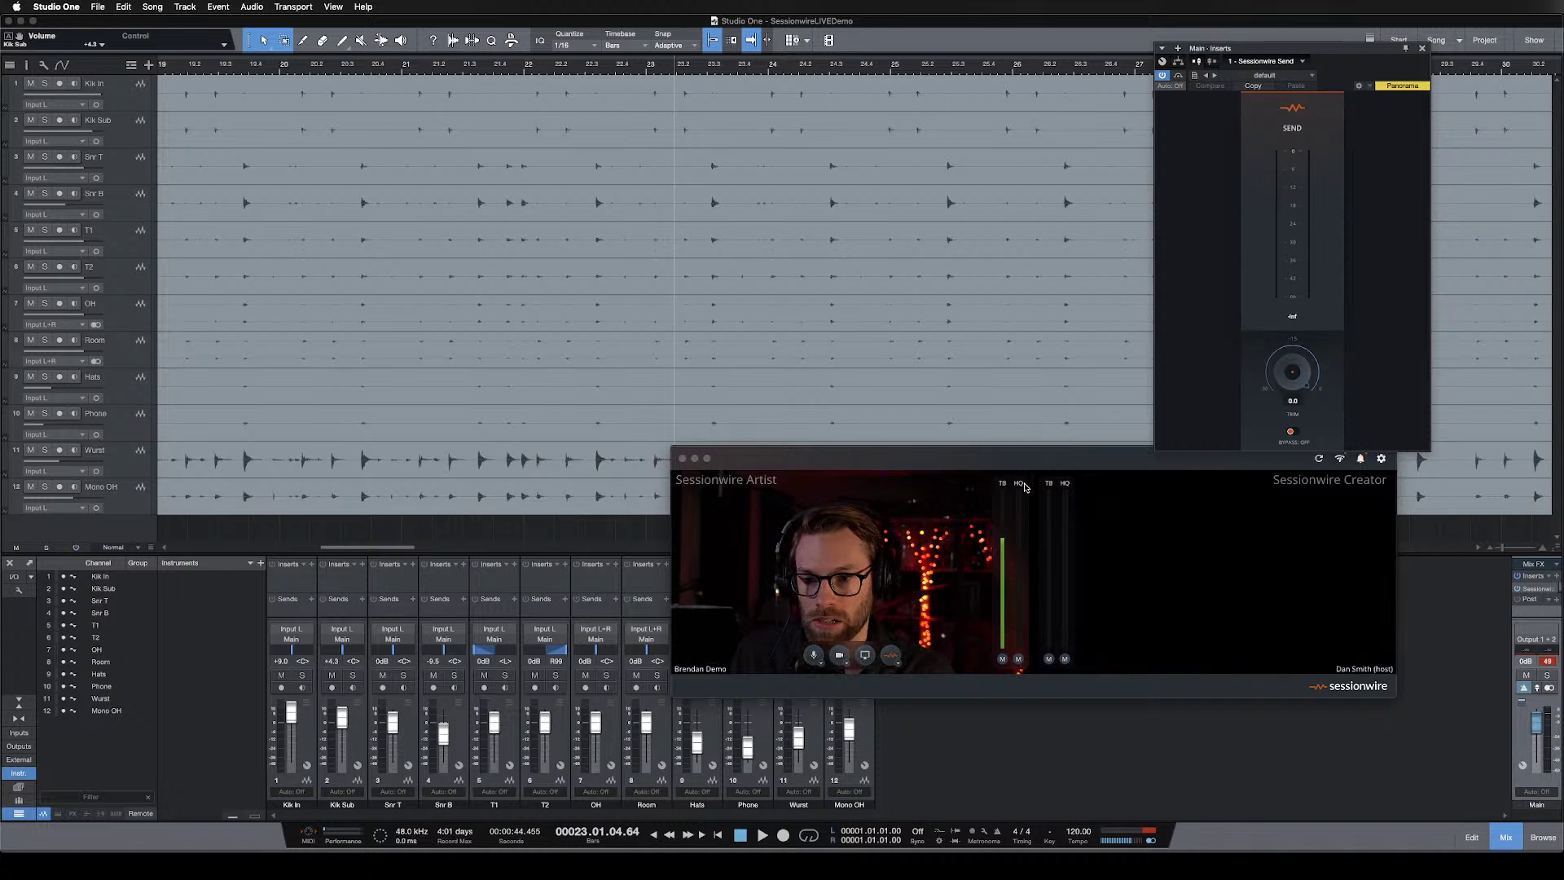
Check that Sessionwire Send Plugin is selected as the HQ audio source.
{"action": "left_click", "coordinate": [901, 670]}
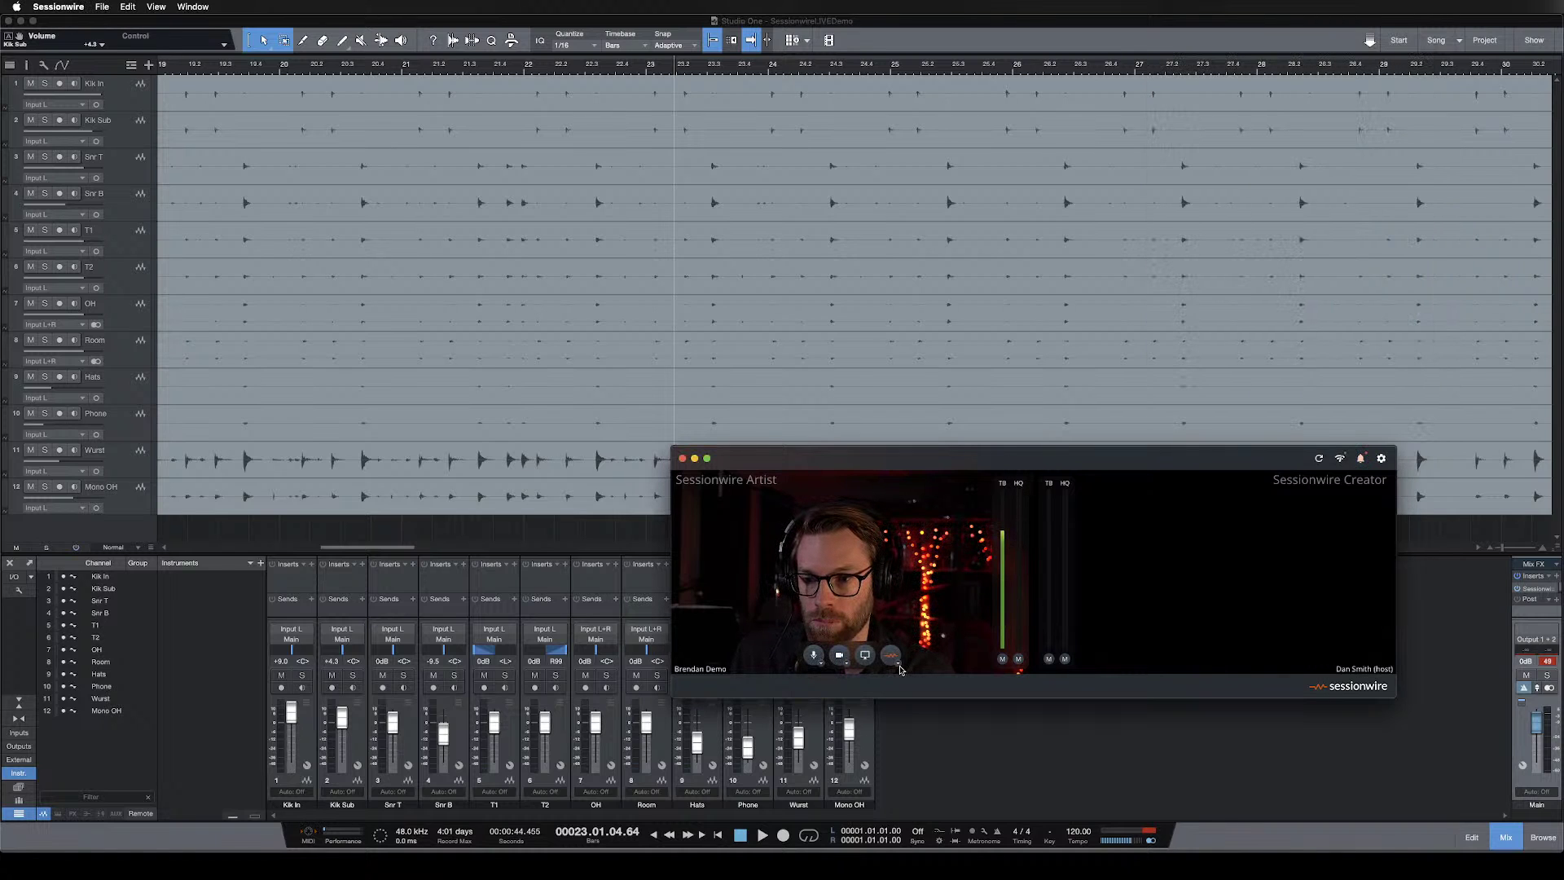
{"action": "left_click", "coordinate": [897, 664]}
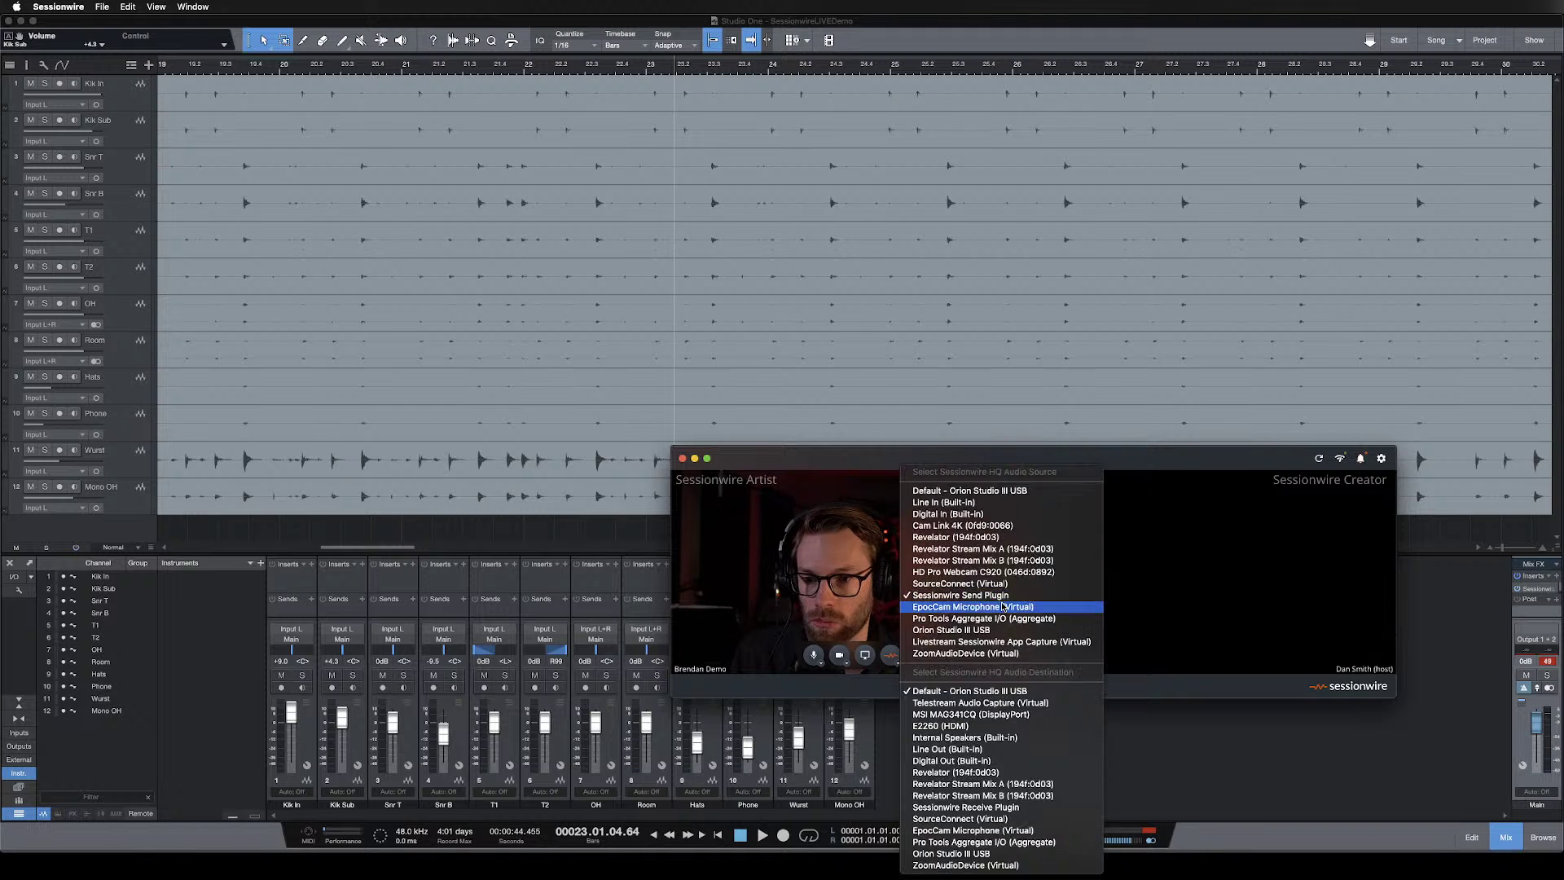
{"action": "left_click", "coordinate": [1002, 491]}
Switch to Studio One and play short passages of the song to check the Send plug-in and HQ meters.
{"action": "left_click", "coordinate": [879, 18]}
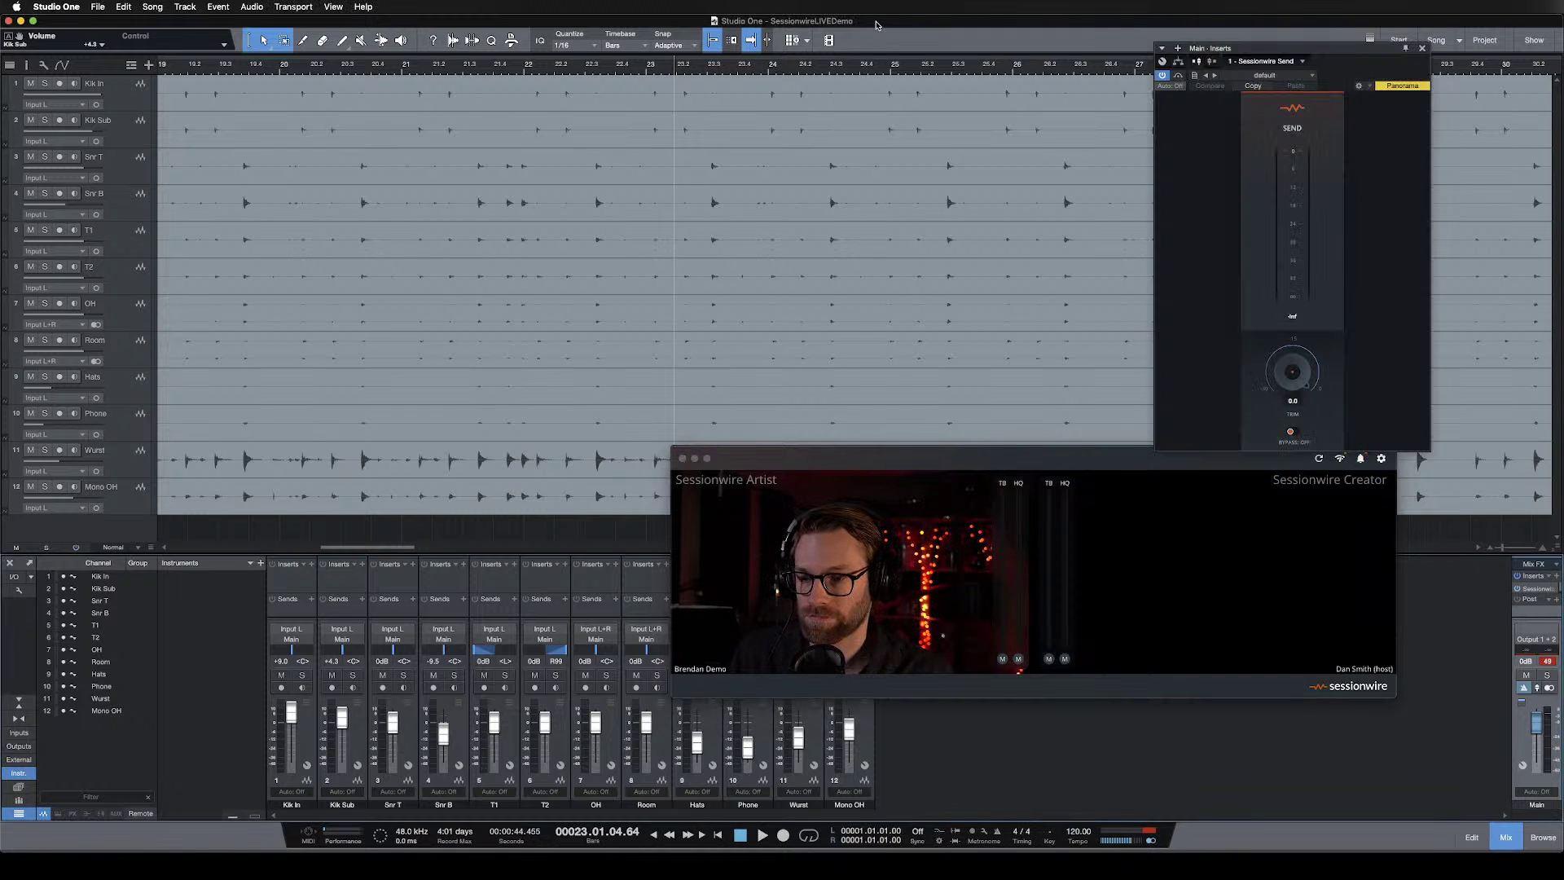
{"action": "key", "text": "space"}
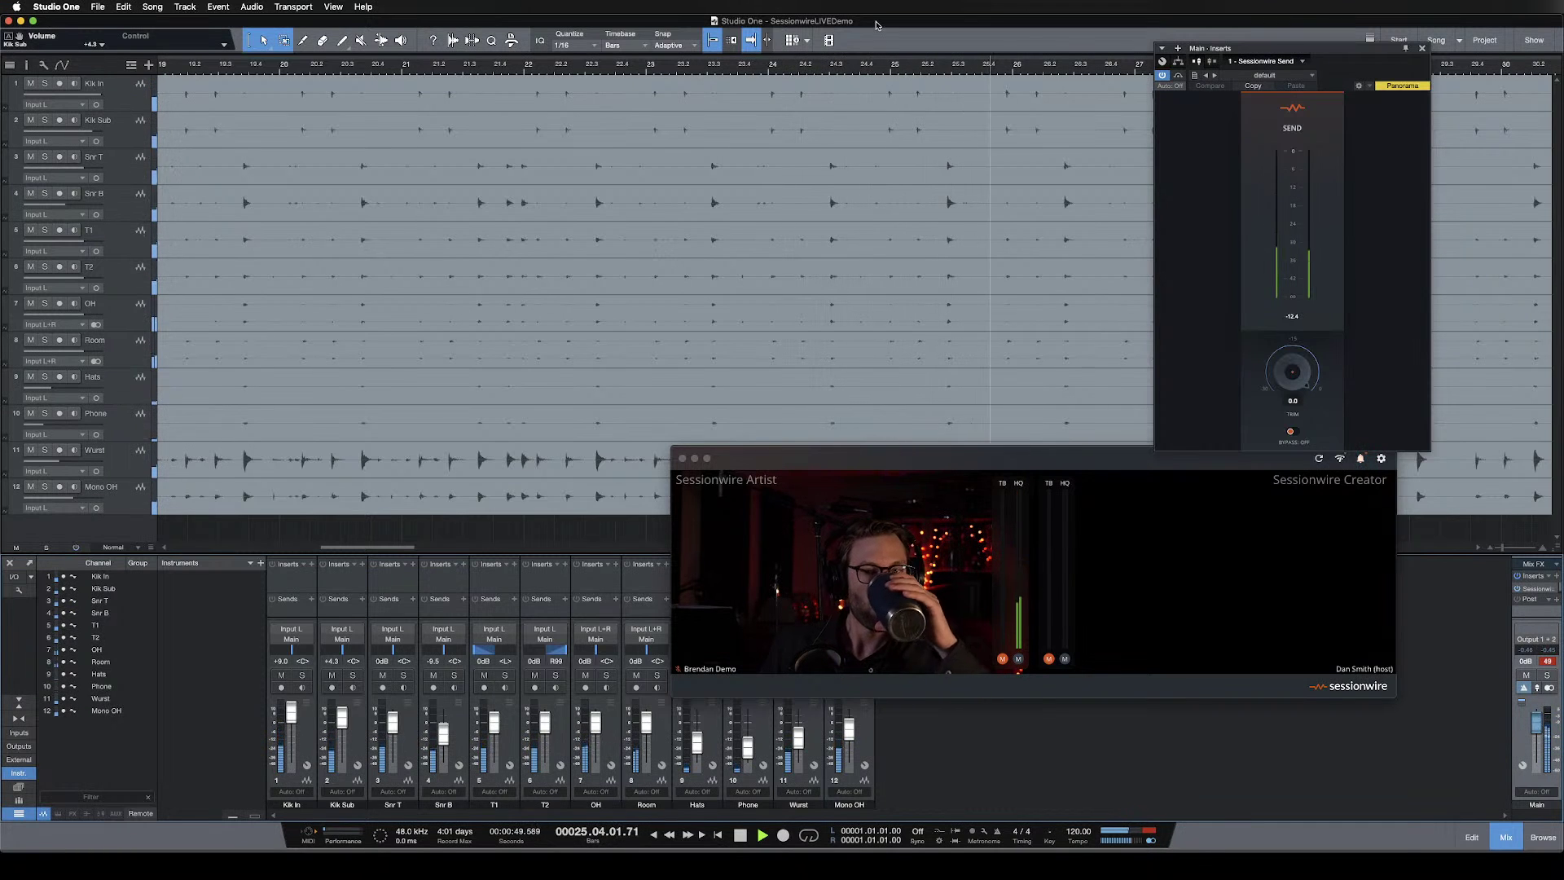
{"action": "key", "text": "space"}
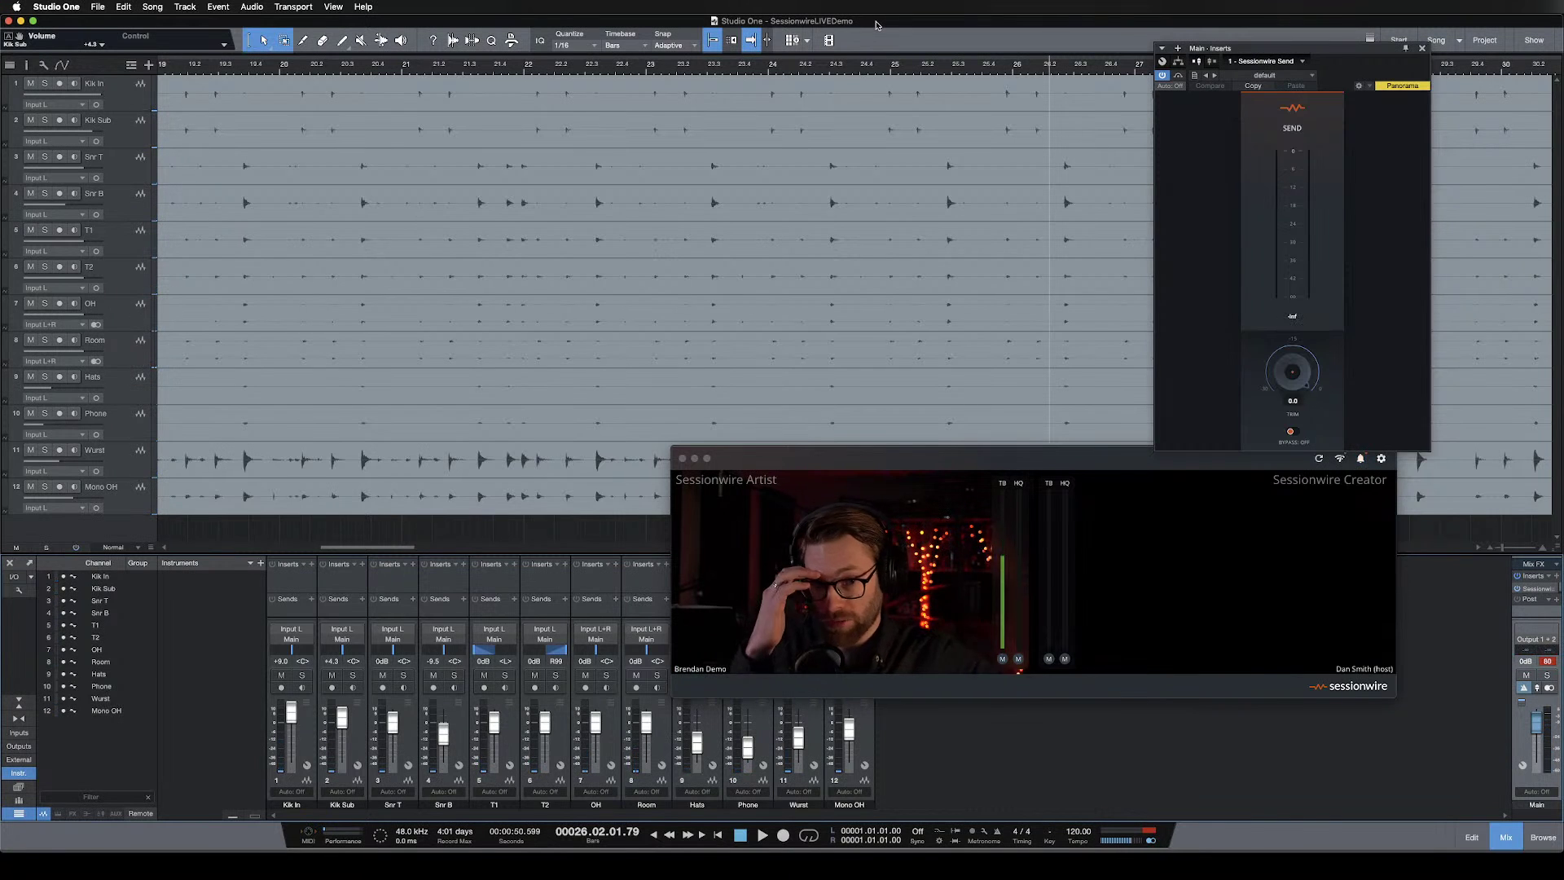
{"action": "key", "text": "space"}
{"action": "key", "text": "space"}
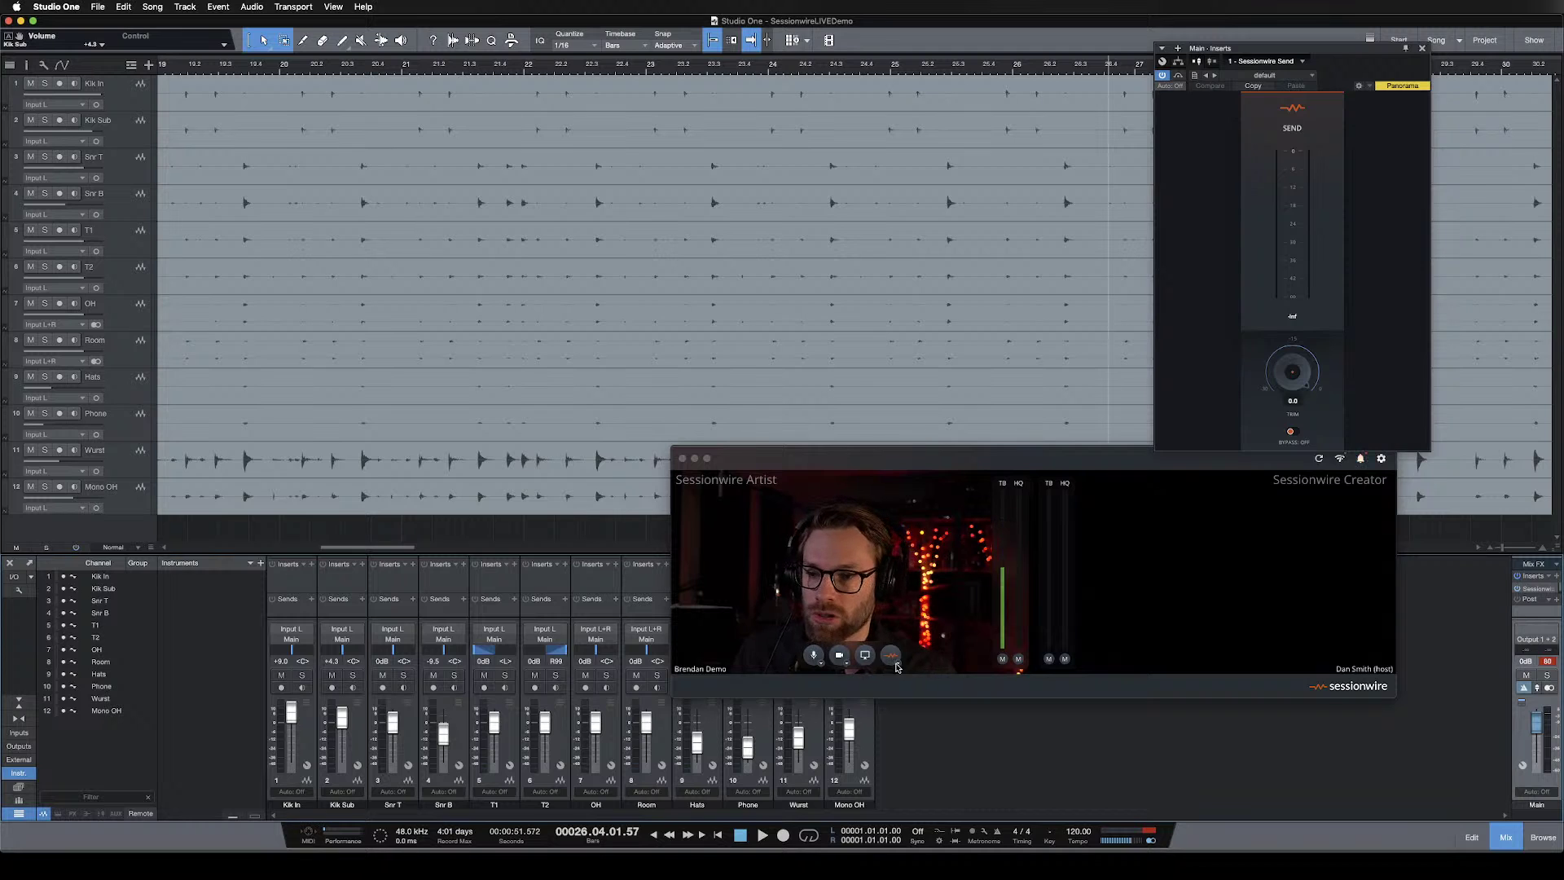
Compare the talkback and HQ audio device choices, keeping Default - Orion Studio III USB as the HQ audio destination.
{"action": "left_click", "coordinate": [898, 664]}
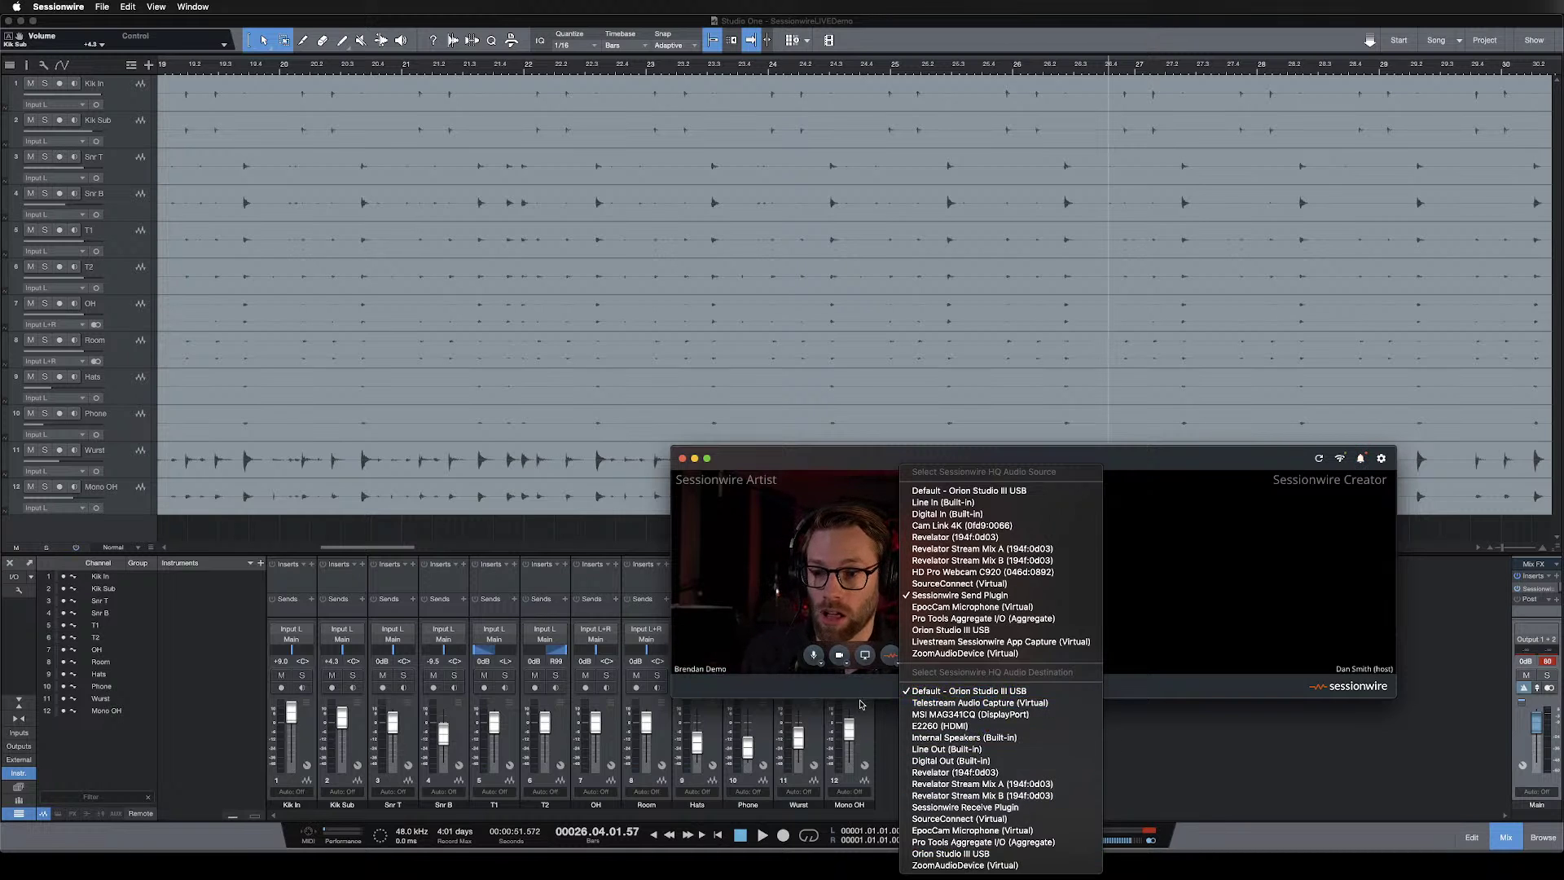
{"action": "left_click", "coordinate": [863, 685]}
{"action": "left_click", "coordinate": [813, 656]}
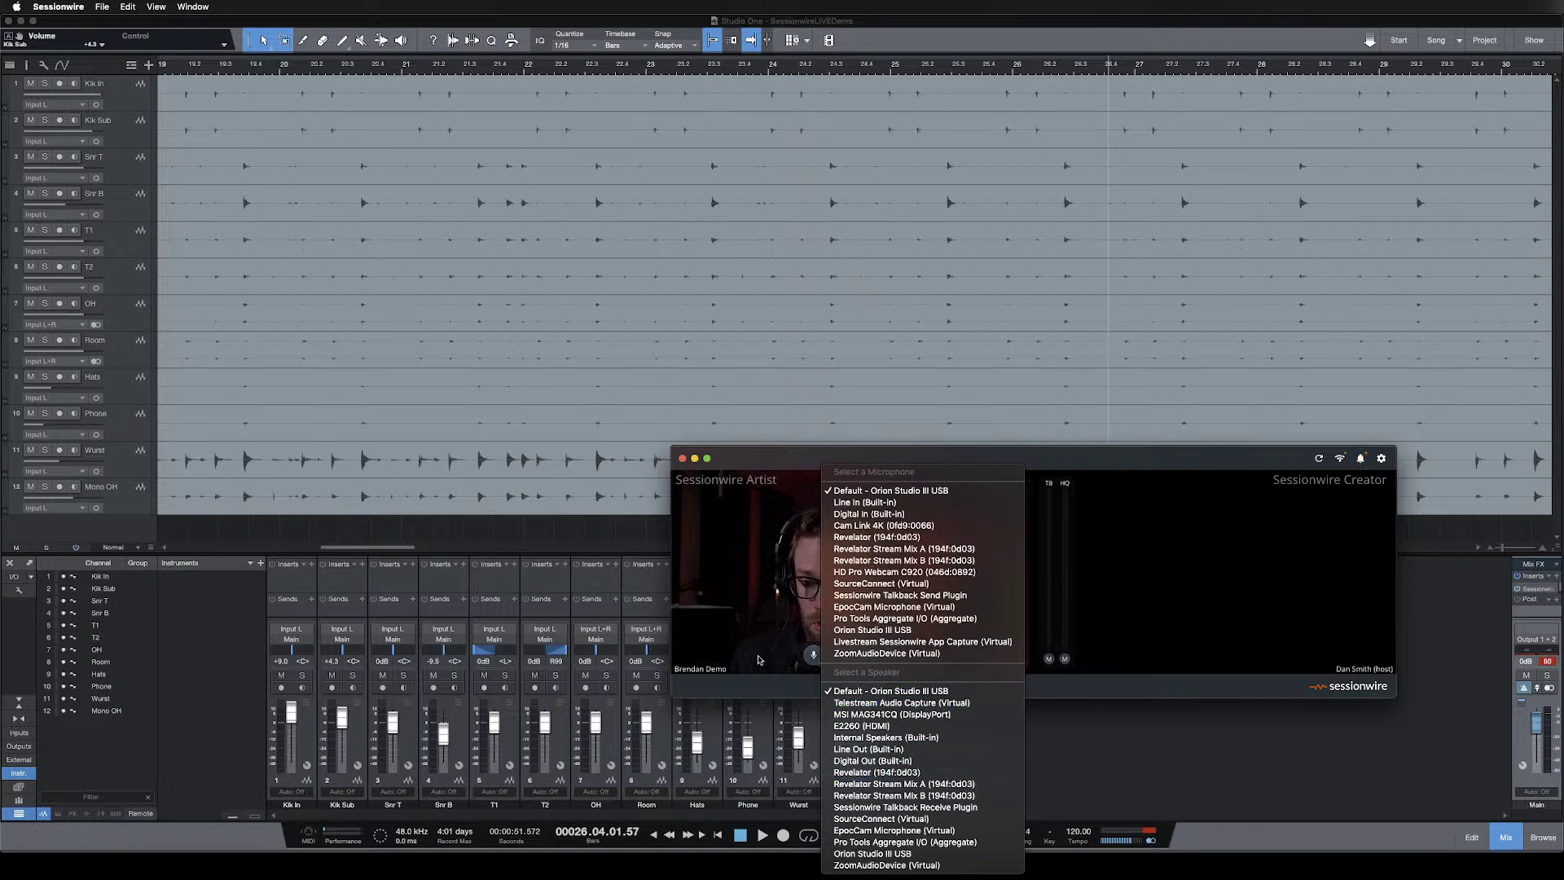
{"action": "left_click", "coordinate": [821, 670]}
{"action": "left_click", "coordinate": [895, 660]}
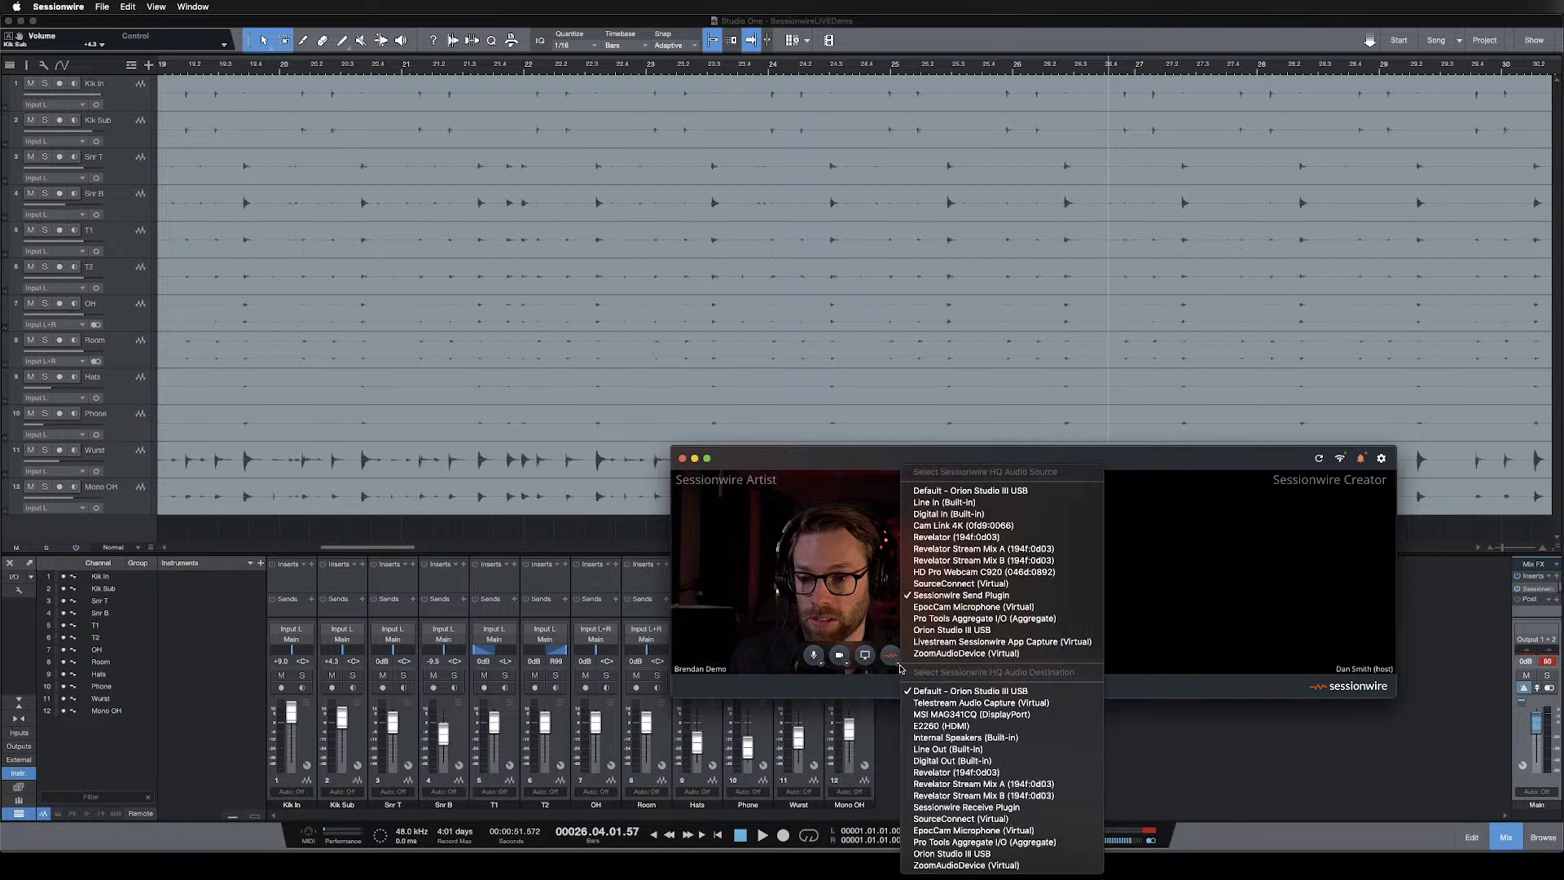
{"action": "left_click", "coordinate": [985, 694]}
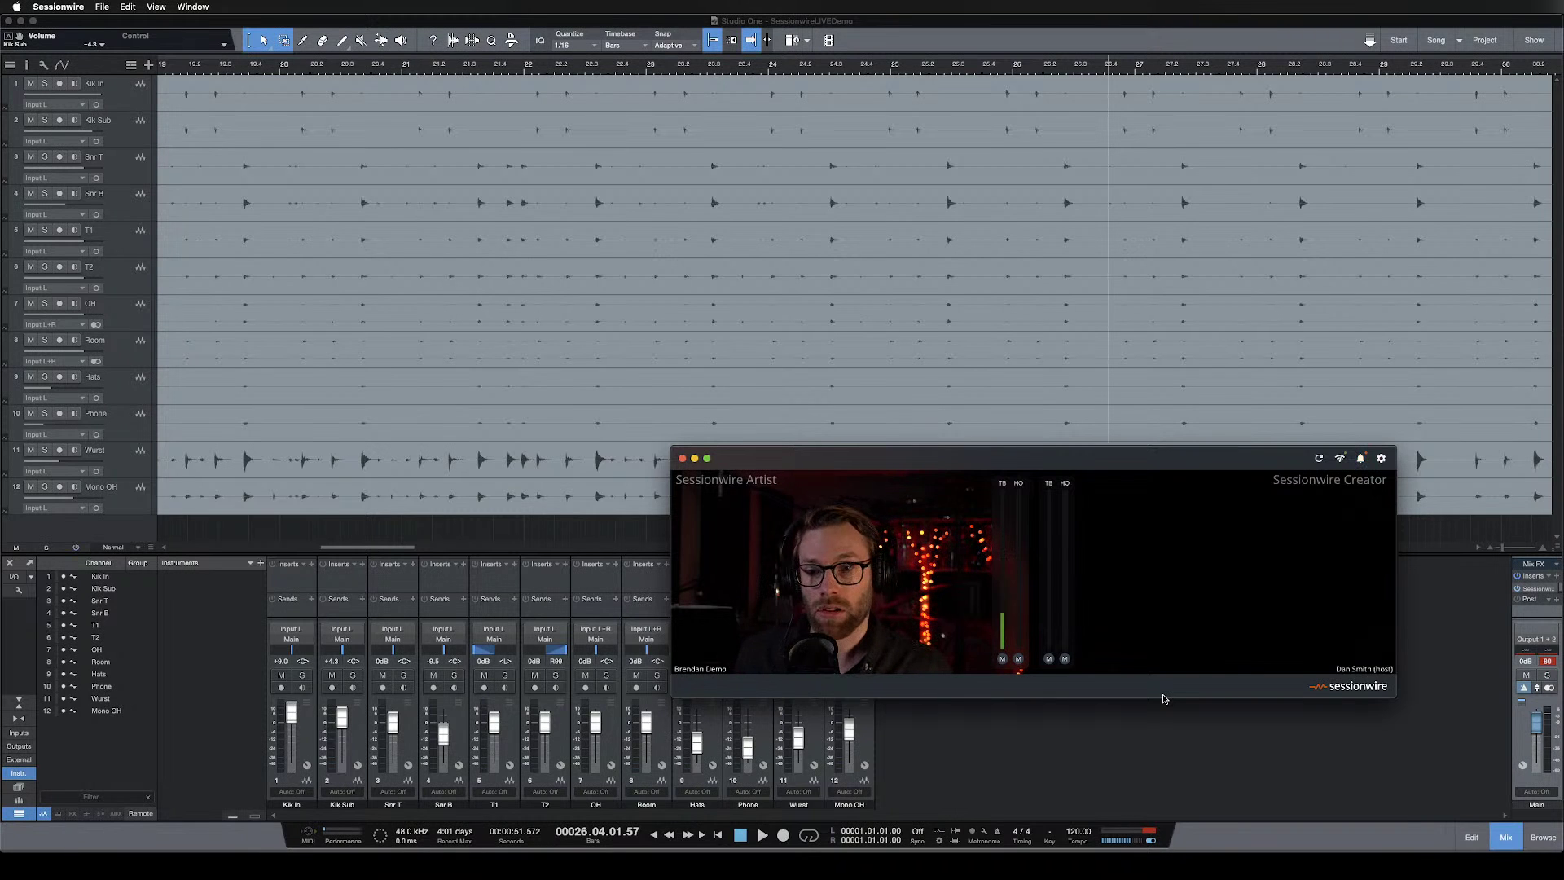
Move the video call window clear of the mixer and show the input channels in the Studio One console.
{"action": "mouse_move", "coordinate": [1285, 549]}
{"action": "left_click_drag", "start_coordinate": [1255, 468], "coordinate": [1409, 307]}
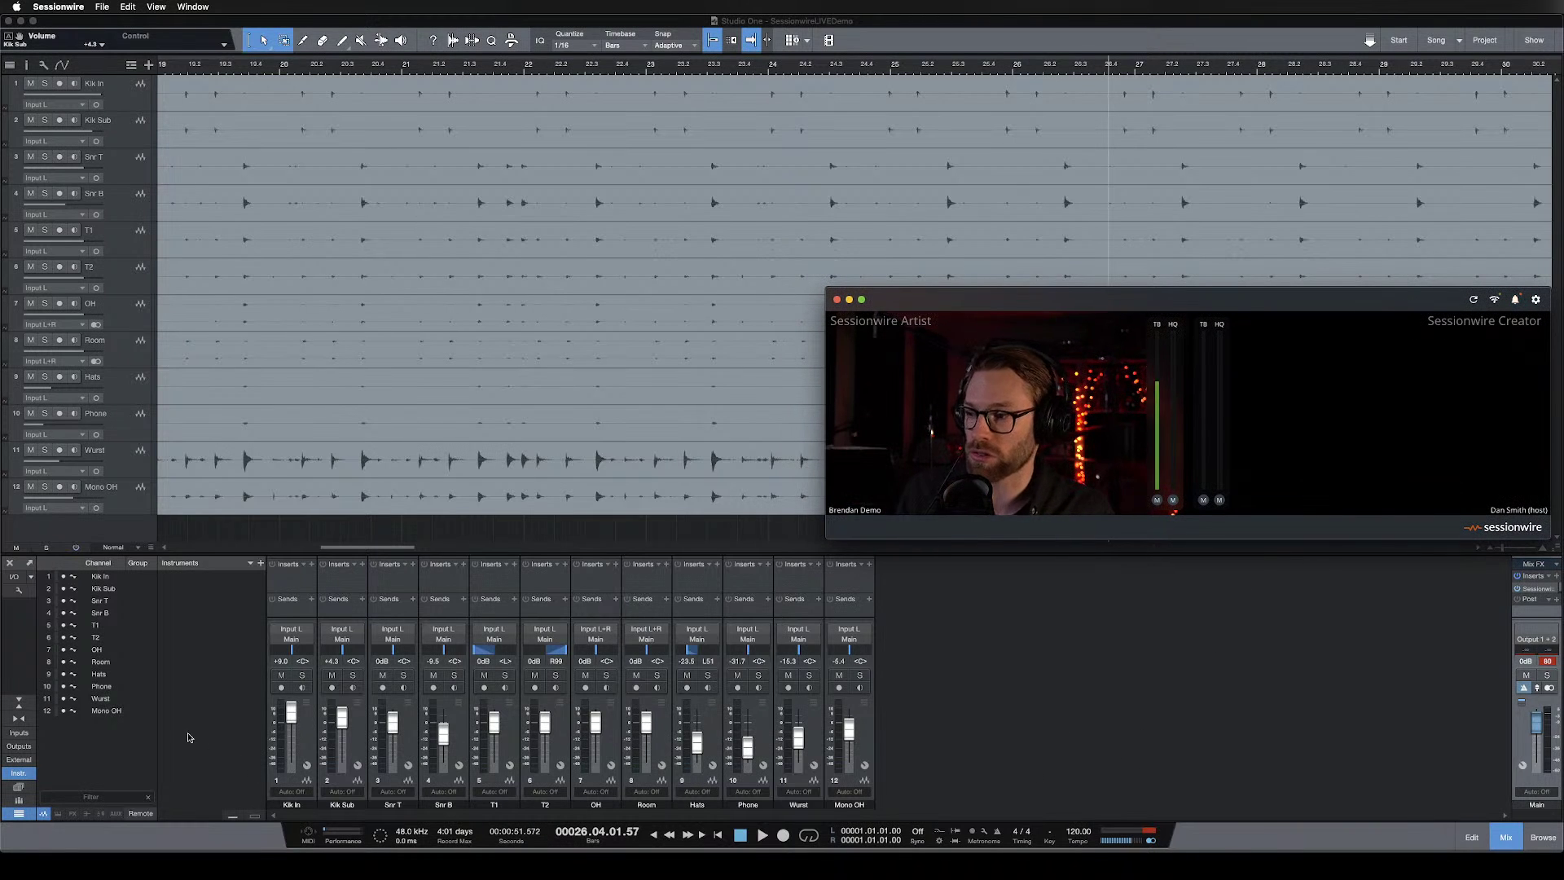
{"action": "left_click", "coordinate": [18, 733]}
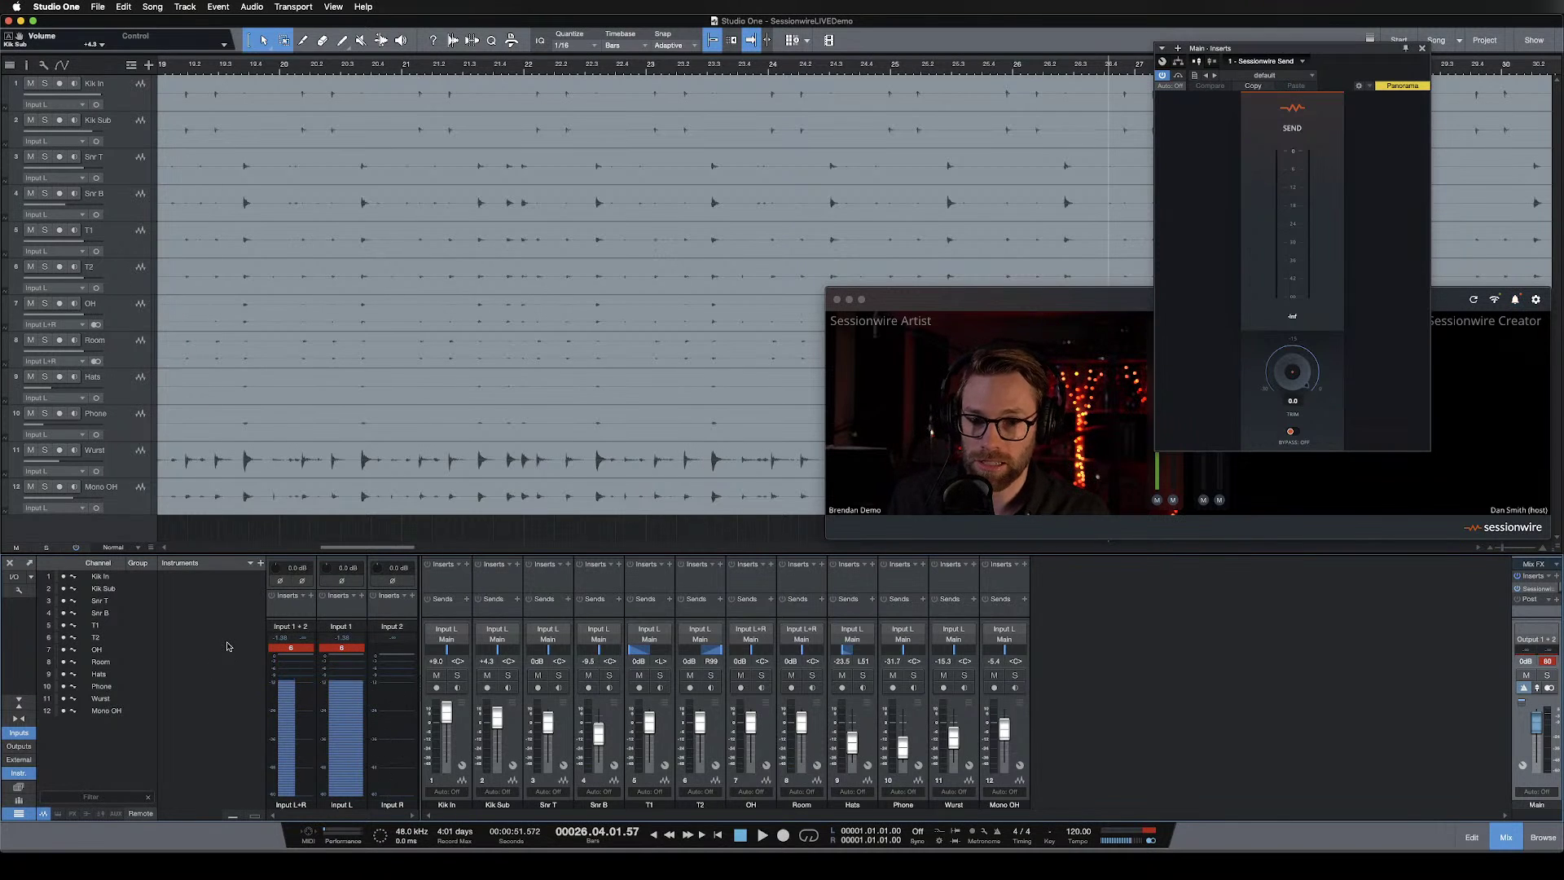
Review the song's input routing in the Audio I/O Setup, moving the dialog off the plug-in window before closing it.
{"action": "left_click", "coordinate": [15, 580]}
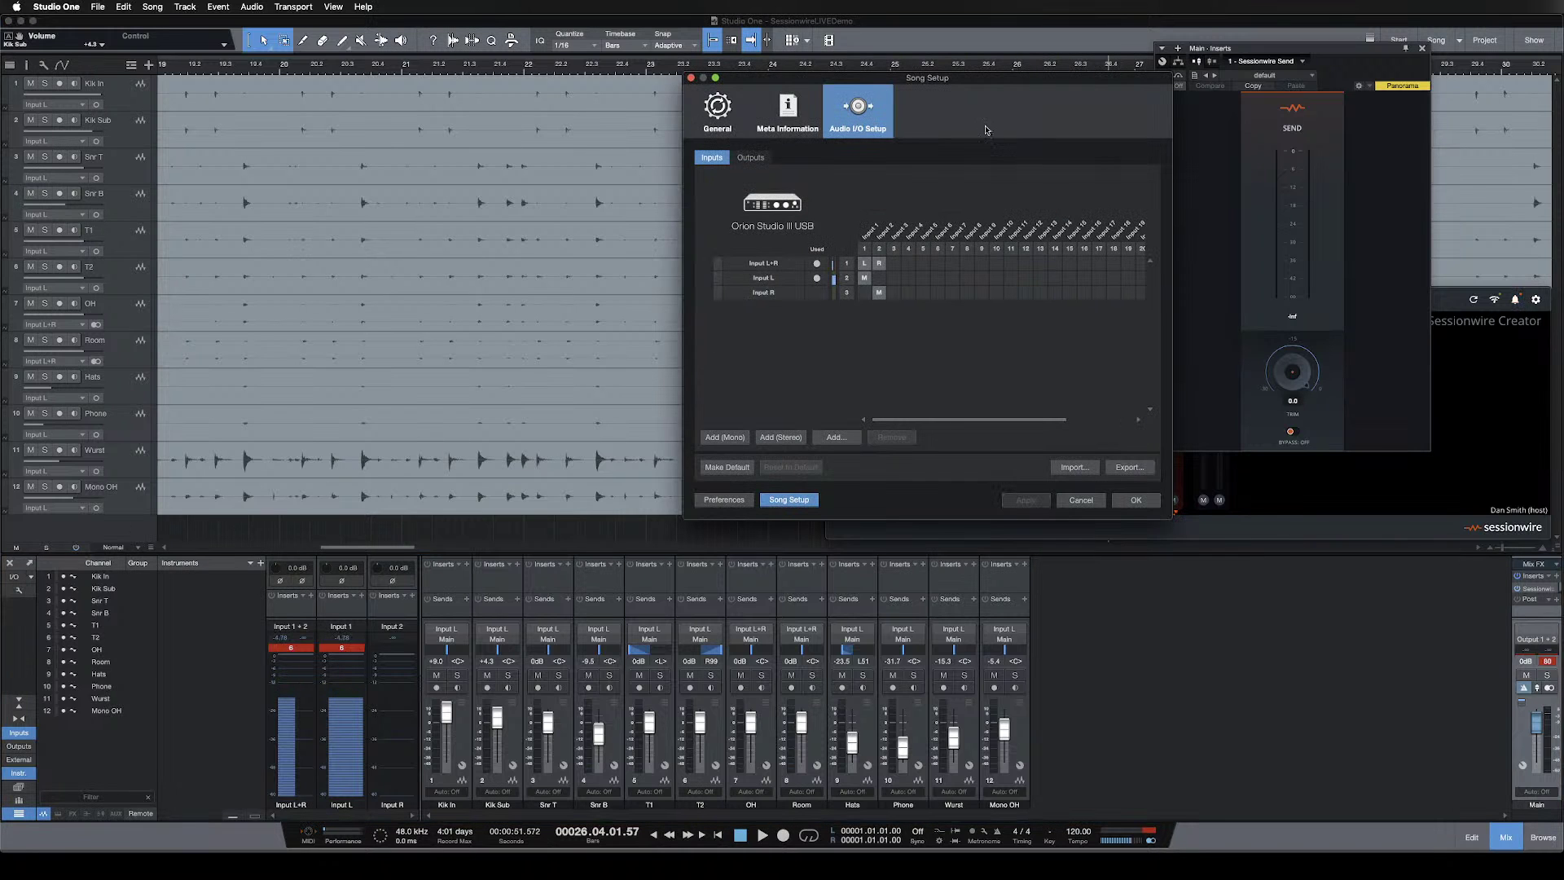
{"action": "left_click_drag", "start_coordinate": [1008, 79], "coordinate": [817, 308]}
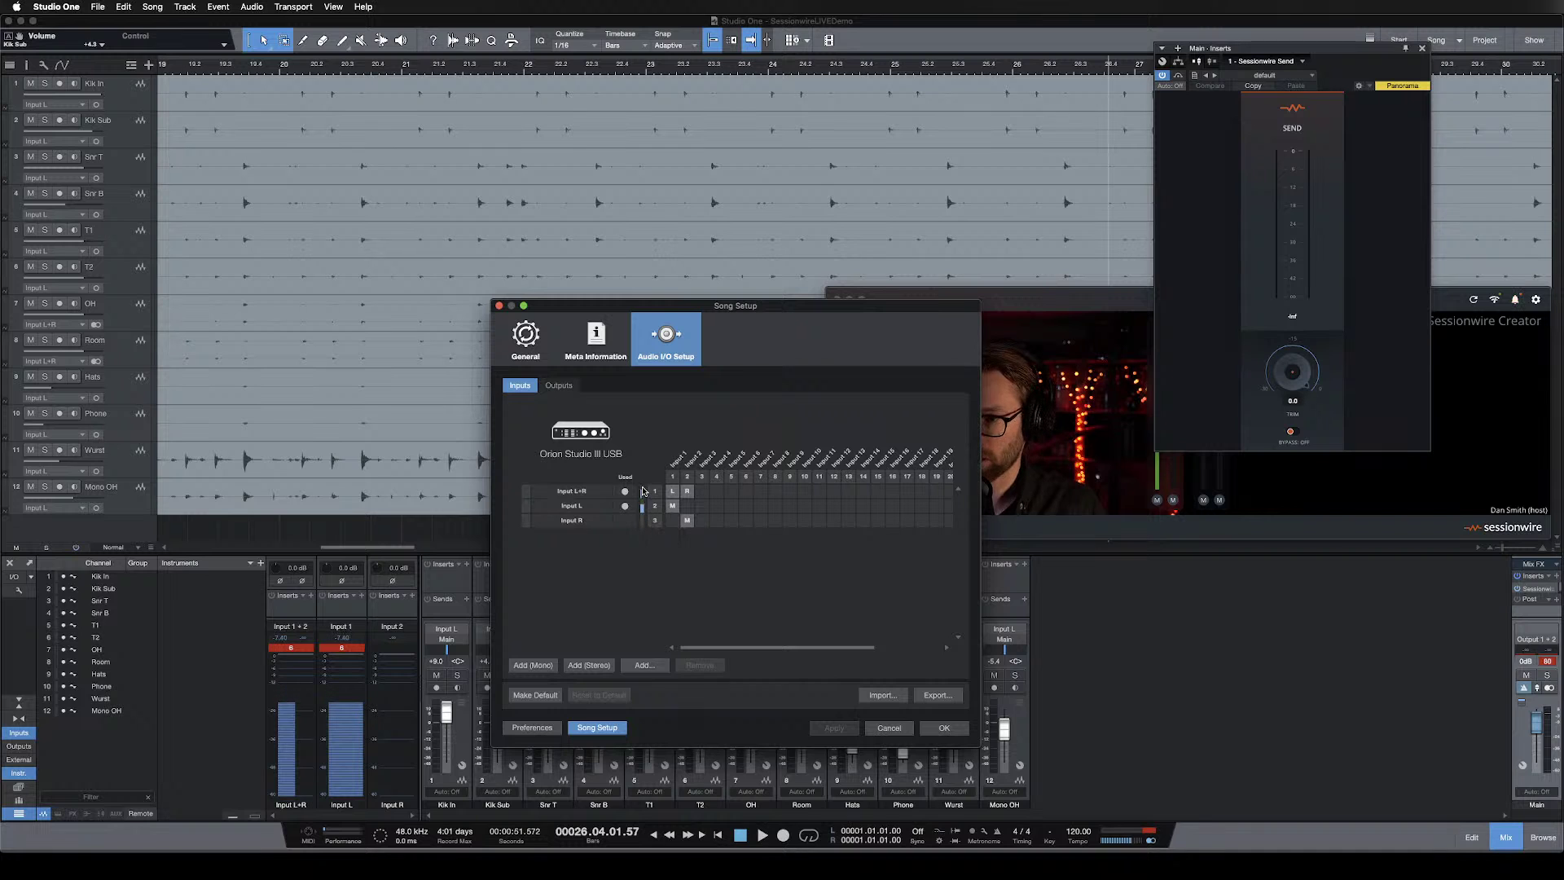
{"action": "left_click", "coordinate": [500, 305]}
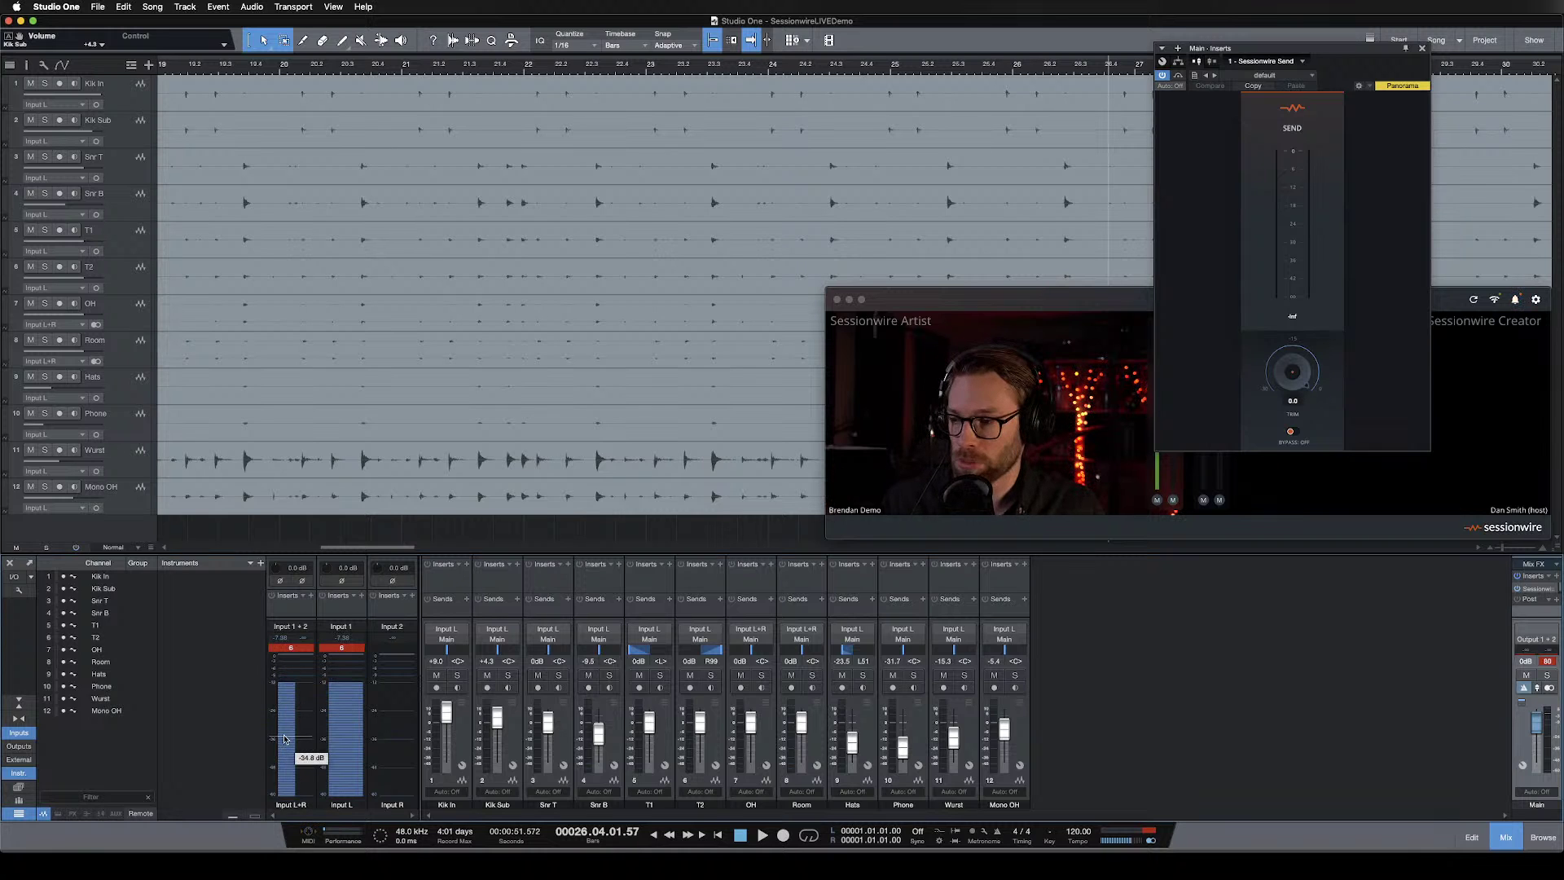
Add a stereo input named SW Receive in the song's Audio I/O Setup and apply it.
{"action": "left_click", "coordinate": [13, 578]}
{"action": "left_click", "coordinate": [588, 667]}
{"action": "double_click", "coordinate": [571, 535]}
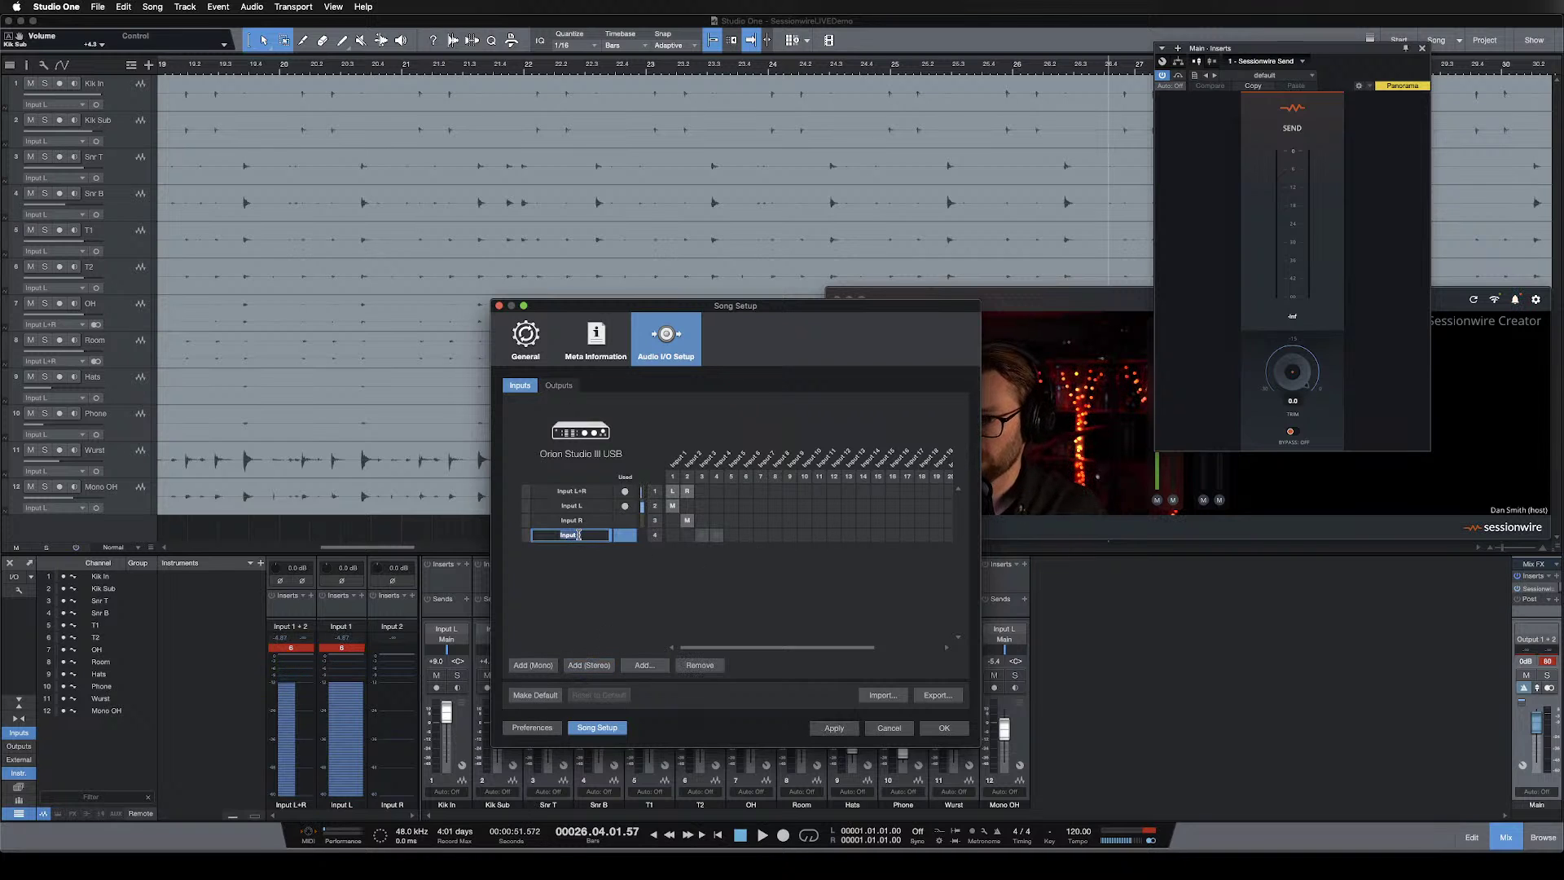
{"action": "type", "text": "SW"}
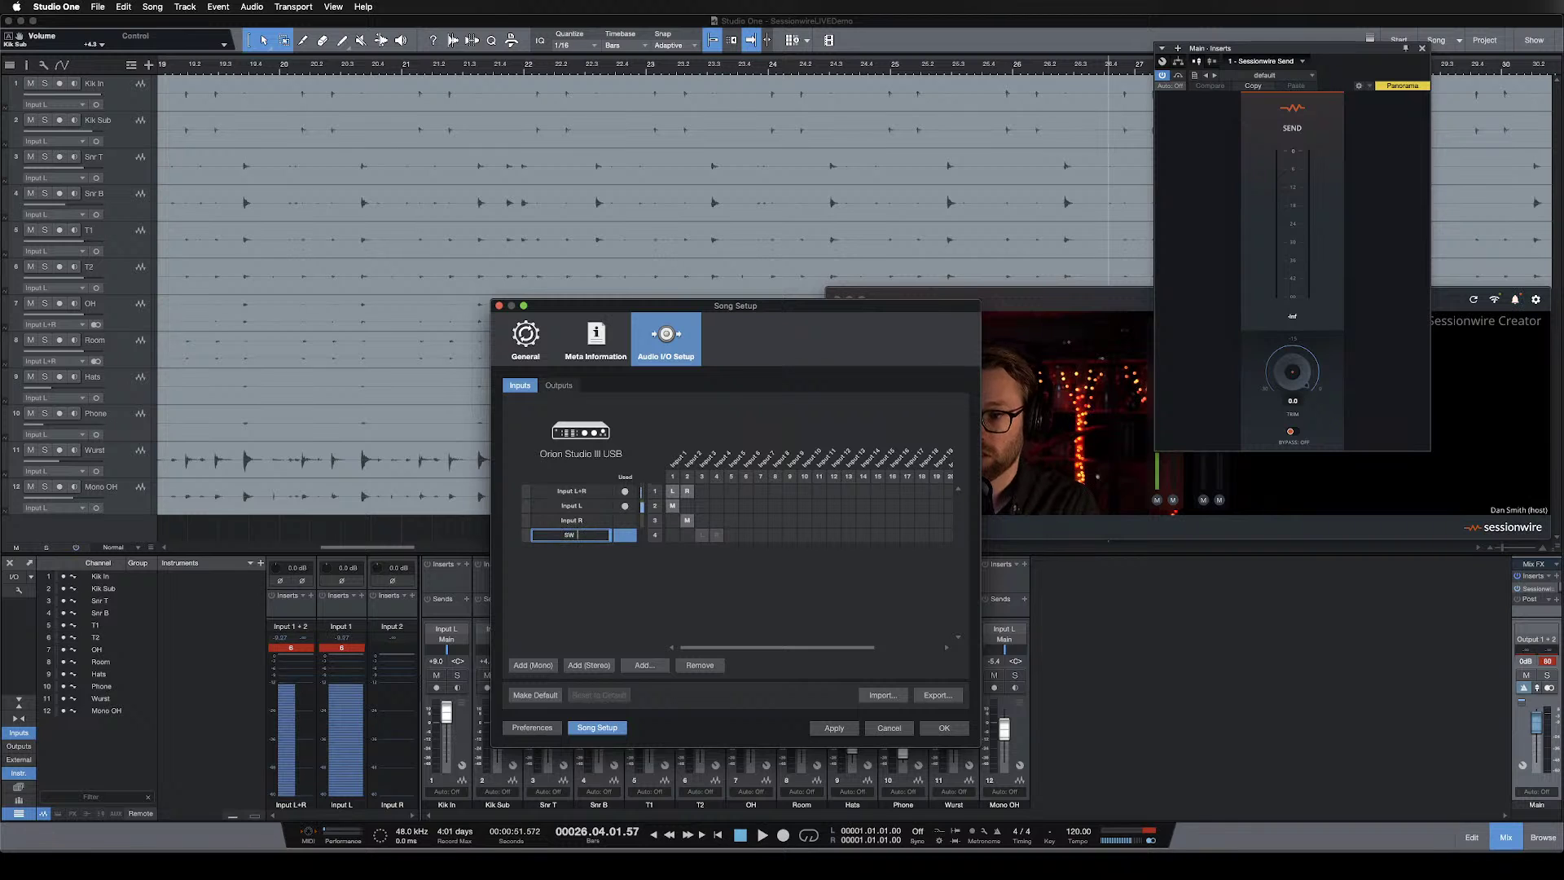
{"action": "type", "text": " Reciev"}
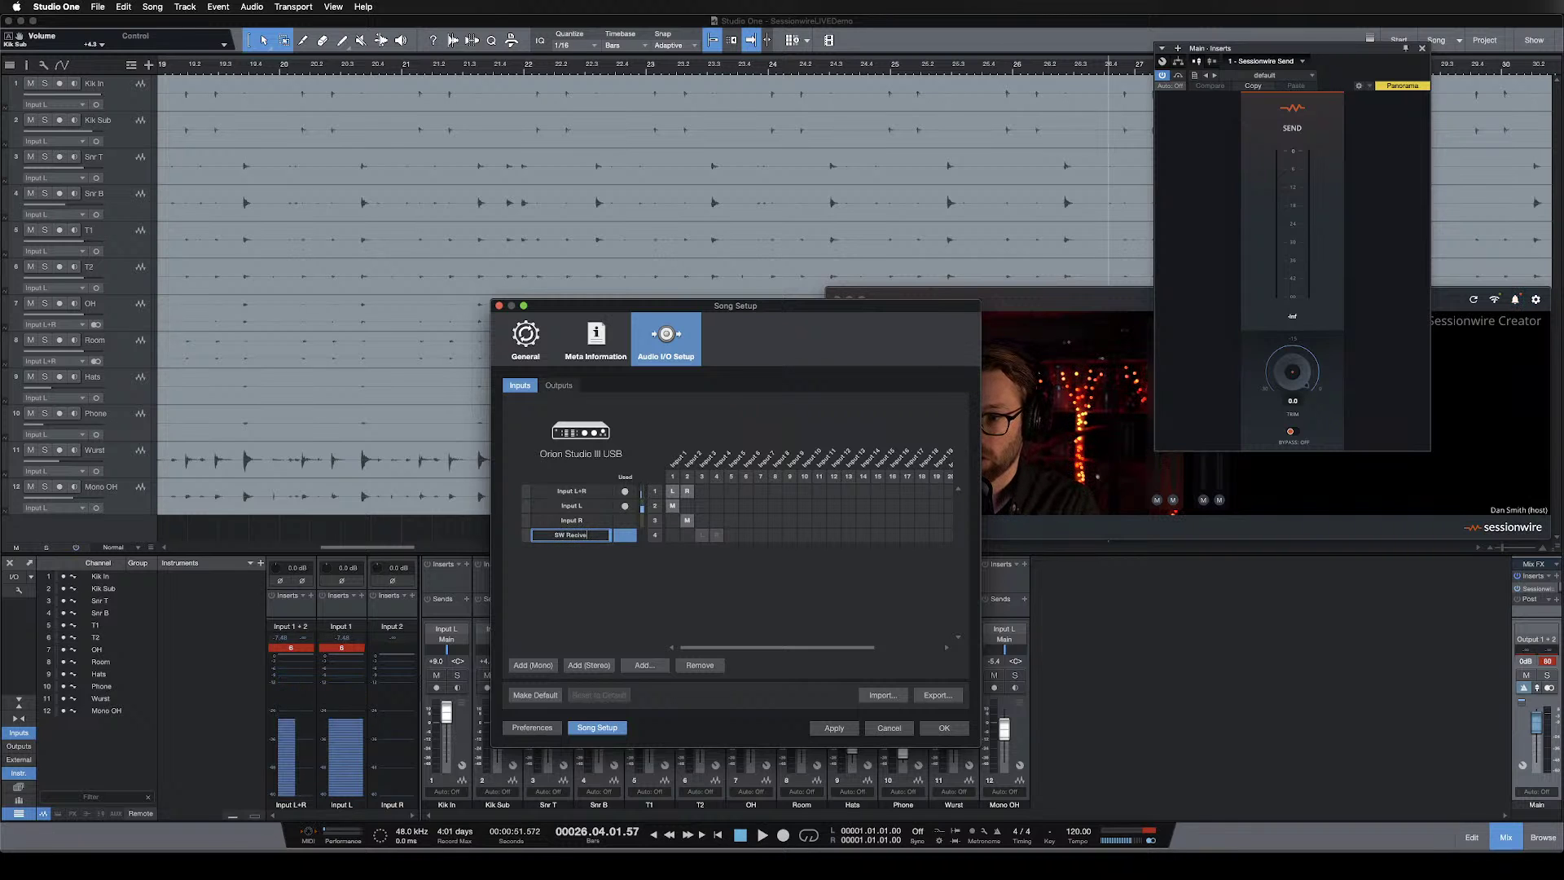
{"action": "type", "text": "eive"}
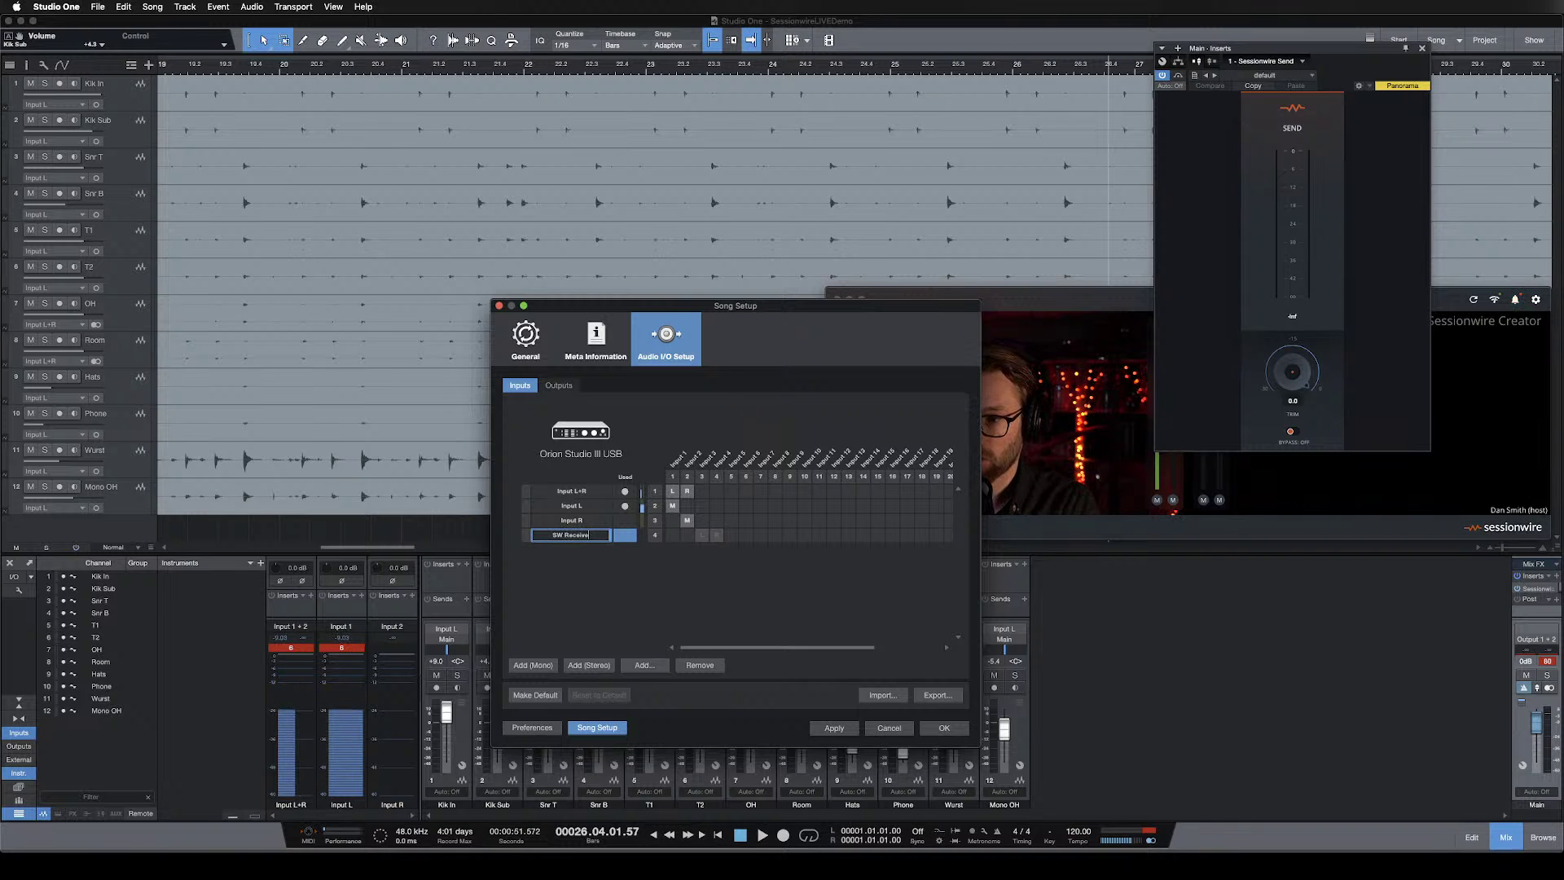
{"action": "key", "text": "Return"}
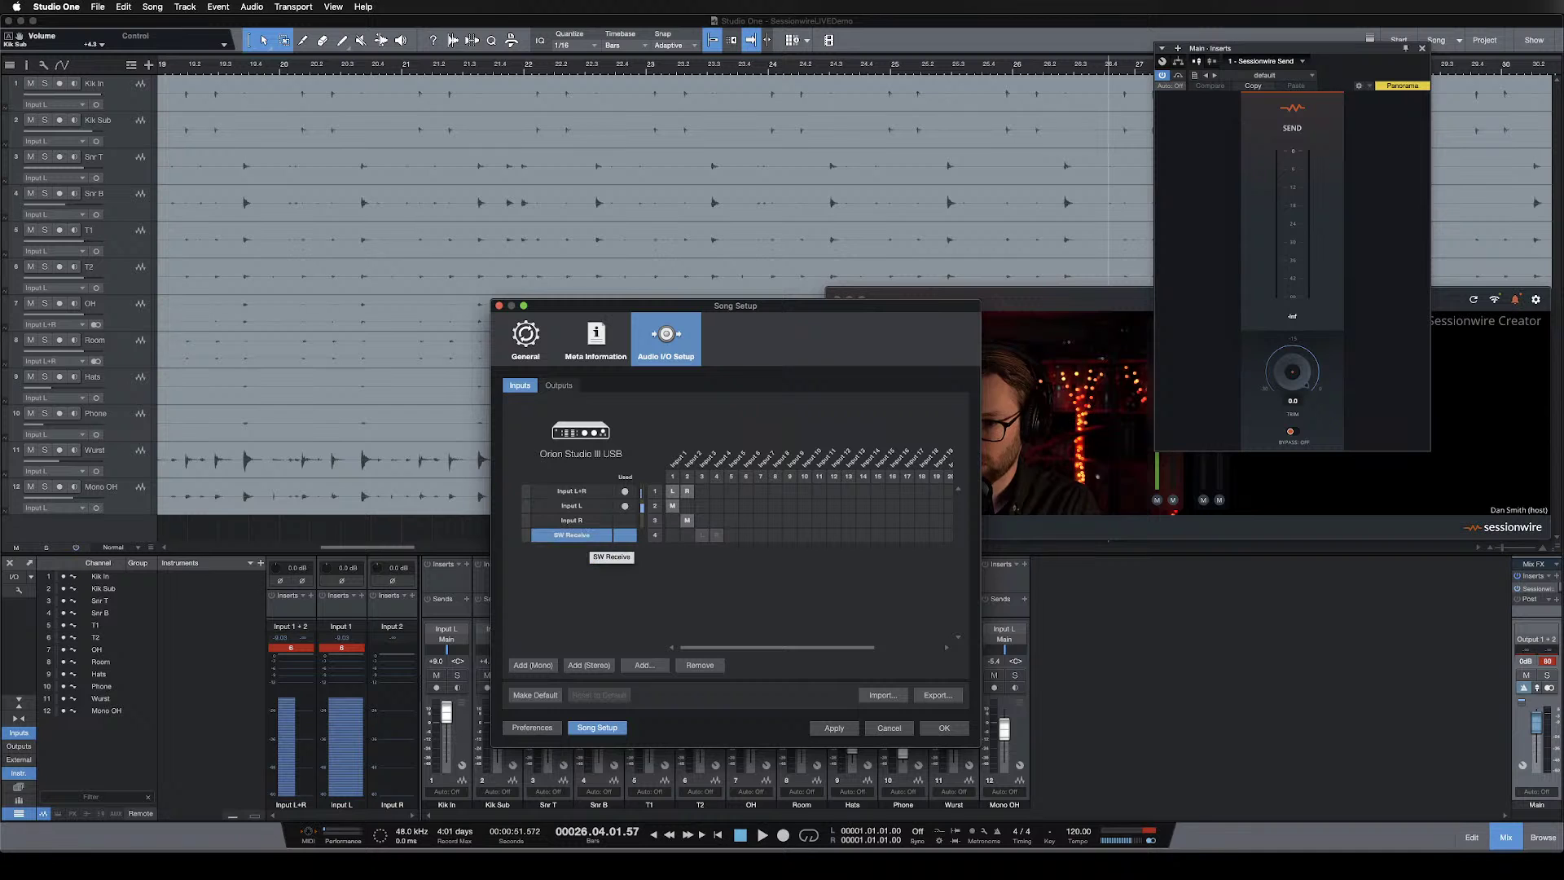
{"action": "left_click", "coordinate": [853, 729]}
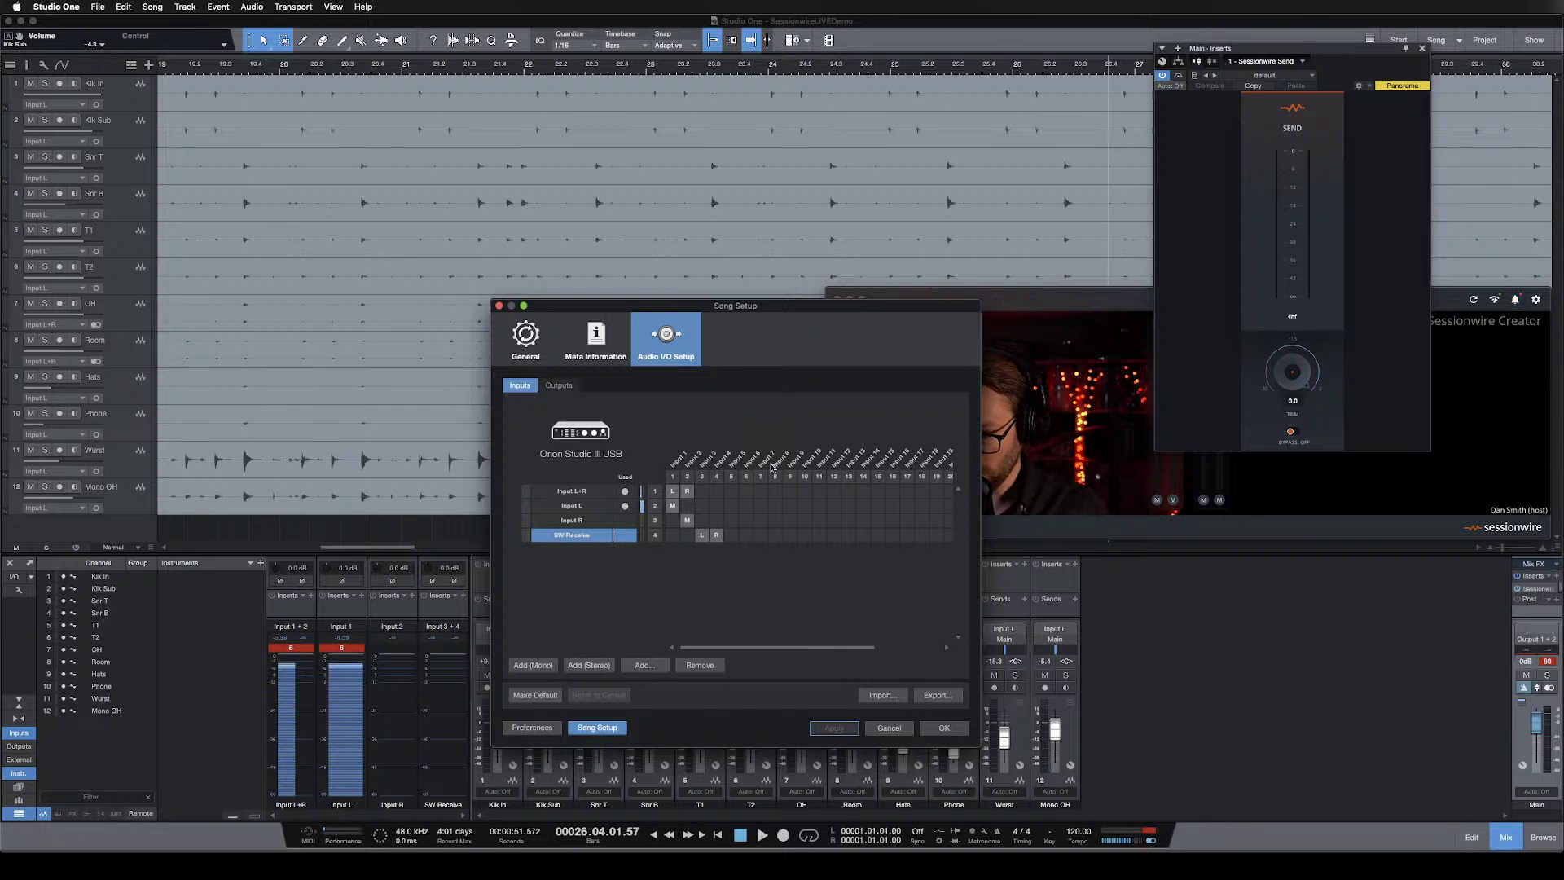
Route the SW Receive input to hardware inputs 23 and 24 and accept the song setup.
{"action": "left_click_drag", "start_coordinate": [708, 651], "coordinate": [771, 650]}
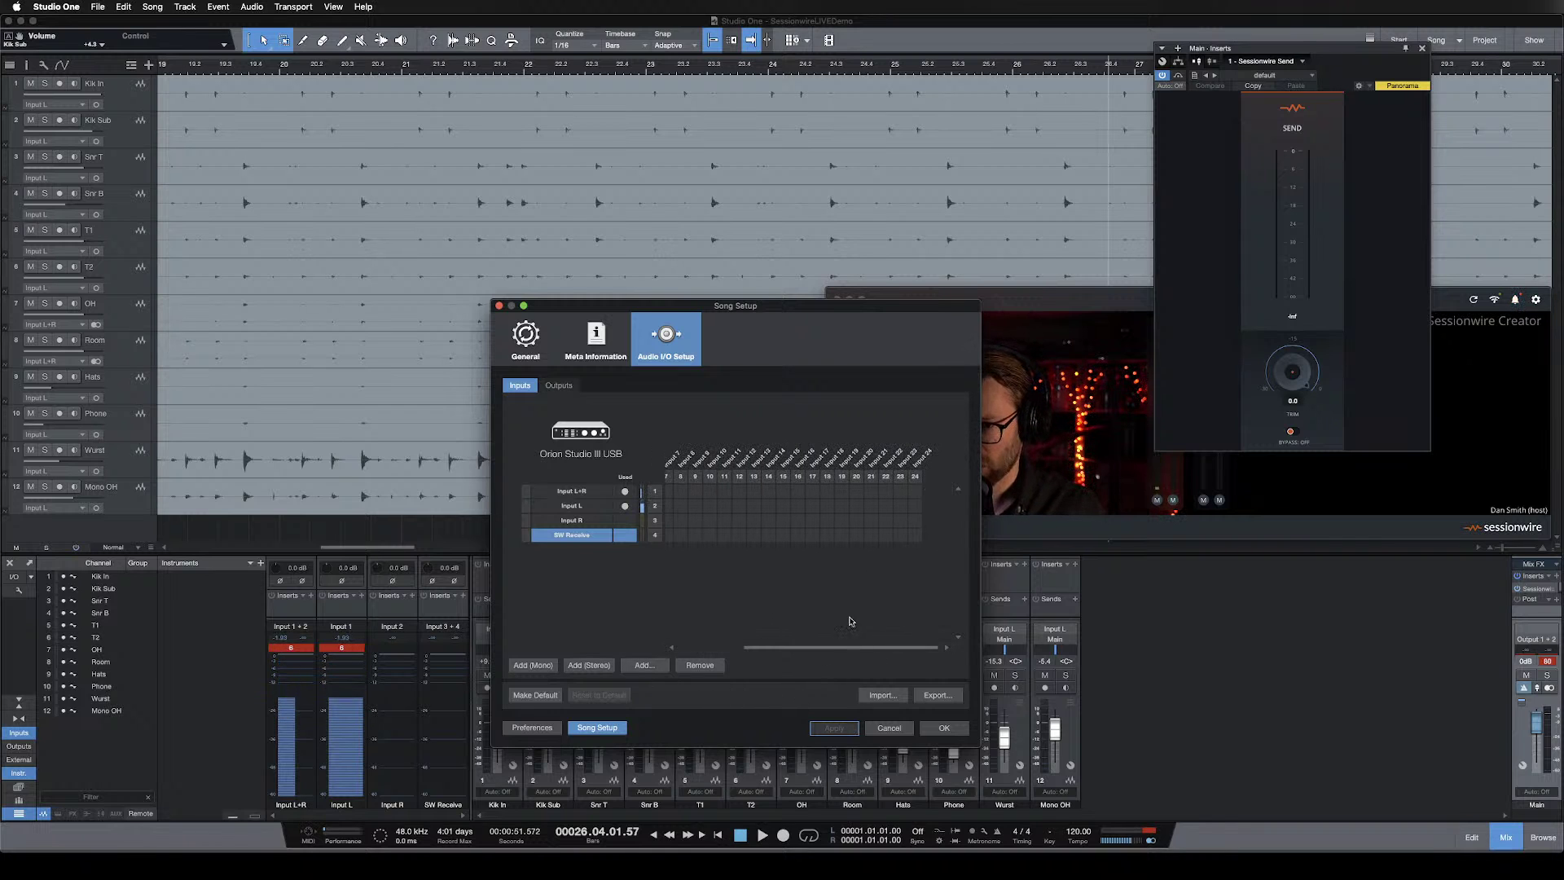
{"action": "left_click", "coordinate": [834, 728]}
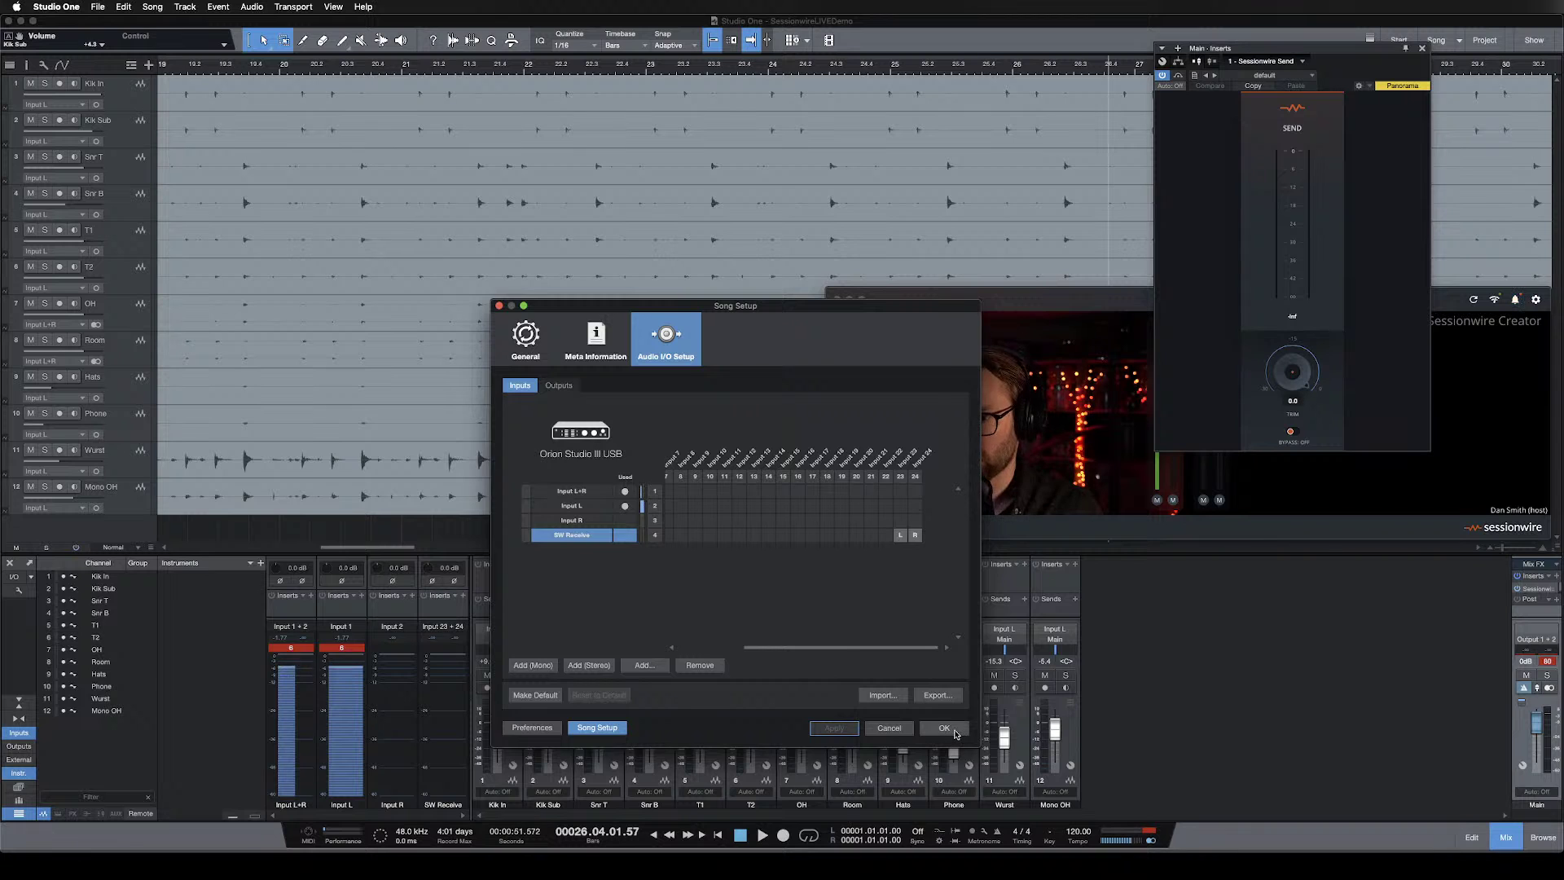
{"action": "left_click", "coordinate": [945, 727]}
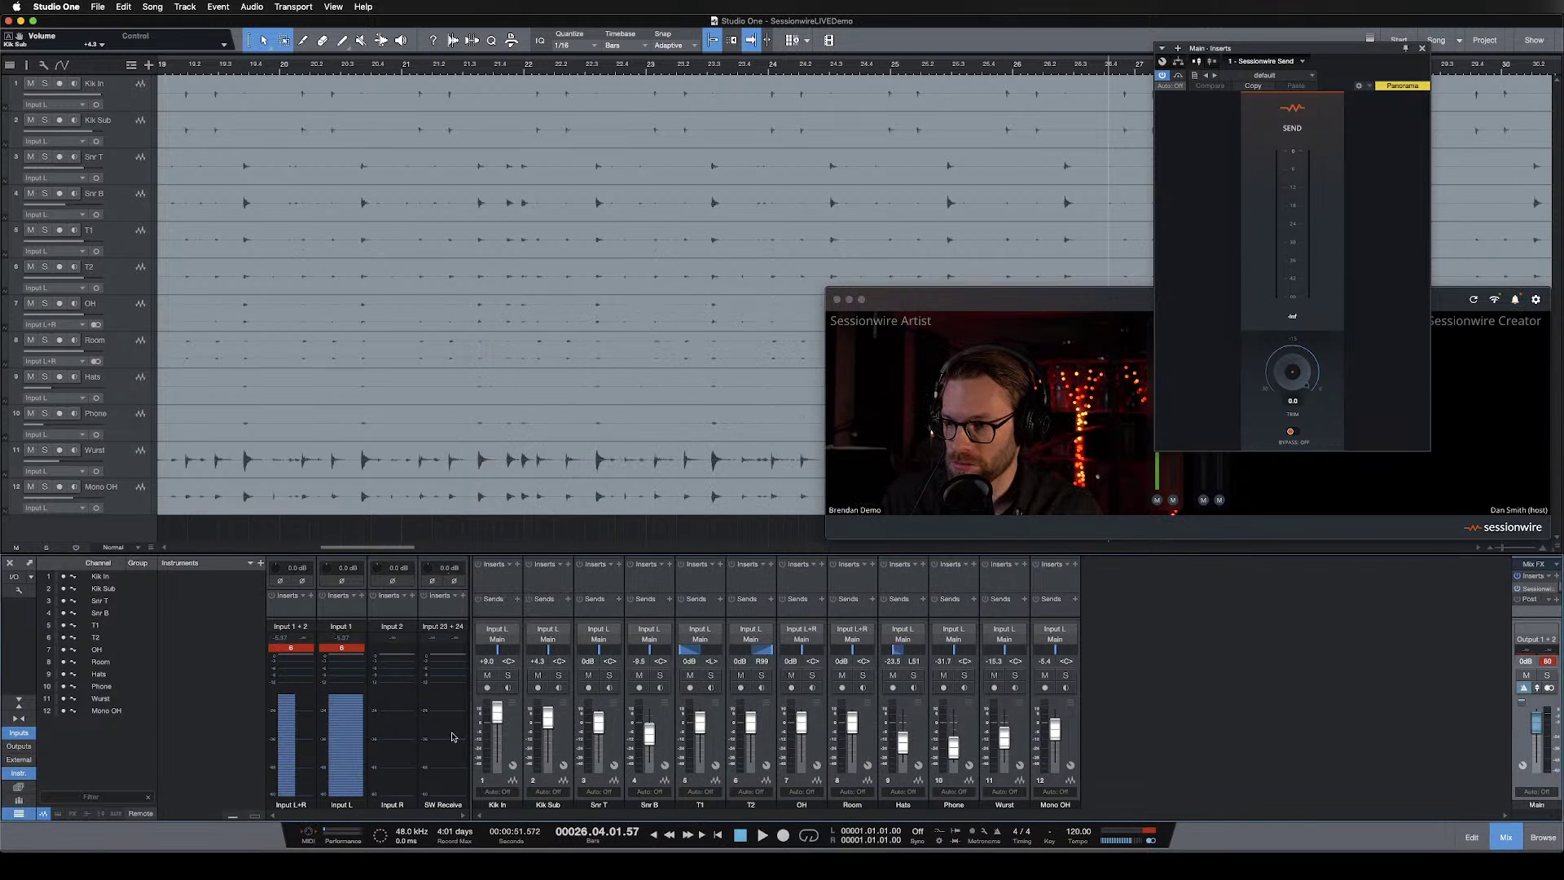
Insert the Sessionwire Receive plug-in on the SW Receive input channel.
{"action": "left_click", "coordinate": [462, 596]}
{"action": "scroll", "coordinate": [522, 440], "scroll_direction": "down", "scroll_amount": 10}
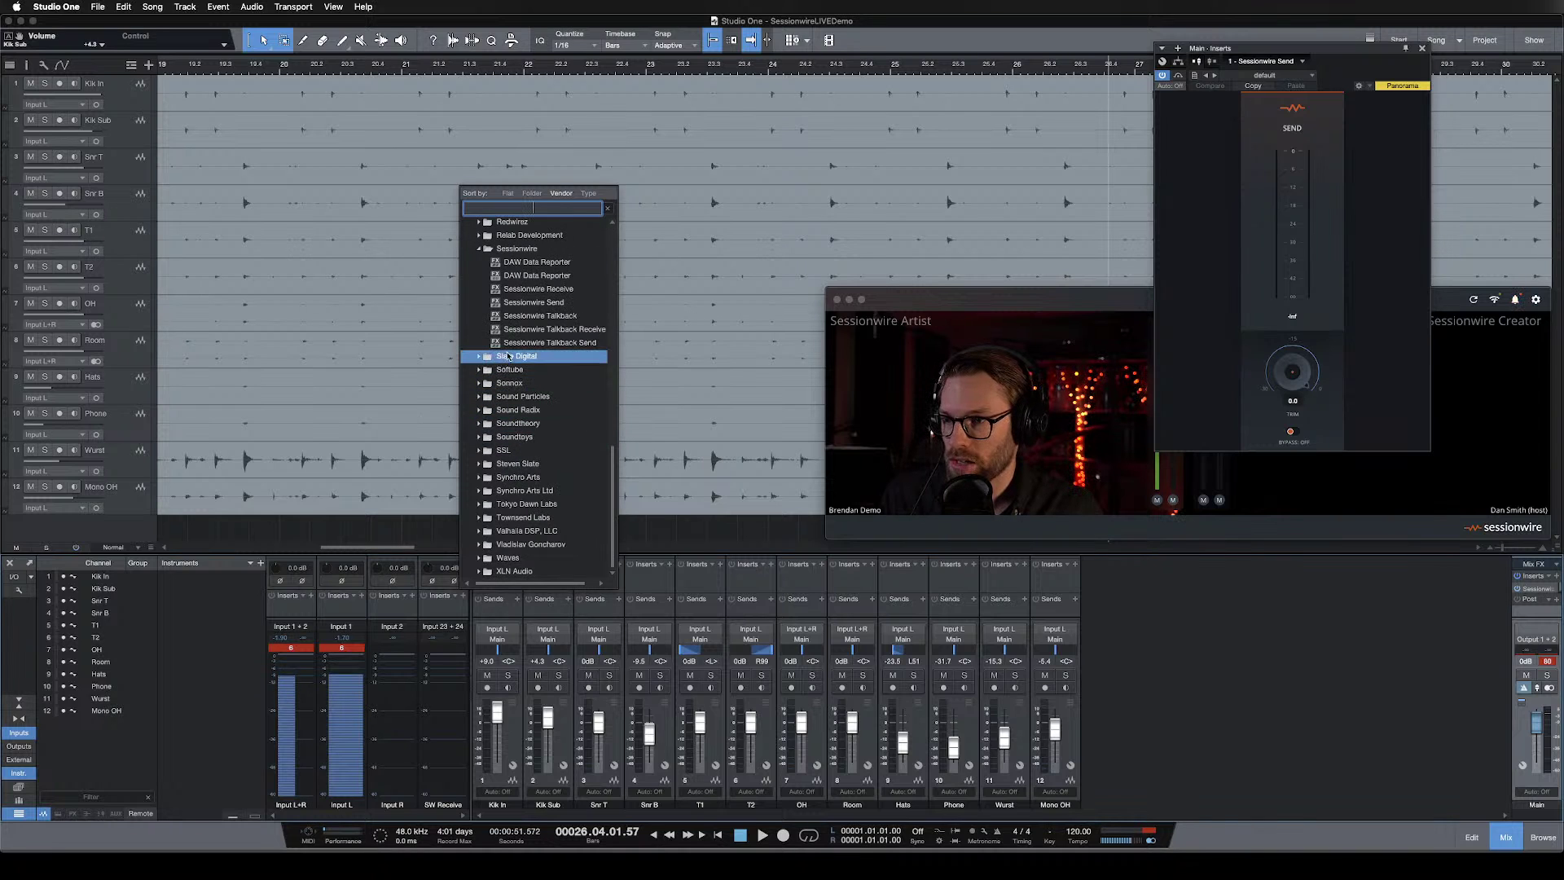
{"action": "left_click", "coordinate": [543, 290]}
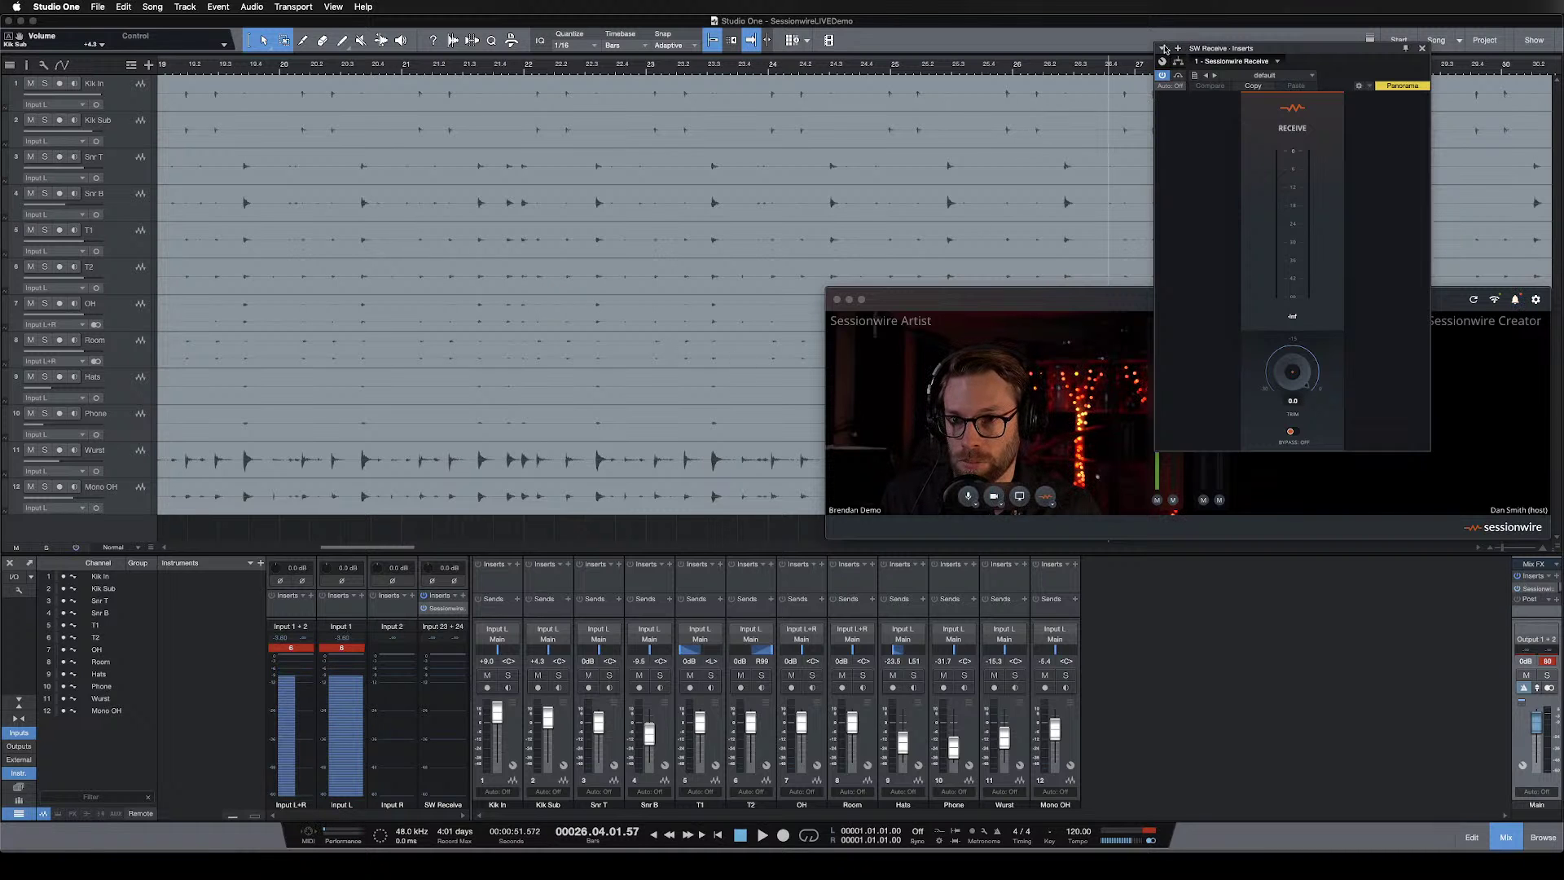
Switch to Sessionwire and set the HQ audio destination to Sessionwire Receive Plugin, then check the SW Receive channel's meter.
{"action": "left_click_drag", "start_coordinate": [1073, 312], "coordinate": [985, 304]}
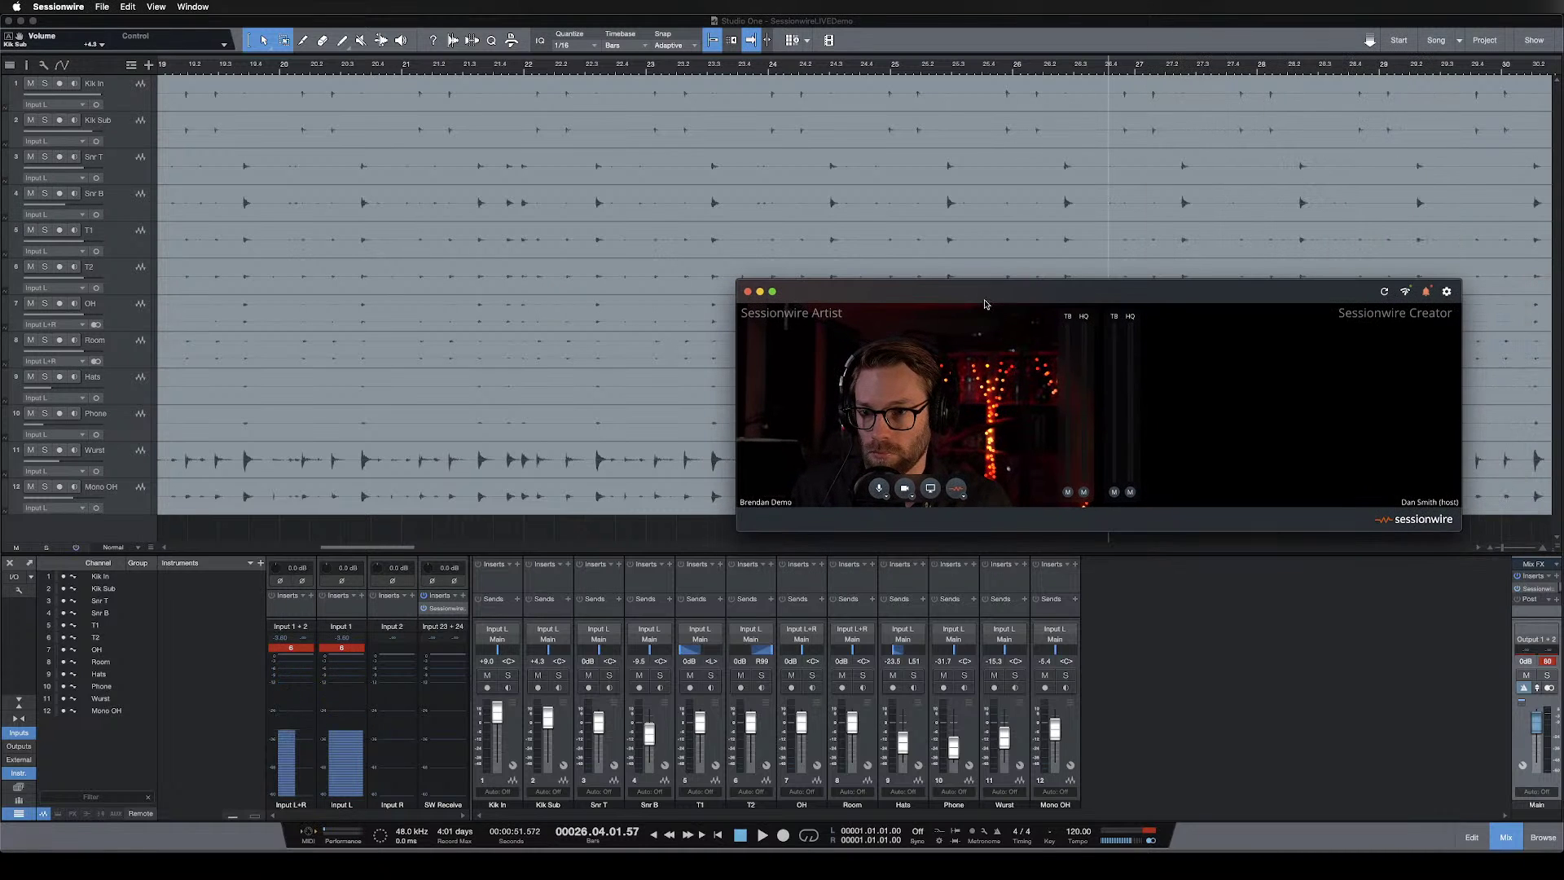
{"action": "left_click", "coordinate": [964, 497]}
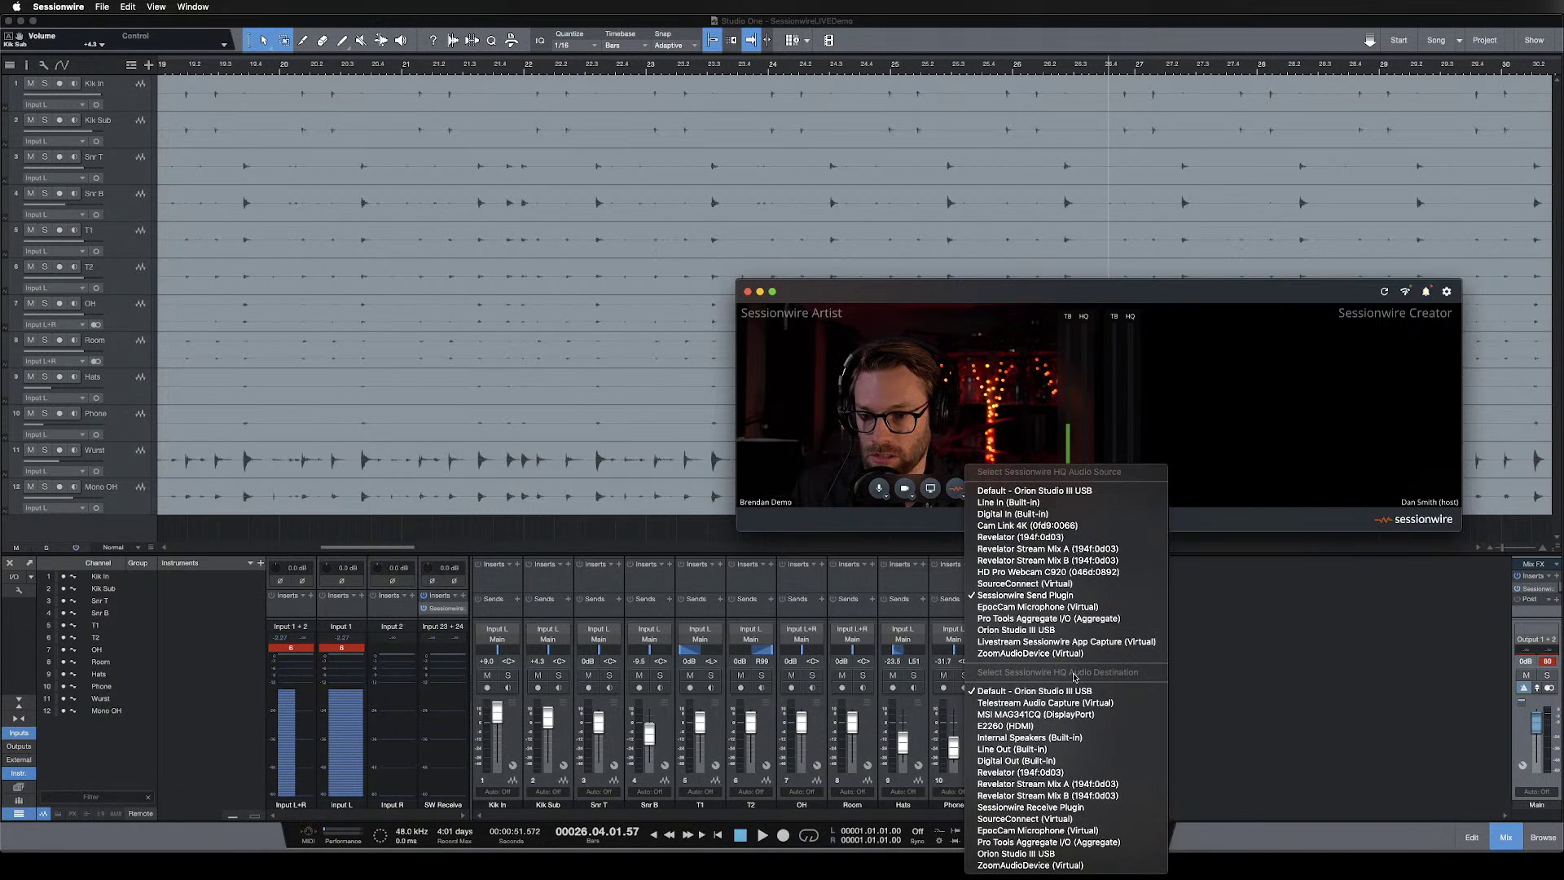
{"action": "left_click", "coordinate": [1061, 809]}
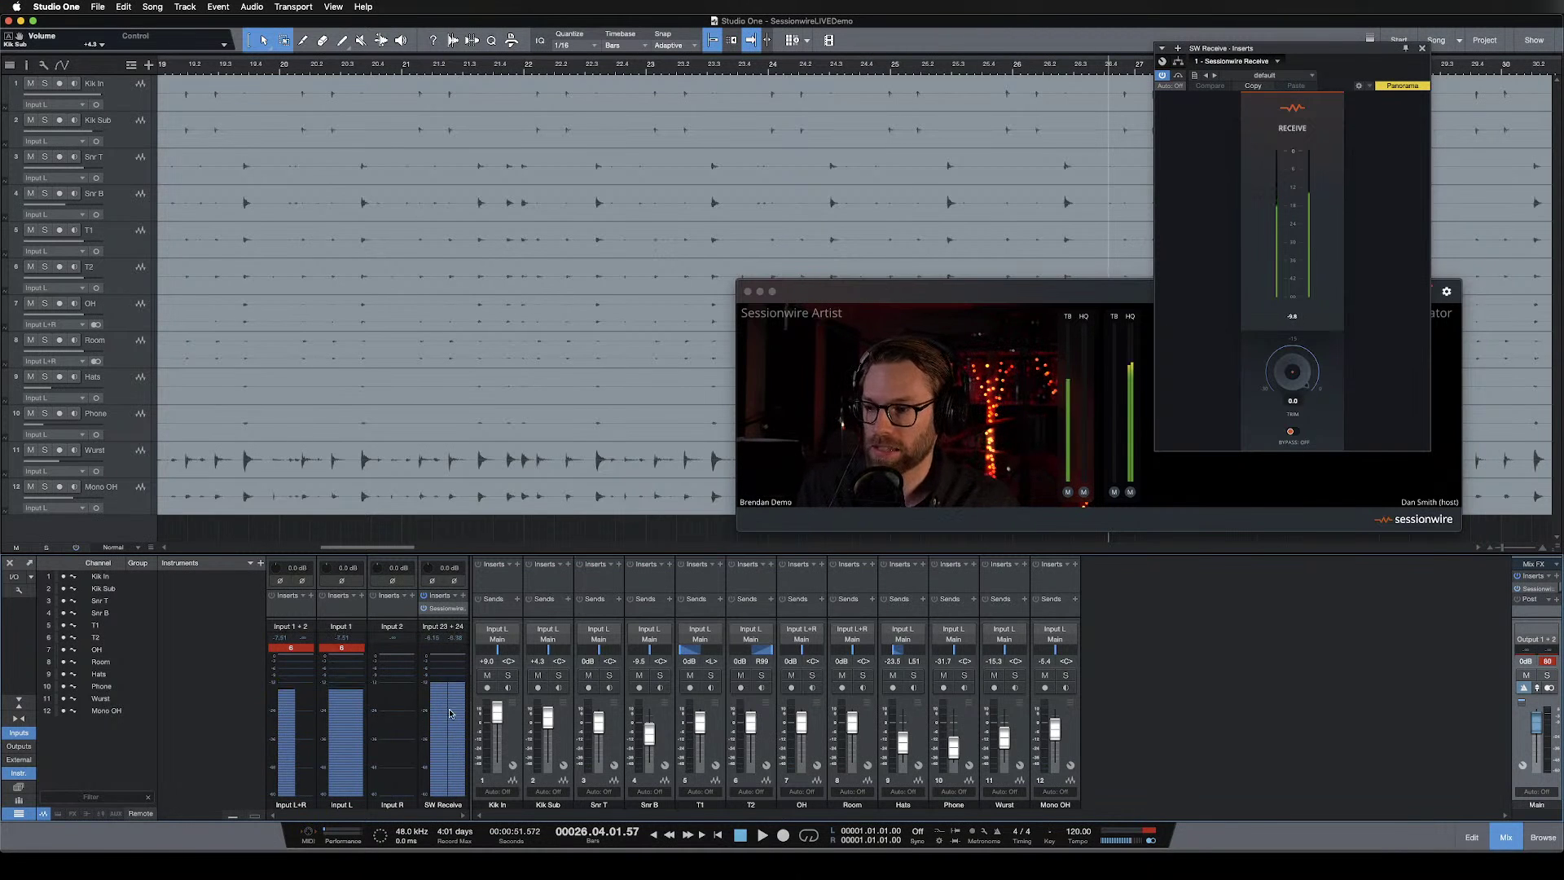
{"action": "mouse_move", "coordinate": [439, 750]}
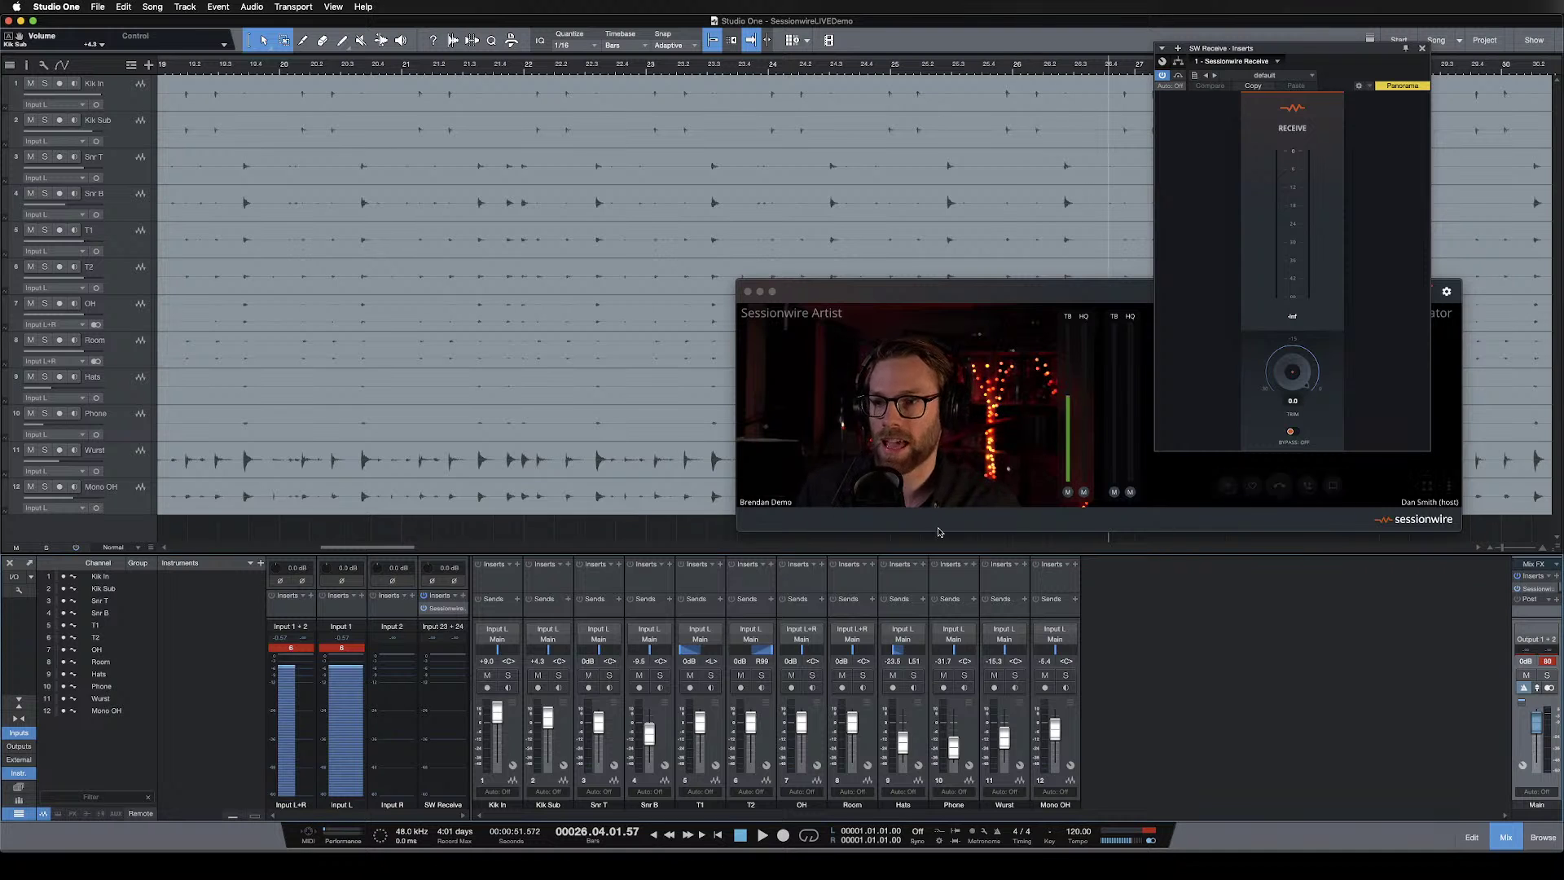
Place the playhead at bar 127, in the empty part of the timeline past the recorded song.
{"action": "scroll", "coordinate": [571, 489], "scroll_direction": "right", "scroll_amount": 20}
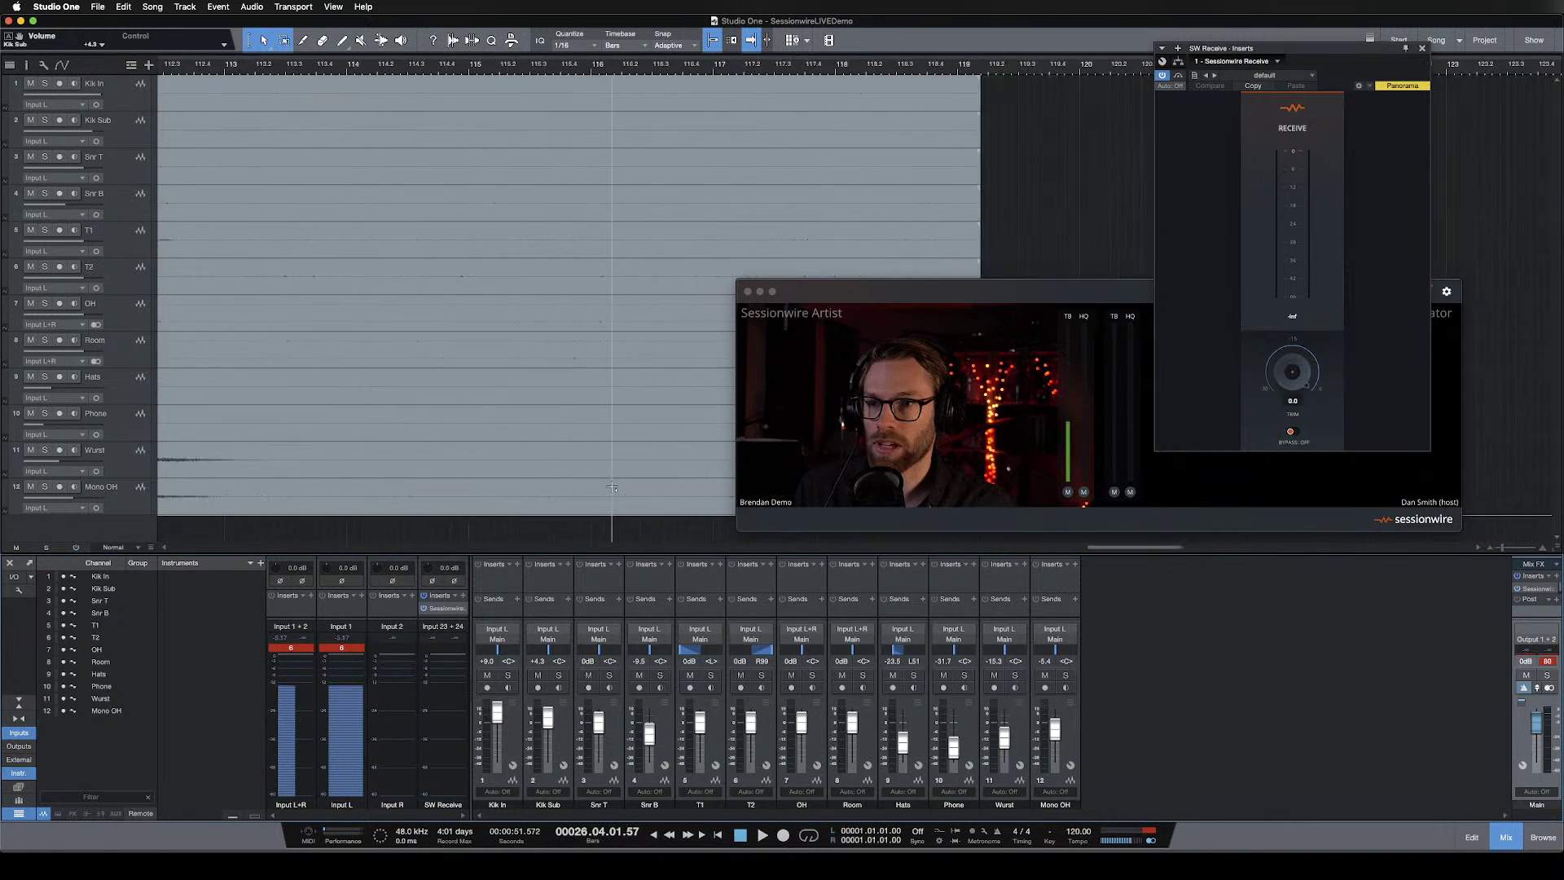
{"action": "scroll", "coordinate": [525, 326], "scroll_direction": "left", "scroll_amount": 3}
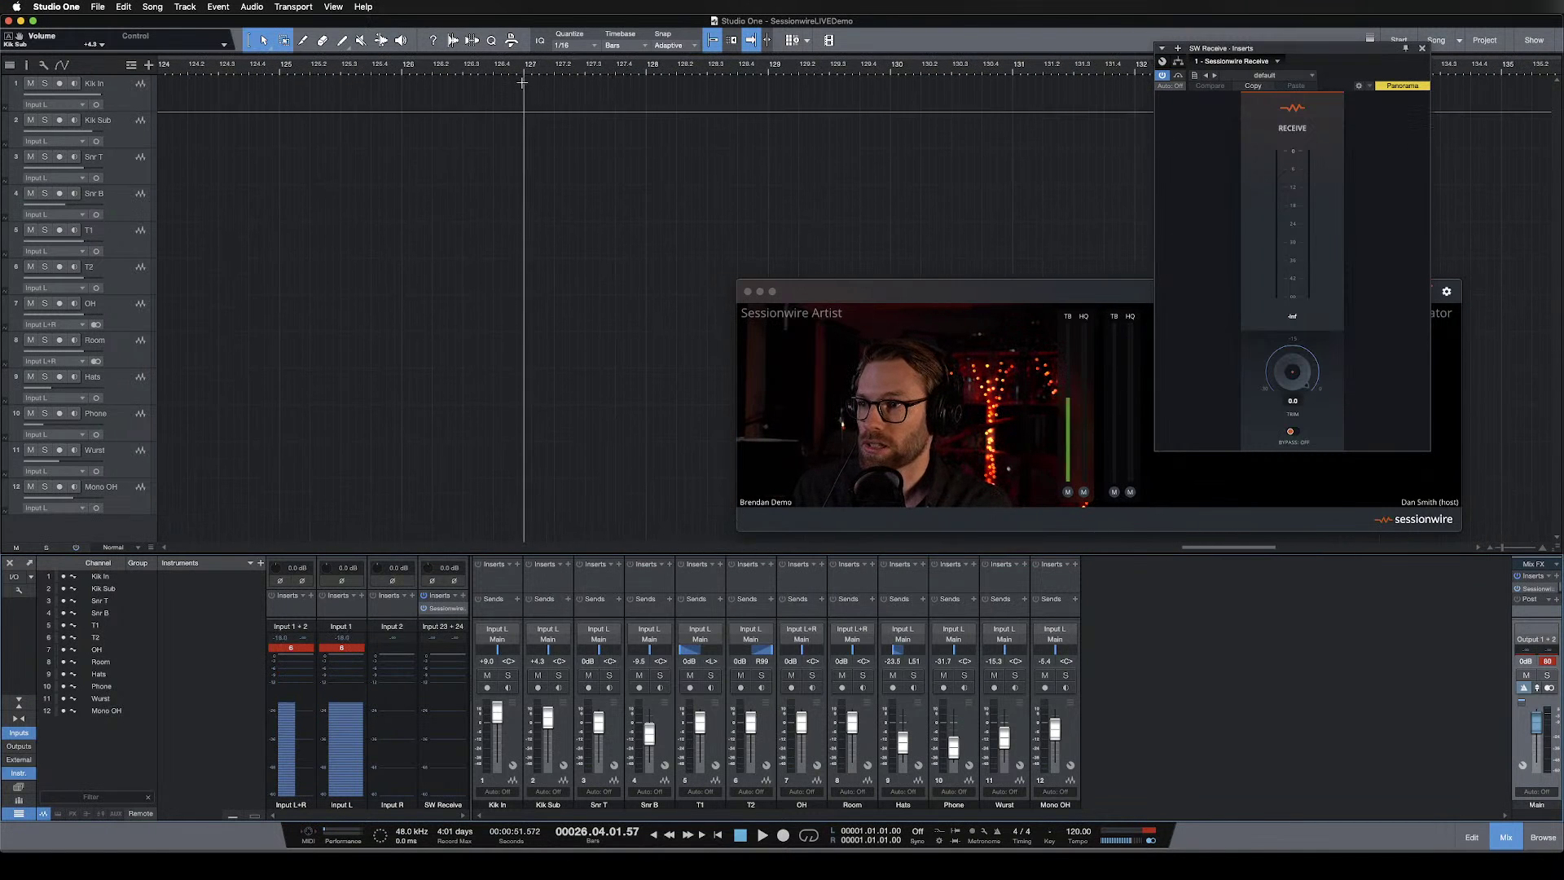
{"action": "left_click", "coordinate": [531, 103]}
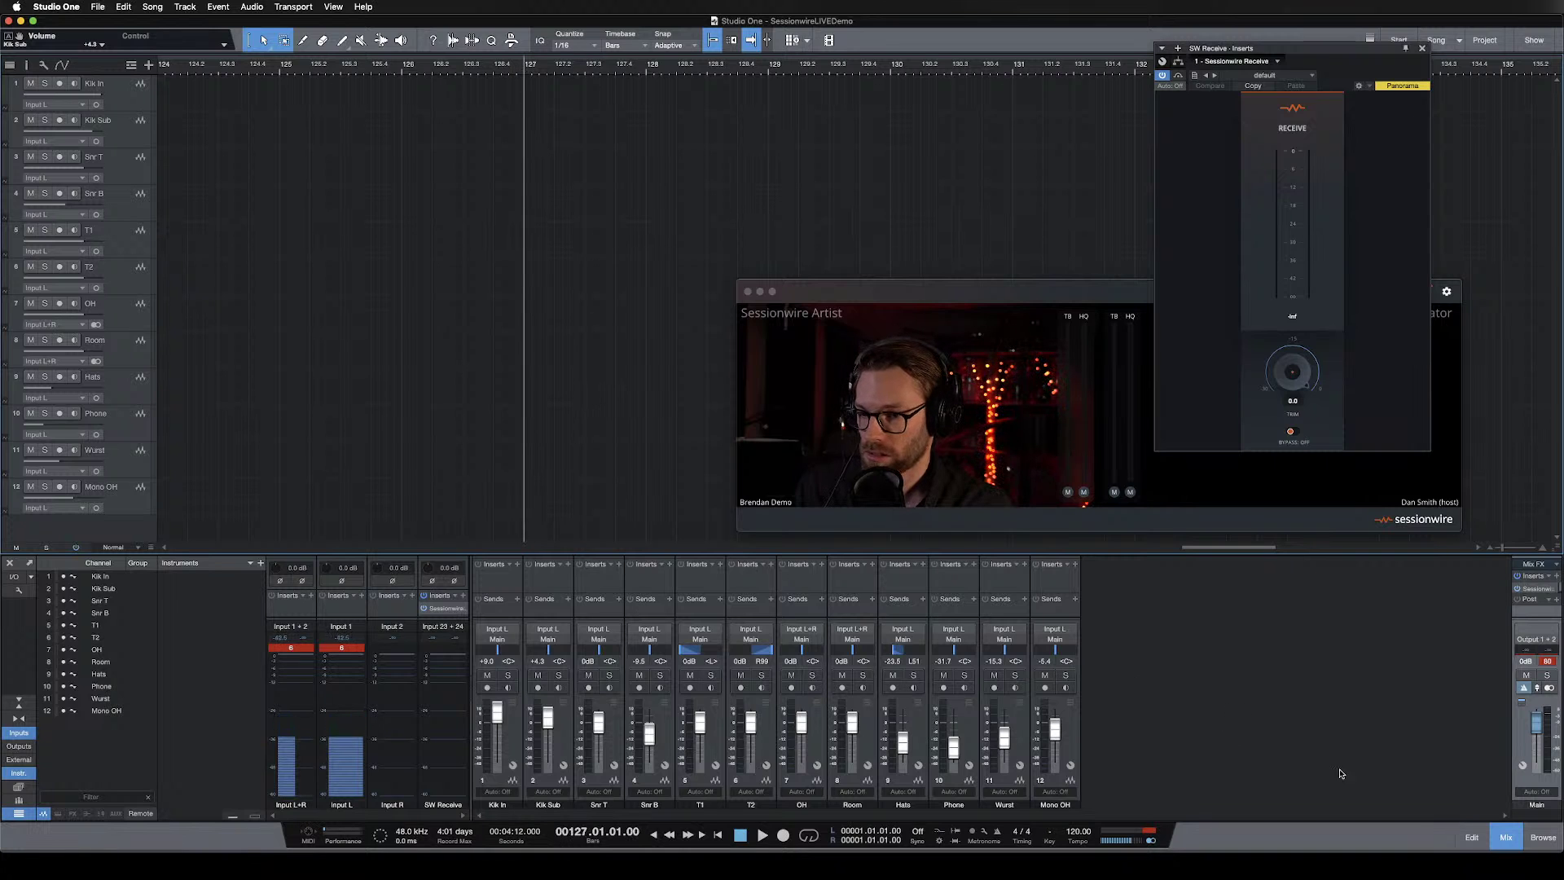
Add a stereo audio track and name it SW Incoming.
{"action": "left_click", "coordinate": [183, 7]}
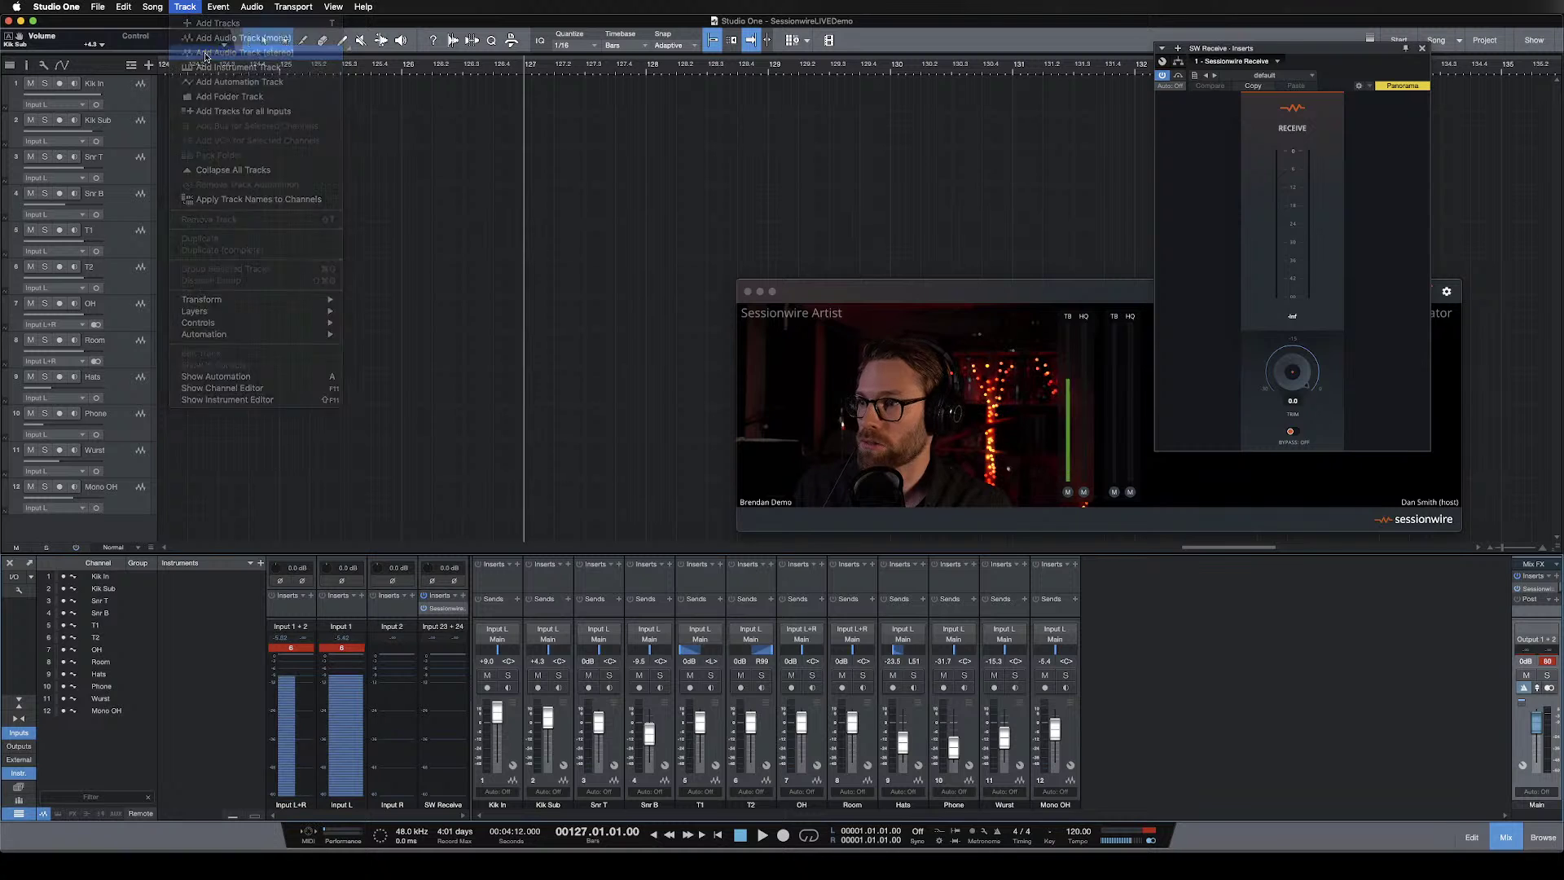
{"action": "left_click", "coordinate": [203, 53]}
{"action": "double_click", "coordinate": [1113, 805]}
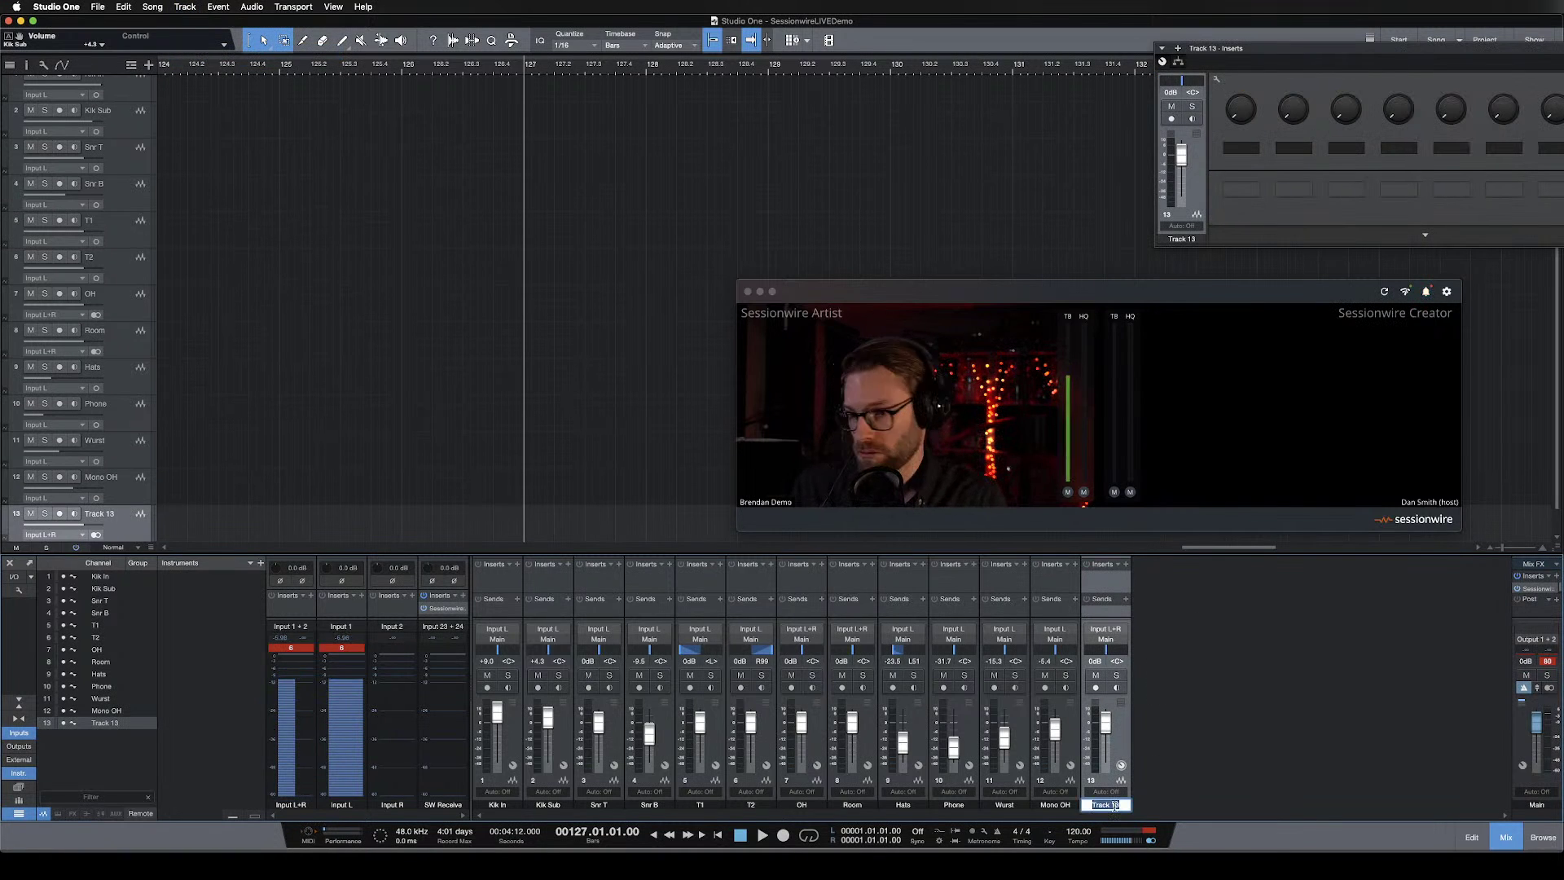
{"action": "type", "text": "SW Incoming"}
{"action": "key", "text": "Return"}
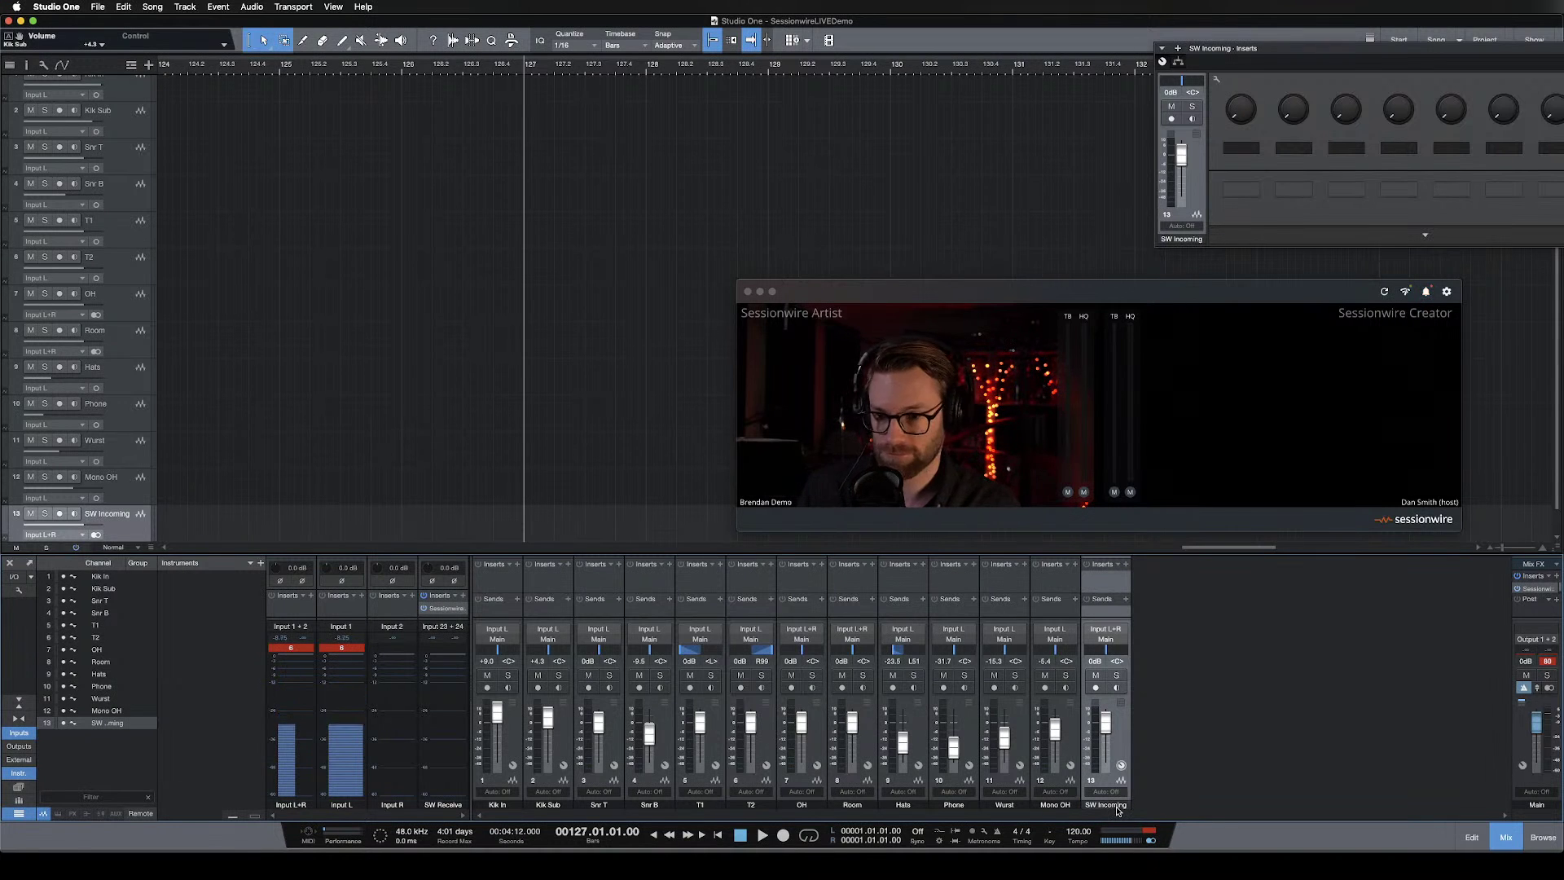
Set the SW Incoming track's input to SW Receive and enable its input monitoring.
{"action": "left_click", "coordinate": [1108, 630]}
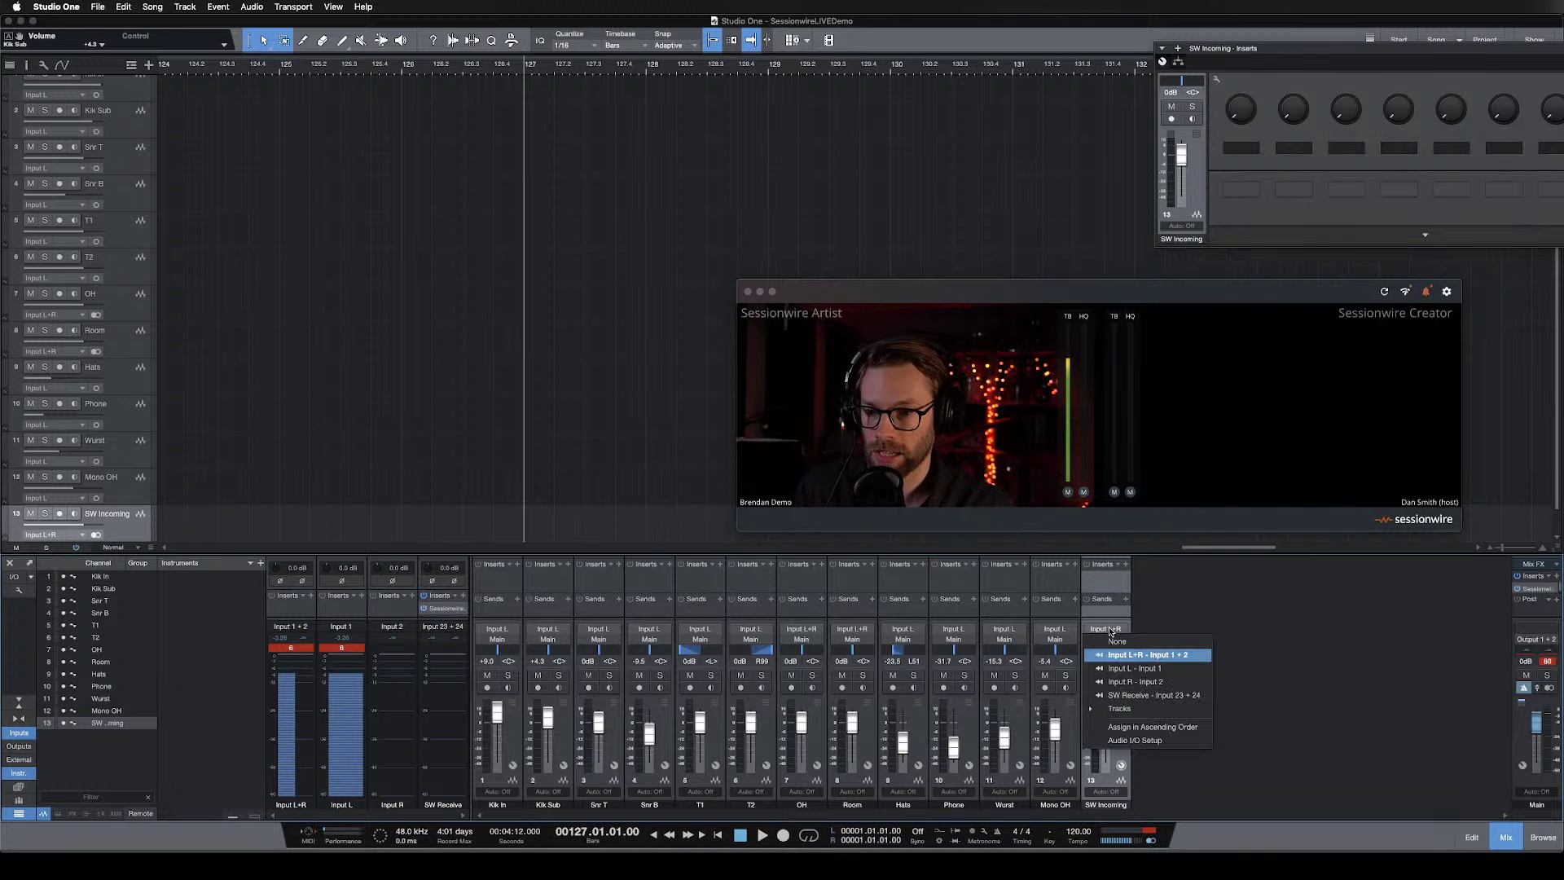
{"action": "left_click", "coordinate": [1183, 698]}
{"action": "left_click", "coordinate": [1117, 689]}
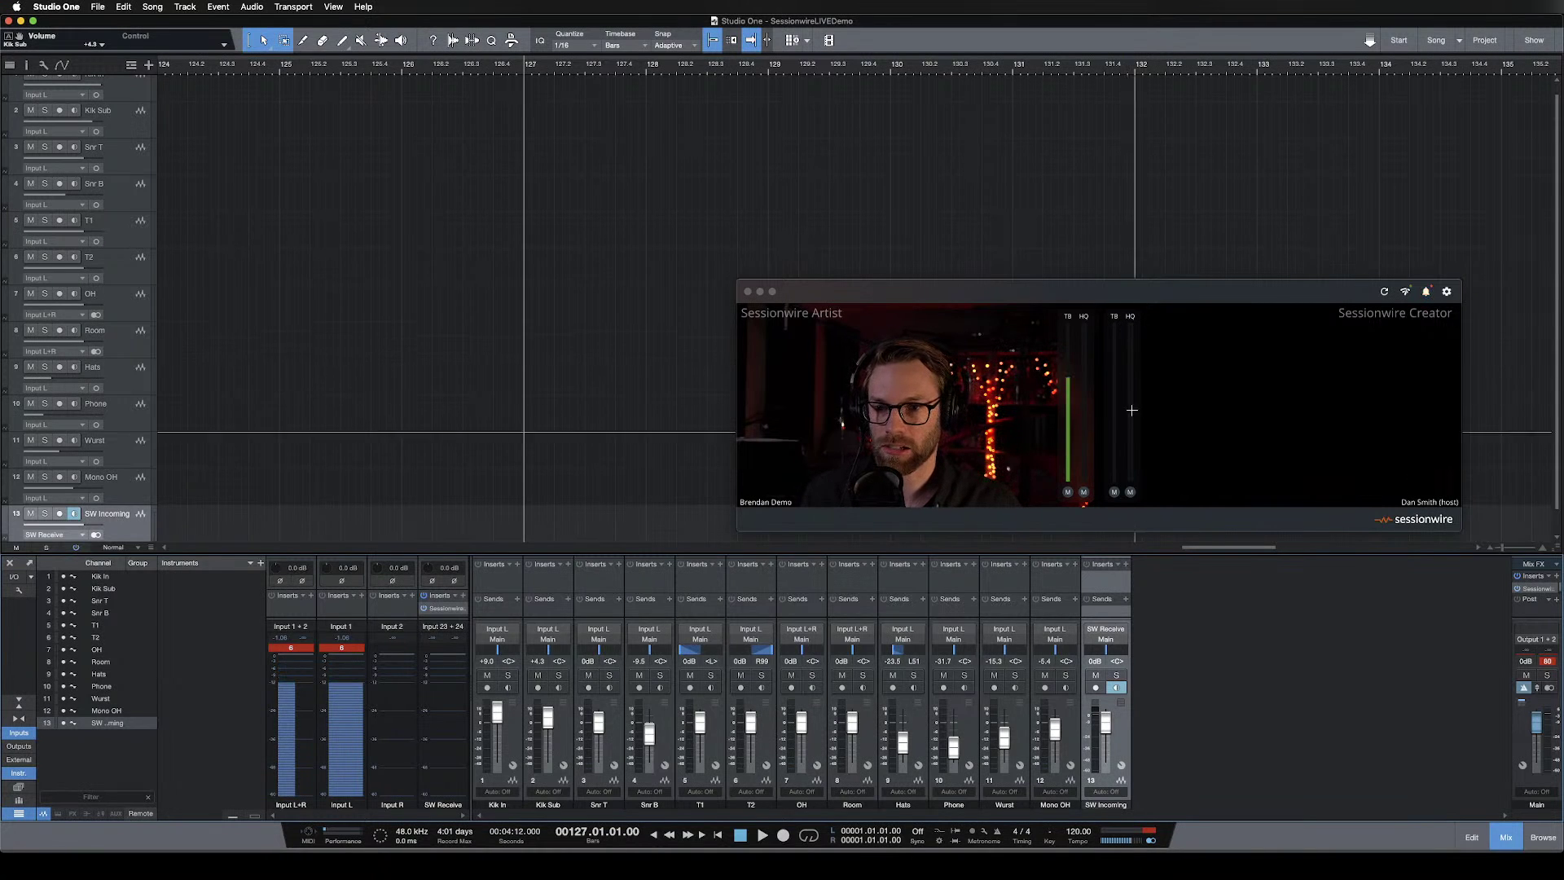
Show the Sessionwire Receive plug-in on the SW Receive input and glance at the track commands without applying any.
{"action": "left_click", "coordinate": [453, 611]}
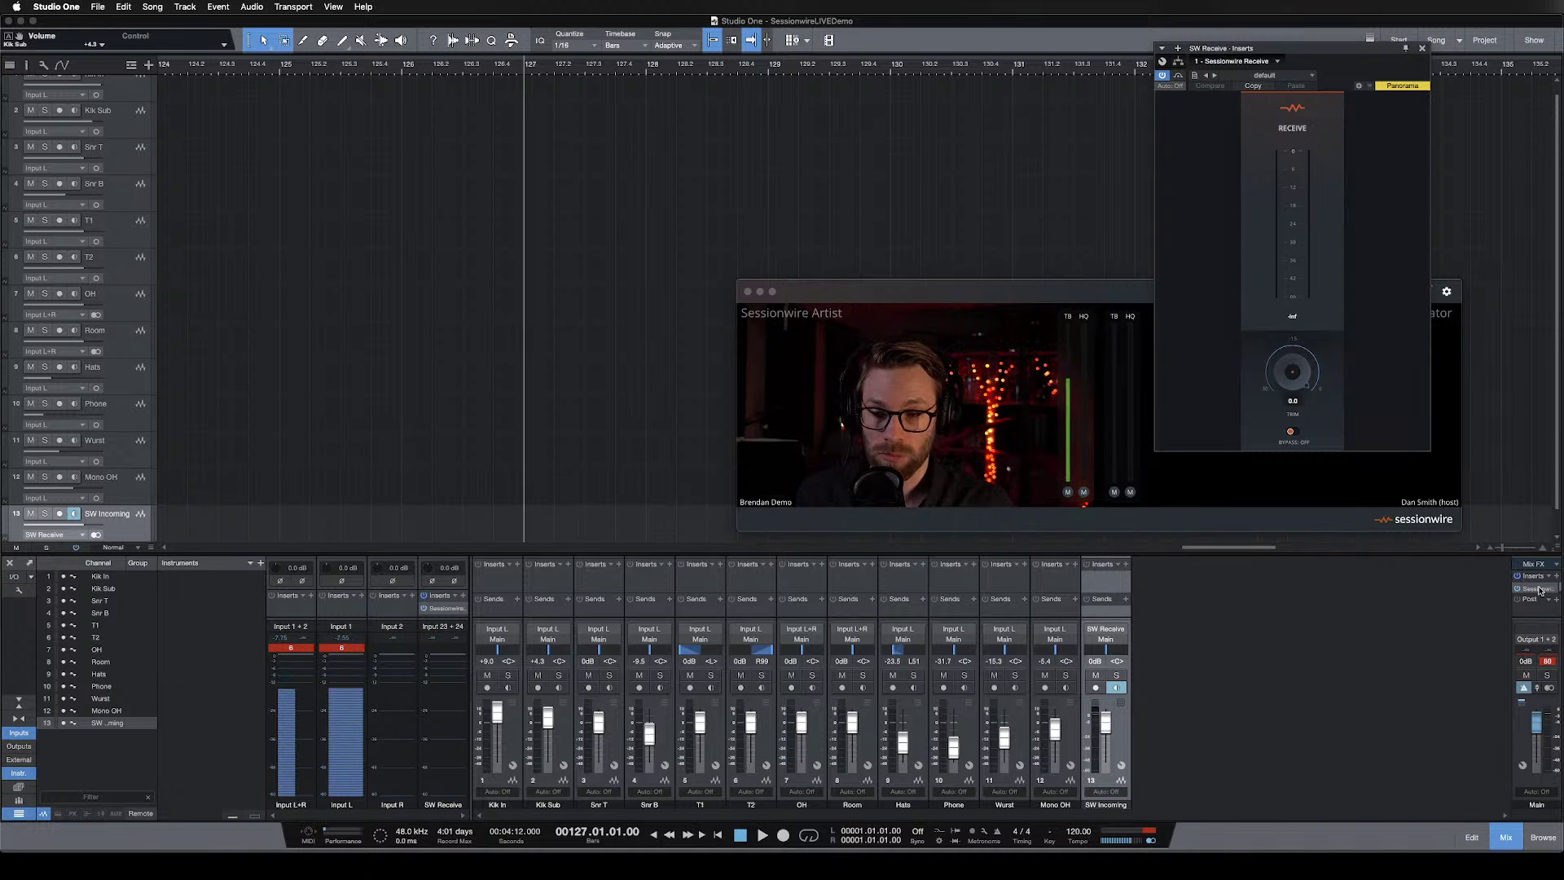
{"action": "mouse_move", "coordinate": [1108, 440]}
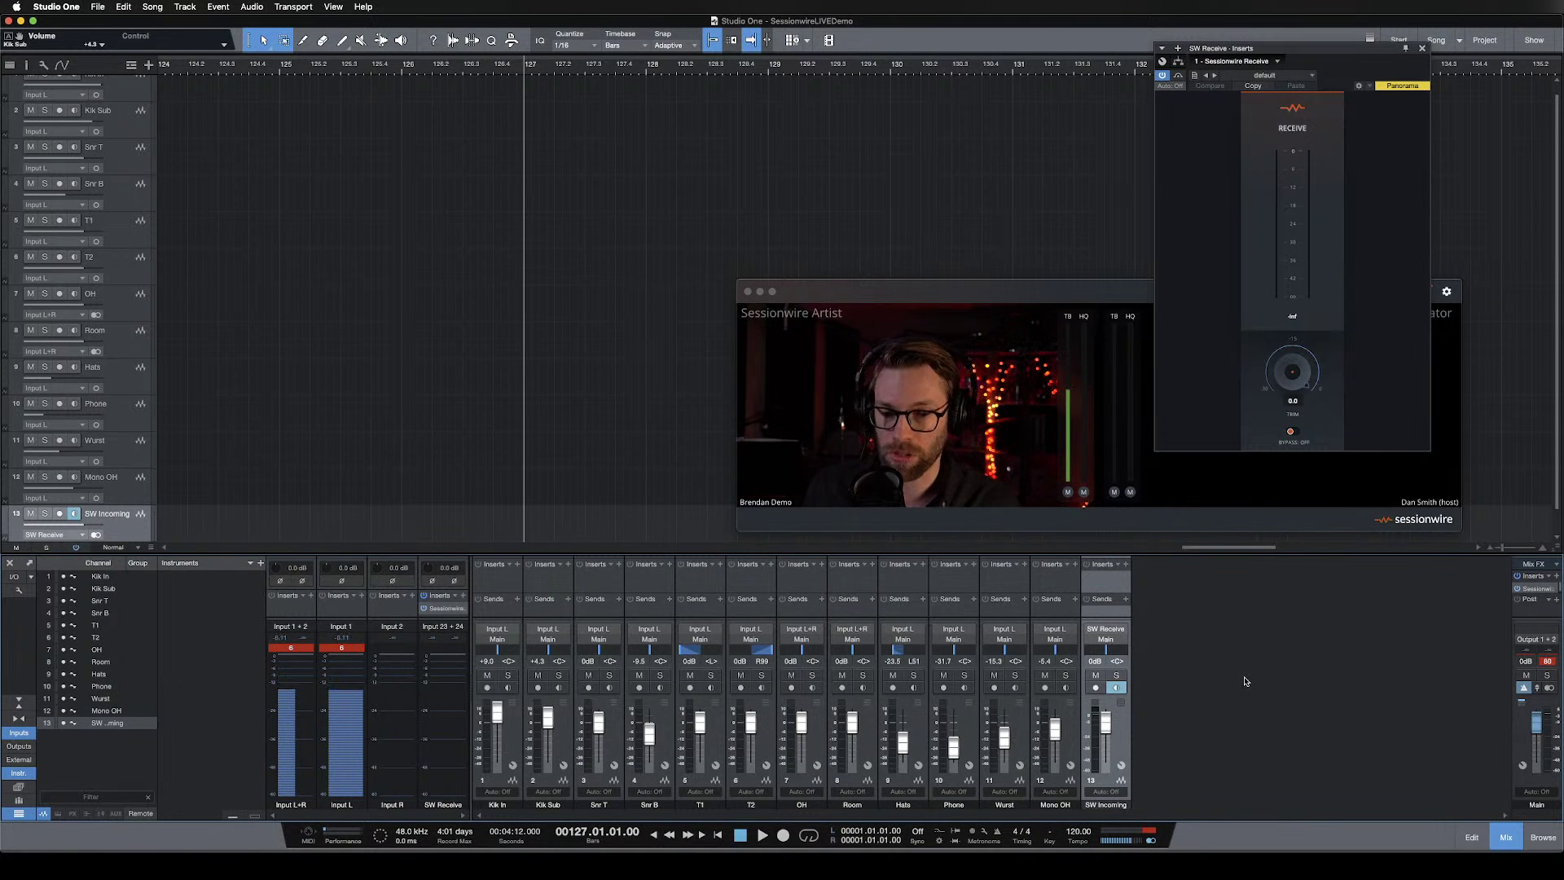
{"action": "left_click", "coordinate": [187, 7]}
{"action": "left_click", "coordinate": [162, 459]}
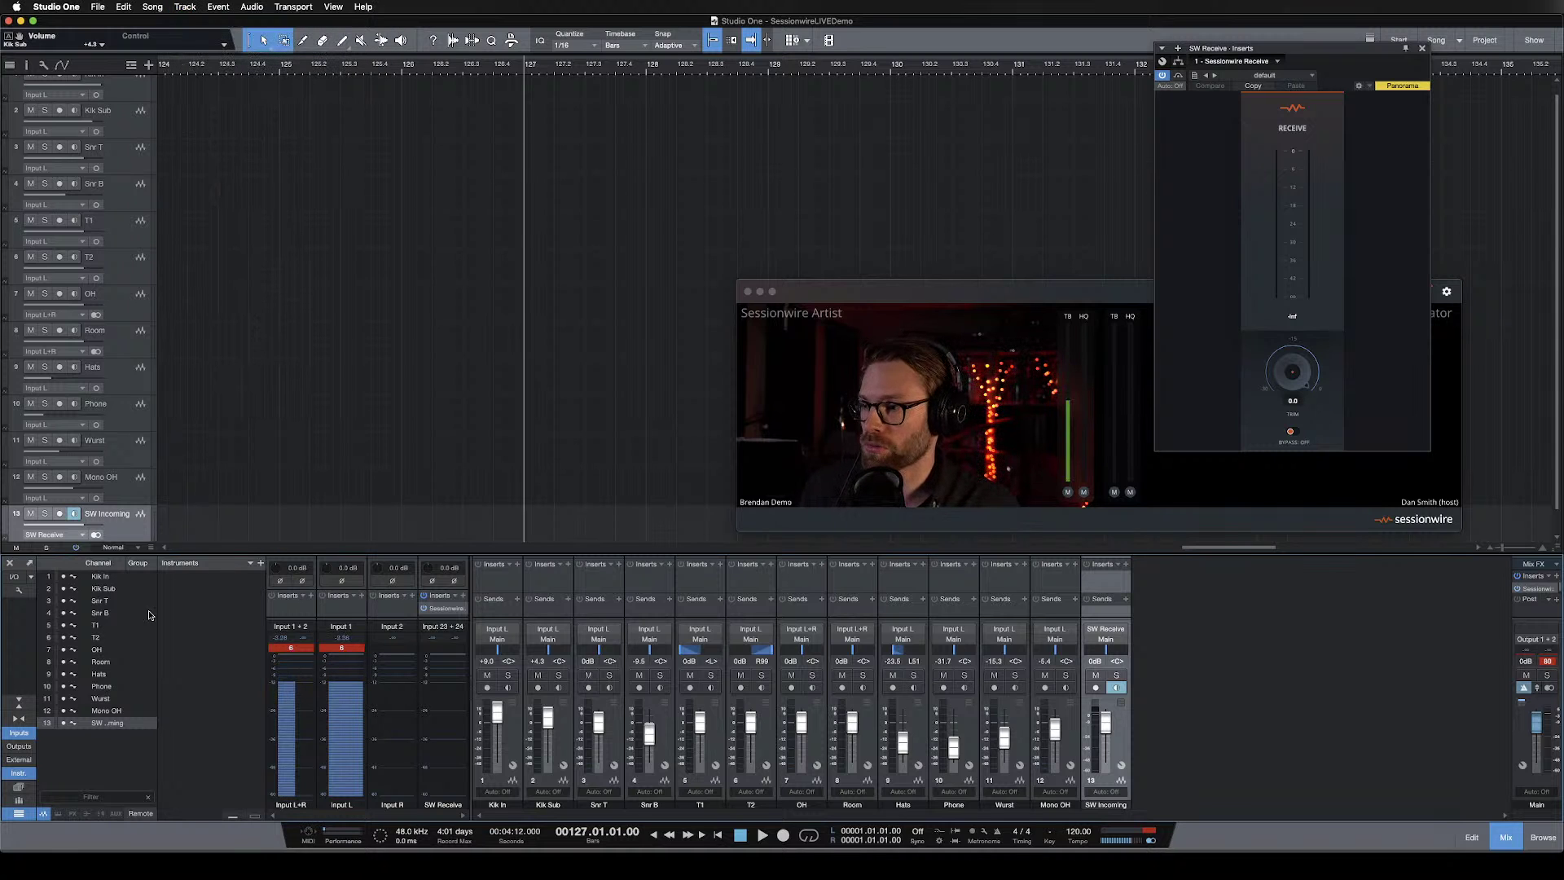
Add a stereo output named MIX in the song's audio output setup and assign it to Outputs 1 and 2.
{"action": "left_click", "coordinate": [14, 579]}
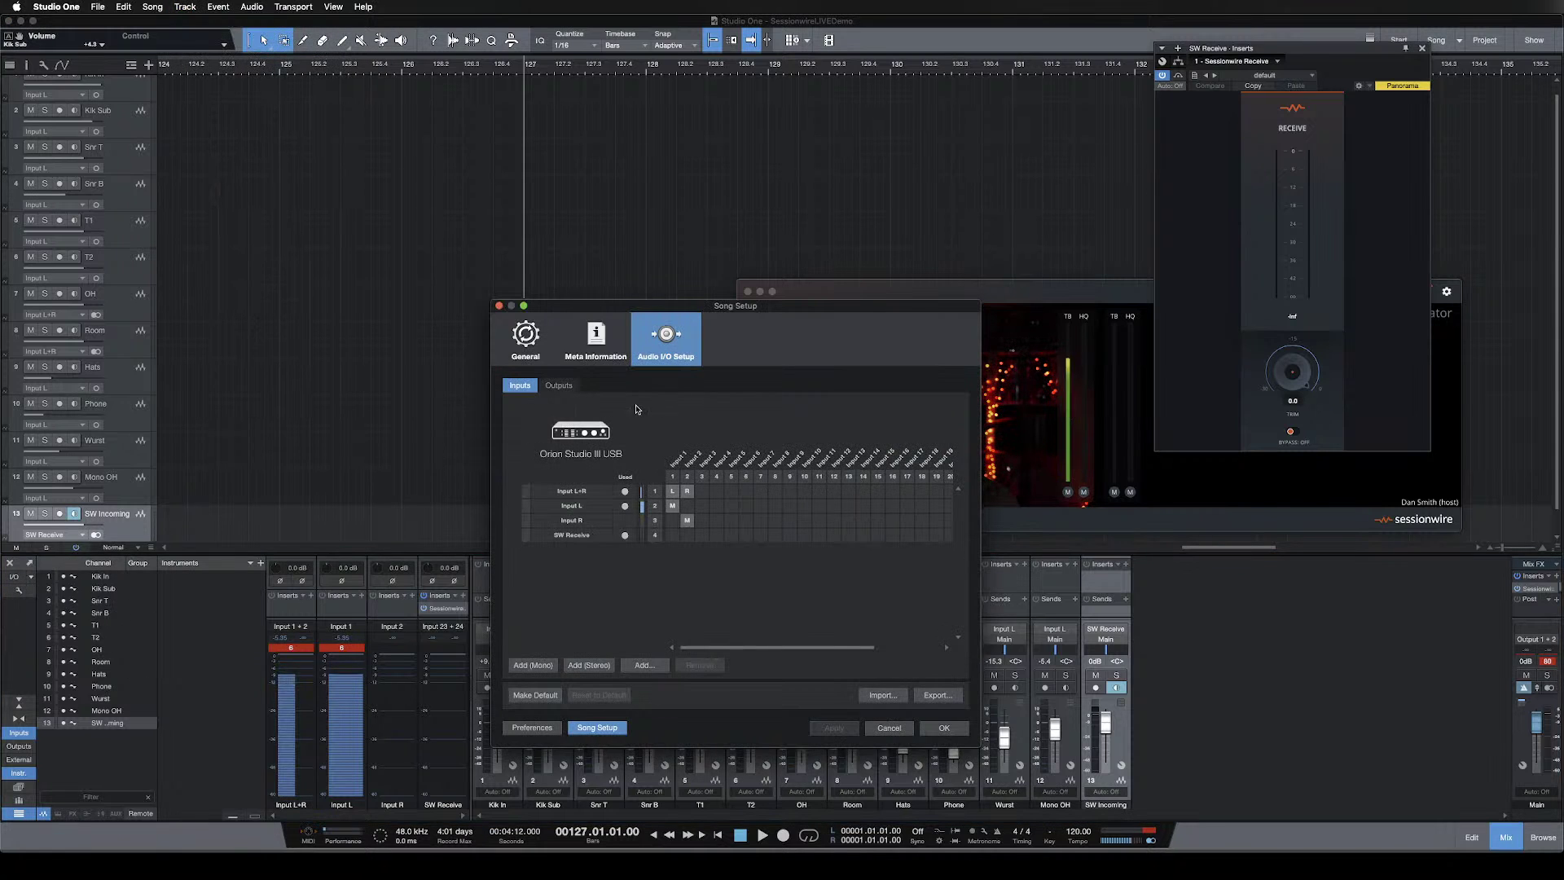
{"action": "left_click_drag", "start_coordinate": [736, 308], "coordinate": [813, 280]}
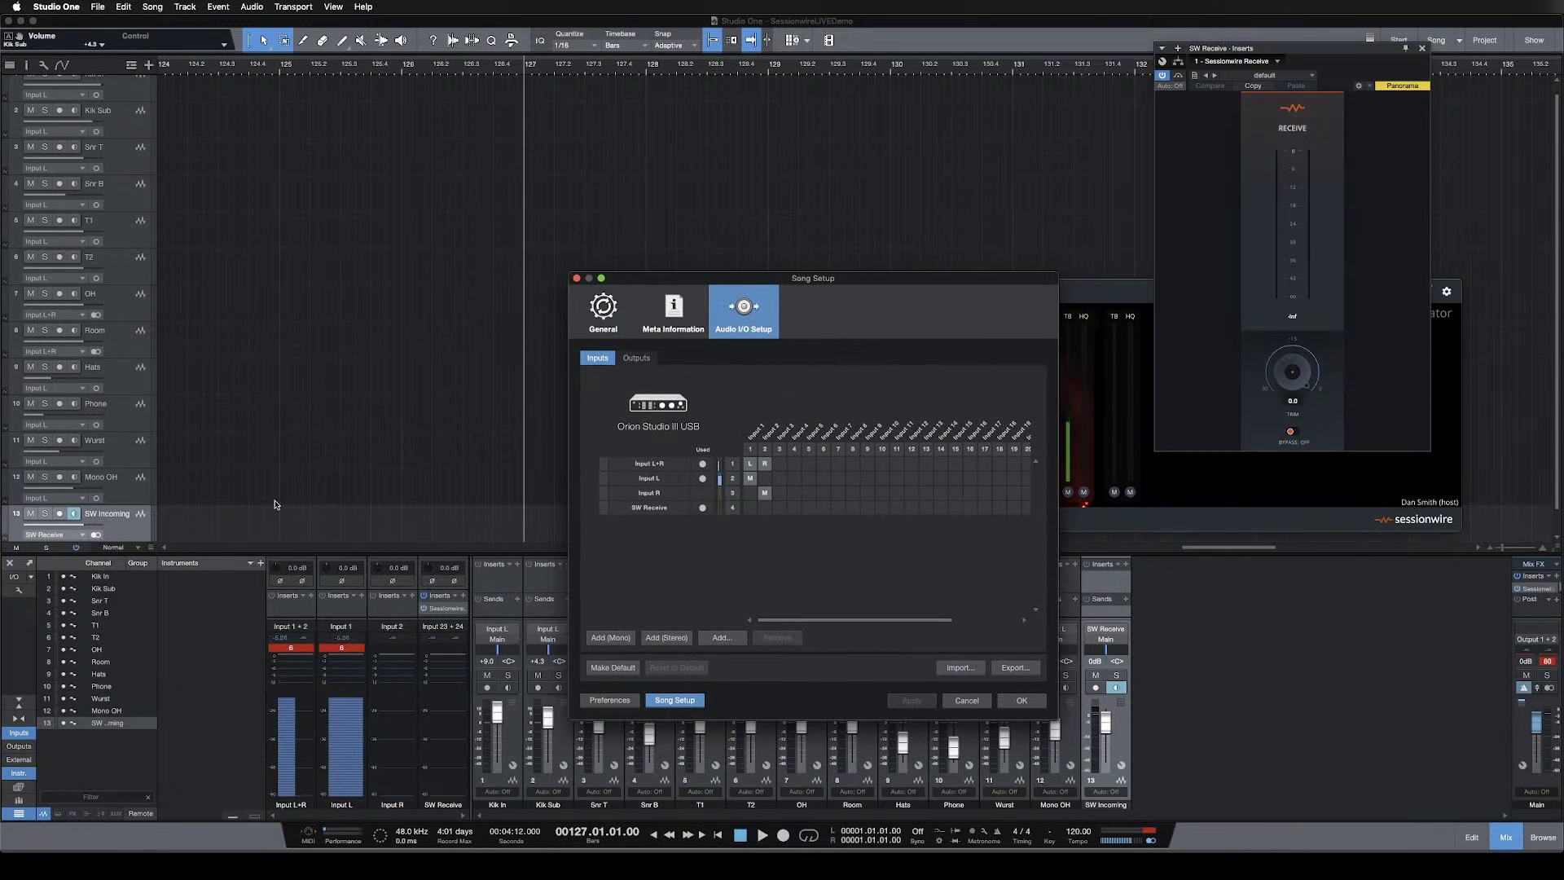
{"action": "left_click", "coordinate": [649, 360]}
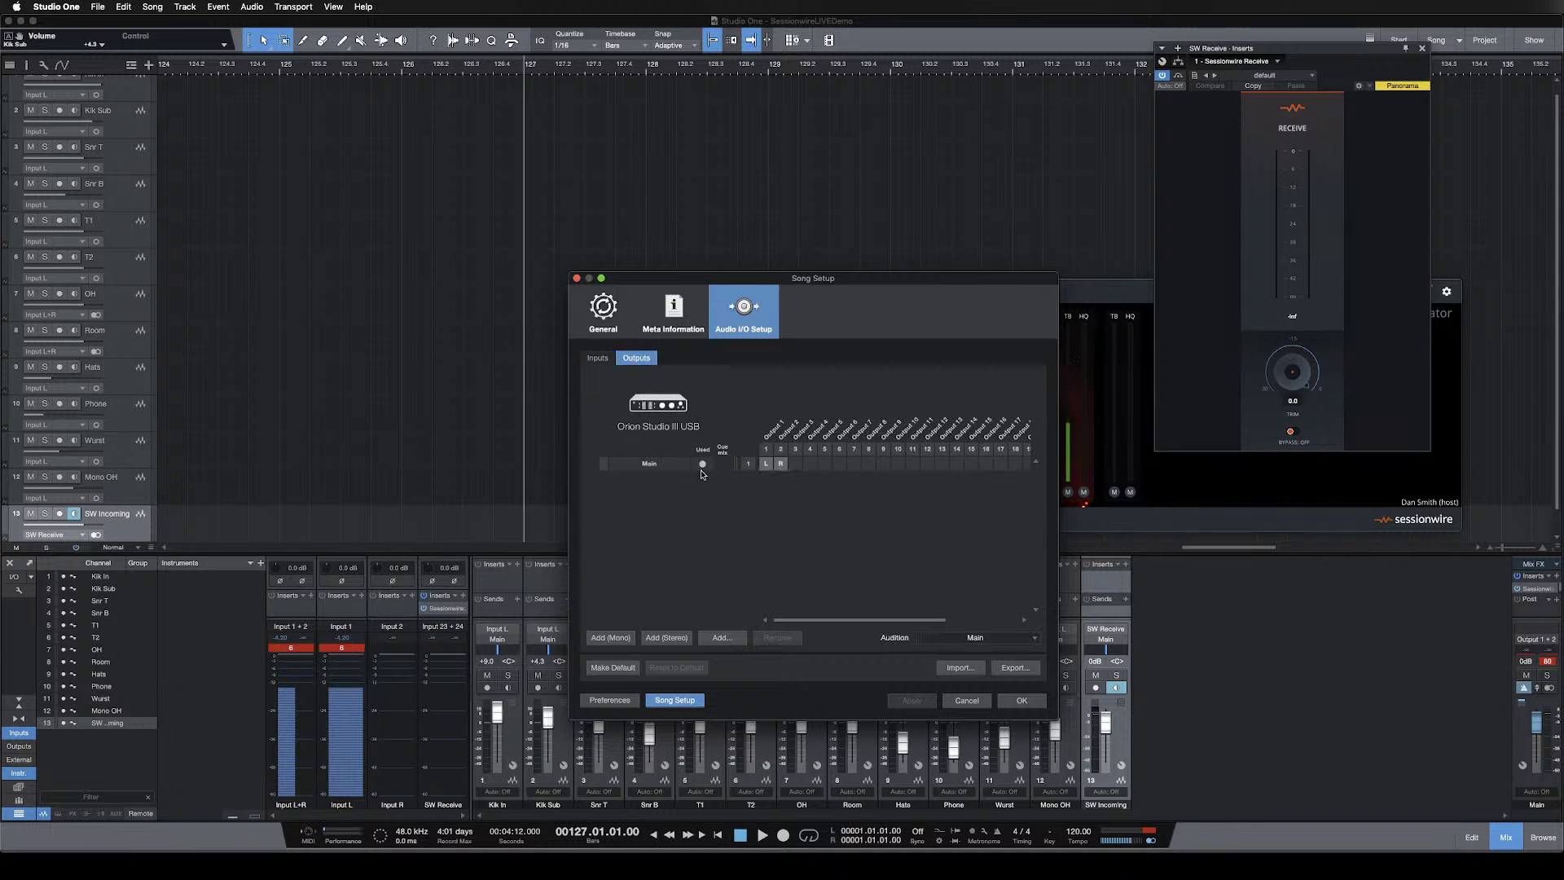
{"action": "left_click", "coordinate": [667, 638]}
{"action": "double_click", "coordinate": [652, 479]}
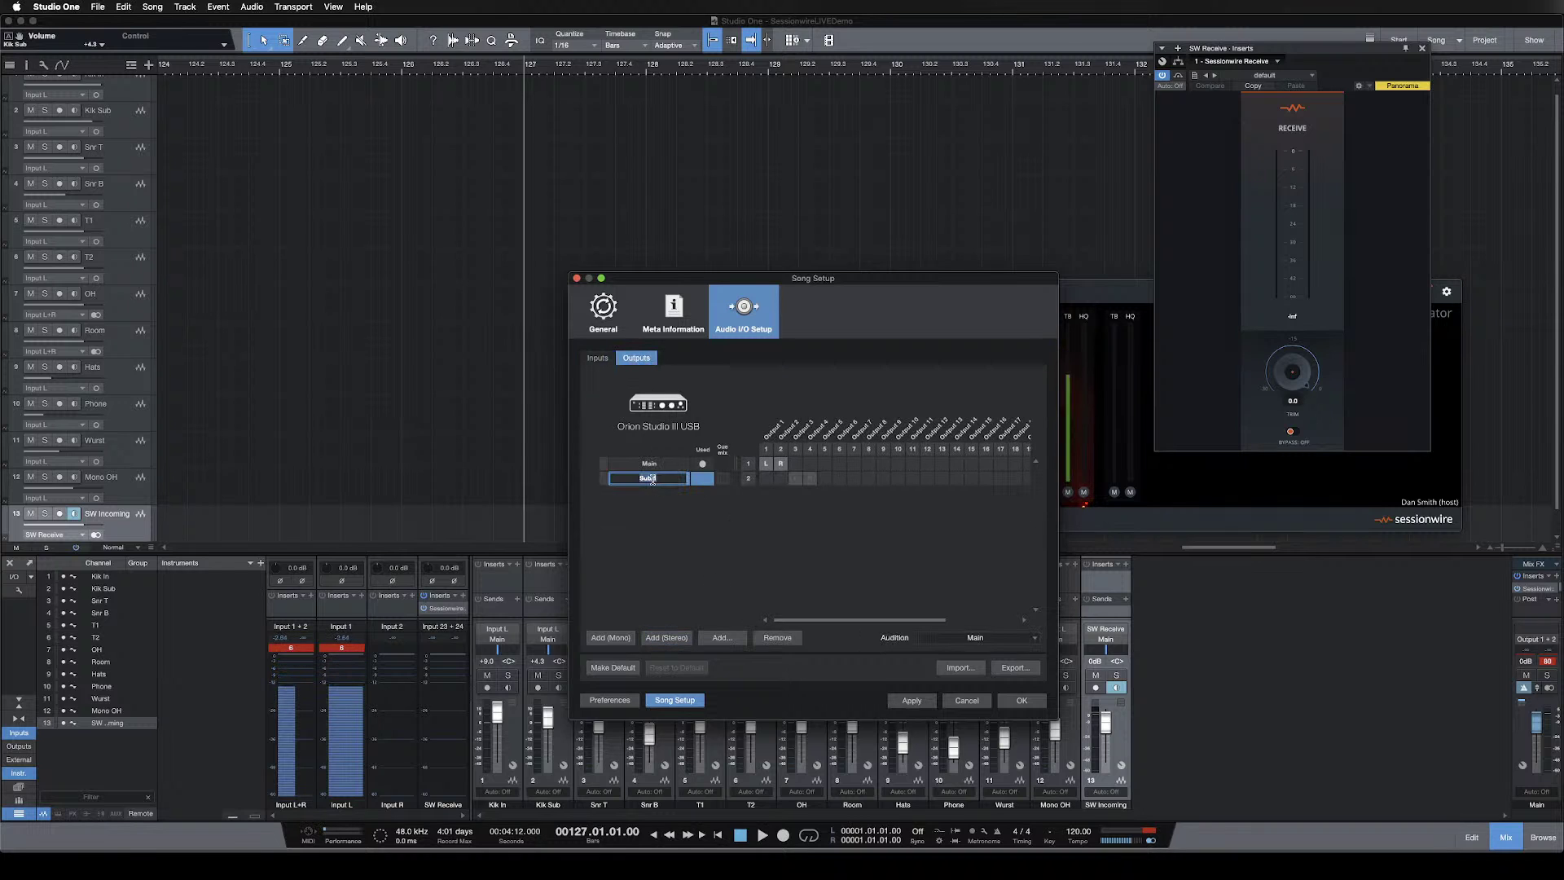
{"action": "key", "text": "Return"}
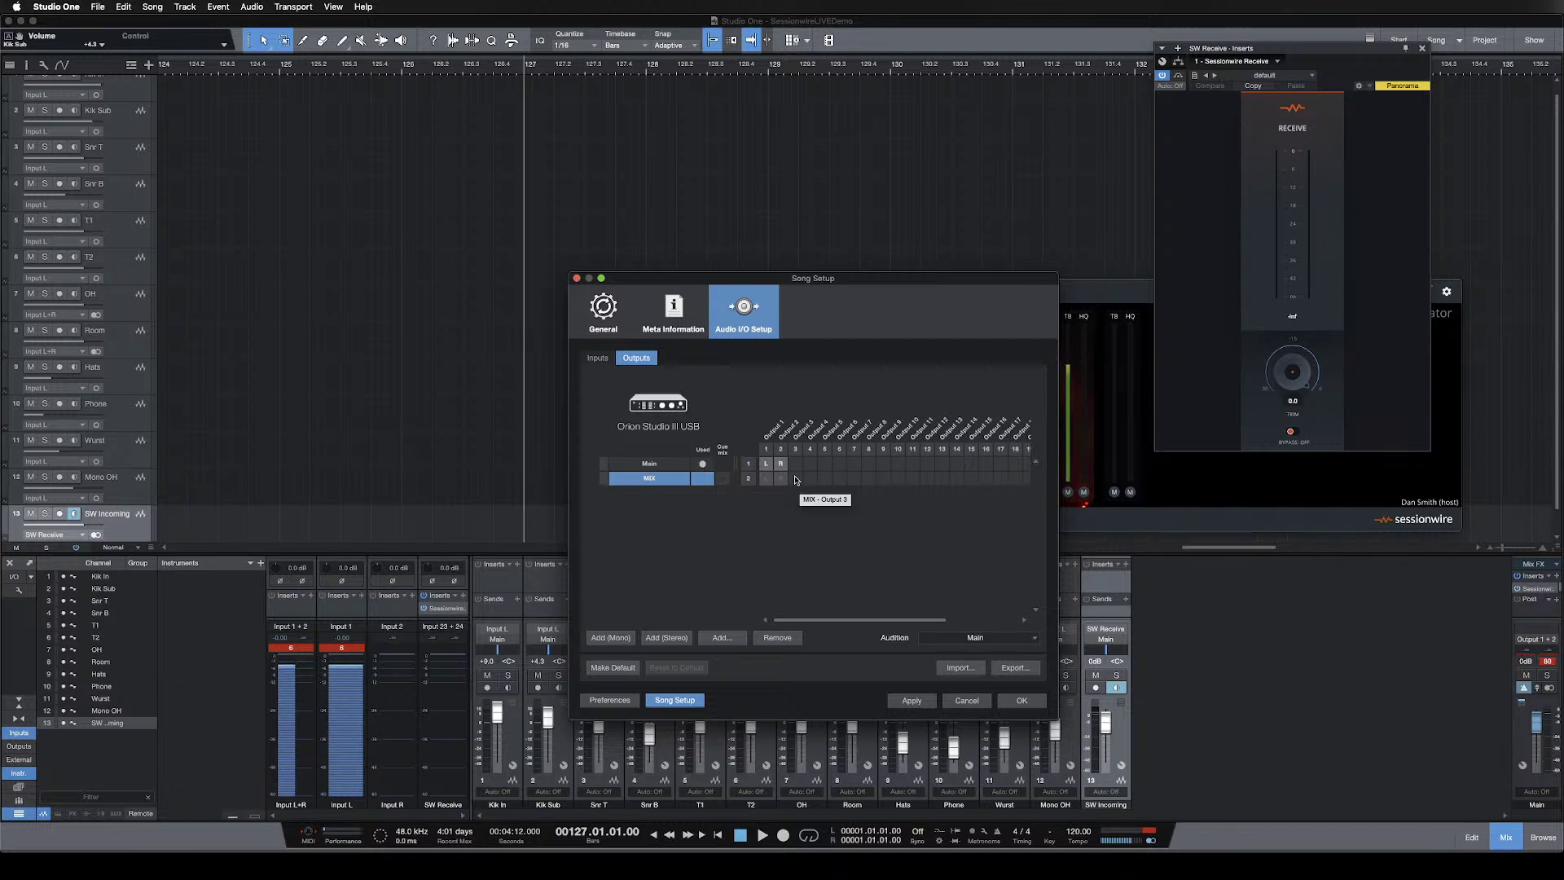
{"action": "left_click", "coordinate": [906, 701]}
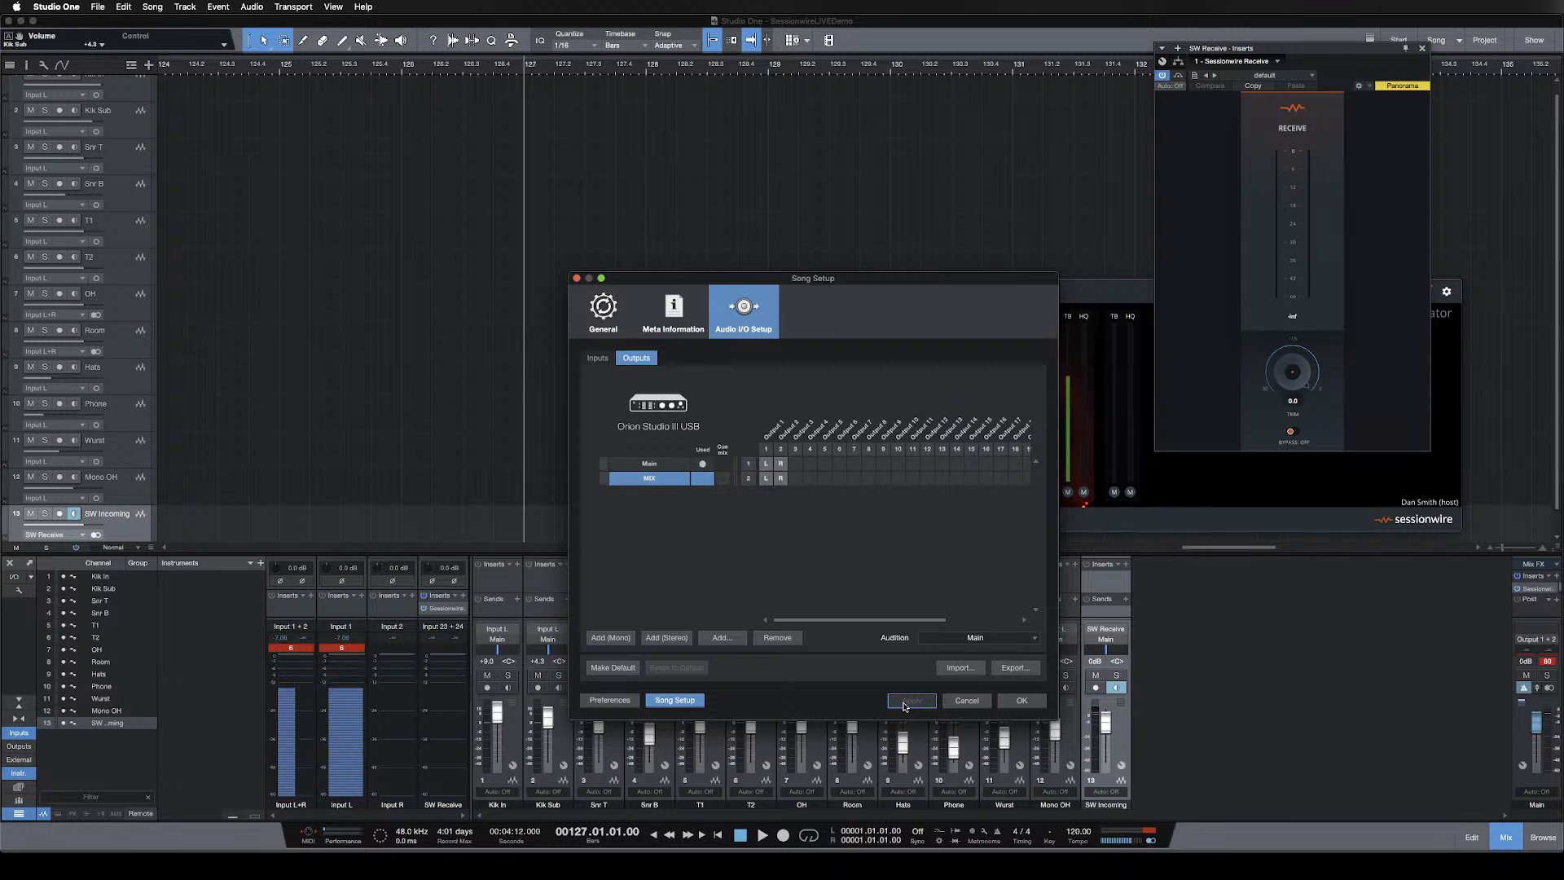
{"action": "left_click", "coordinate": [1021, 702]}
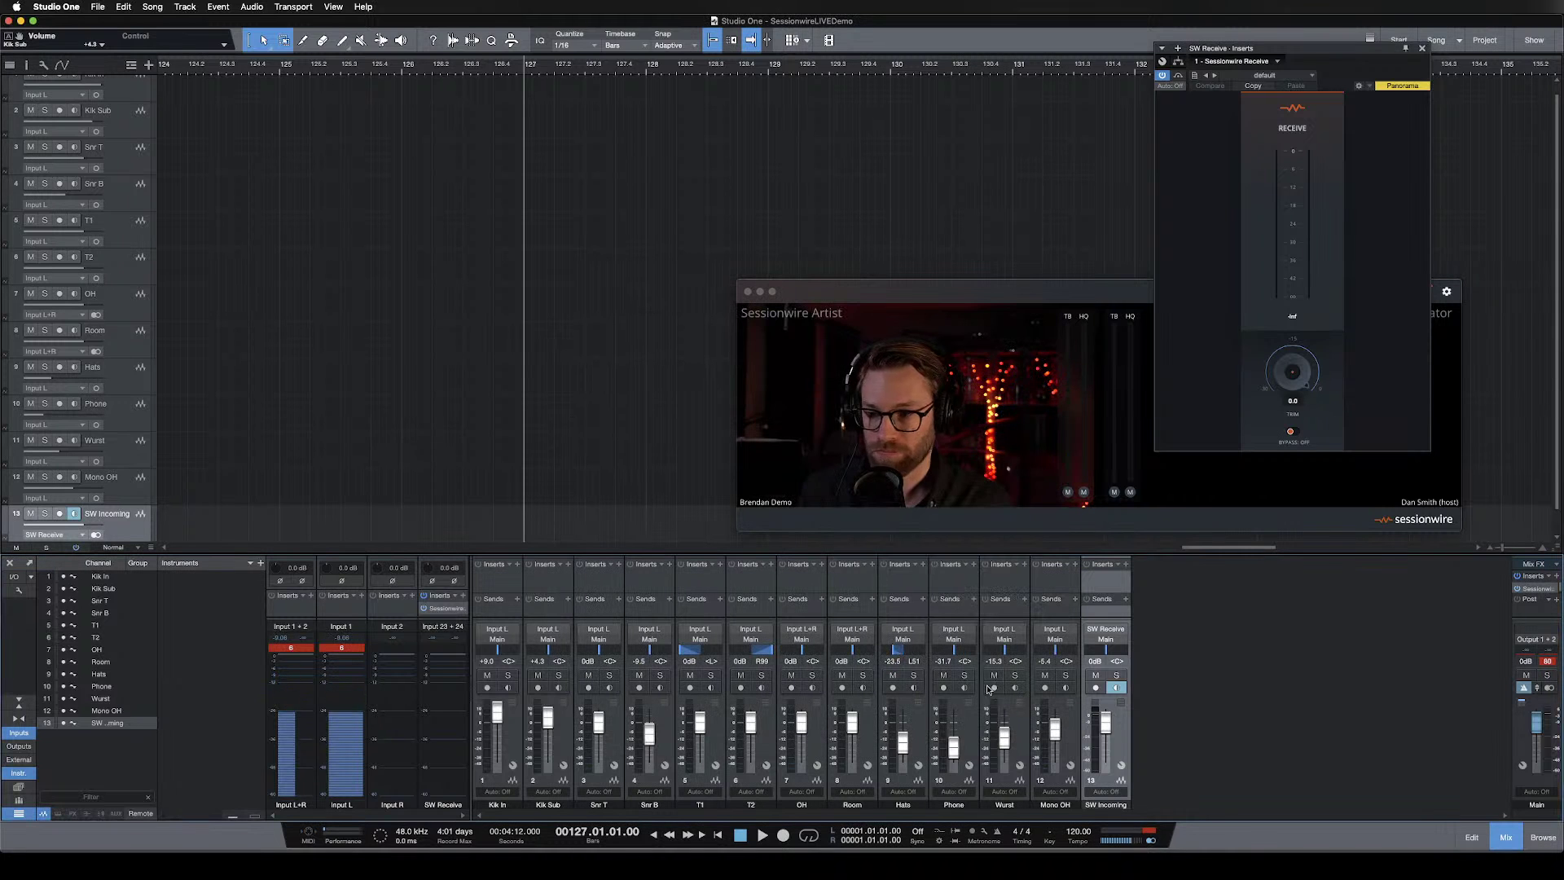
Show the output channels in the mixer and transfer the Sessionwire Send insert from Main to MIX.
{"action": "left_click", "coordinate": [28, 748]}
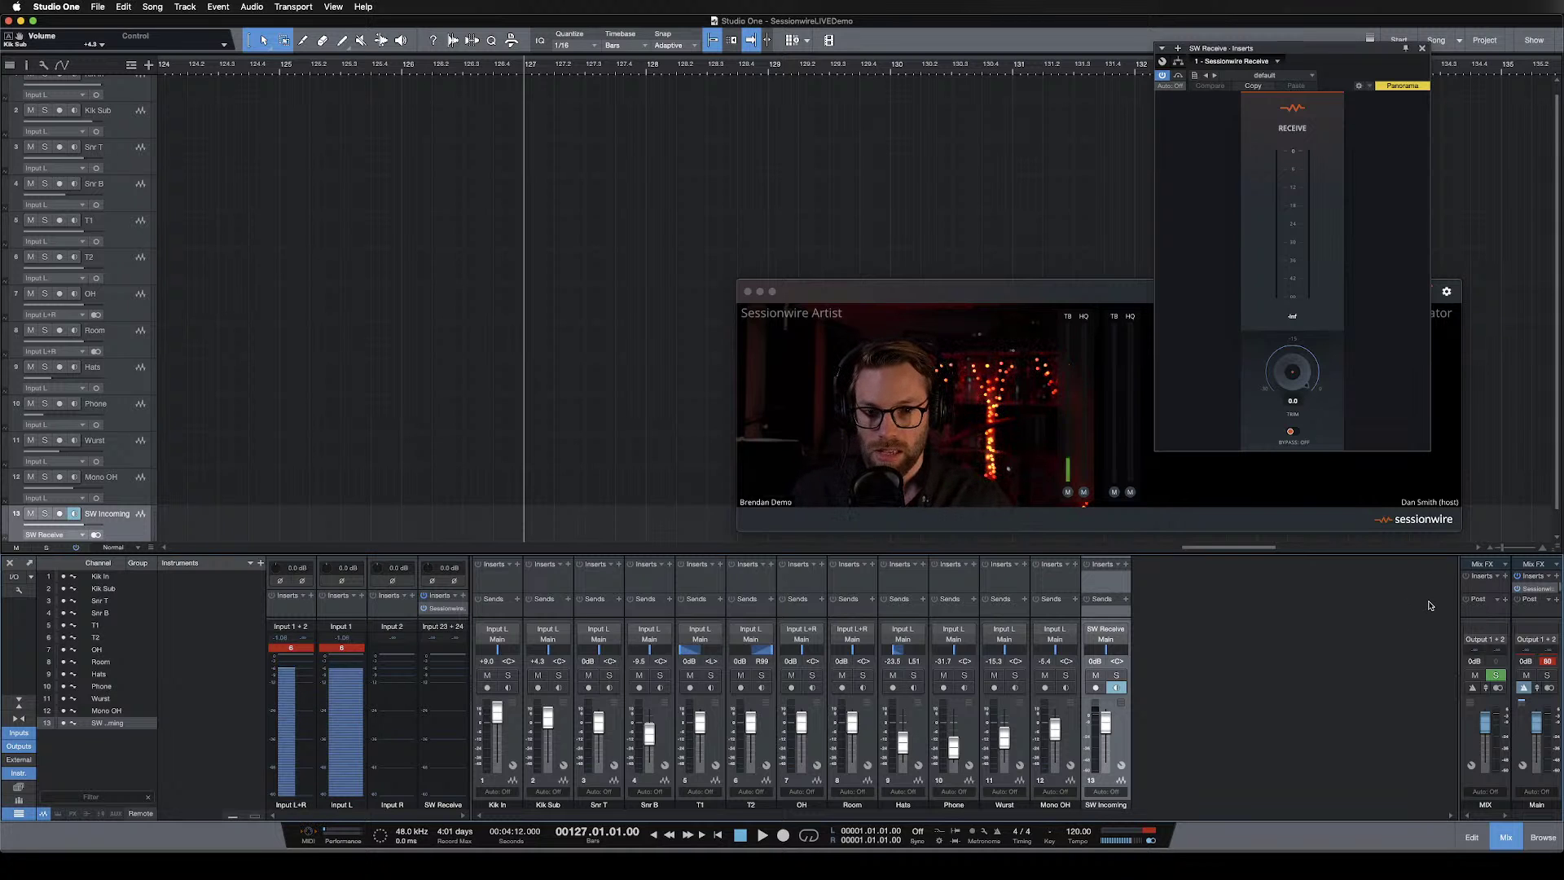
{"action": "left_click_drag", "start_coordinate": [1543, 581], "coordinate": [1491, 588]}
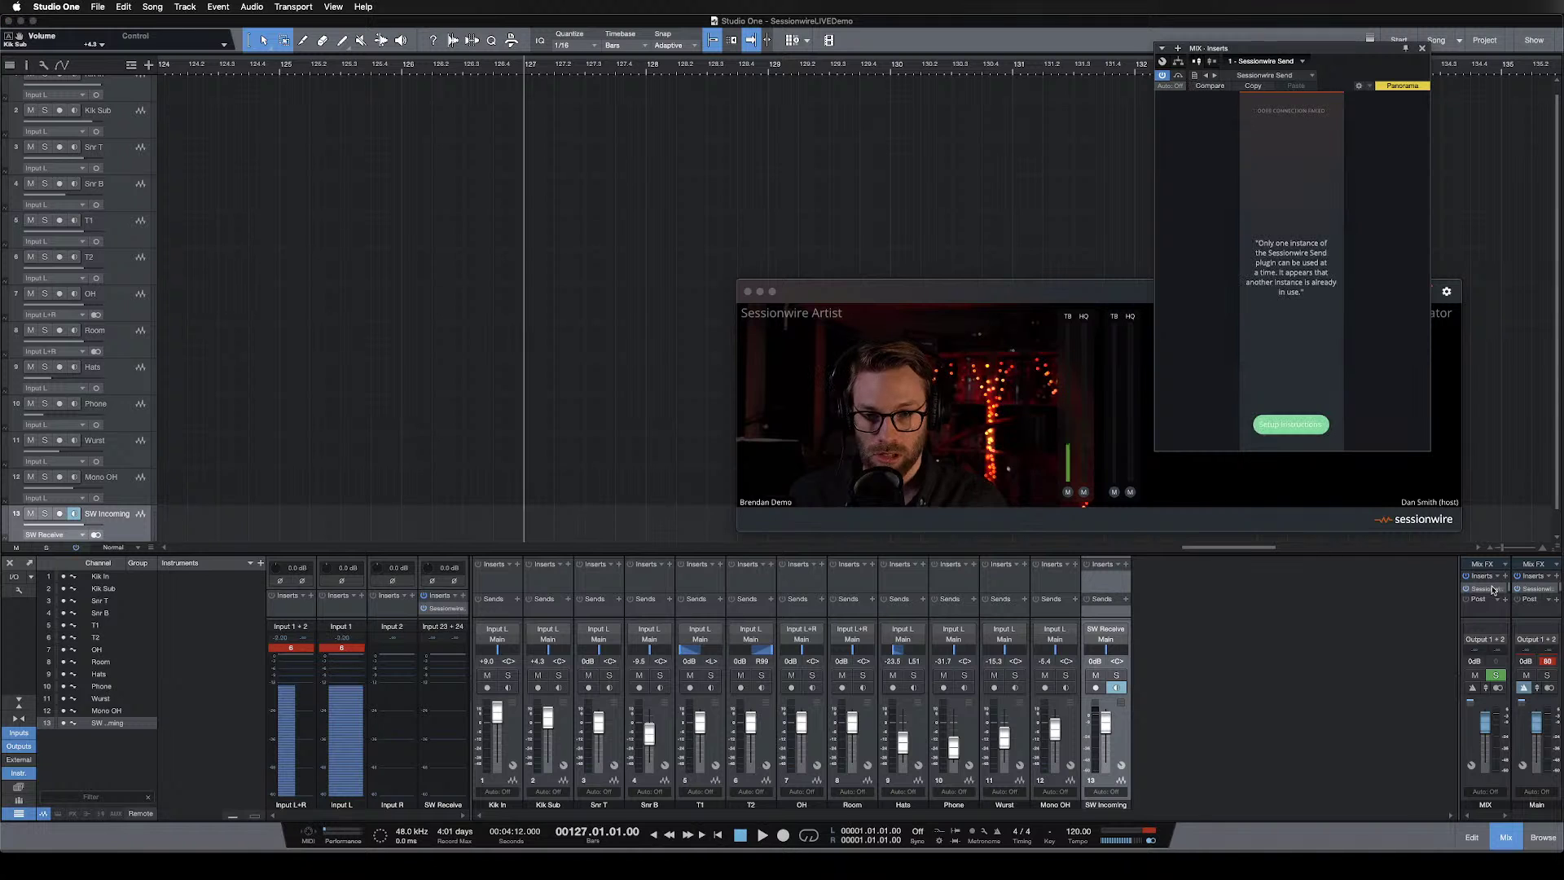
{"action": "right_click", "coordinate": [1533, 589]}
{"action": "left_click", "coordinate": [1538, 704]}
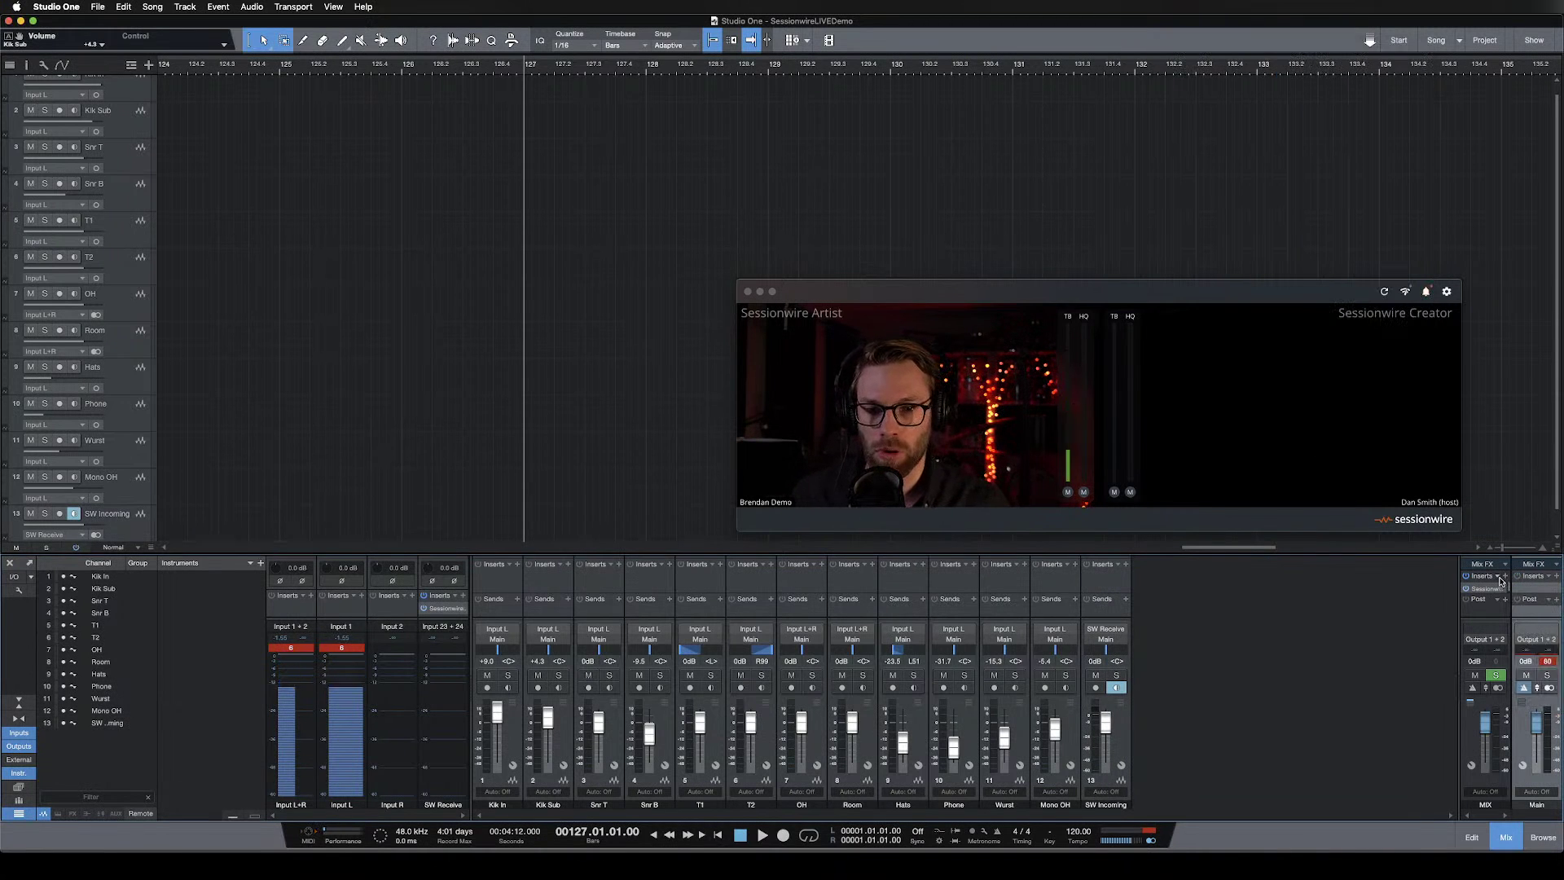
Replace the copied Sessionwire Send insert on the MIX output with a fresh instance of the plug-in.
{"action": "right_click", "coordinate": [1487, 588]}
{"action": "left_click", "coordinate": [1501, 706]}
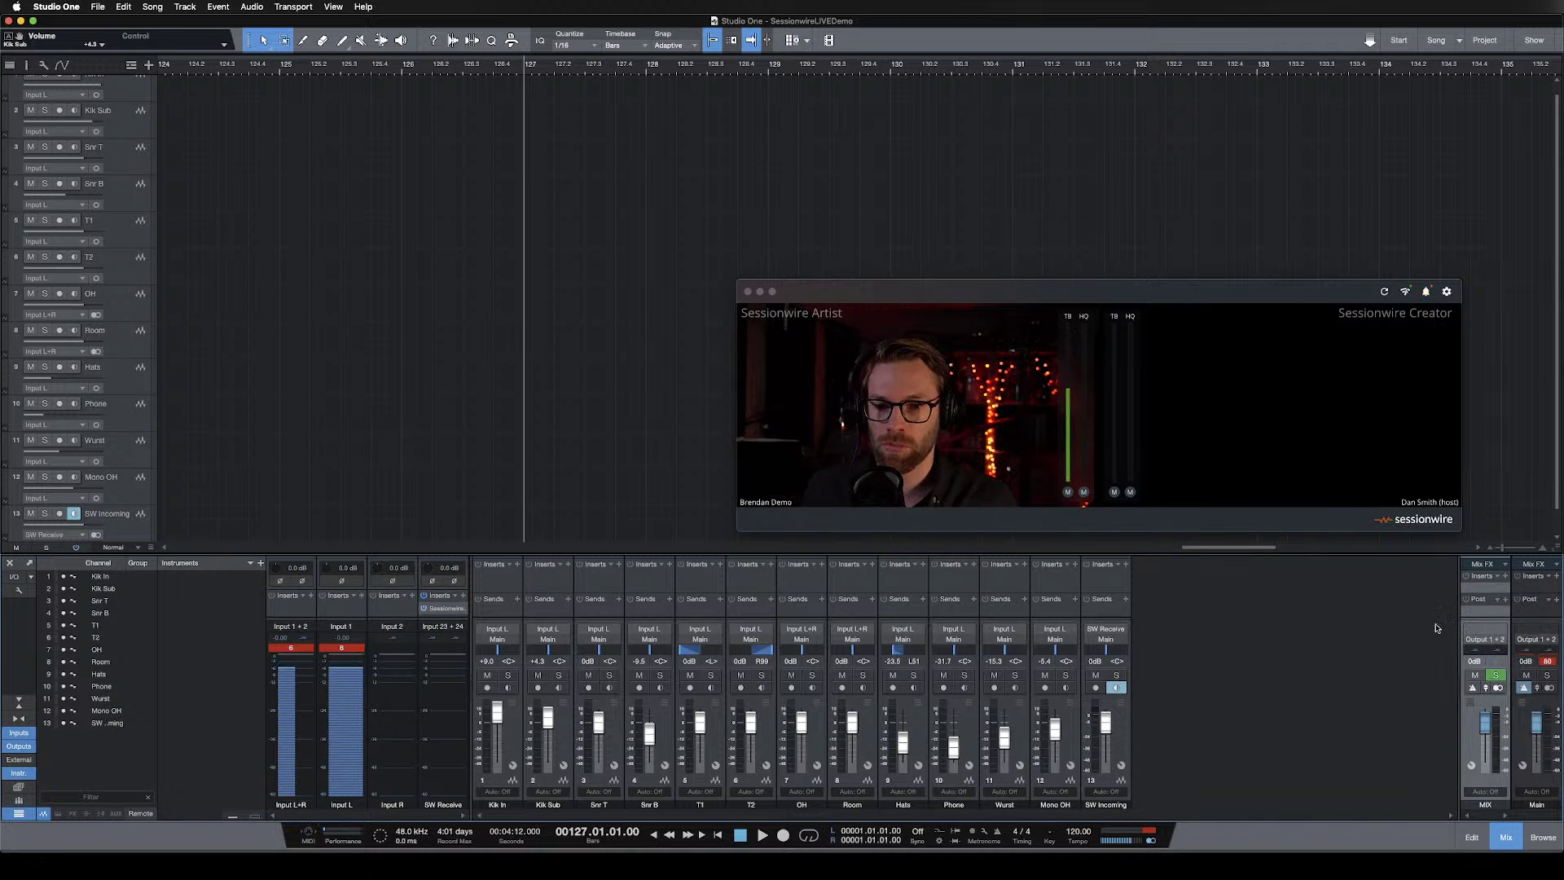
{"action": "left_click", "coordinate": [1506, 578]}
{"action": "scroll", "coordinate": [1531, 407], "scroll_direction": "down", "scroll_amount": 10}
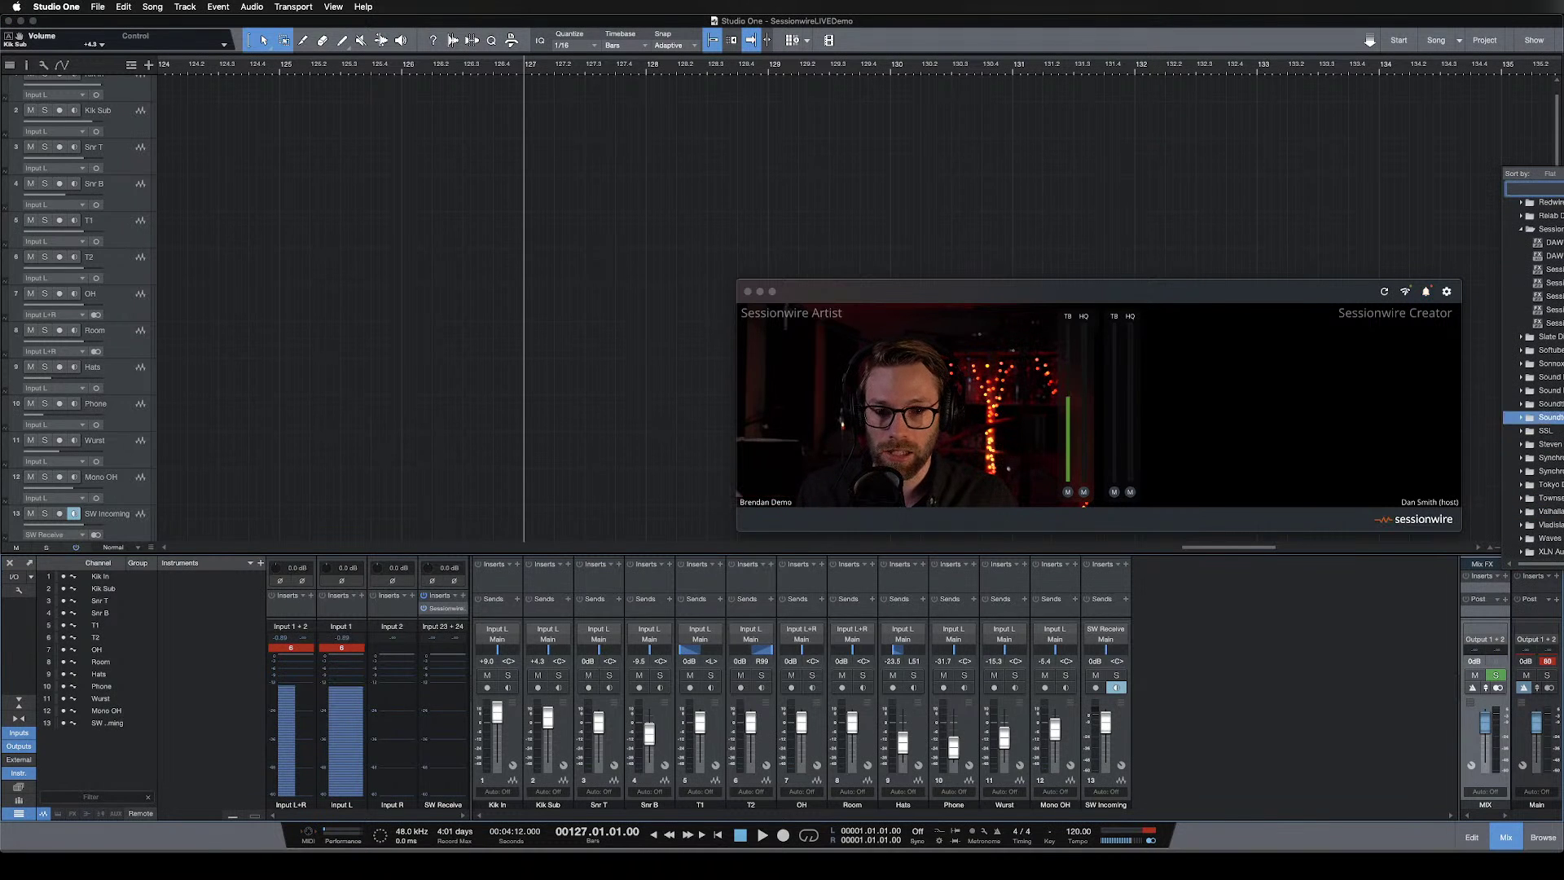
{"action": "key", "text": "Return"}
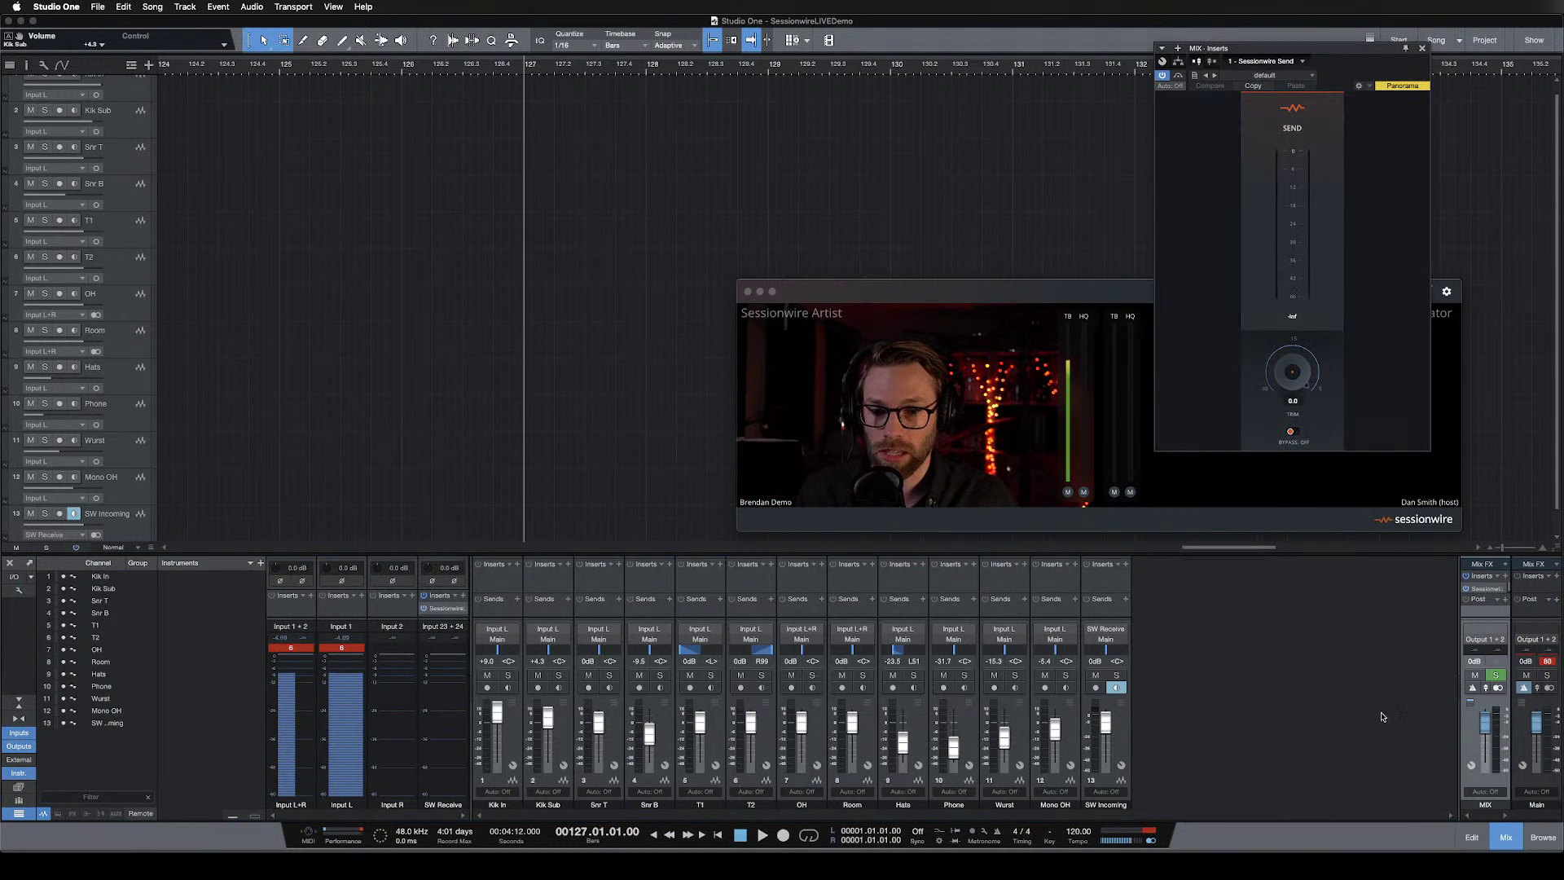
{"action": "left_click", "coordinate": [1496, 676]}
{"action": "left_click", "coordinate": [1496, 676]}
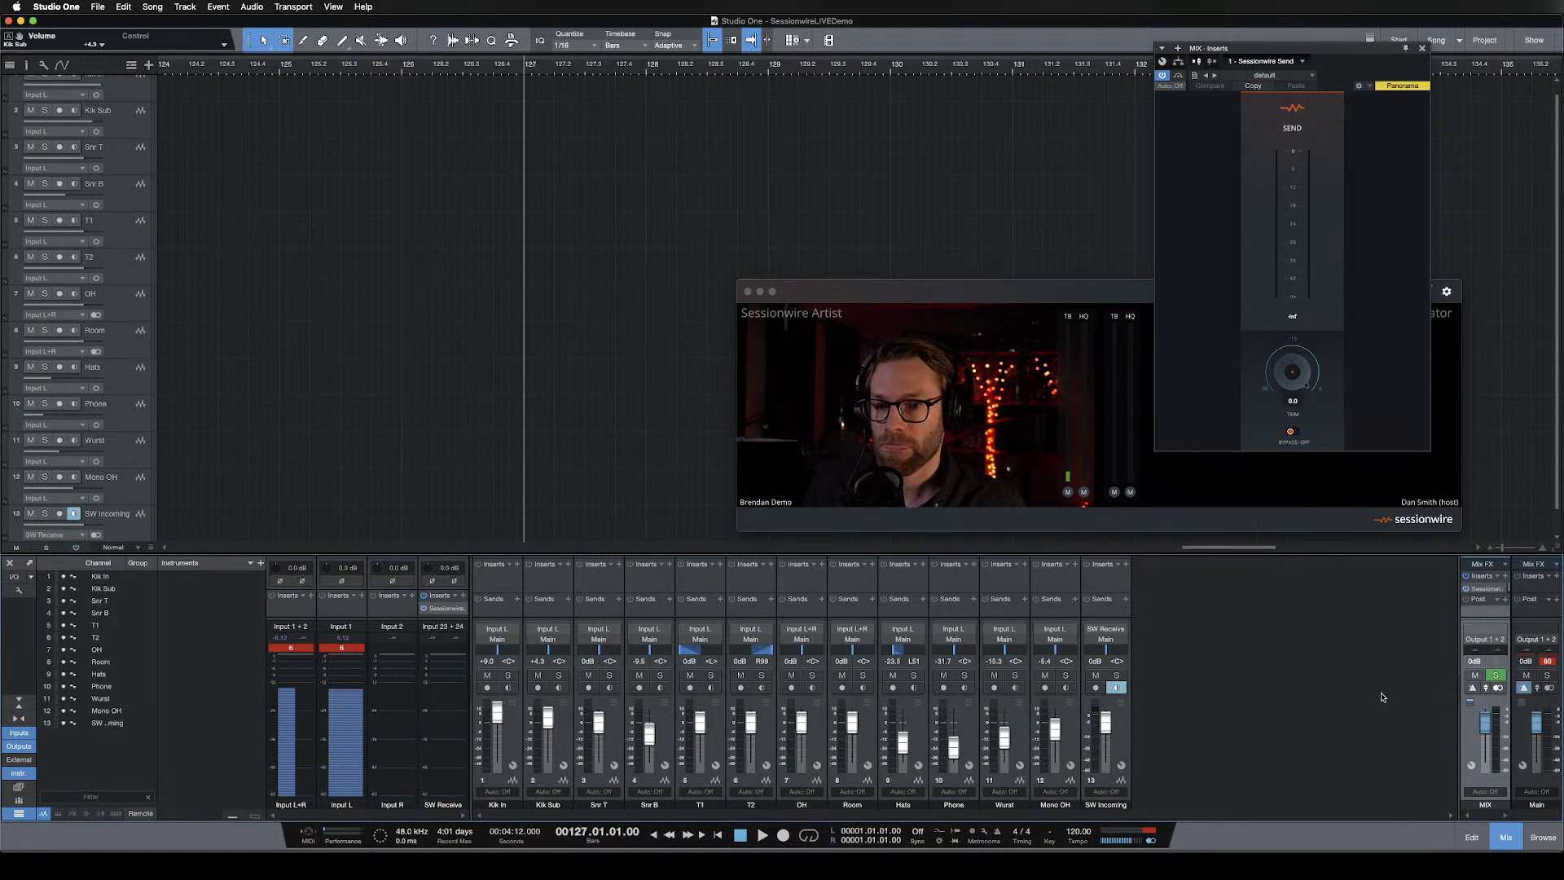
Route all song channels from Kik In through Mono OH to the MIX output, leaving SW Incoming on Main.
{"action": "left_click", "coordinate": [1065, 807]}
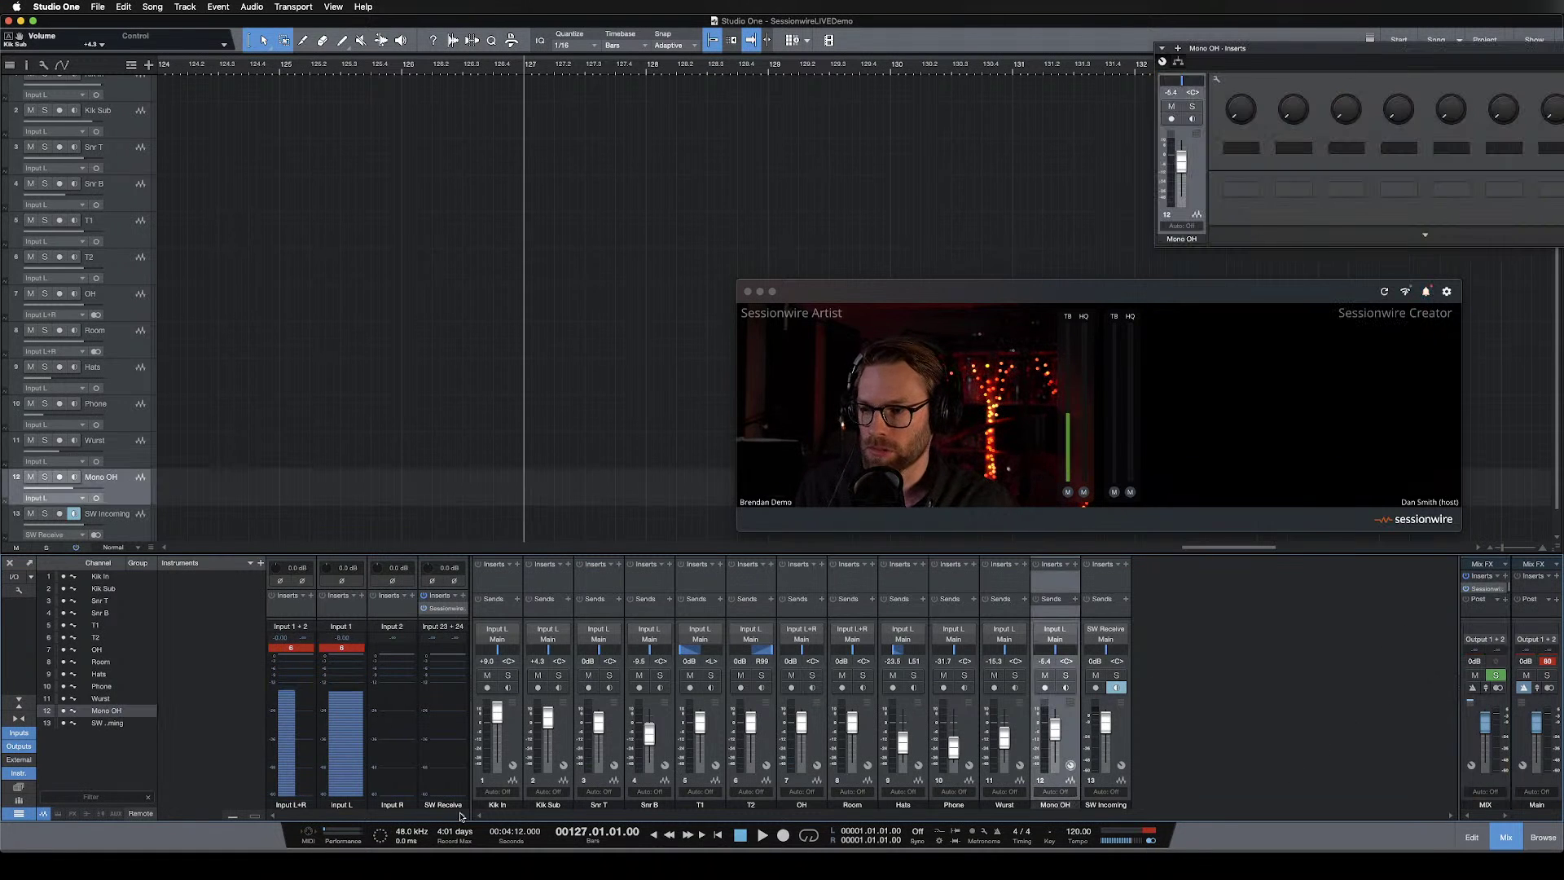
{"action": "left_click", "coordinate": [498, 805]}
{"action": "left_click", "coordinate": [498, 639]}
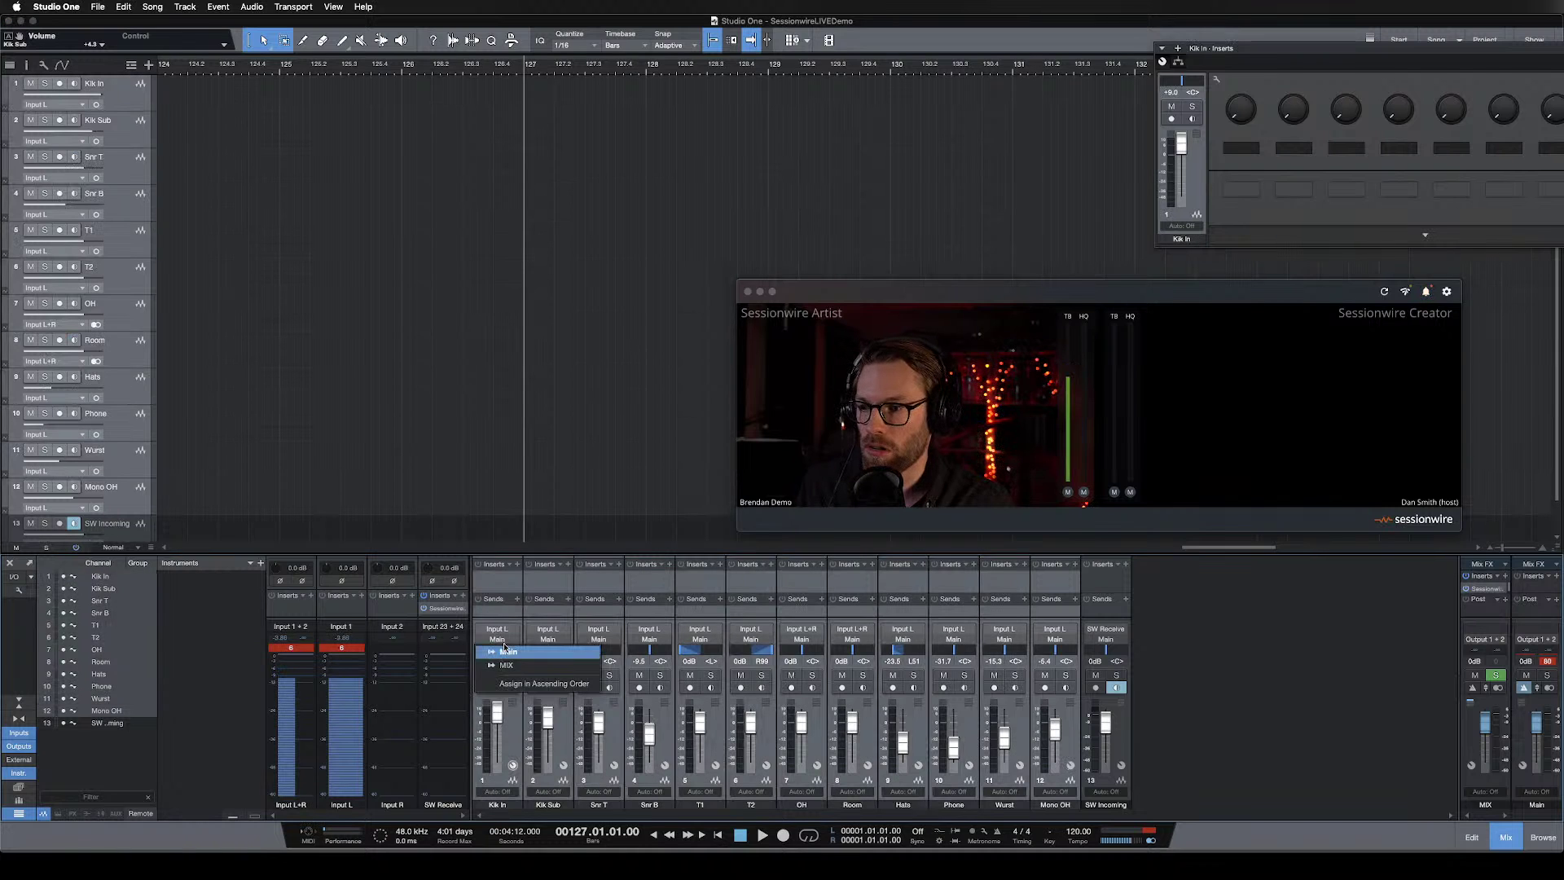
{"action": "left_click", "coordinate": [507, 666]}
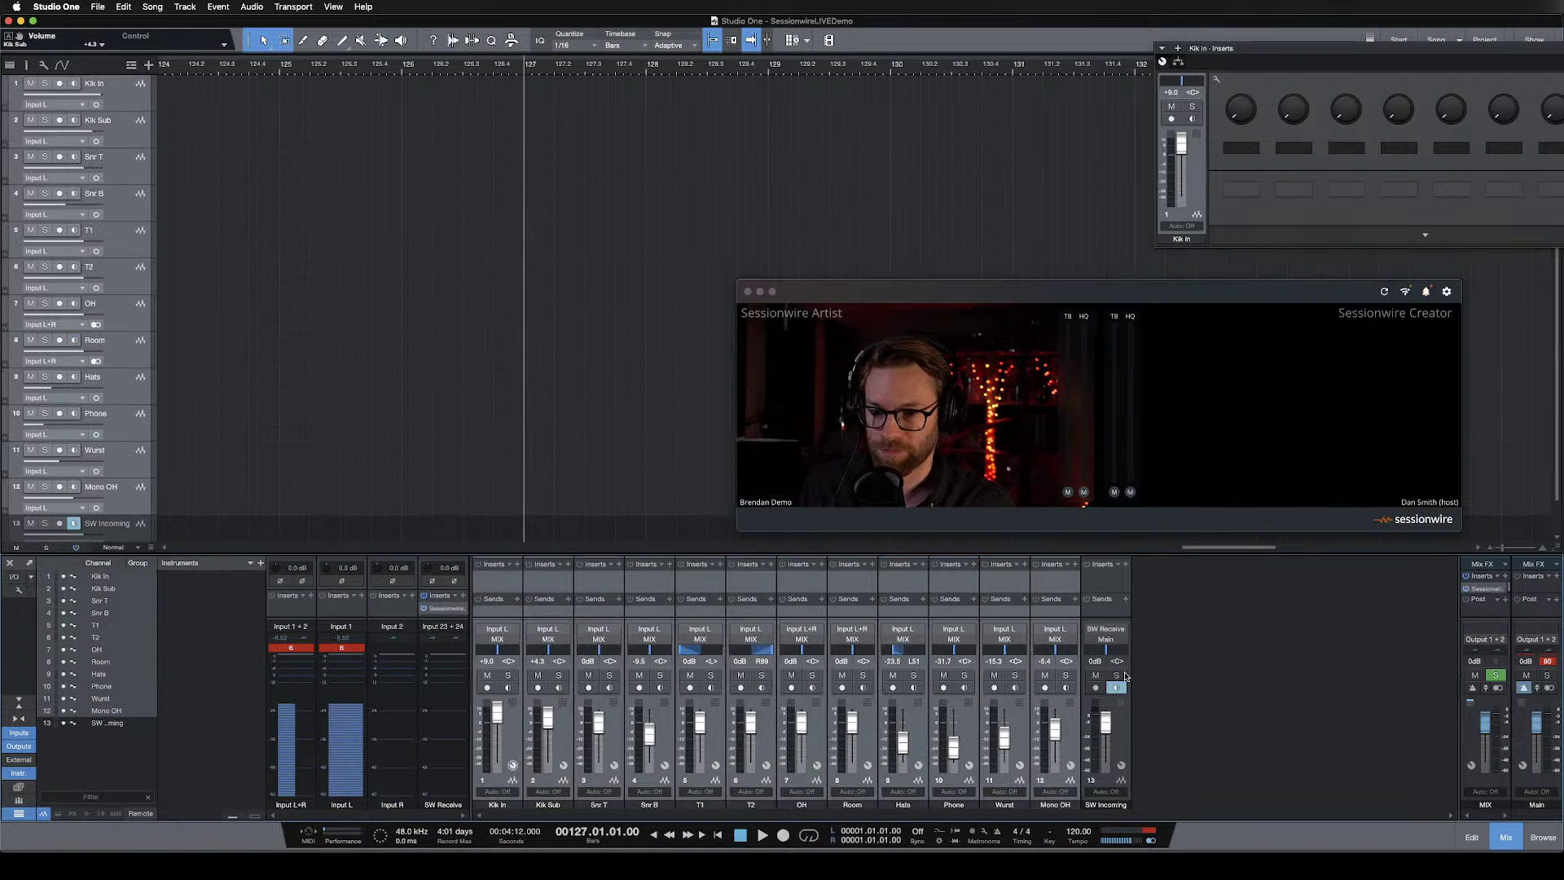
Arm the SW Incoming track for recording and move the Sessionwire video window clear of its timeline lane.
{"action": "left_click", "coordinate": [1093, 648]}
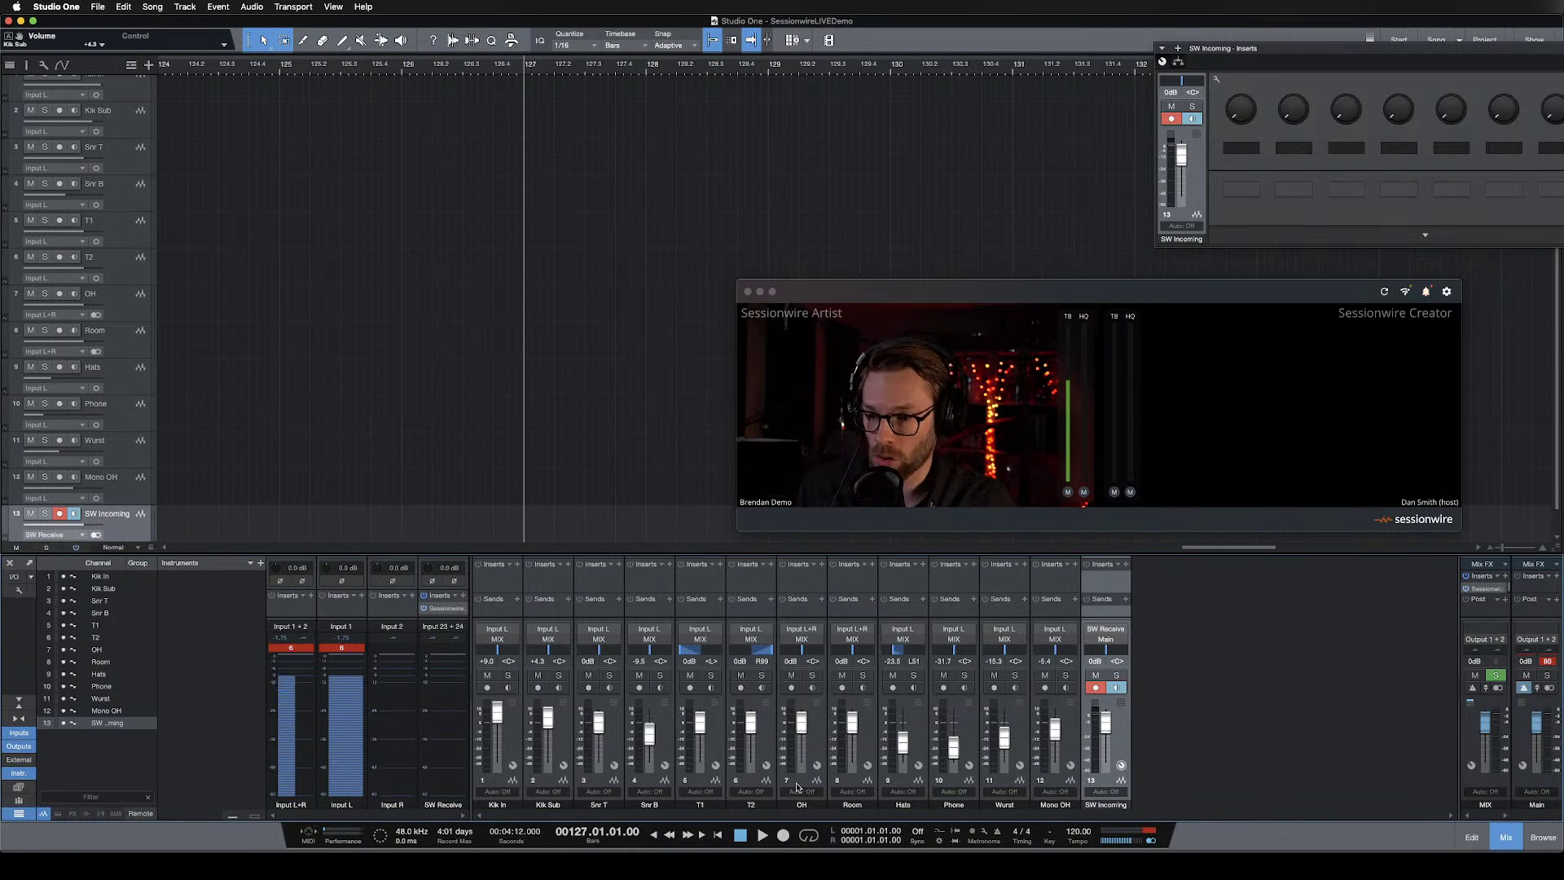
{"action": "left_click_drag", "start_coordinate": [815, 291], "coordinate": [910, 241]}
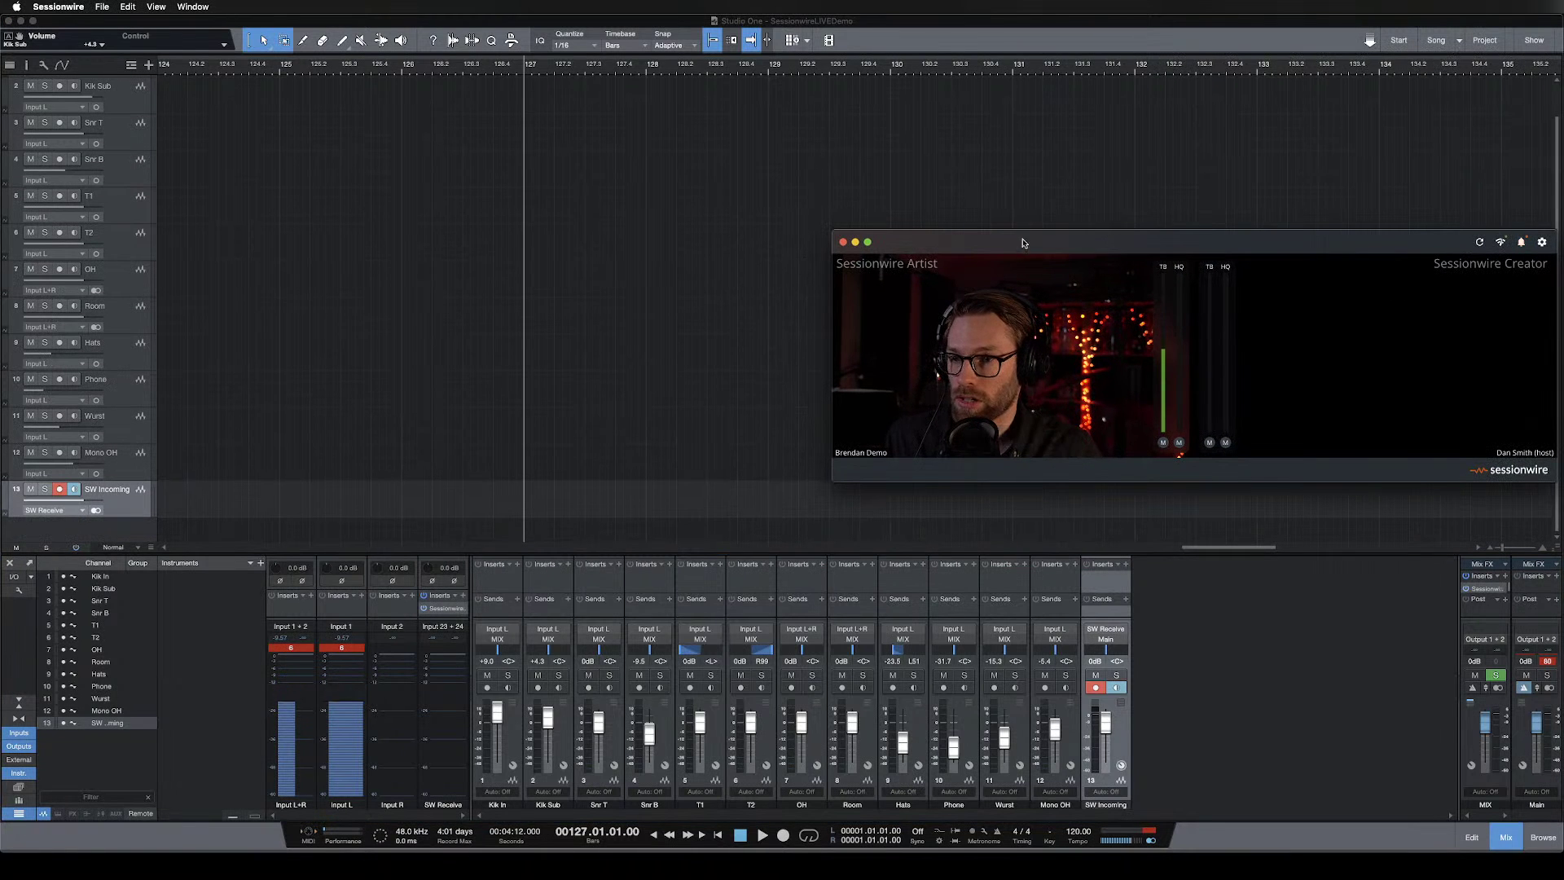
{"action": "left_click_drag", "start_coordinate": [1025, 237], "coordinate": [989, 106]}
{"action": "left_click_drag", "start_coordinate": [548, 498], "coordinate": [830, 492]}
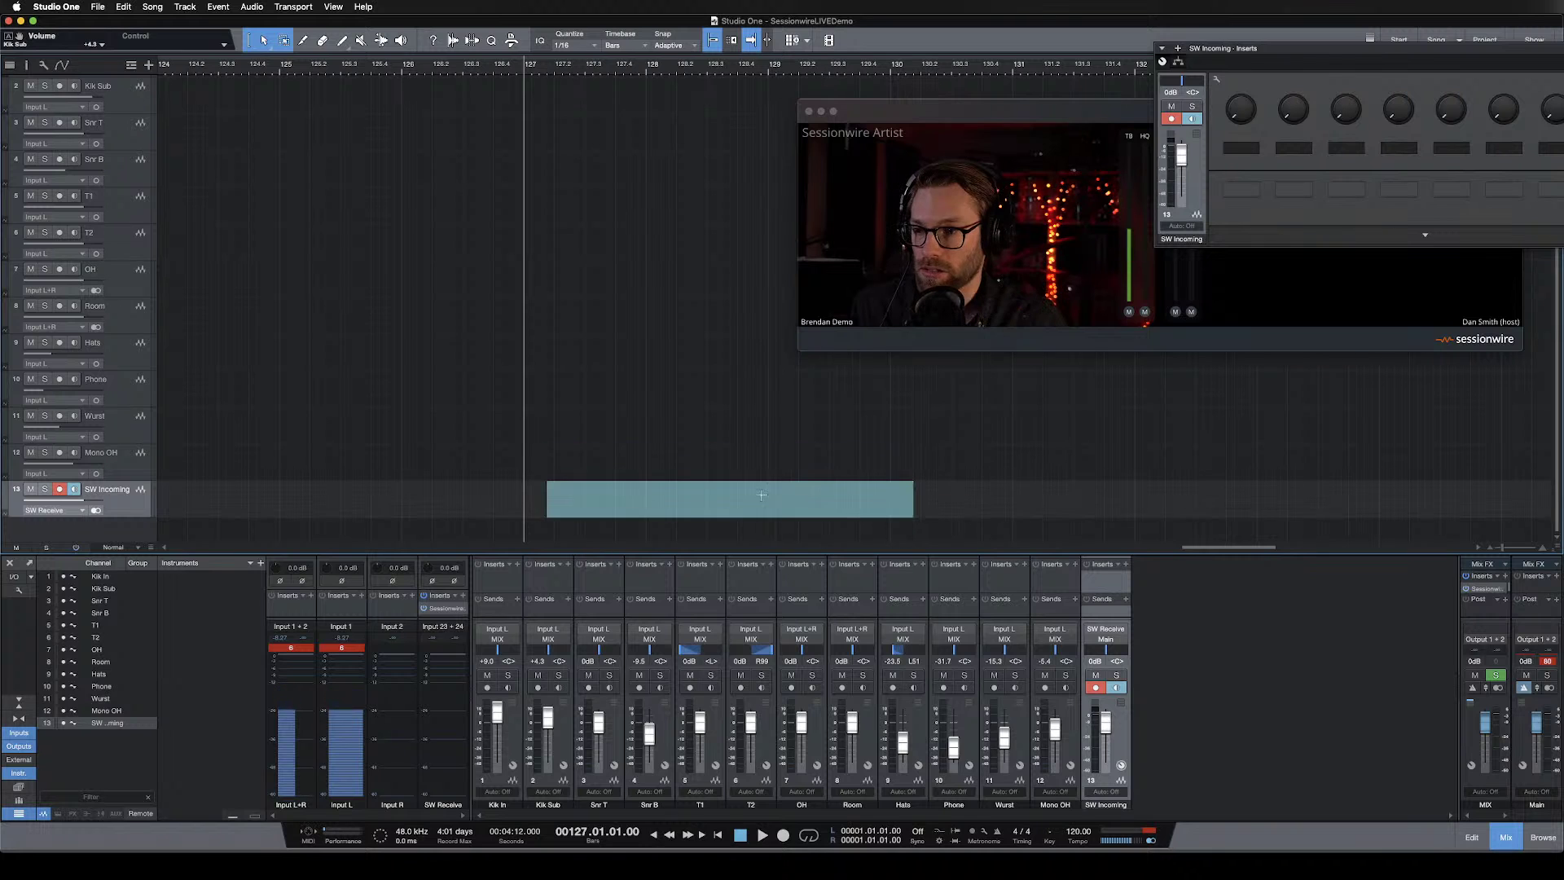
{"action": "left_click", "coordinate": [529, 494]}
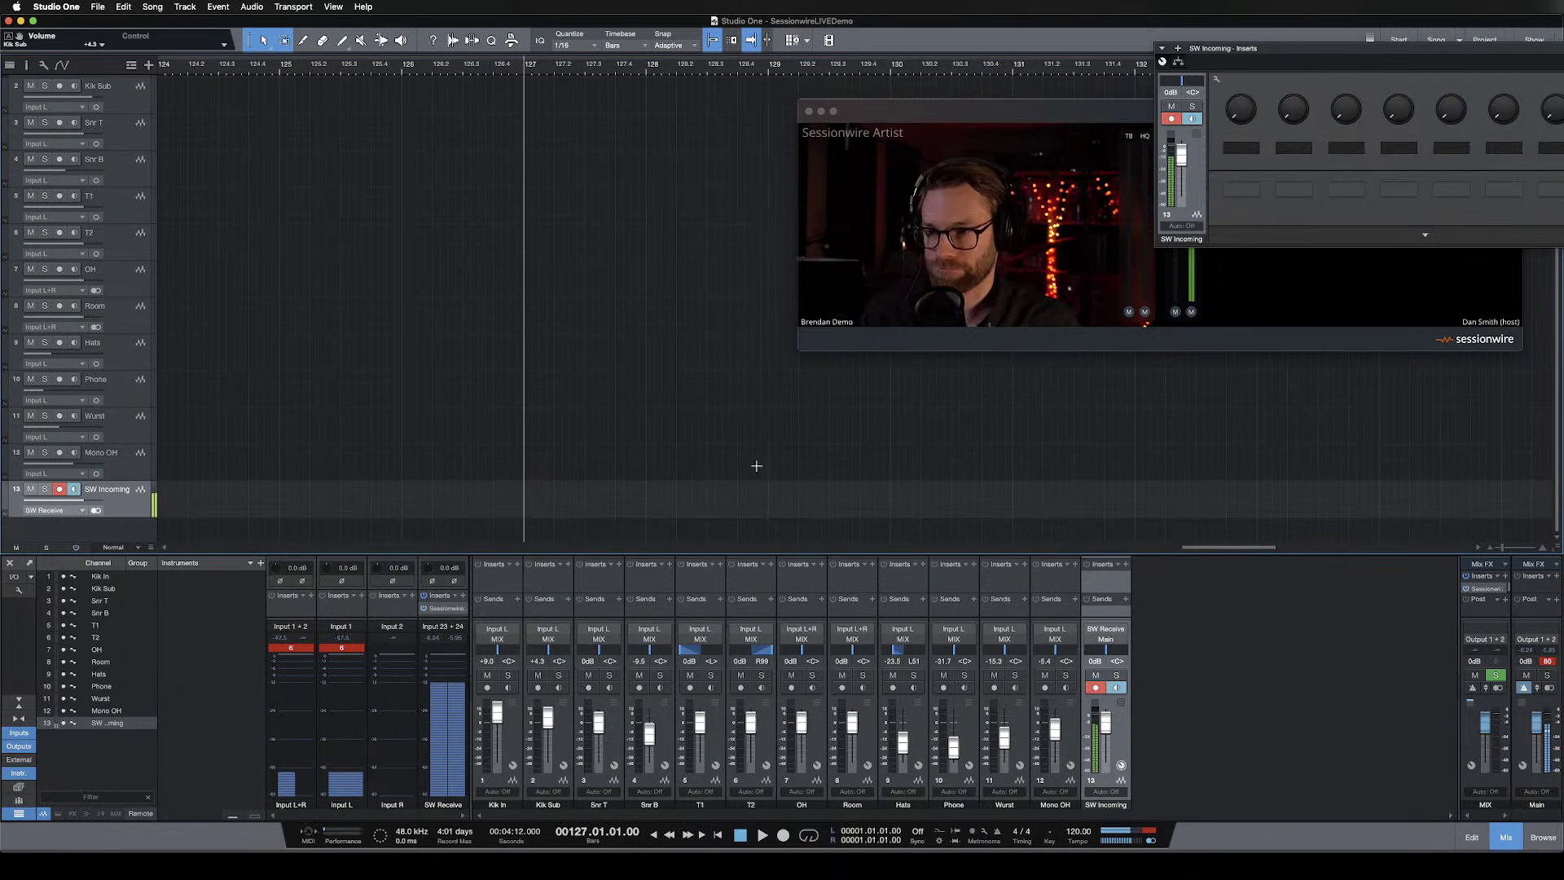
Record the incoming call audio onto SW Incoming from bar 127 to about bar 137, closing the channel's inserts window meanwhile.
{"action": "left_click", "coordinate": [783, 836]}
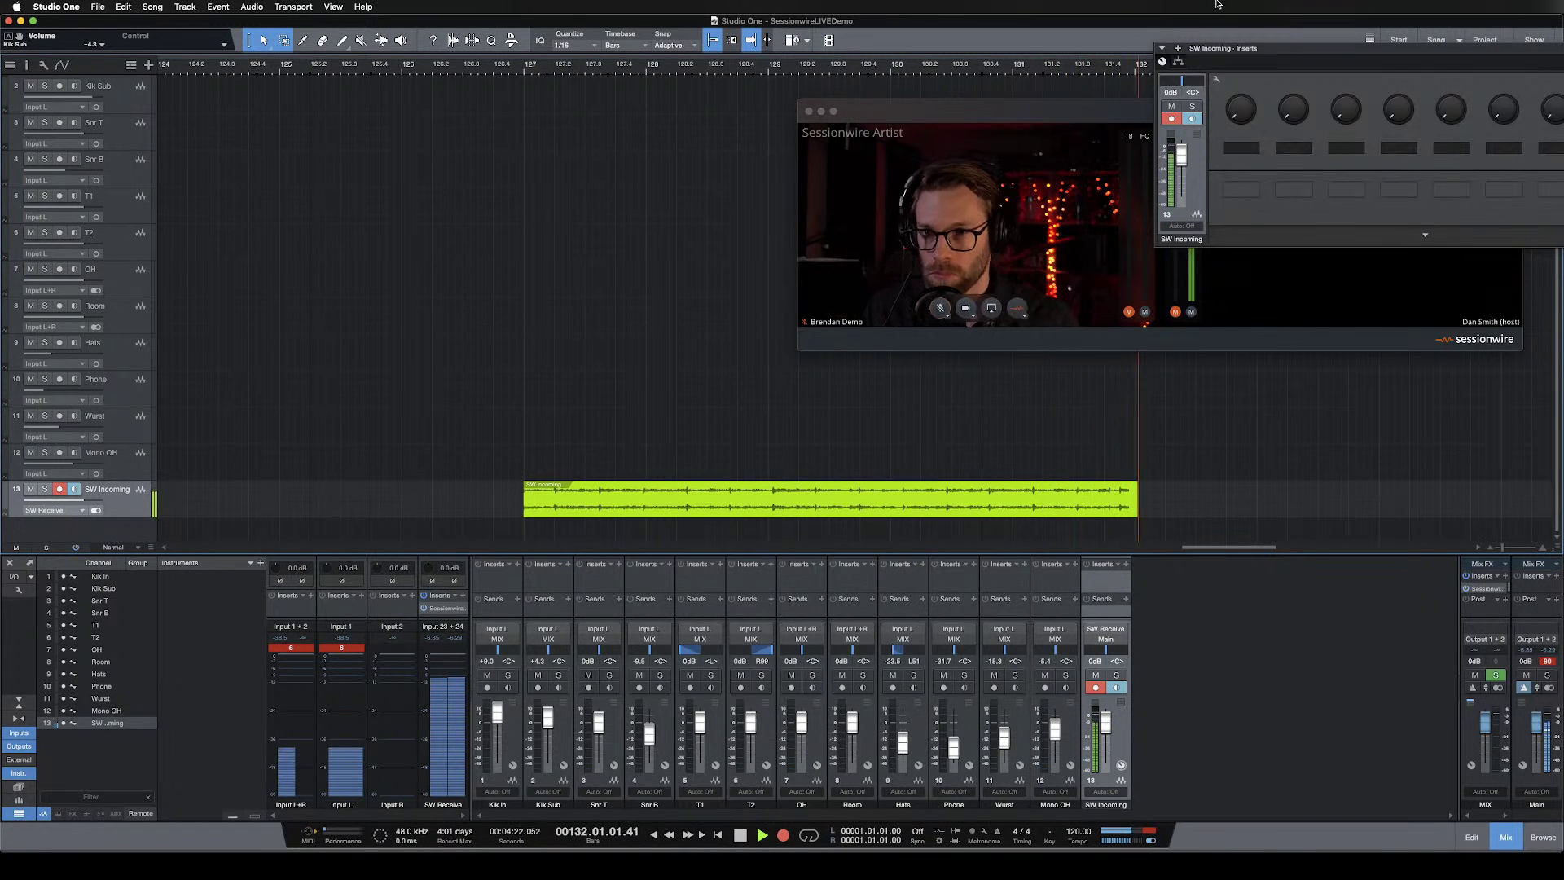
{"action": "left_click_drag", "start_coordinate": [1304, 49], "coordinate": [1202, 43]}
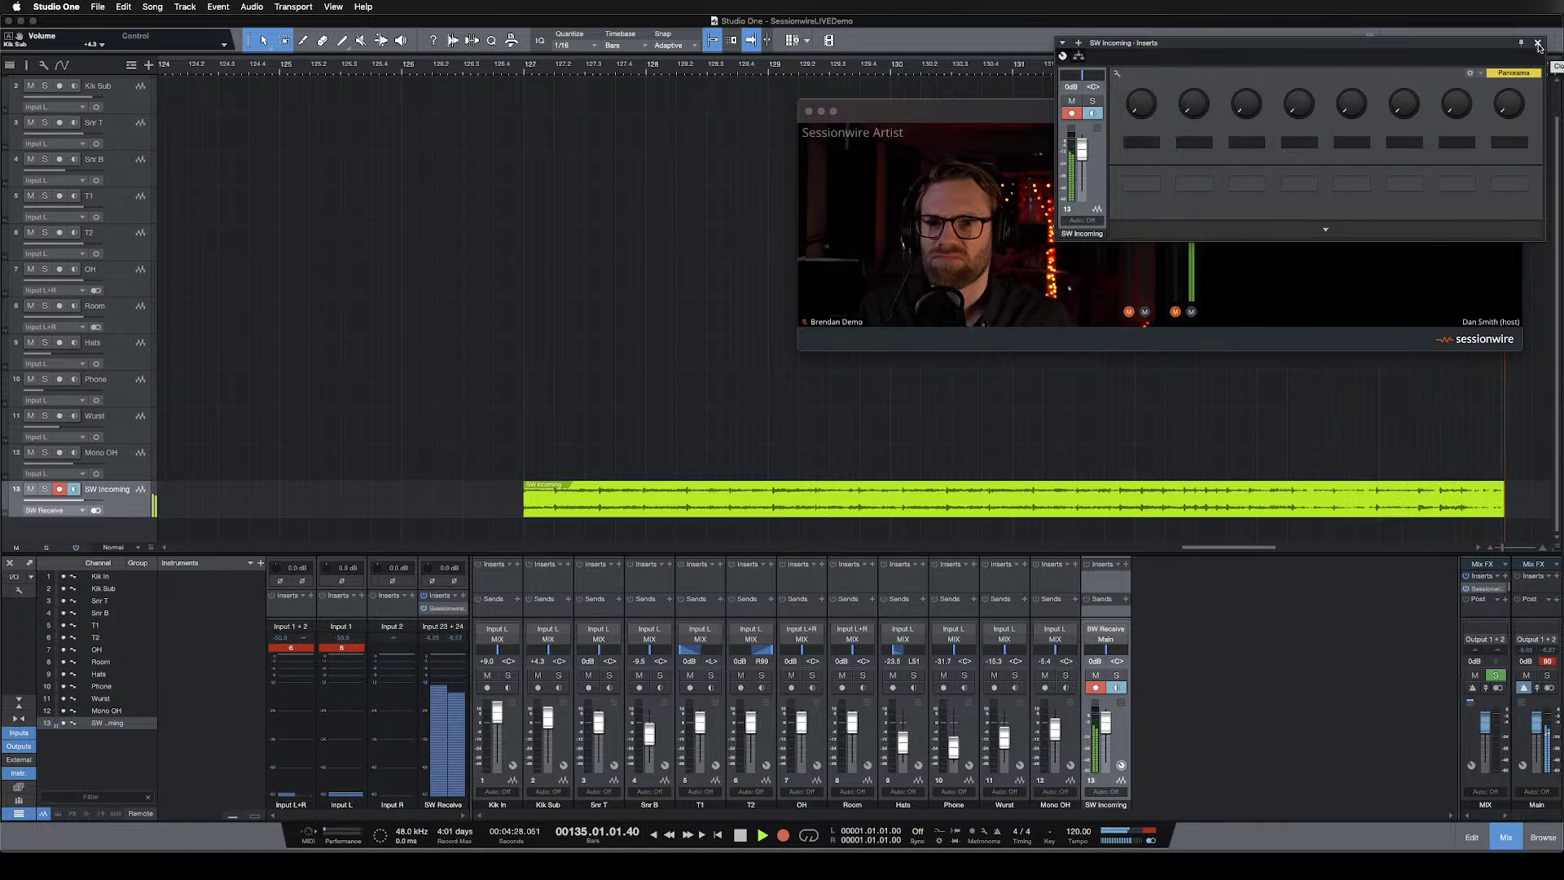
{"action": "left_click", "coordinate": [1538, 43]}
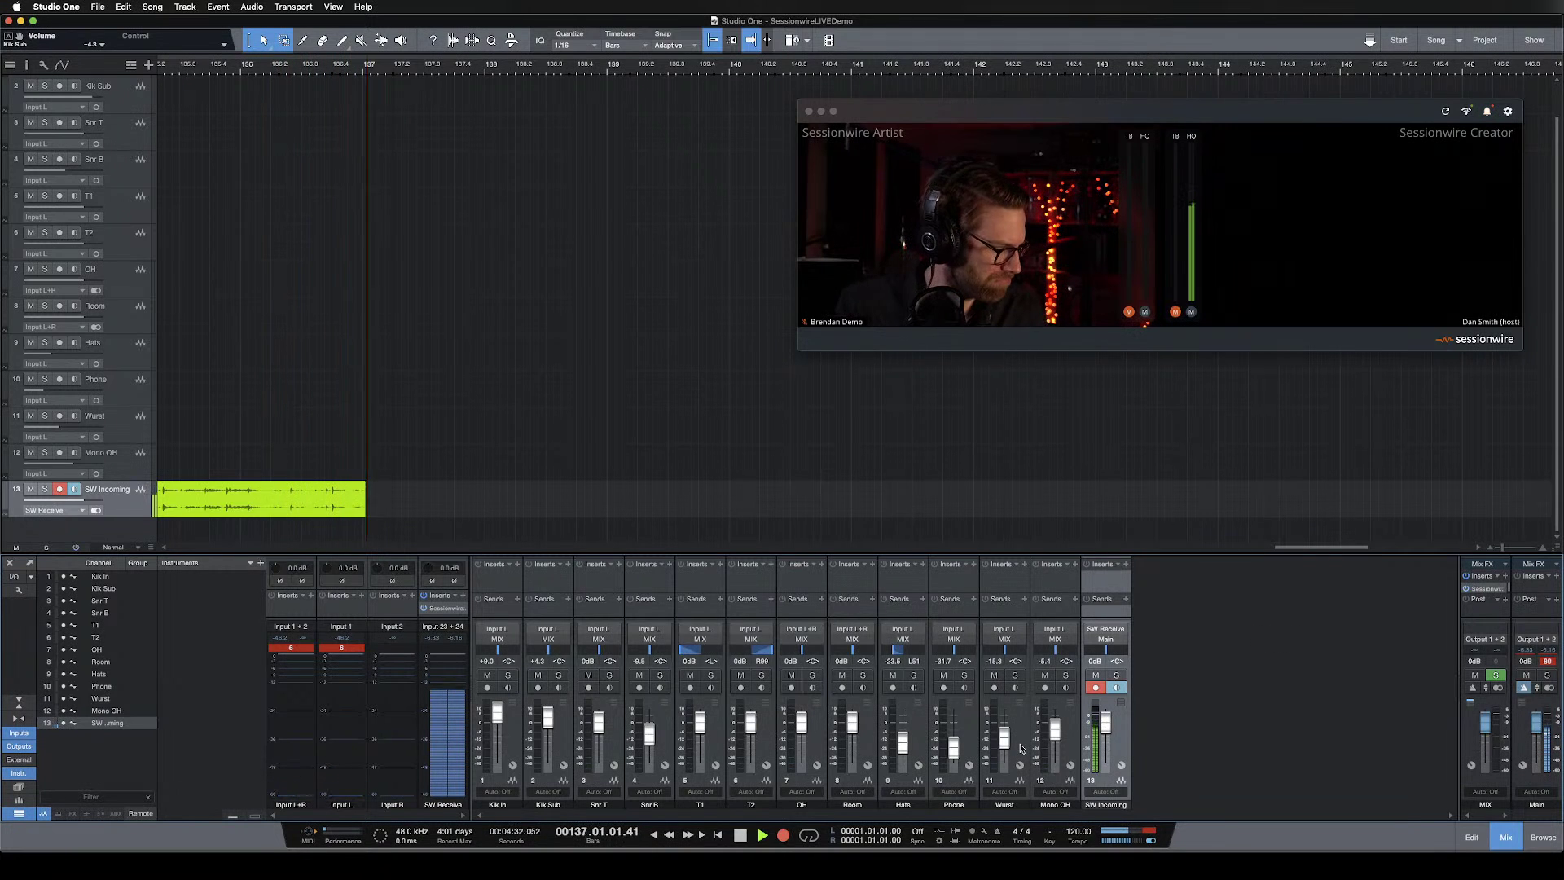
{"action": "key", "text": "space"}
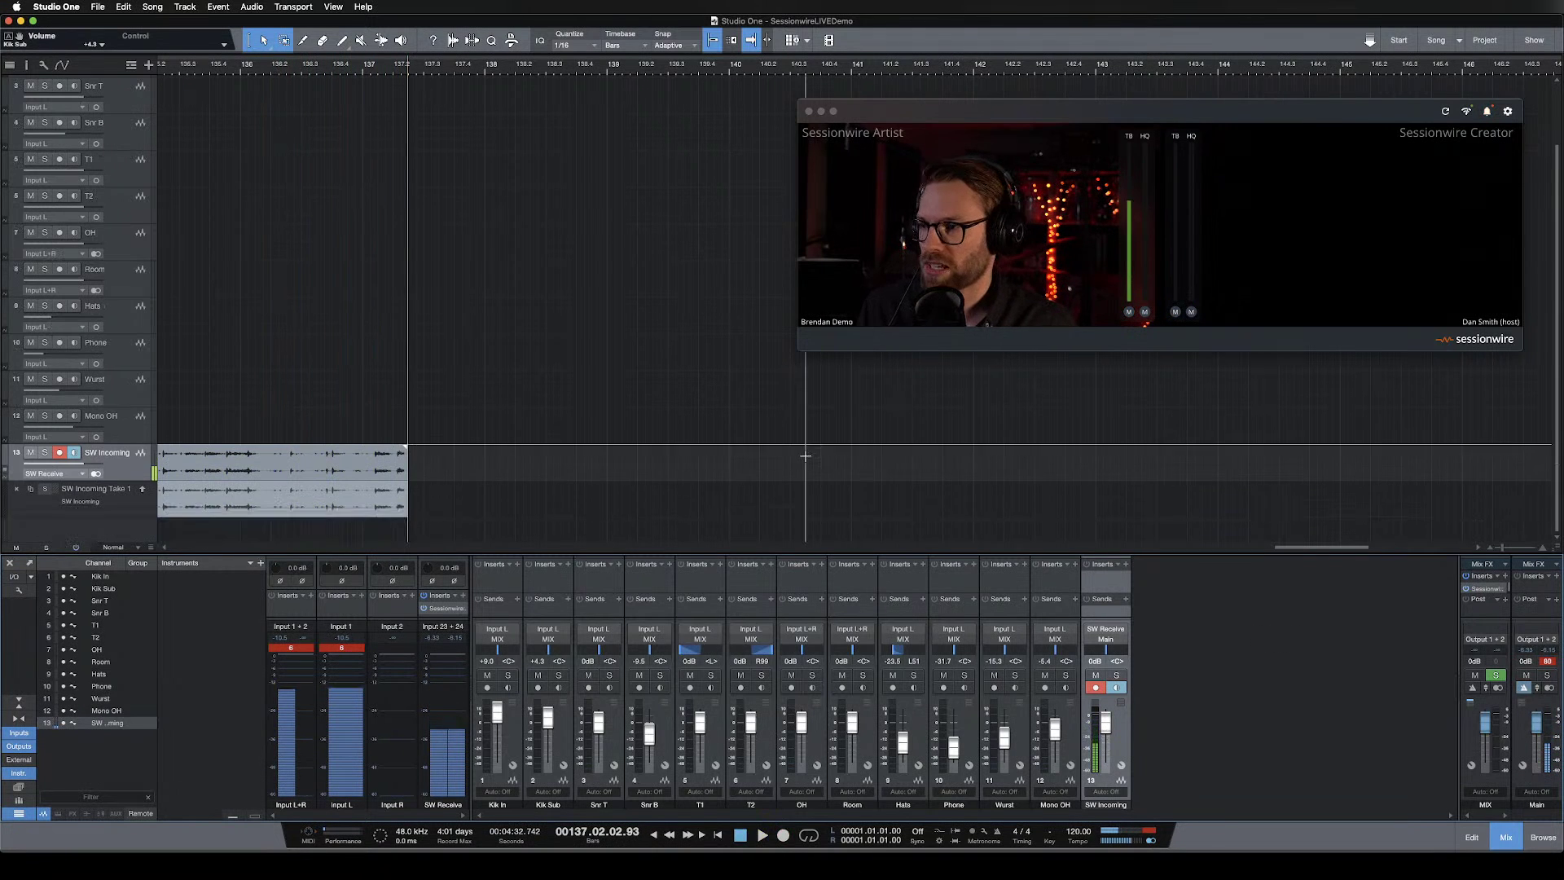
Play back the recorded SW Incoming take from its start at bar 127 and stop after about two bars.
{"action": "scroll", "coordinate": [644, 423], "scroll_direction": "left", "scroll_amount": 5}
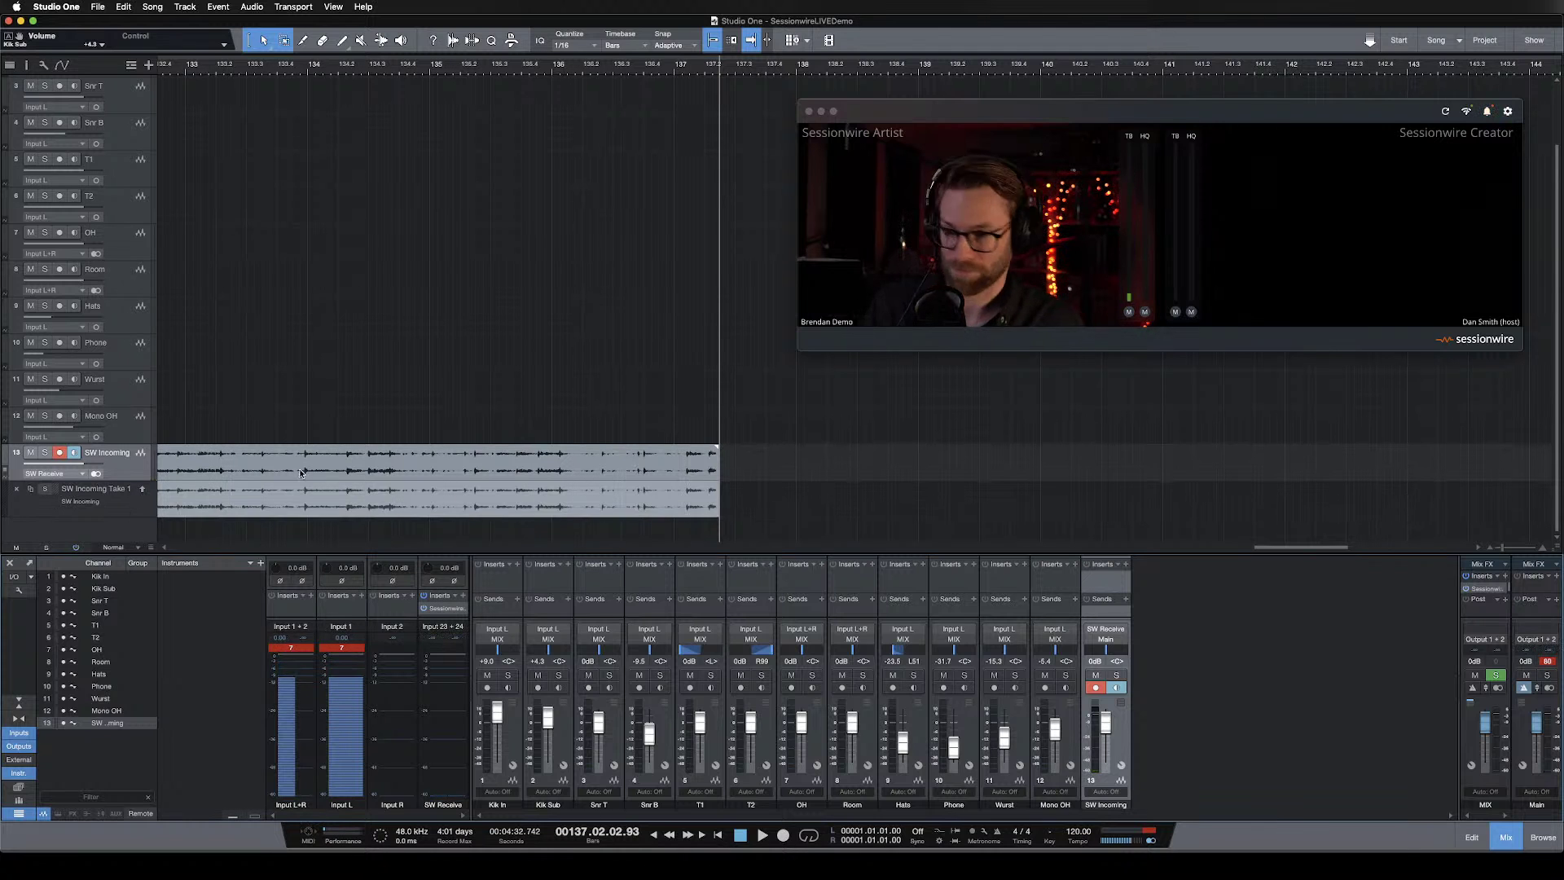
{"action": "scroll", "coordinate": [408, 466], "scroll_direction": "left", "scroll_amount": 12}
{"action": "scroll", "coordinate": [408, 466], "scroll_direction": "left", "scroll_amount": 3}
{"action": "scroll", "coordinate": [408, 466], "scroll_direction": "right", "scroll_amount": 2}
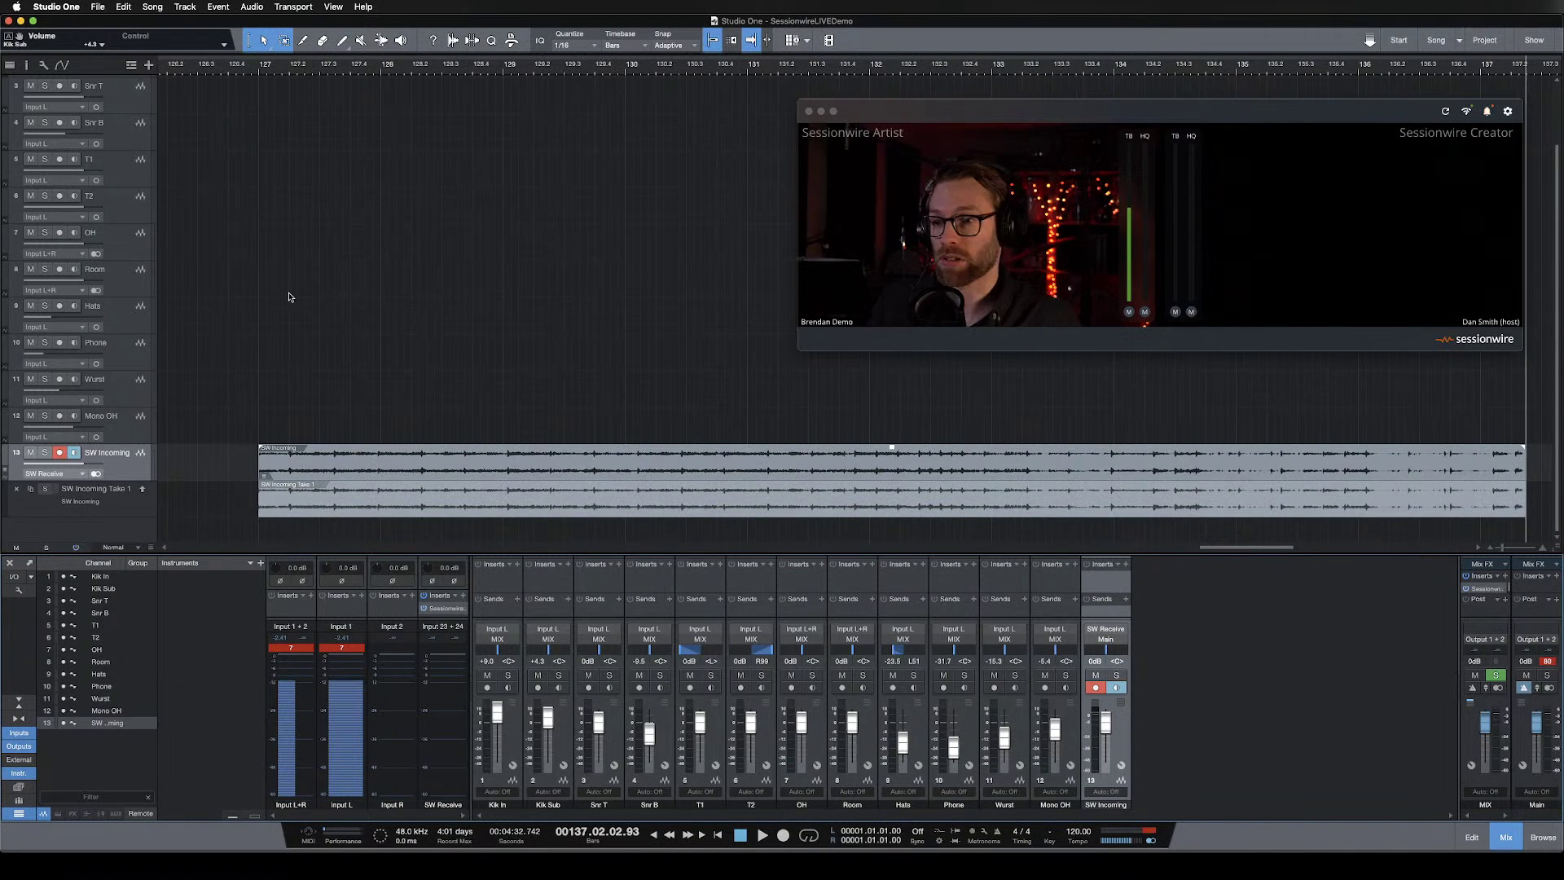
{"action": "left_click", "coordinate": [262, 69]}
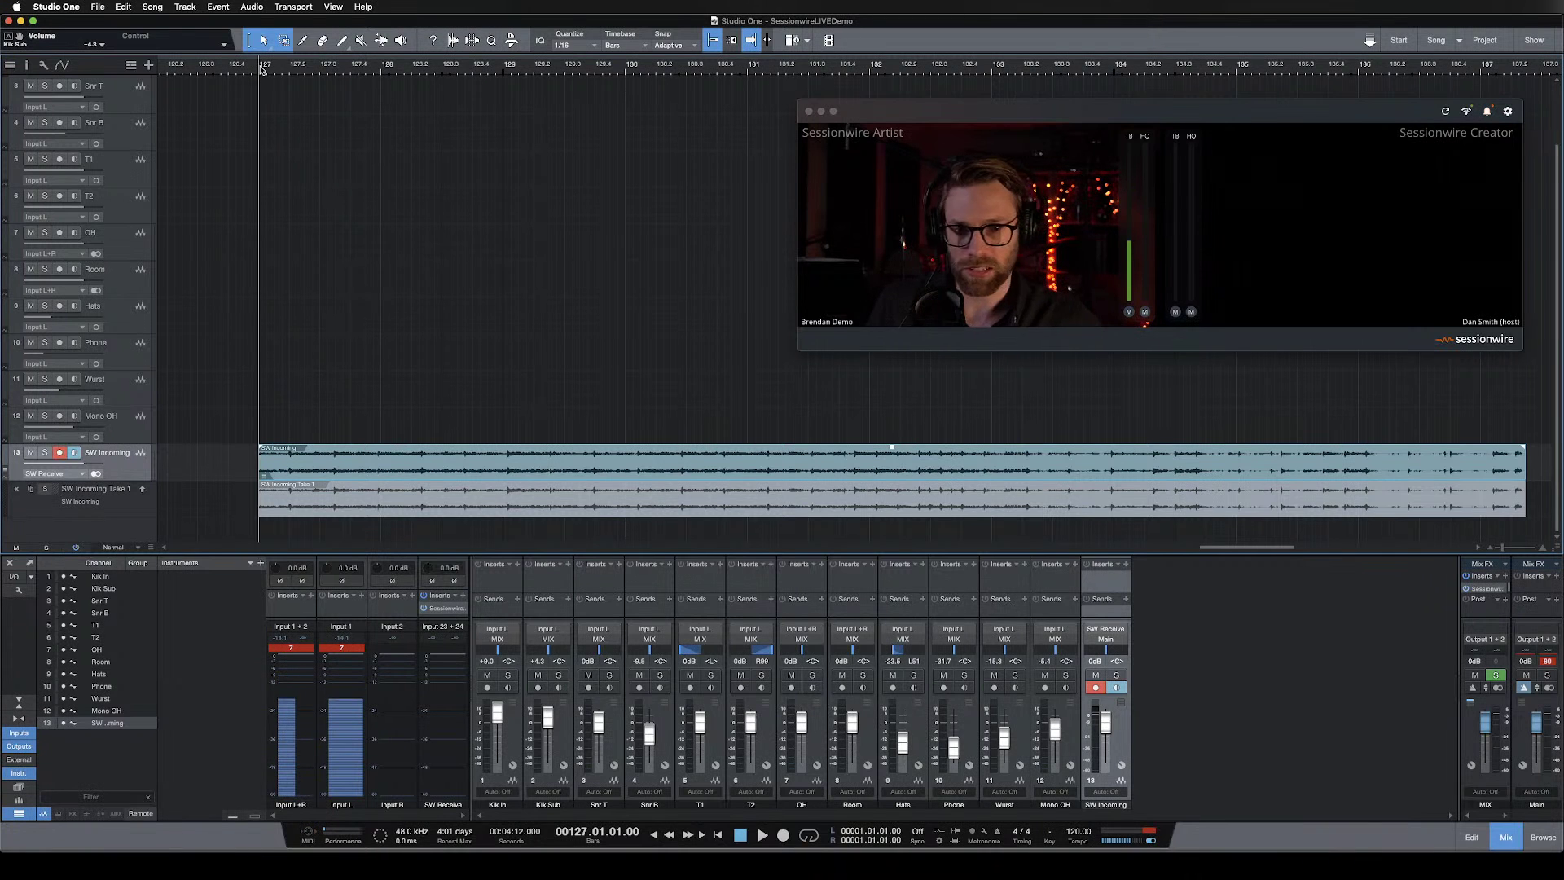
{"action": "key", "text": "space"}
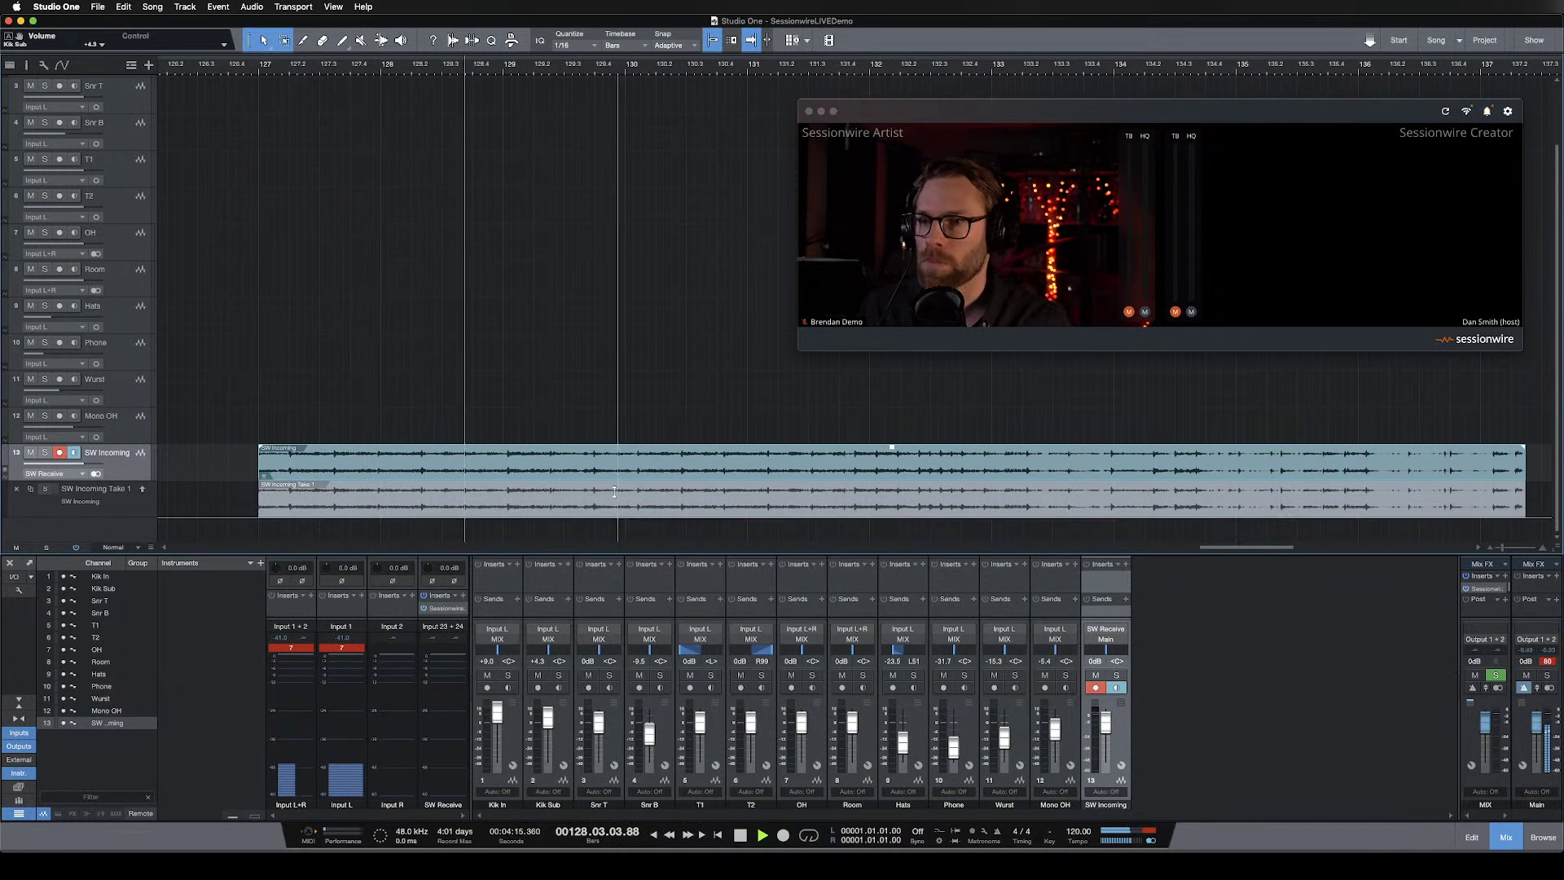
{"action": "key", "text": "space"}
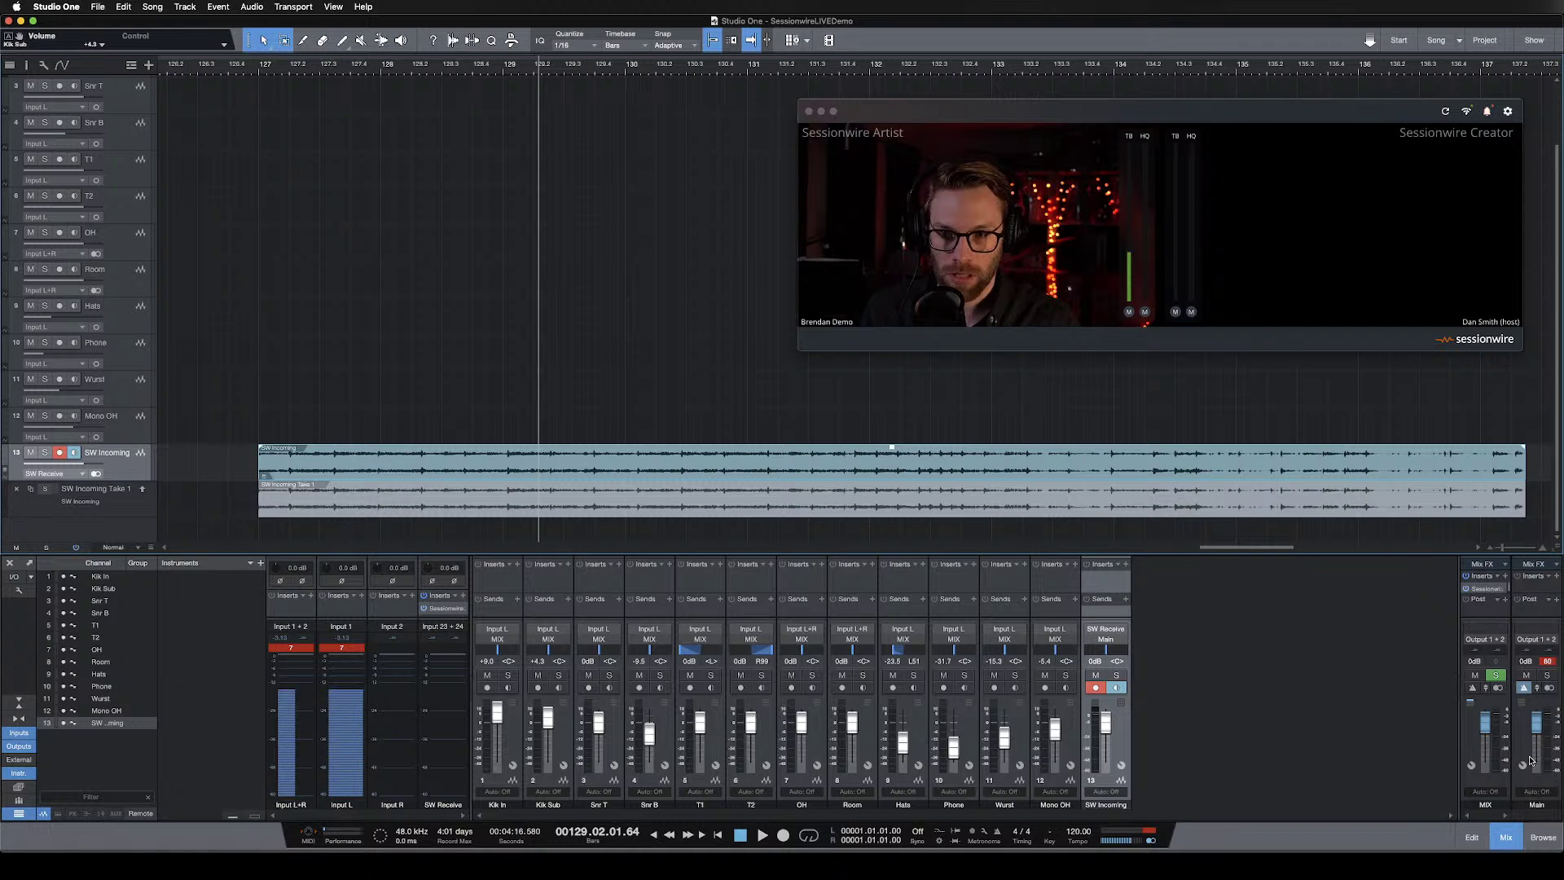
Disarm the SW Incoming track, route its output to MIX, and play the take so it is sent into the call.
{"action": "left_click", "coordinate": [1097, 688]}
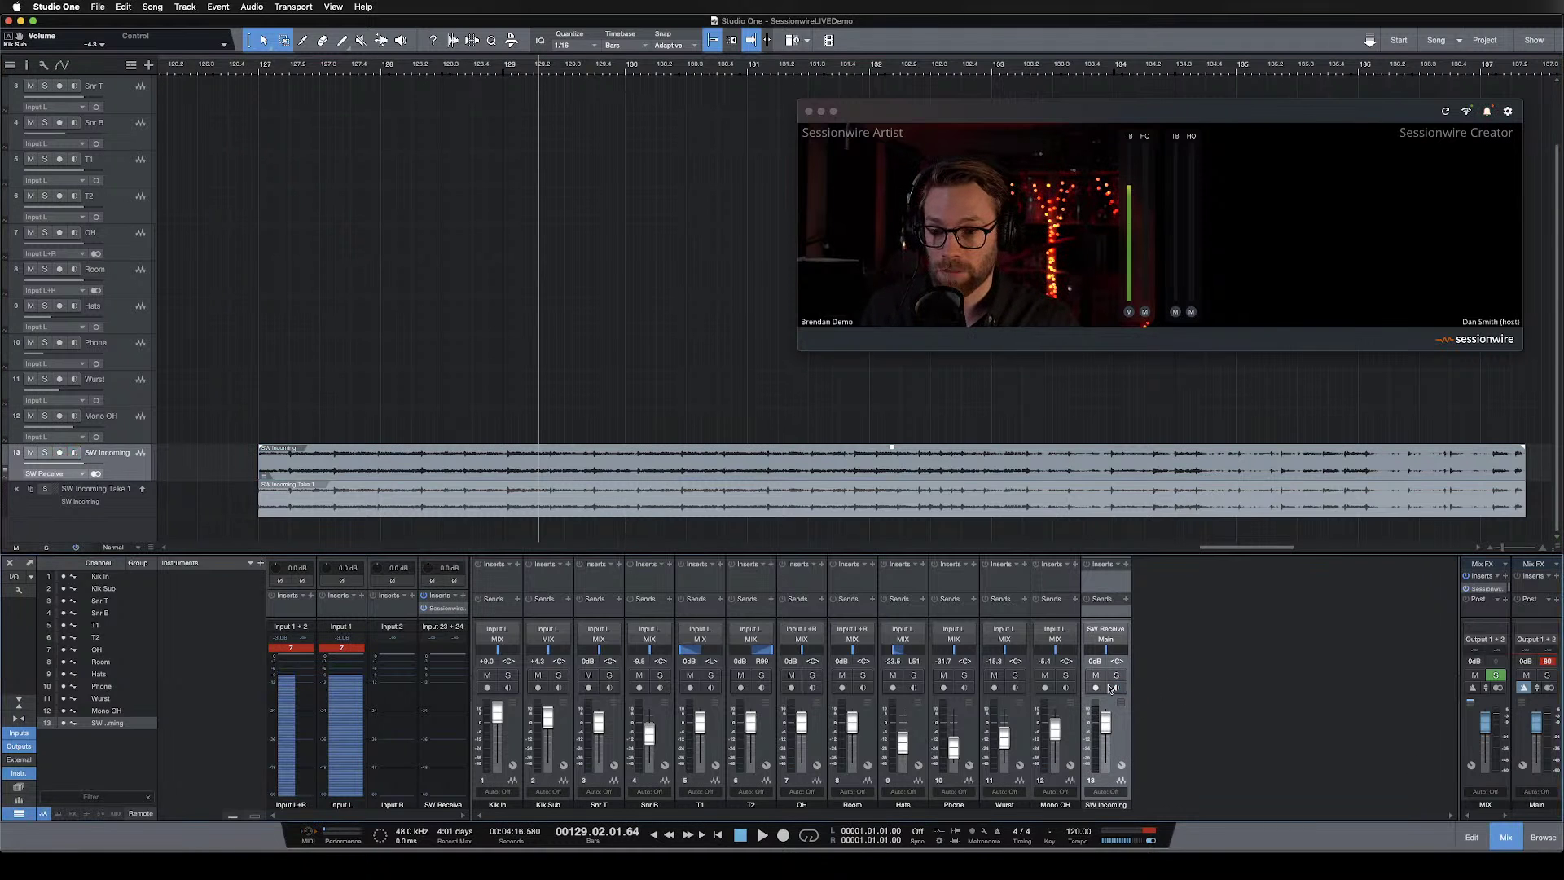
{"action": "left_click", "coordinate": [1108, 639]}
{"action": "left_click", "coordinate": [1114, 665]}
{"action": "key", "text": "space"}
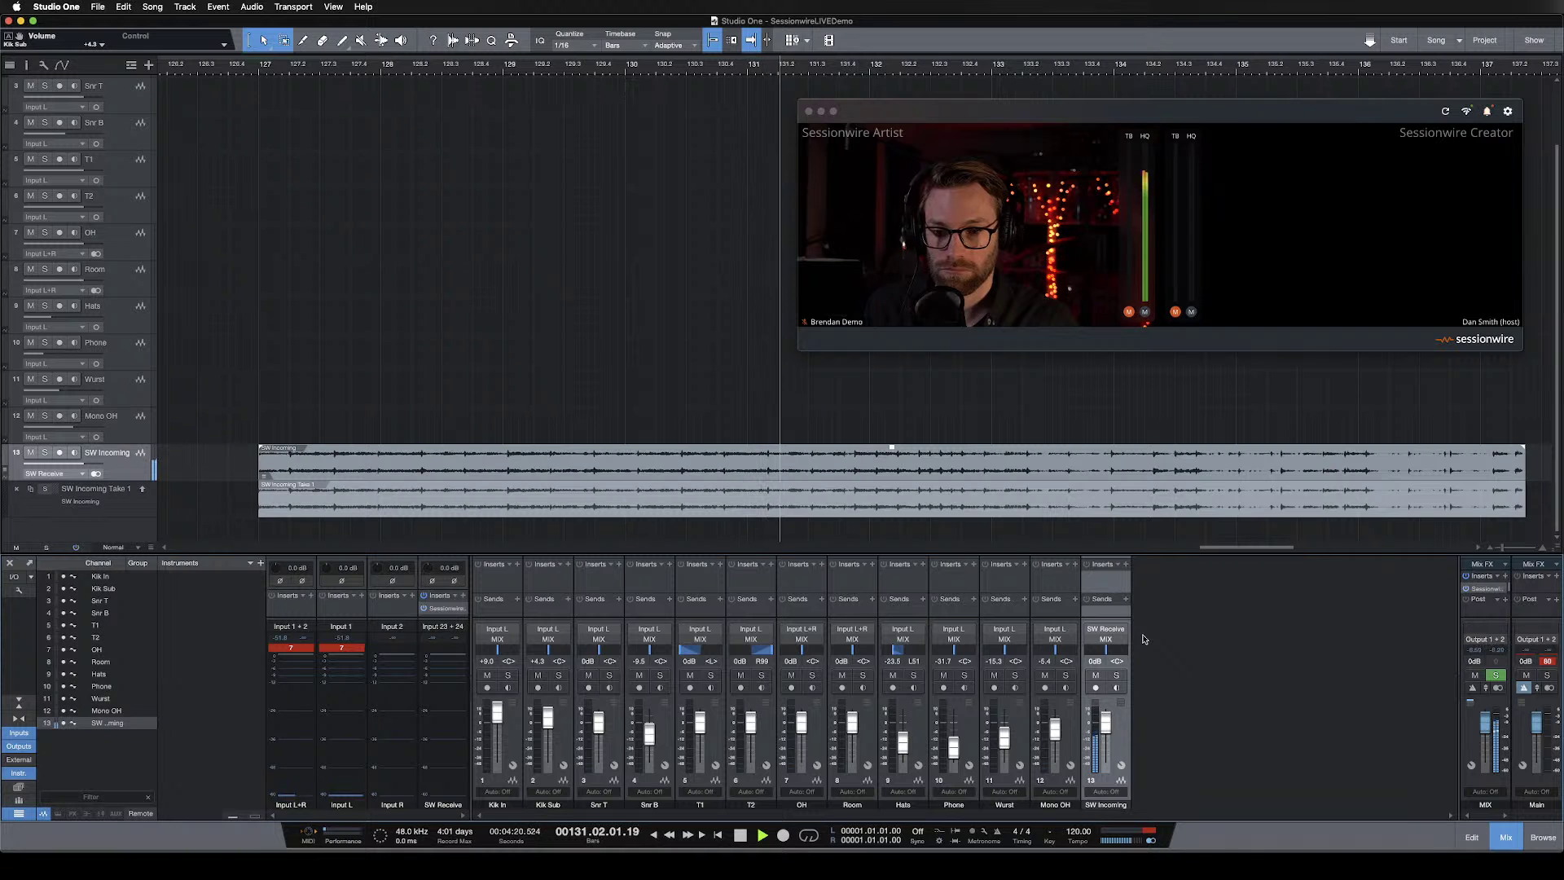
{"action": "key", "text": "space"}
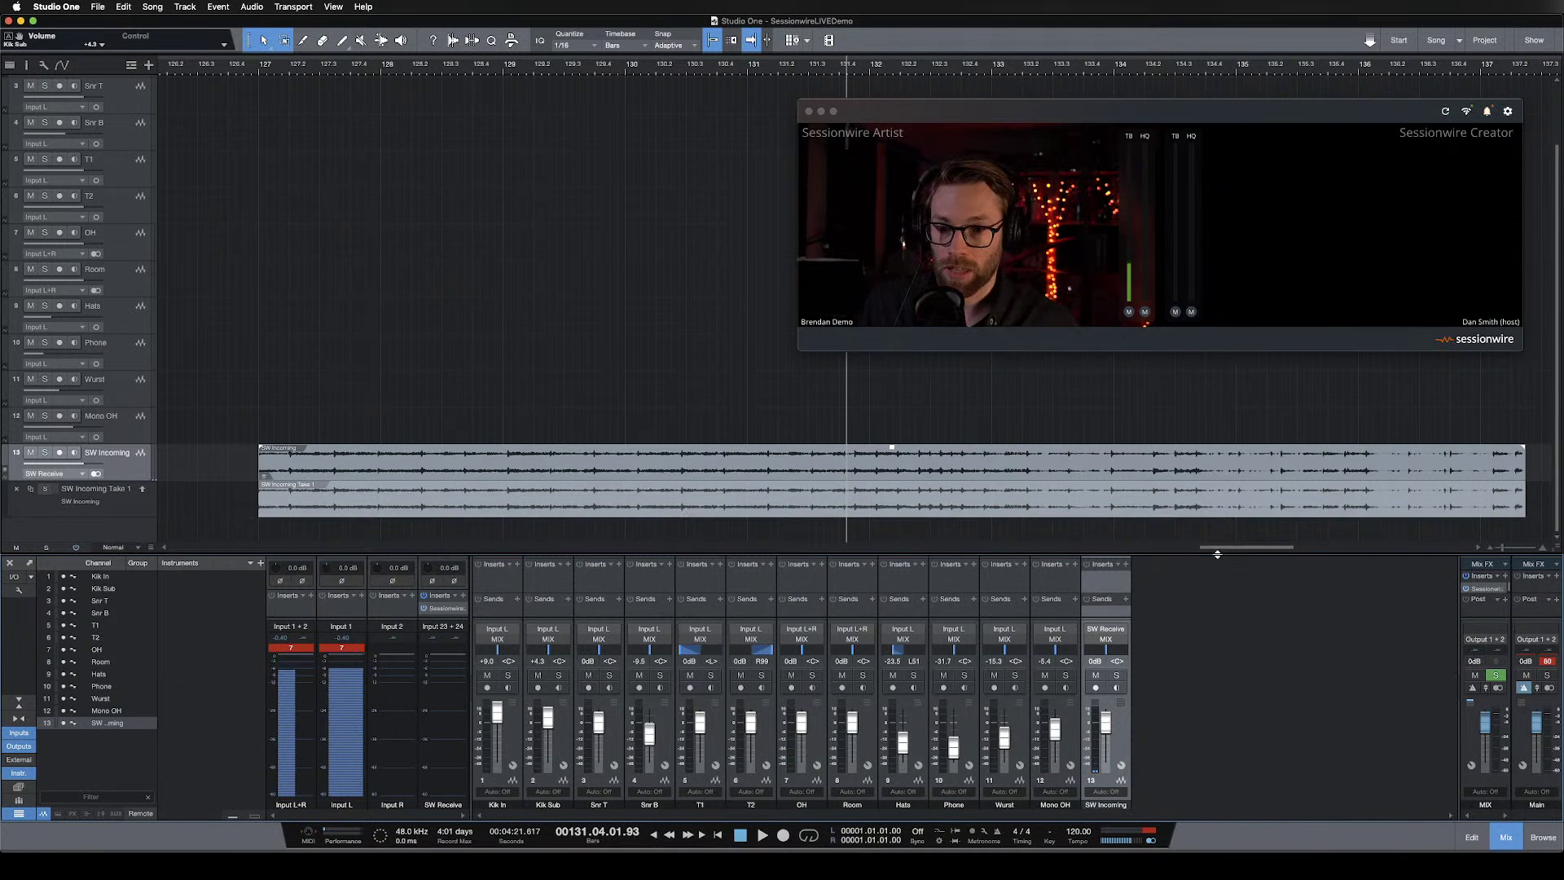
Enlarge the mixer area and remove the Sessionwire plug-in from the MIX output channel's inserts.
{"action": "left_click_drag", "start_coordinate": [1217, 554], "coordinate": [1212, 481]}
{"action": "left_click_drag", "start_coordinate": [1123, 617], "coordinate": [1079, 603]}
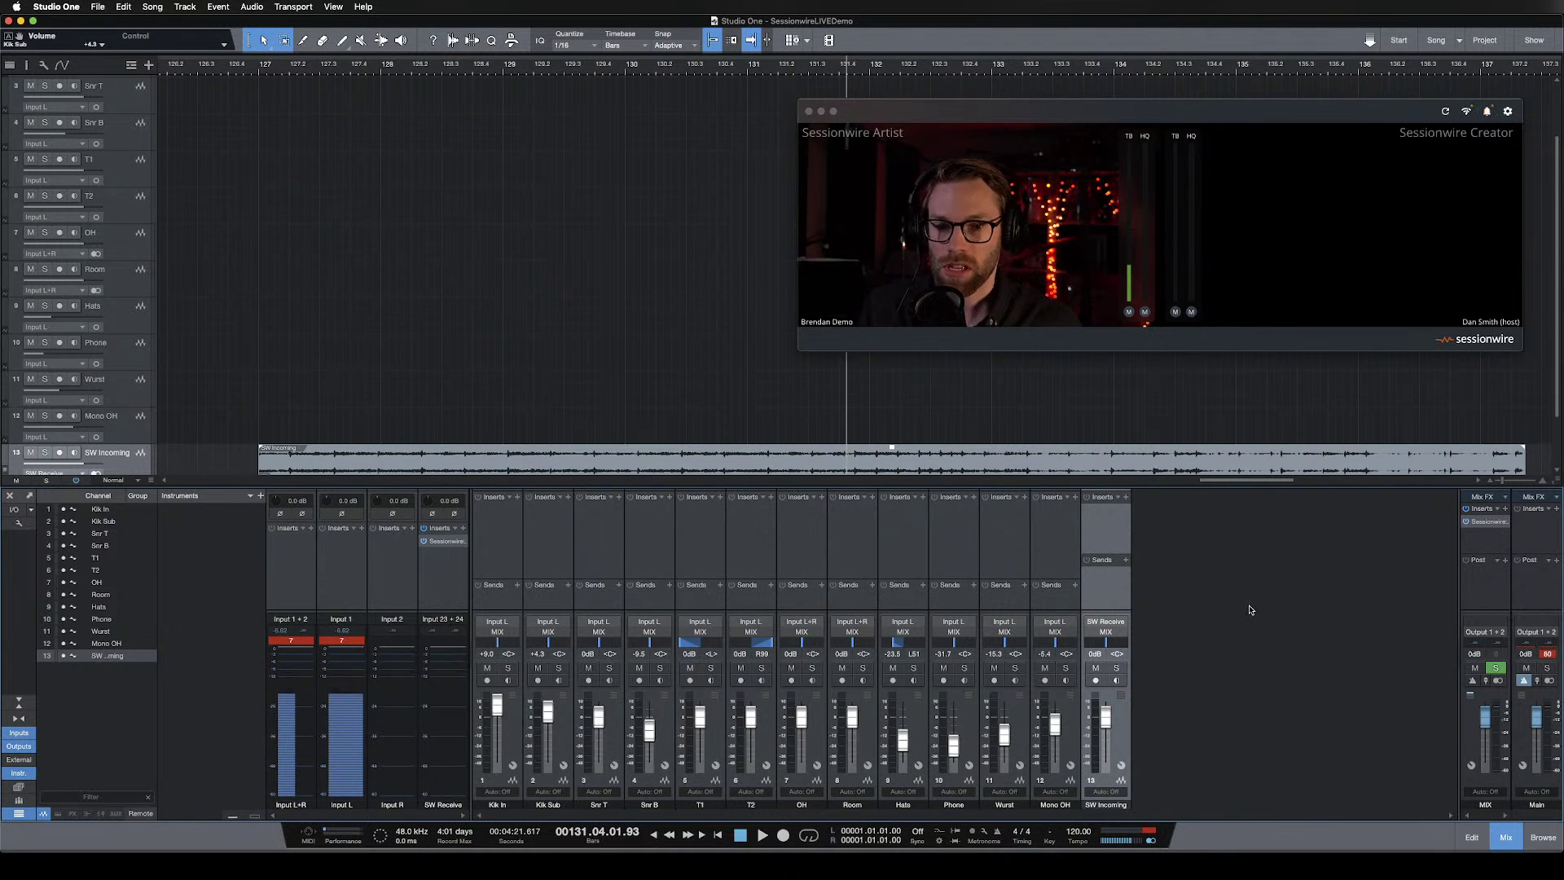
{"action": "right_click", "coordinate": [1492, 523]}
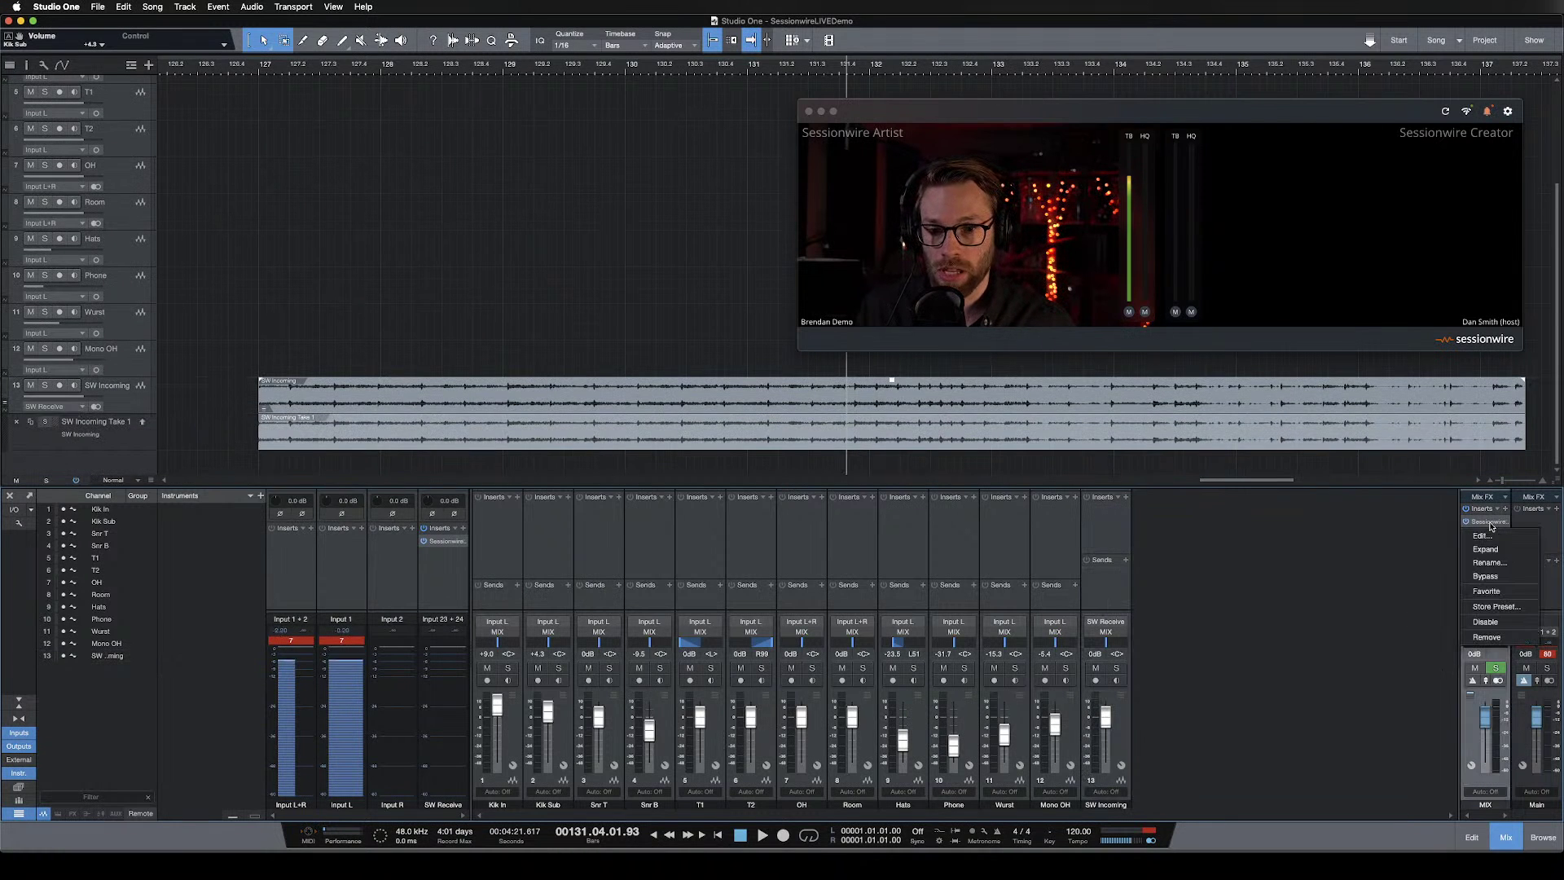
{"action": "left_click", "coordinate": [1495, 639]}
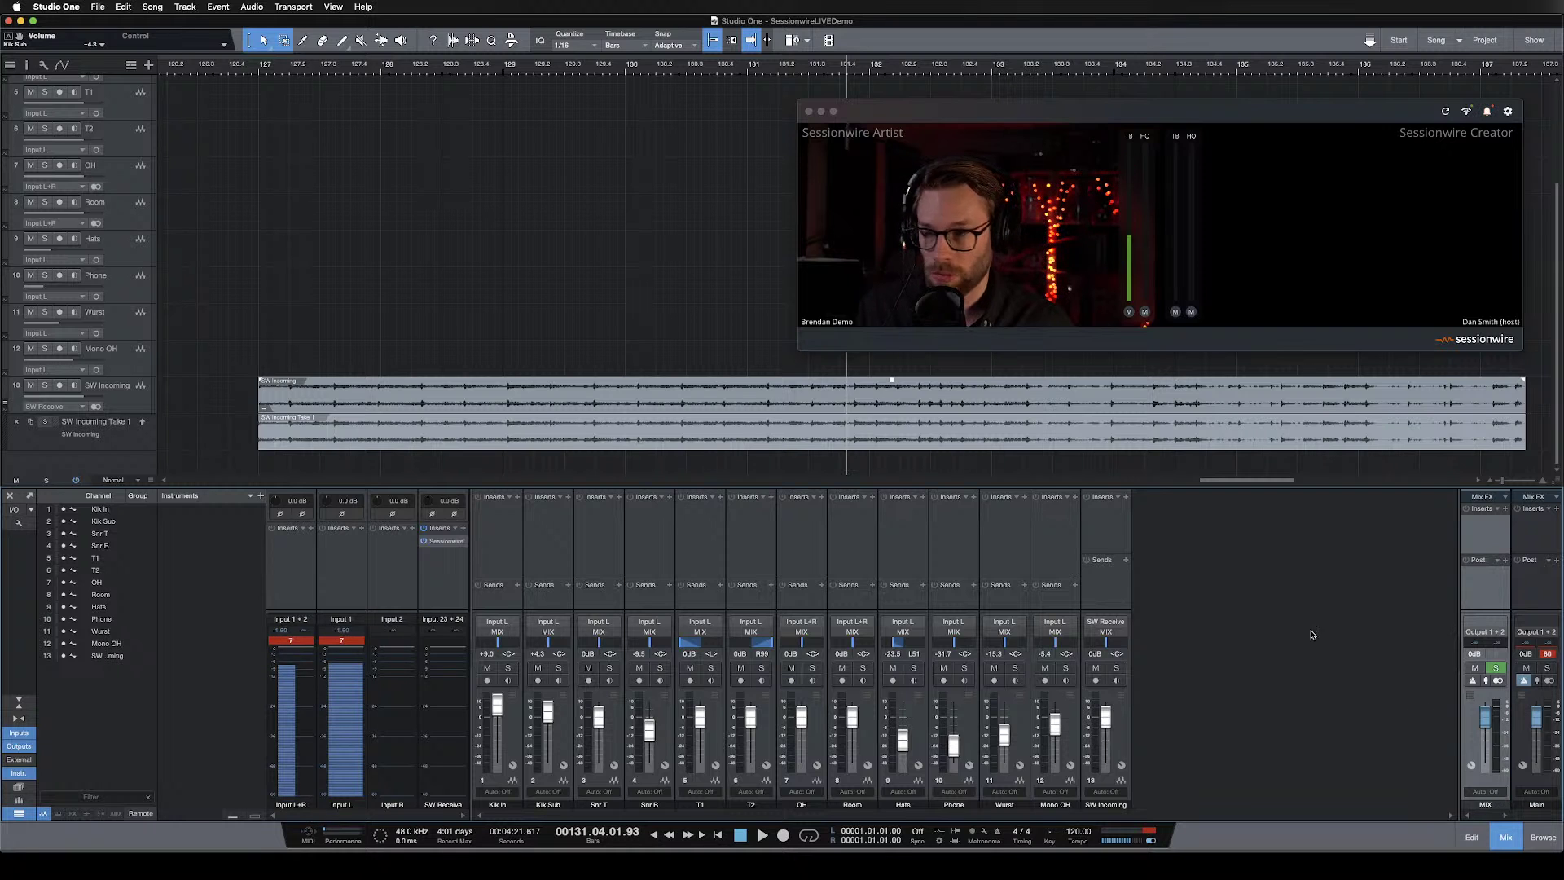
Remove the MIX output from the song's audio output setup and apply the change.
{"action": "left_click", "coordinate": [14, 510]}
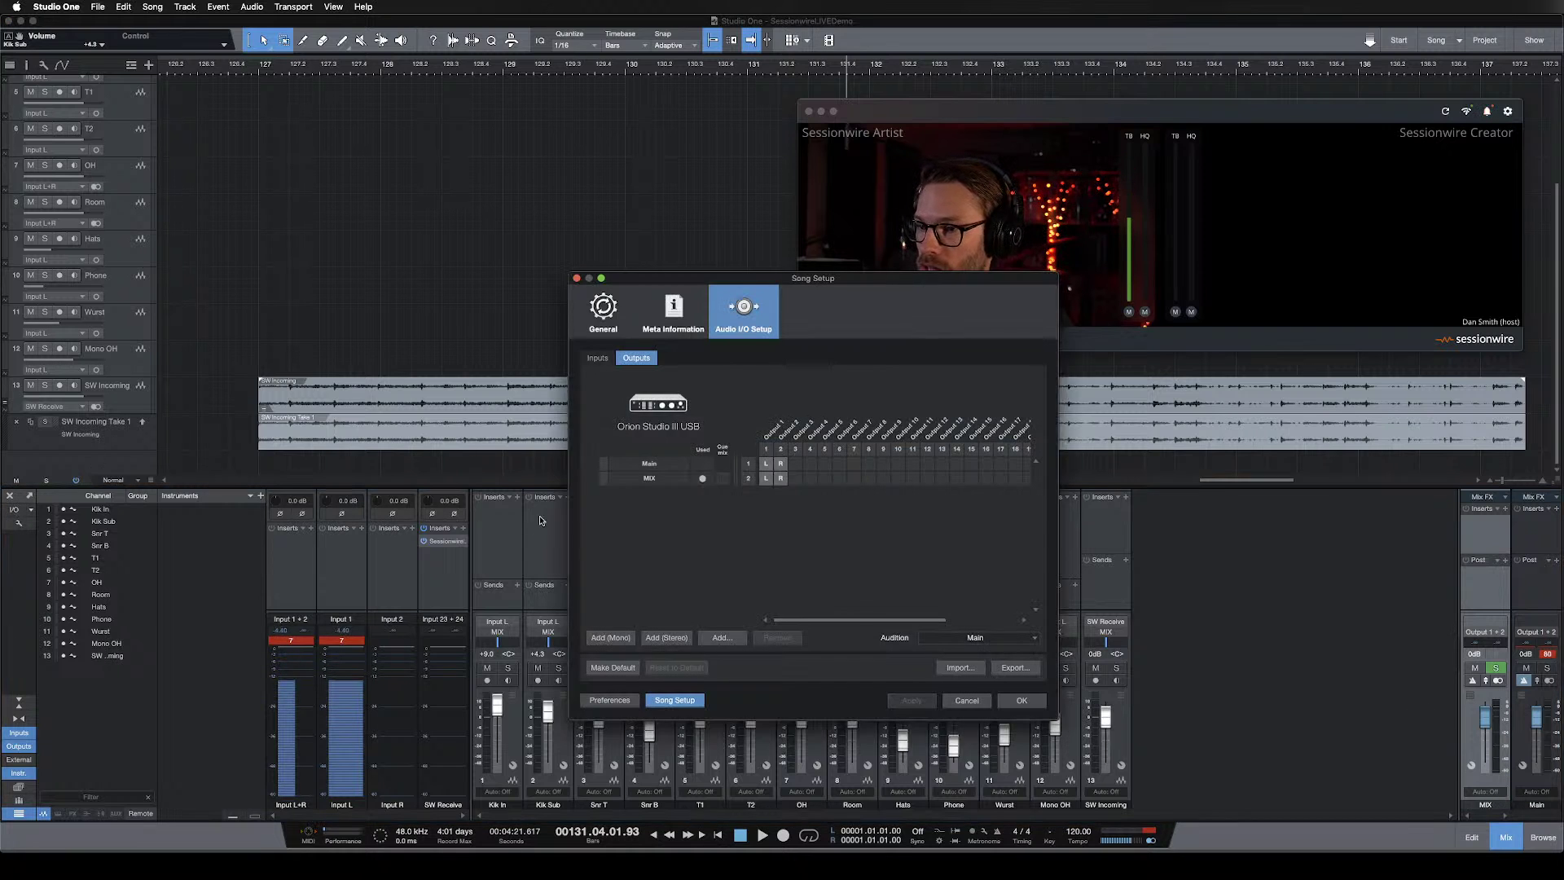
{"action": "left_click", "coordinate": [651, 478]}
{"action": "left_click", "coordinate": [778, 637]}
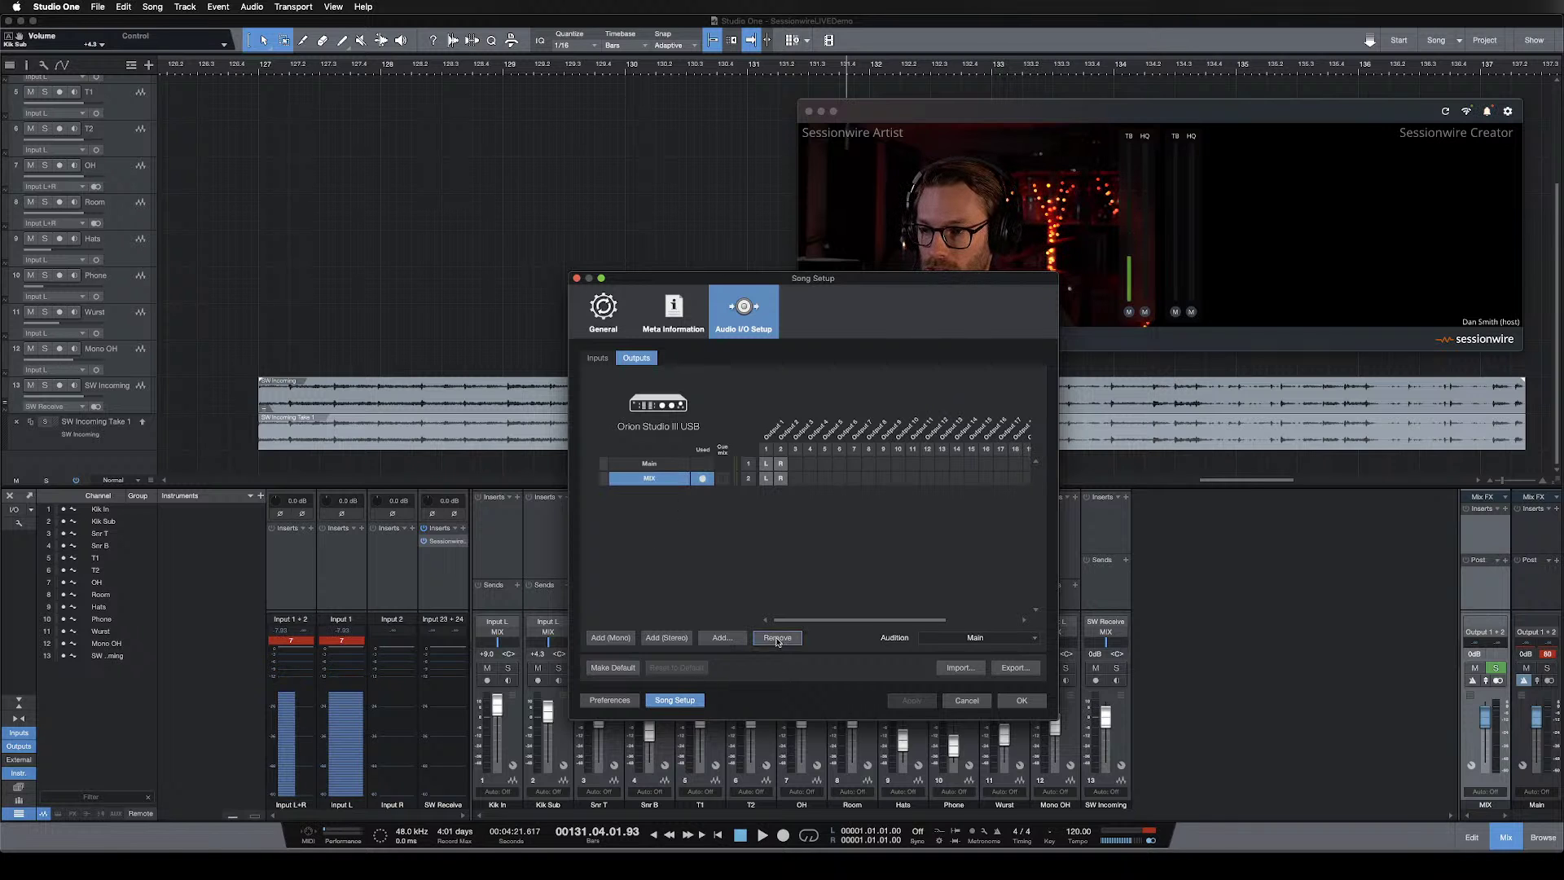
{"action": "left_click", "coordinate": [837, 386]}
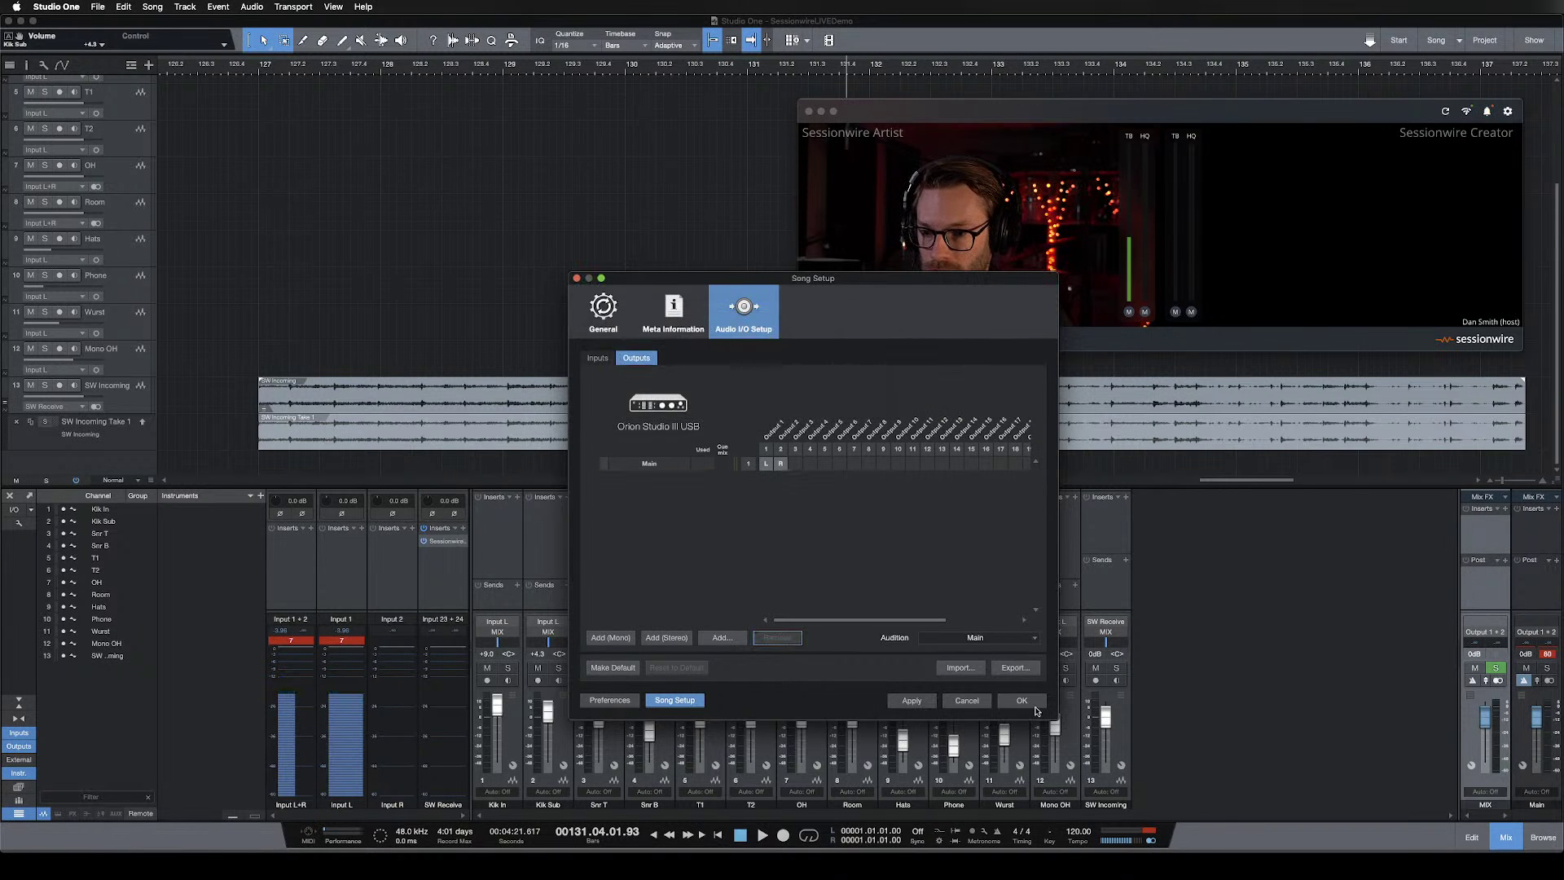
{"action": "left_click", "coordinate": [913, 701]}
{"action": "left_click", "coordinate": [1018, 702]}
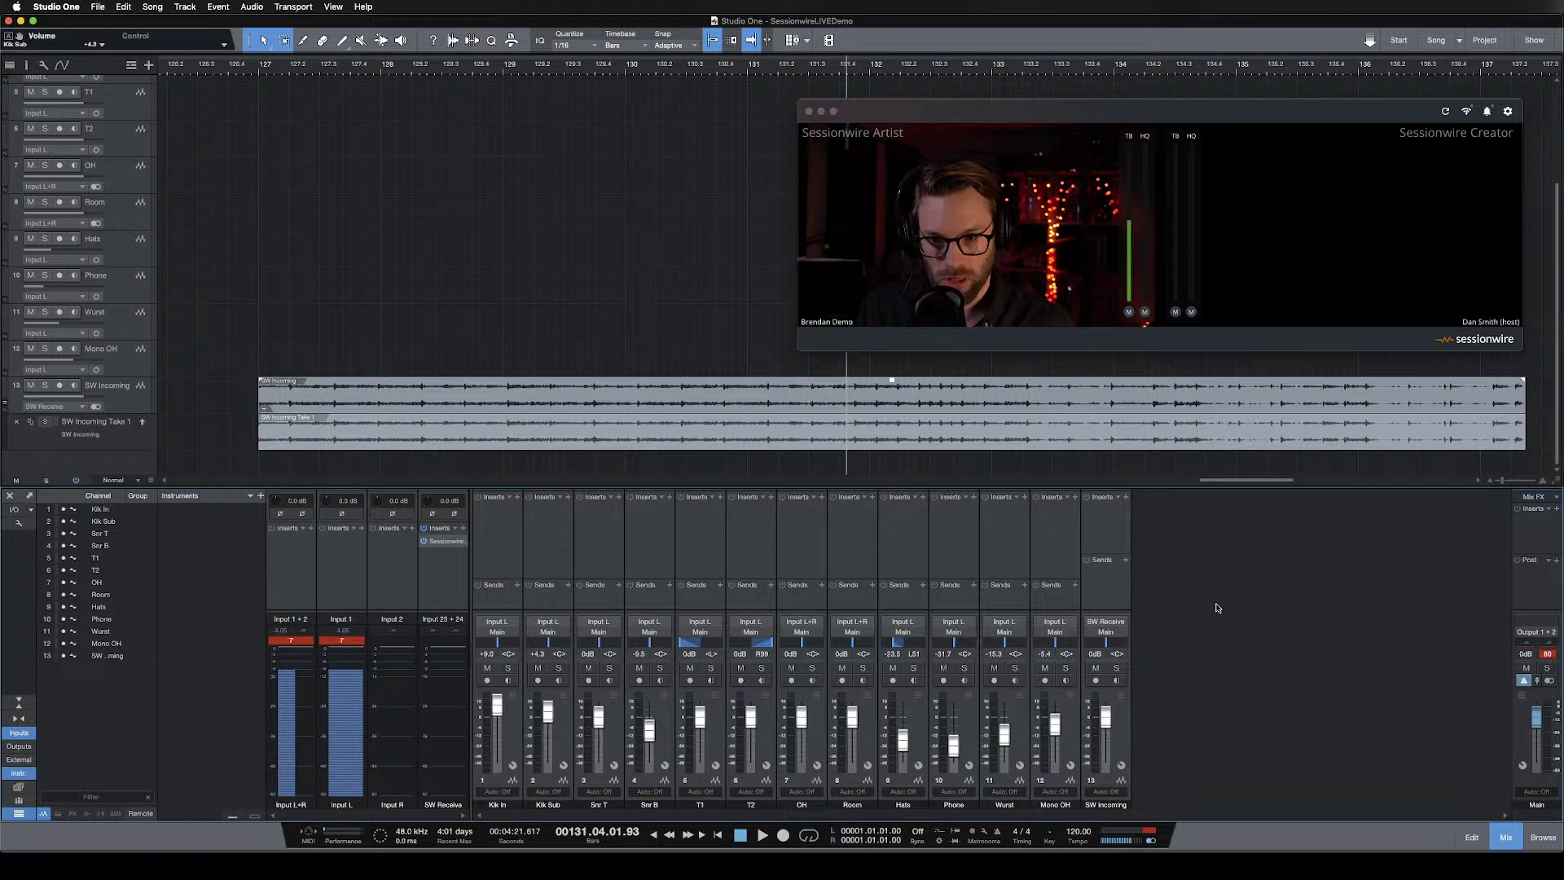
{"action": "left_click", "coordinate": [186, 7]}
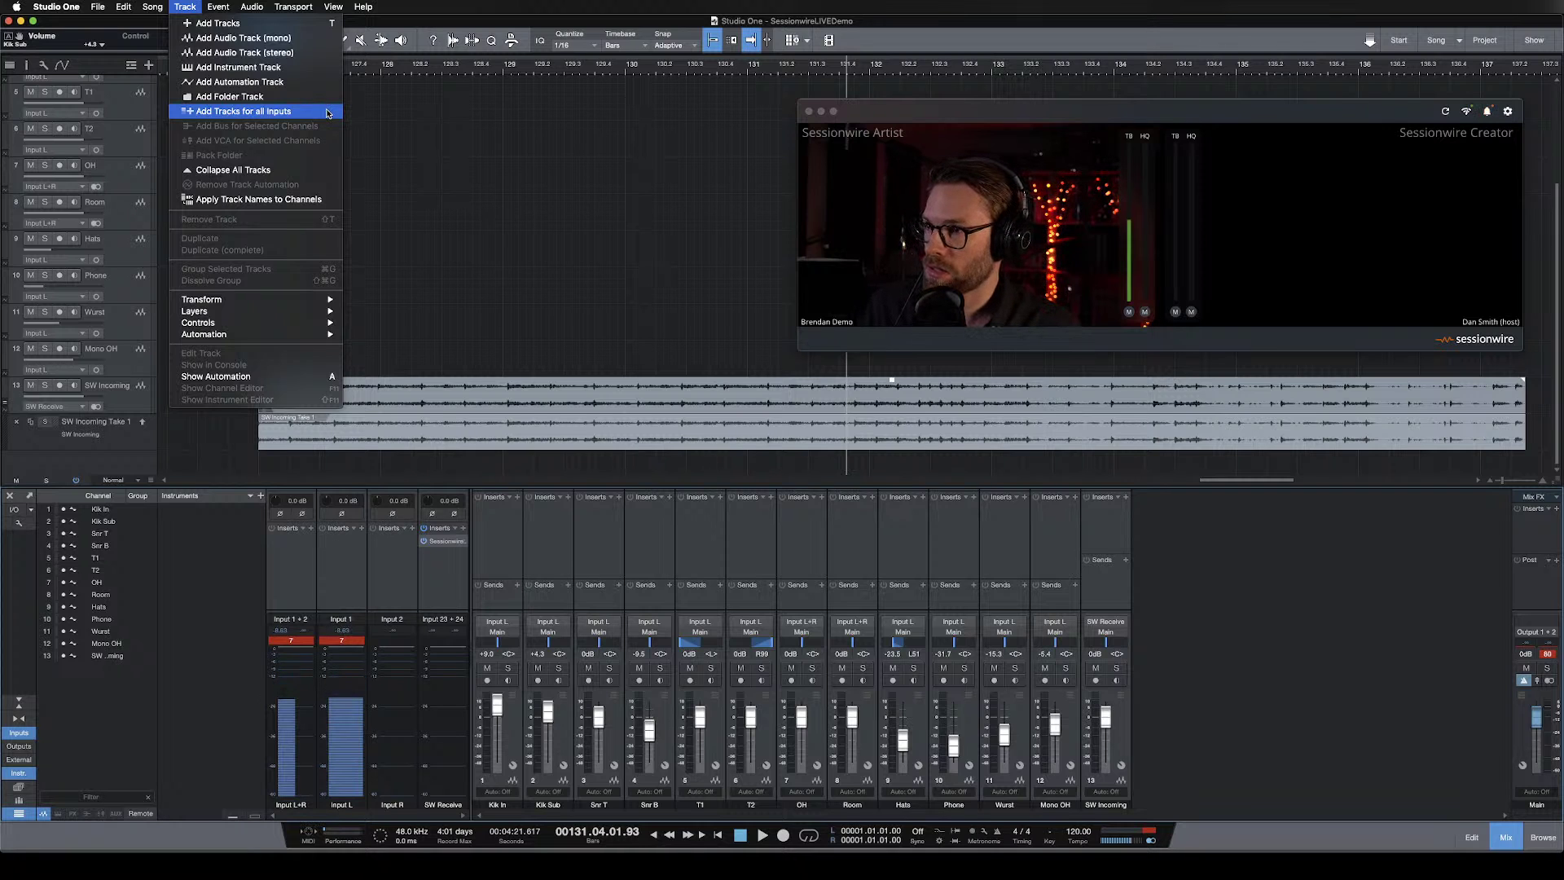
{"action": "left_click", "coordinate": [273, 24]}
{"action": "left_click", "coordinate": [1029, 232]}
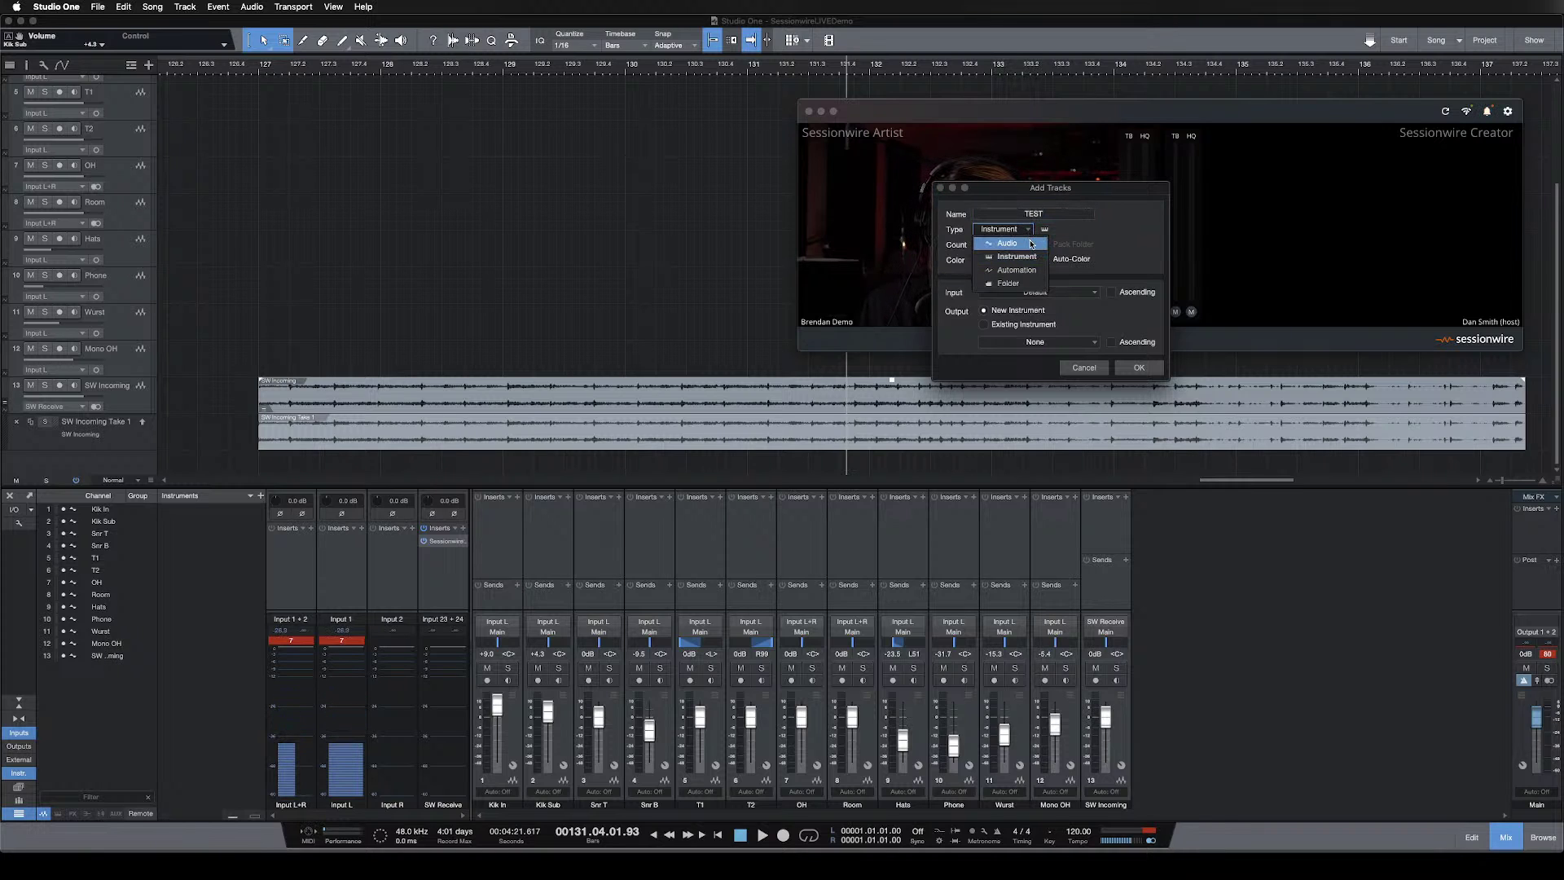
{"action": "left_click", "coordinate": [1031, 244]}
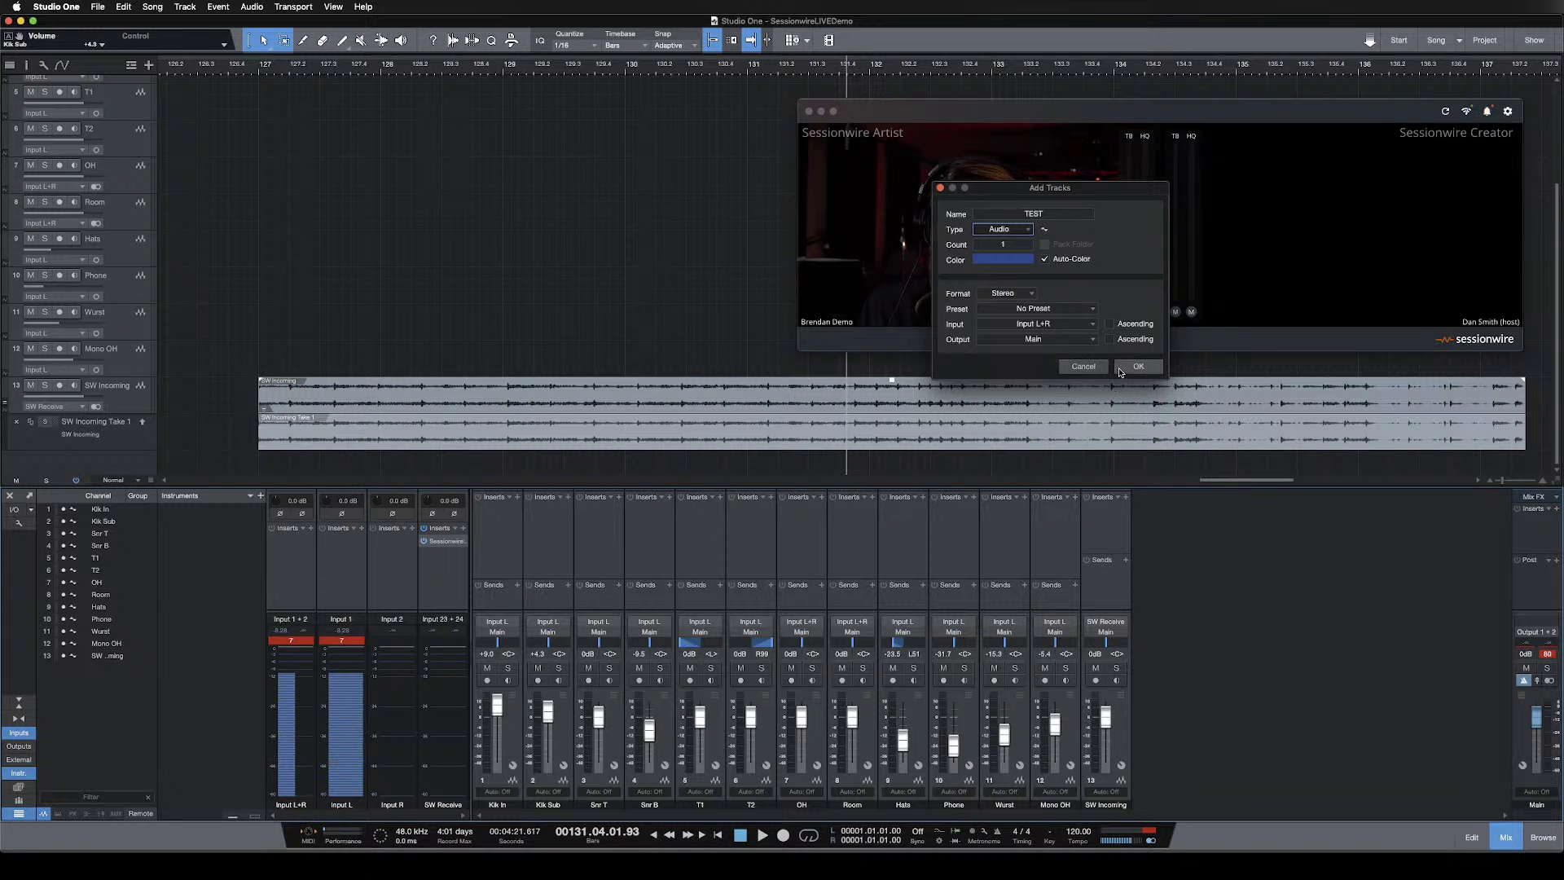
{"action": "left_click", "coordinate": [1085, 368]}
Add an FX channel through a send on the Kik In channel and name it SW Send.
{"action": "left_click", "coordinate": [1126, 561]}
{"action": "left_click", "coordinate": [1199, 542]}
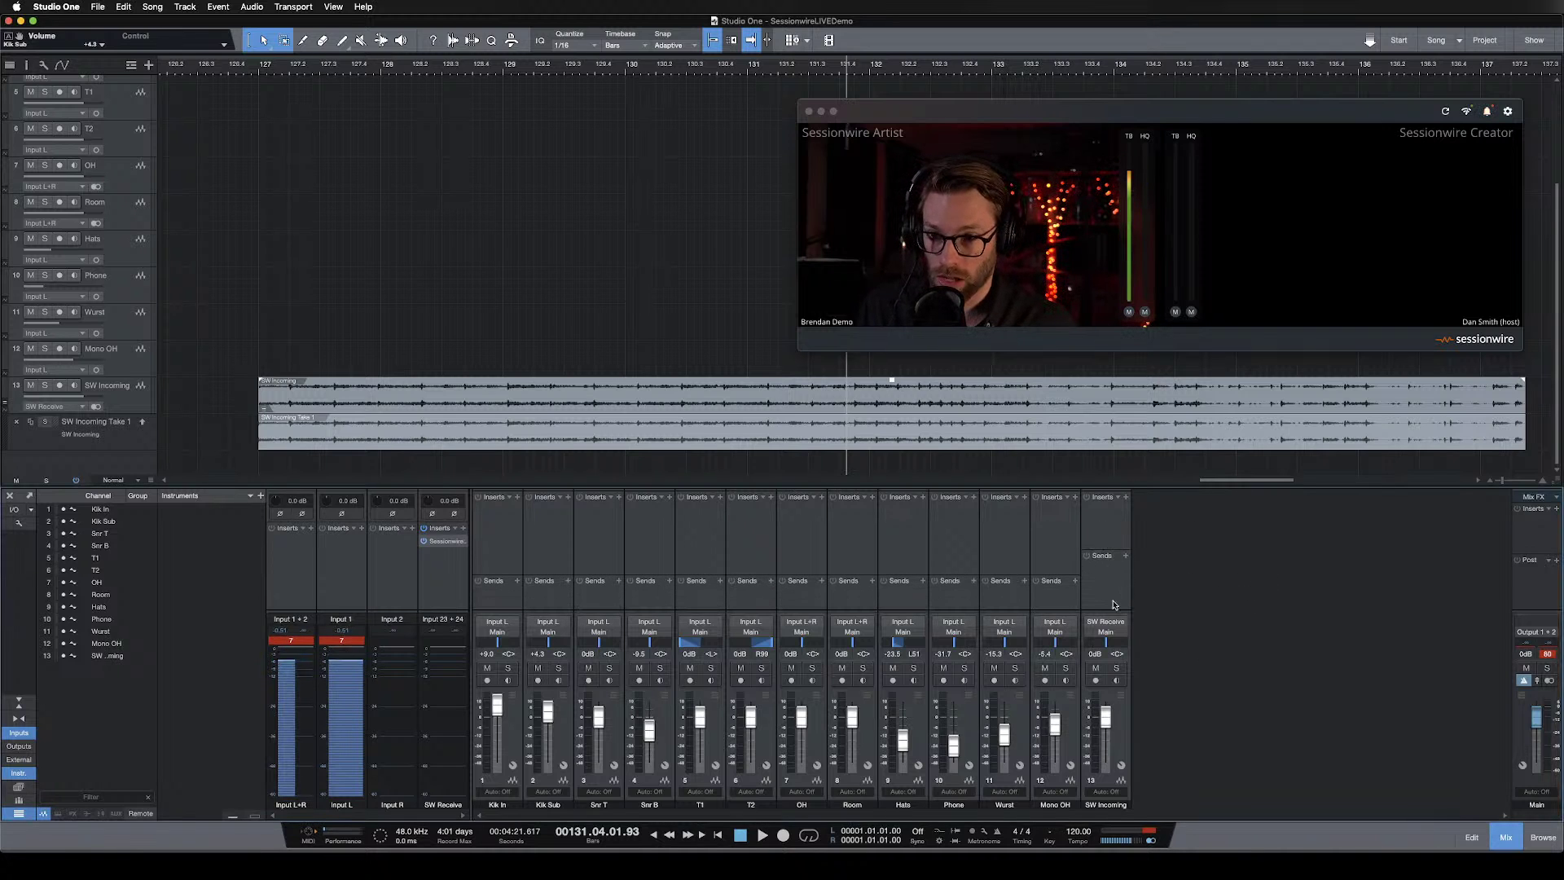
{"action": "left_click", "coordinate": [515, 582]}
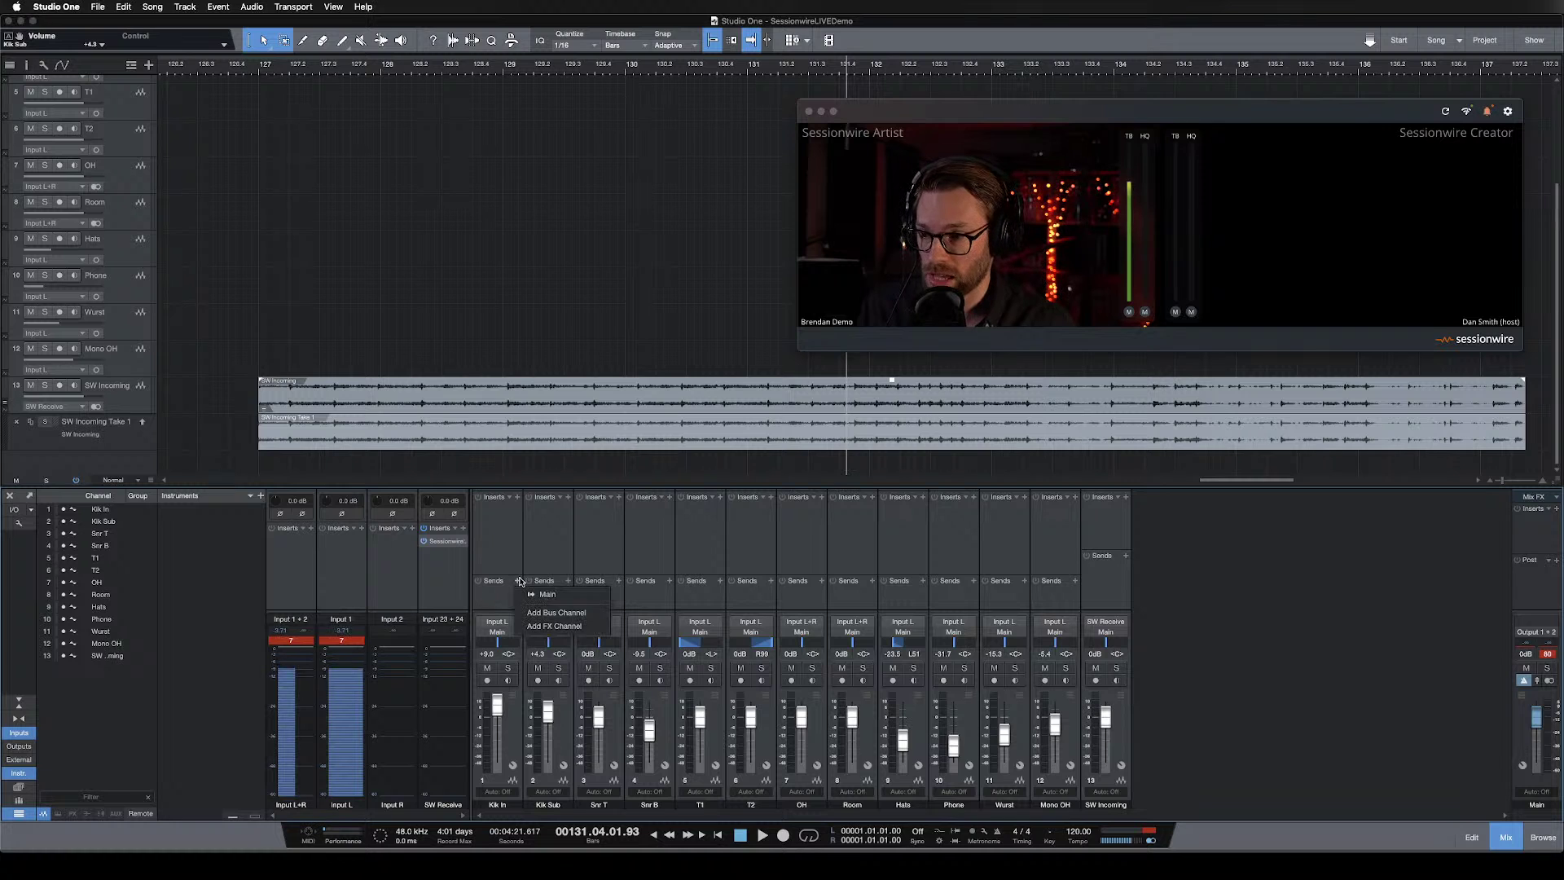
{"action": "left_click", "coordinate": [549, 628]}
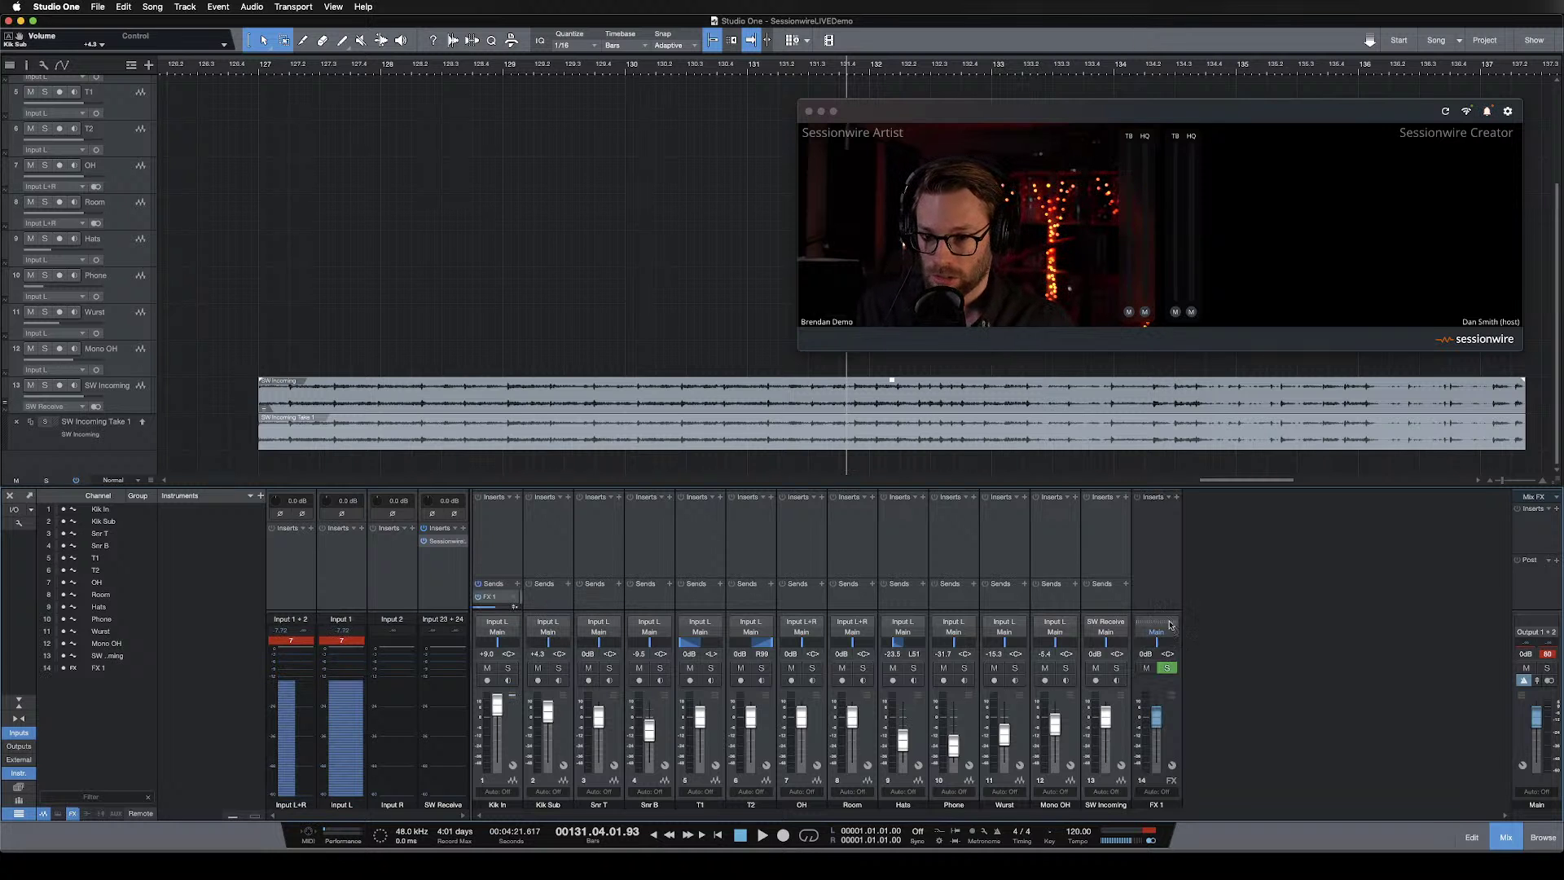
{"action": "double_click", "coordinate": [1157, 806]}
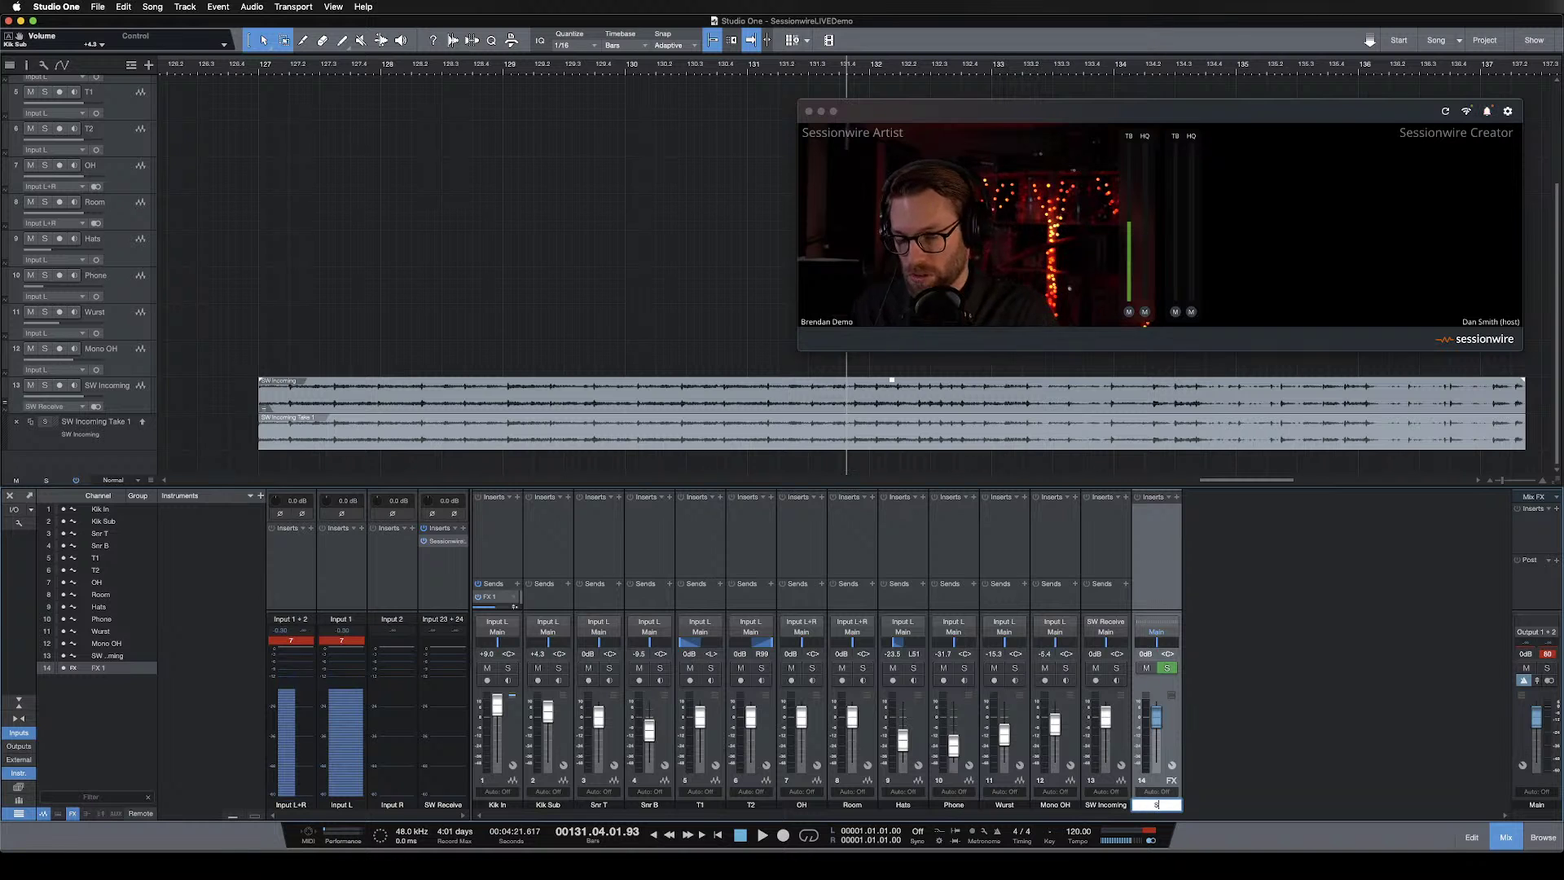
{"action": "key", "text": "Return"}
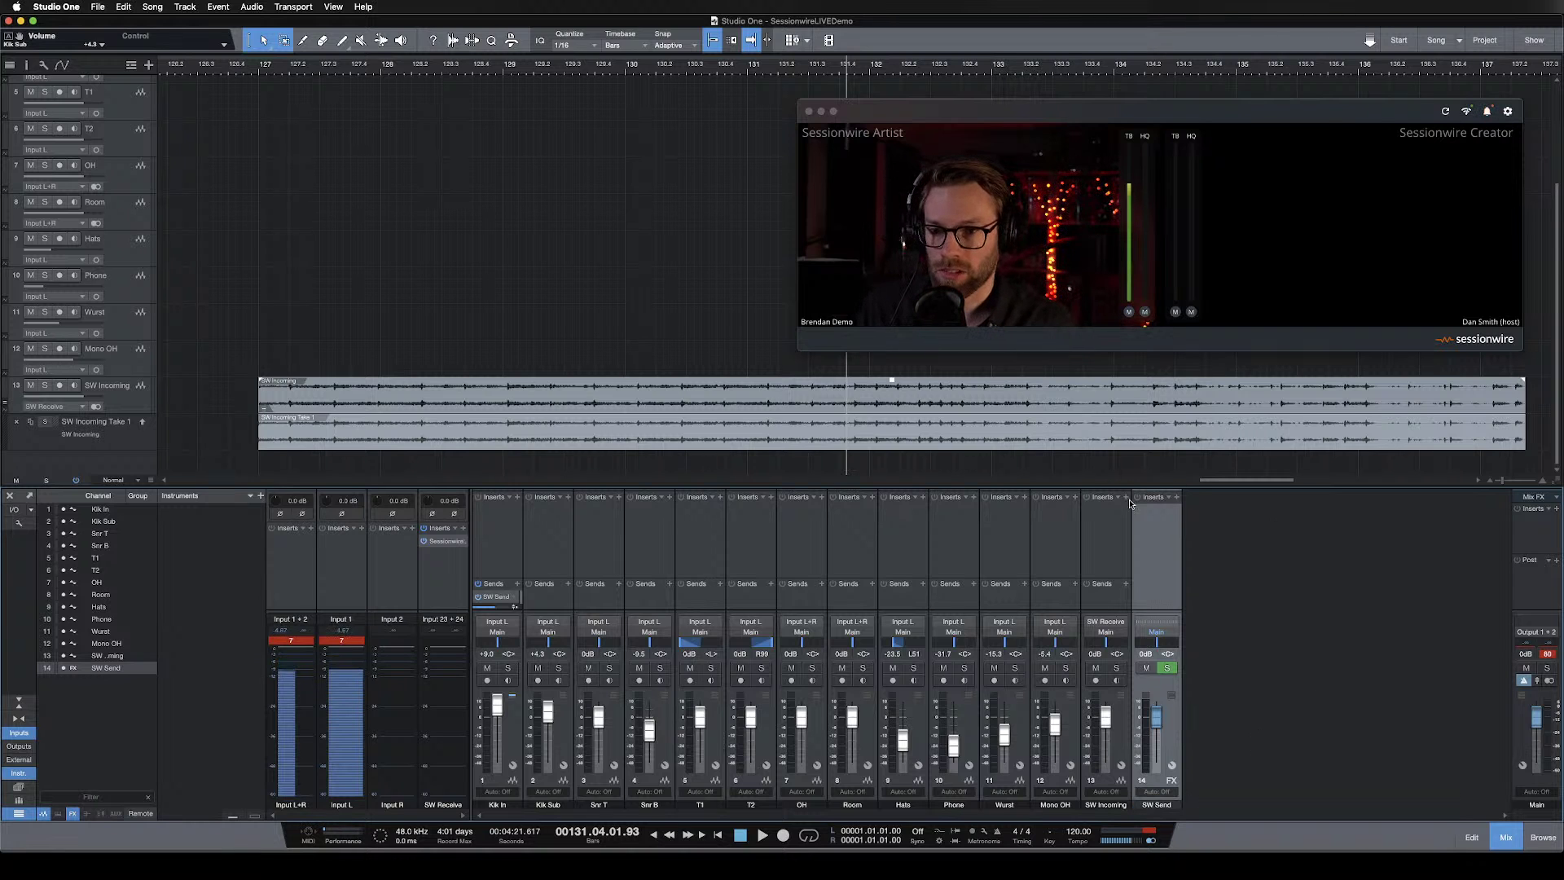
Insert the Sessionwire Send plug-in on the SW Send channel and close its window.
{"action": "left_click", "coordinate": [1176, 497]}
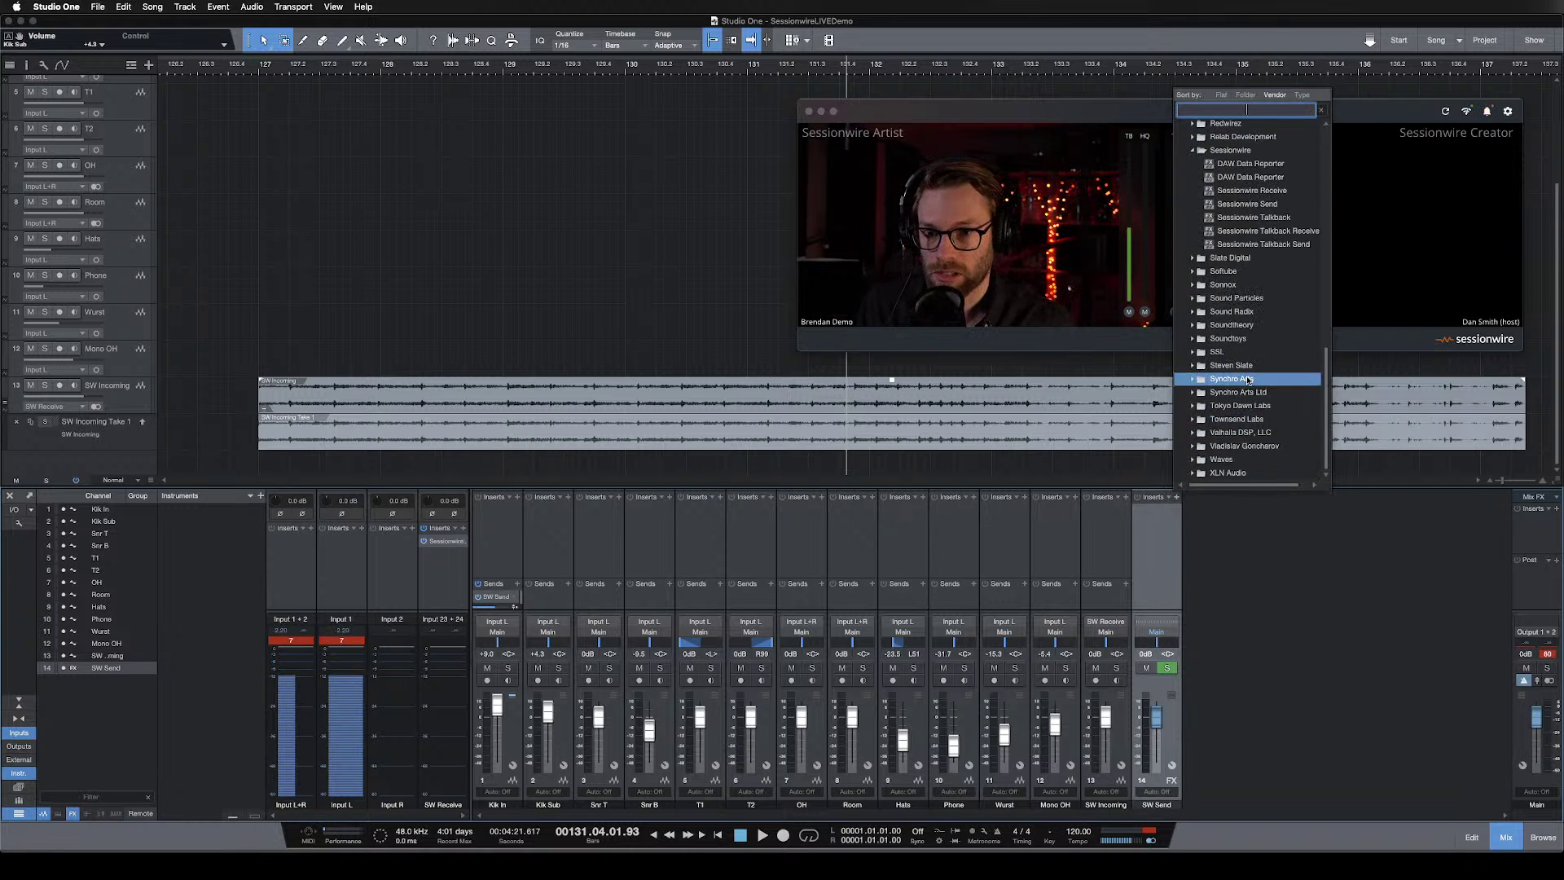
{"action": "left_click", "coordinate": [1247, 204]}
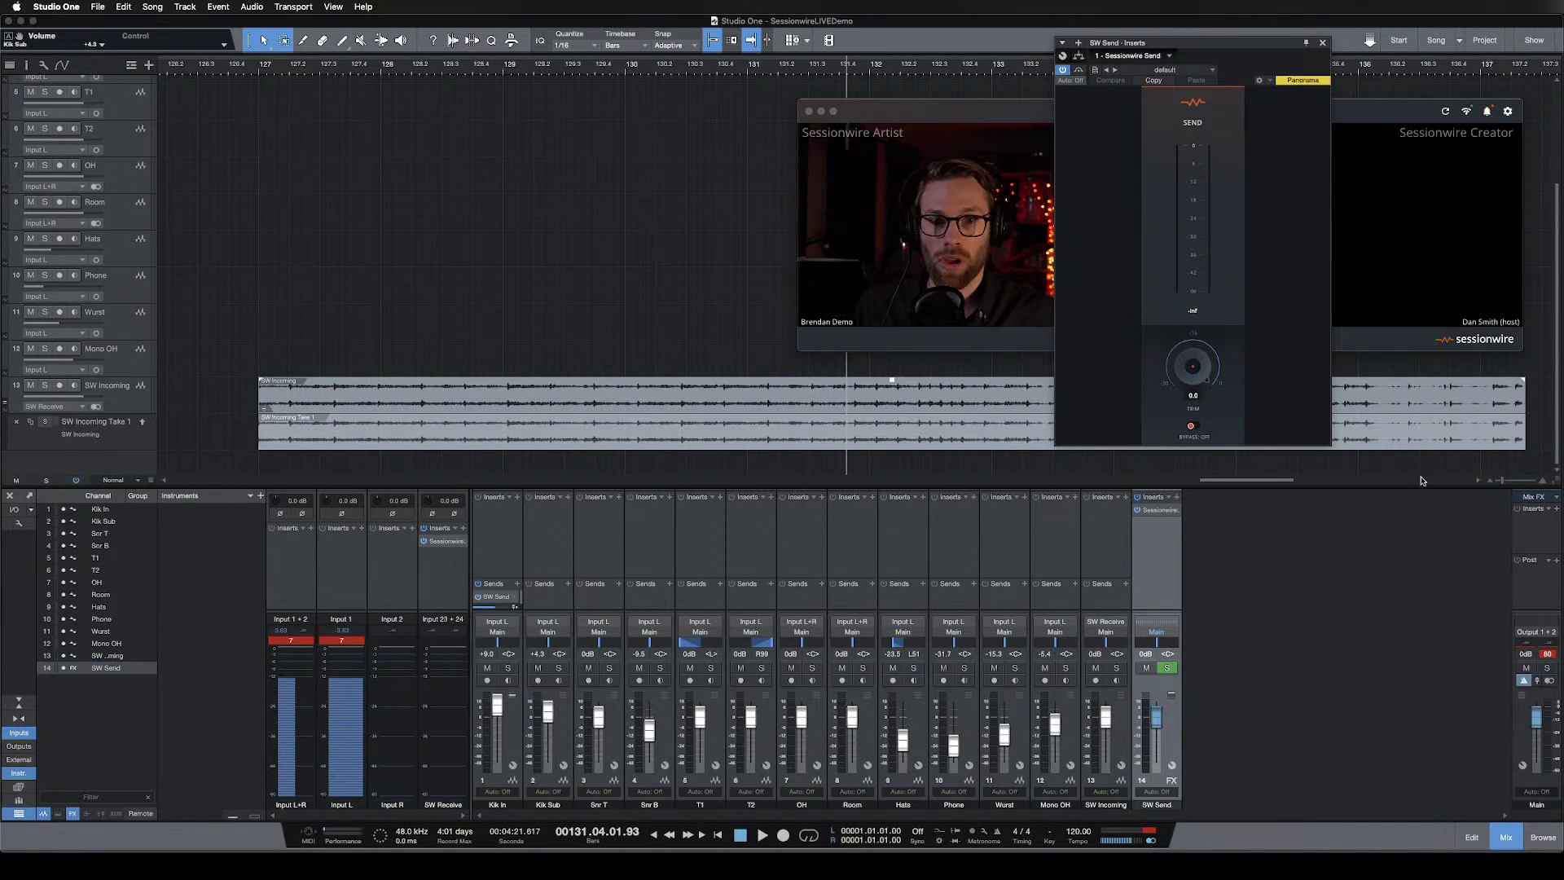
{"action": "key", "text": "super+Tab"}
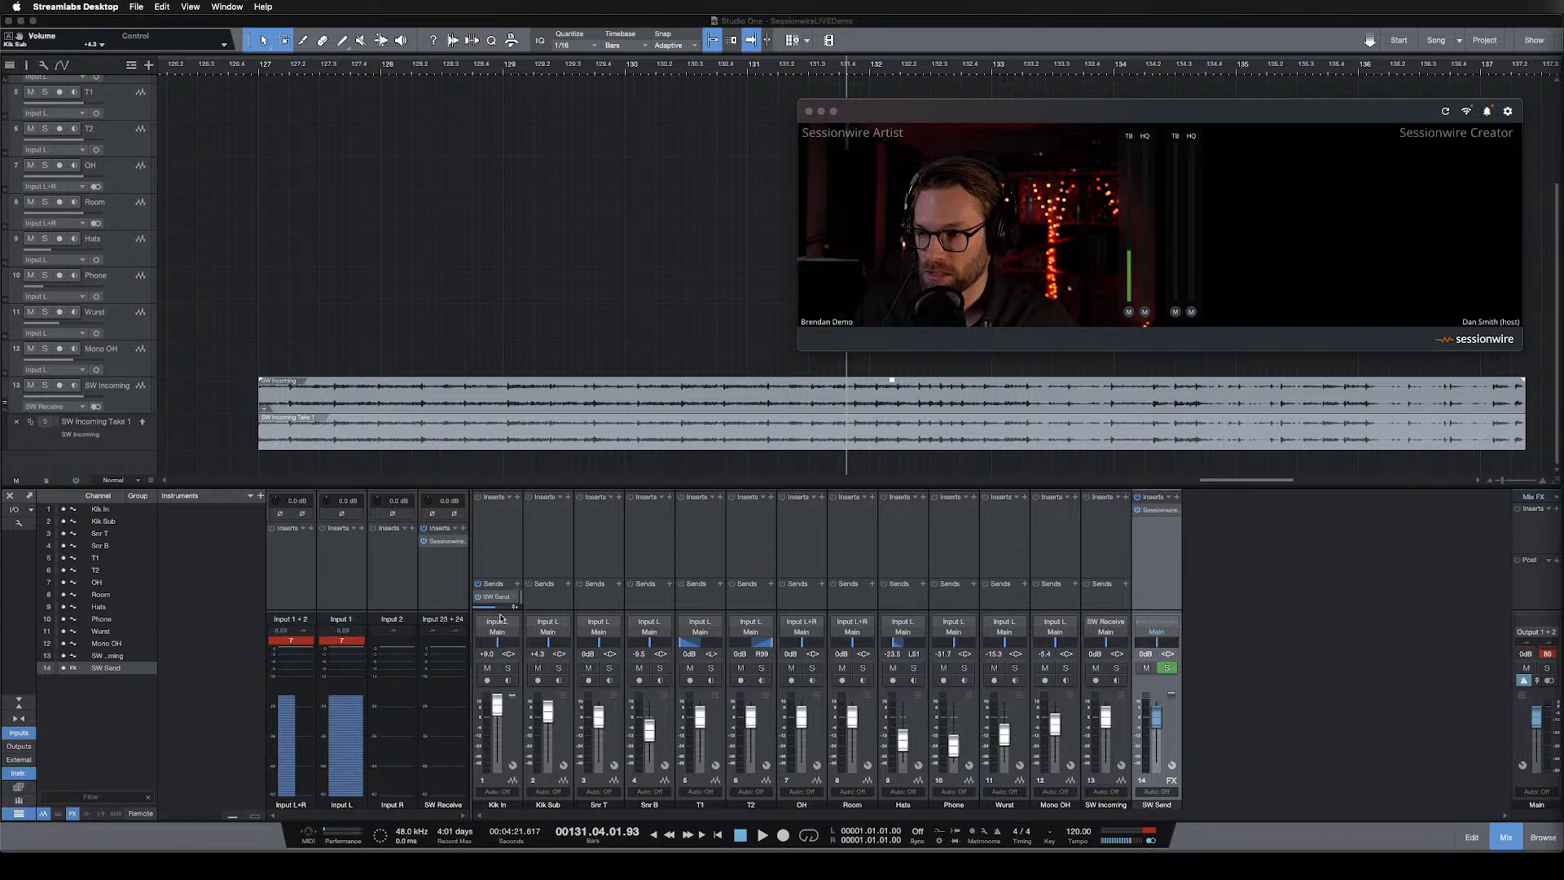
{"action": "left_click", "coordinate": [1316, 580]}
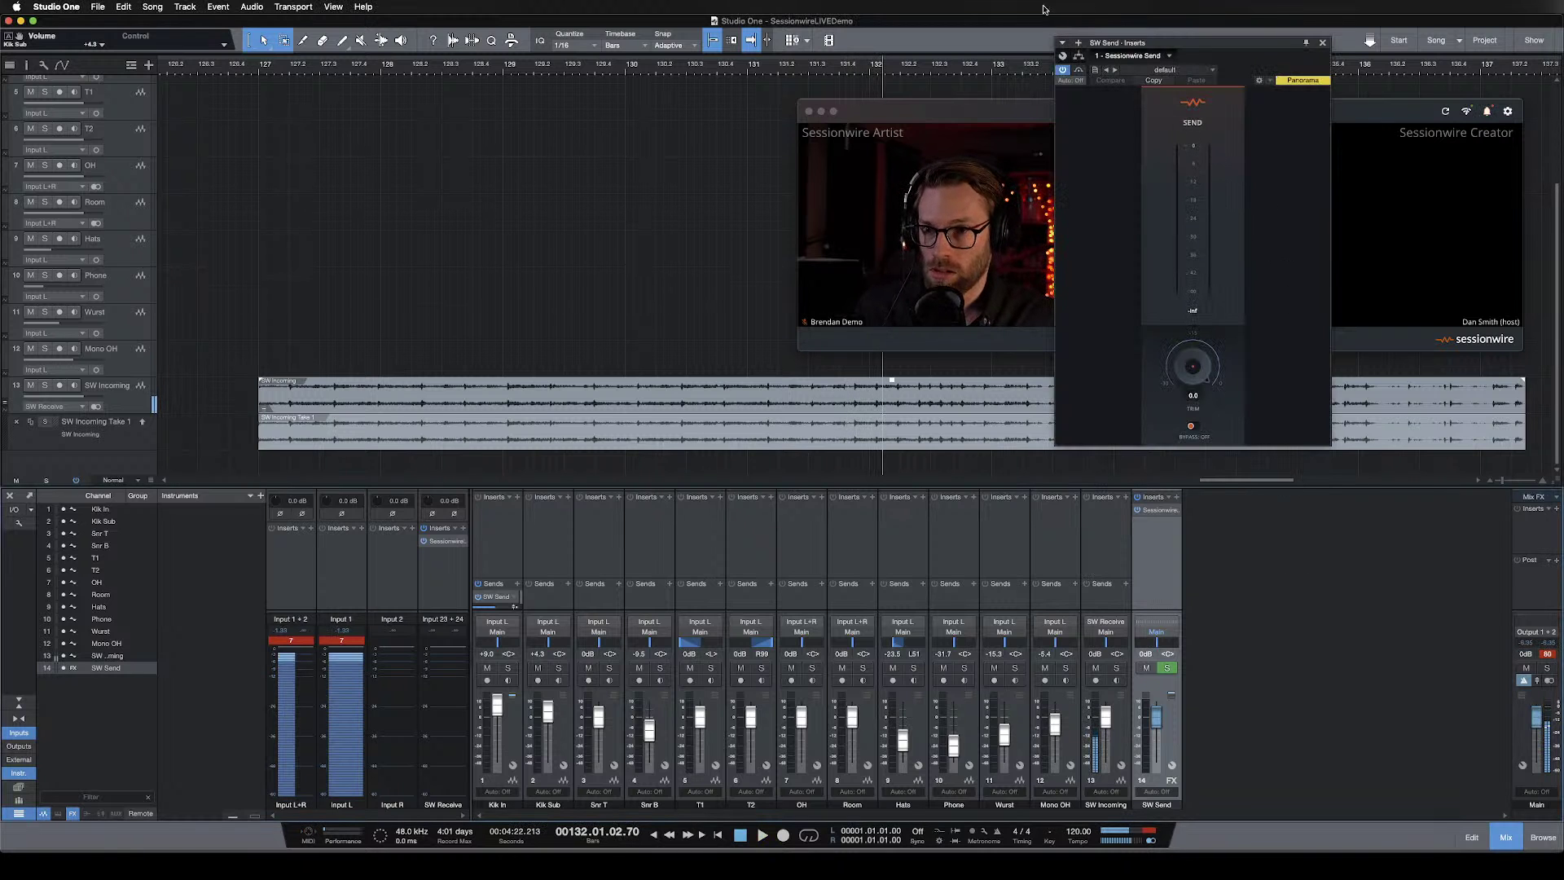
{"action": "left_click", "coordinate": [1324, 43]}
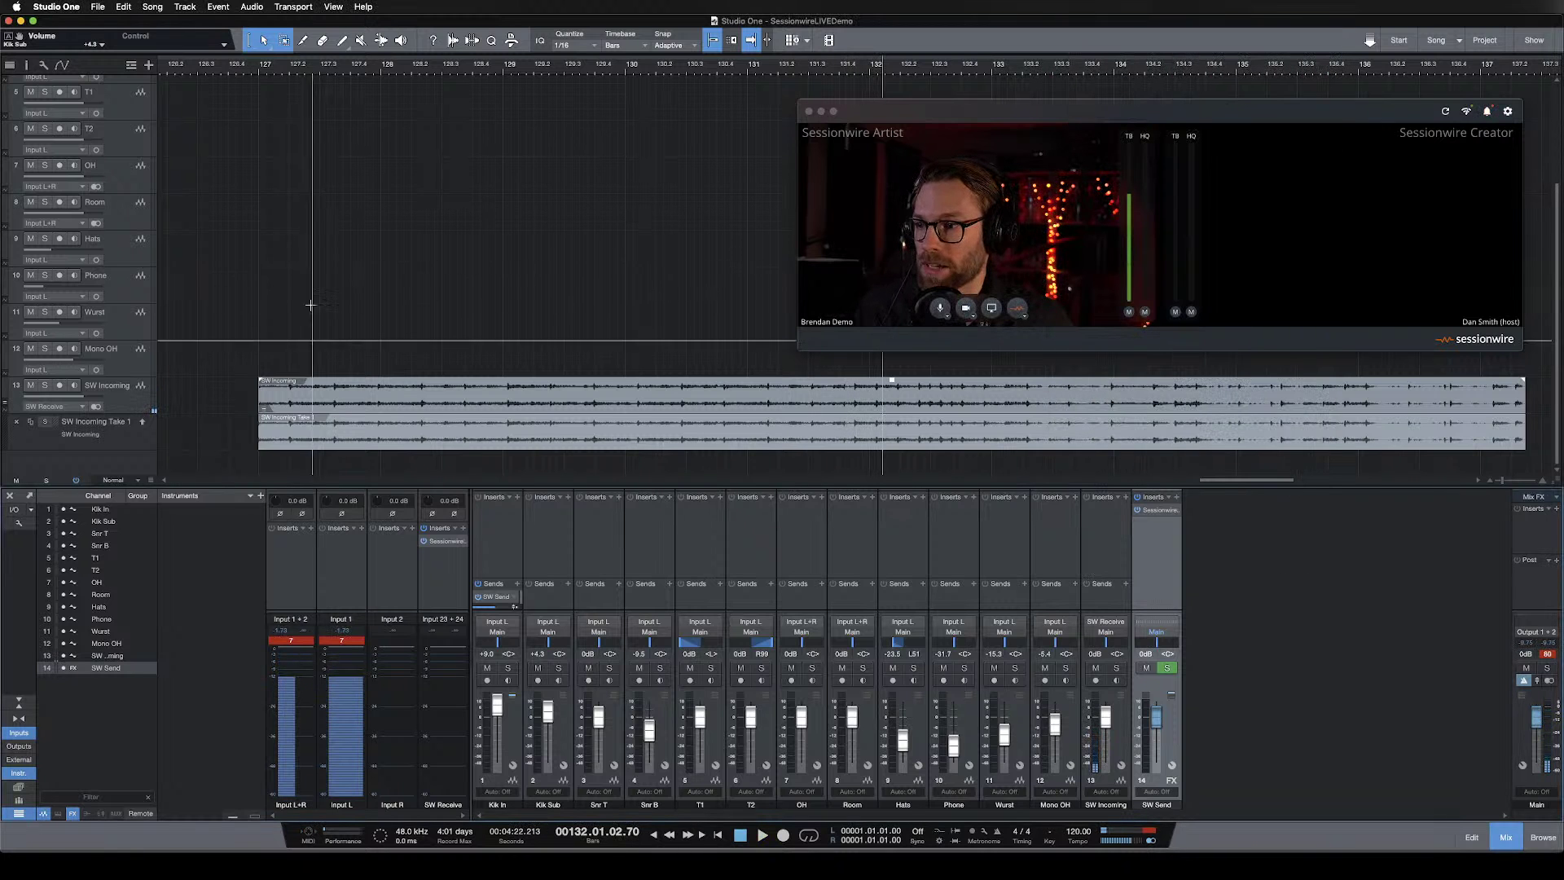
Play the song from about bar 103 and check the level in SW Send's Sessionwire Send plug-in, keeping its window clear of the call video.
{"action": "scroll", "coordinate": [287, 266], "scroll_direction": "left", "scroll_amount": 10}
{"action": "scroll", "coordinate": [288, 267], "scroll_direction": "up", "scroll_amount": 5}
{"action": "scroll", "coordinate": [283, 232], "scroll_direction": "left", "scroll_amount": 4}
{"action": "left_click", "coordinate": [224, 66]}
{"action": "key", "text": "space"}
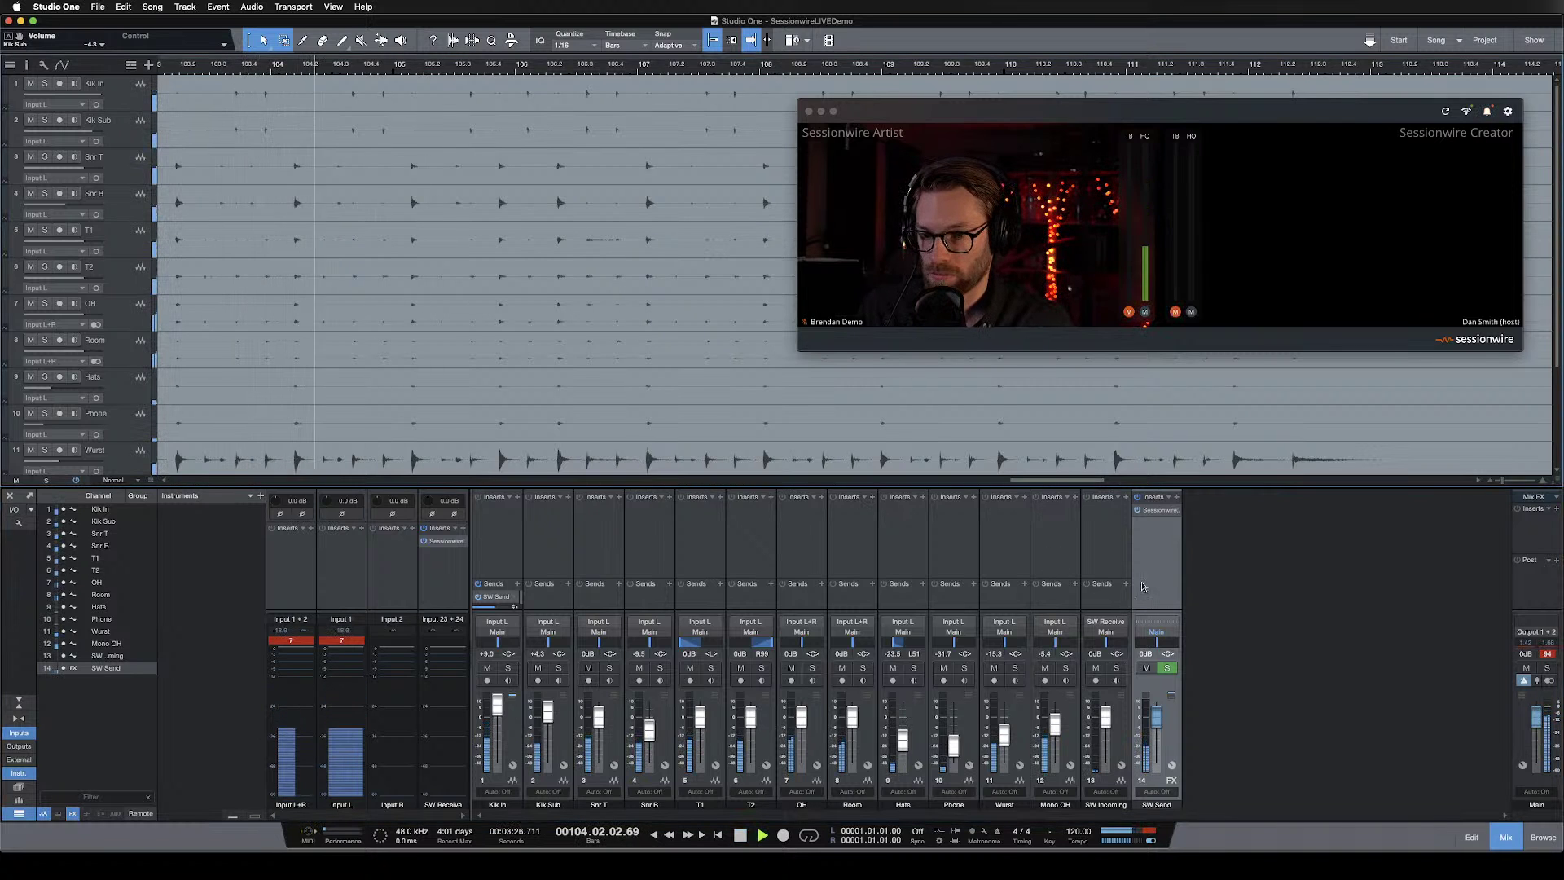
{"action": "left_click", "coordinate": [1161, 509]}
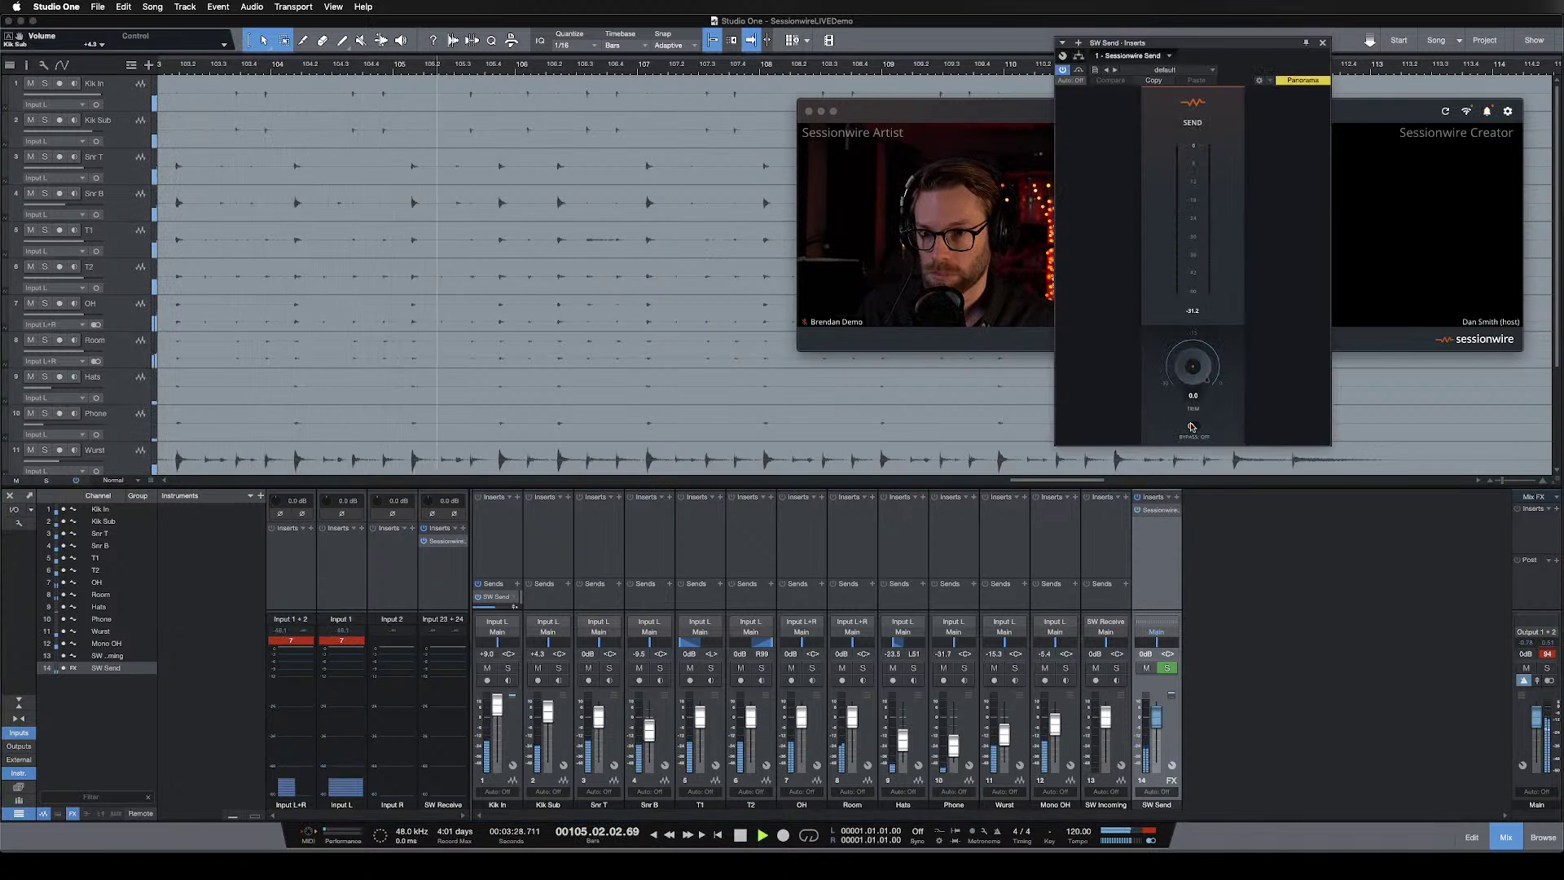
{"action": "left_click_drag", "start_coordinate": [1239, 43], "coordinate": [1418, 402]}
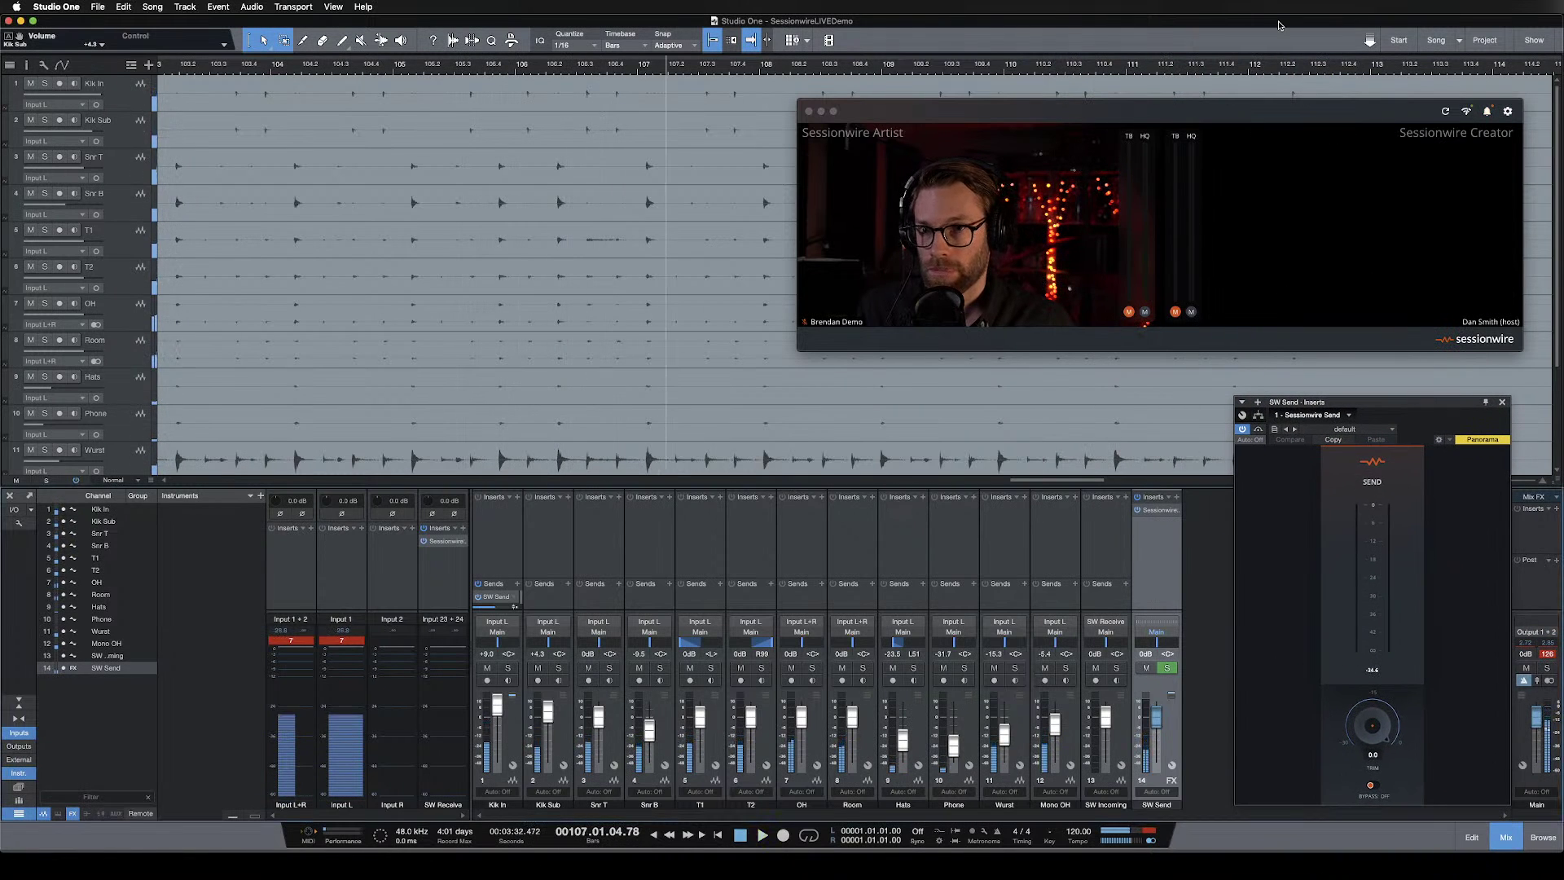
Copy Kik In's send to SW Send onto all the other track channels through SW Incoming, and move the plug-in window off the mixer.
{"action": "left_click_drag", "start_coordinate": [511, 604], "coordinate": [1106, 602]}
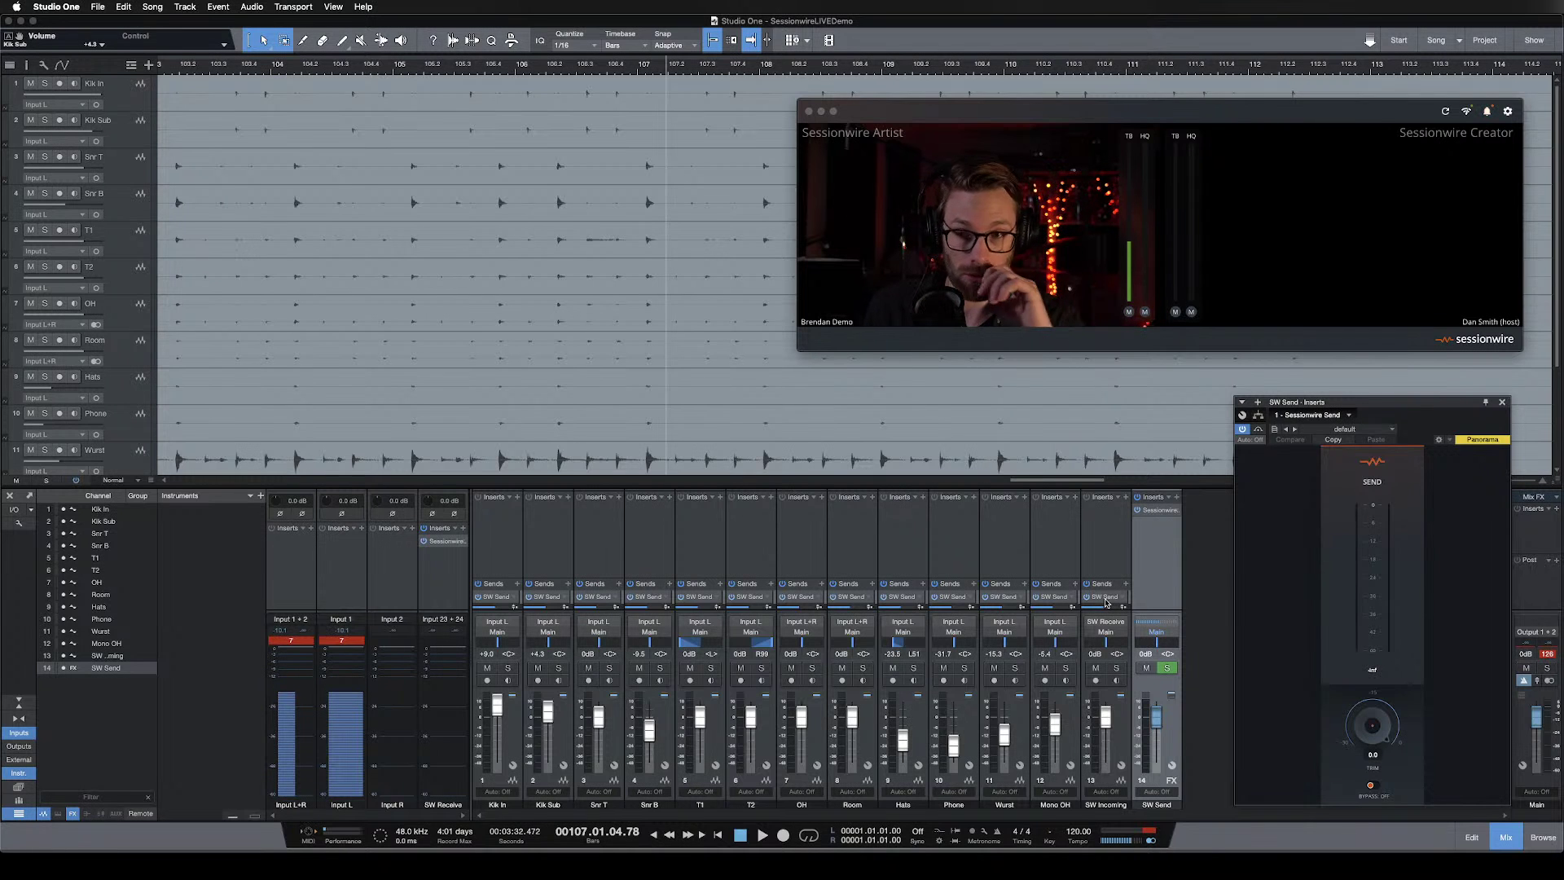
{"action": "left_click_drag", "start_coordinate": [1340, 411], "coordinate": [584, 62]}
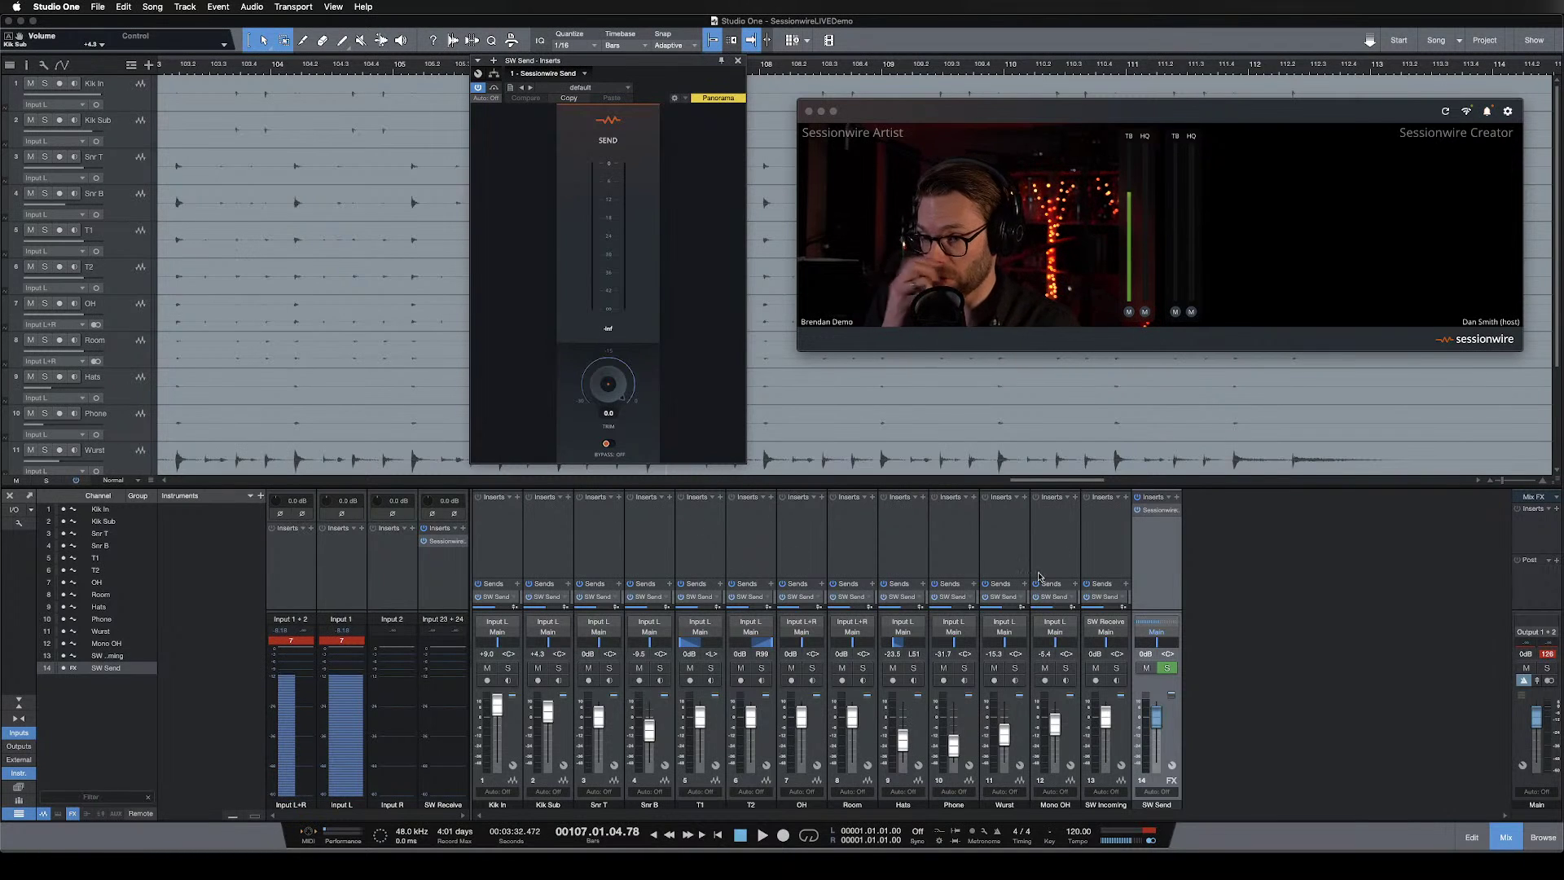
Enlarge the mixer and its sends section to expose the send controls, and close the SW Incoming inserts window.
{"action": "left_click", "coordinate": [1104, 568]}
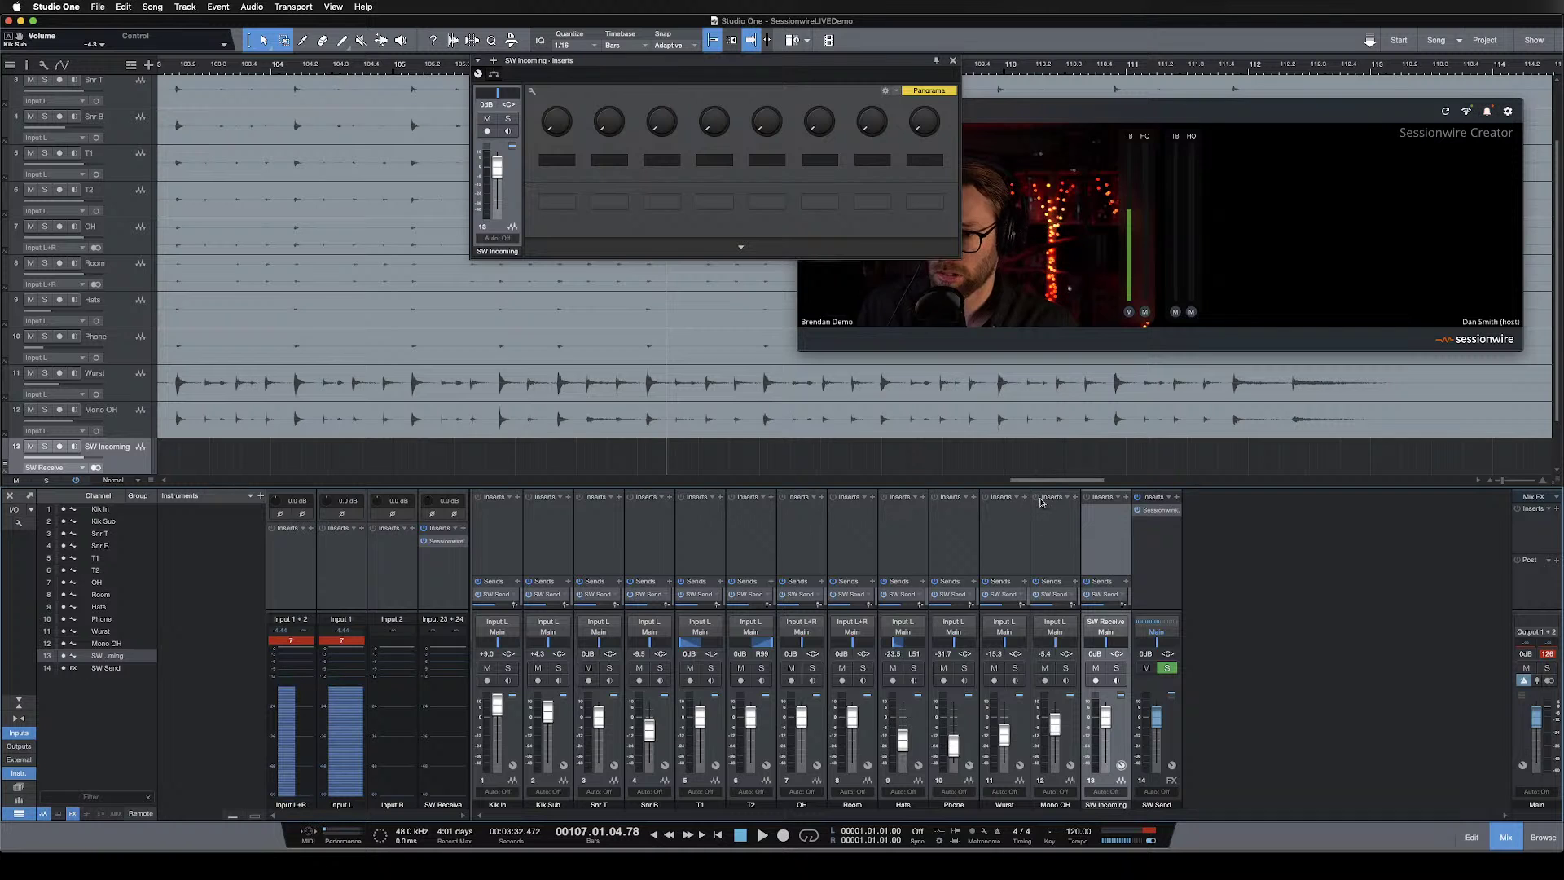
{"action": "left_click_drag", "start_coordinate": [1043, 487], "coordinate": [1043, 460]}
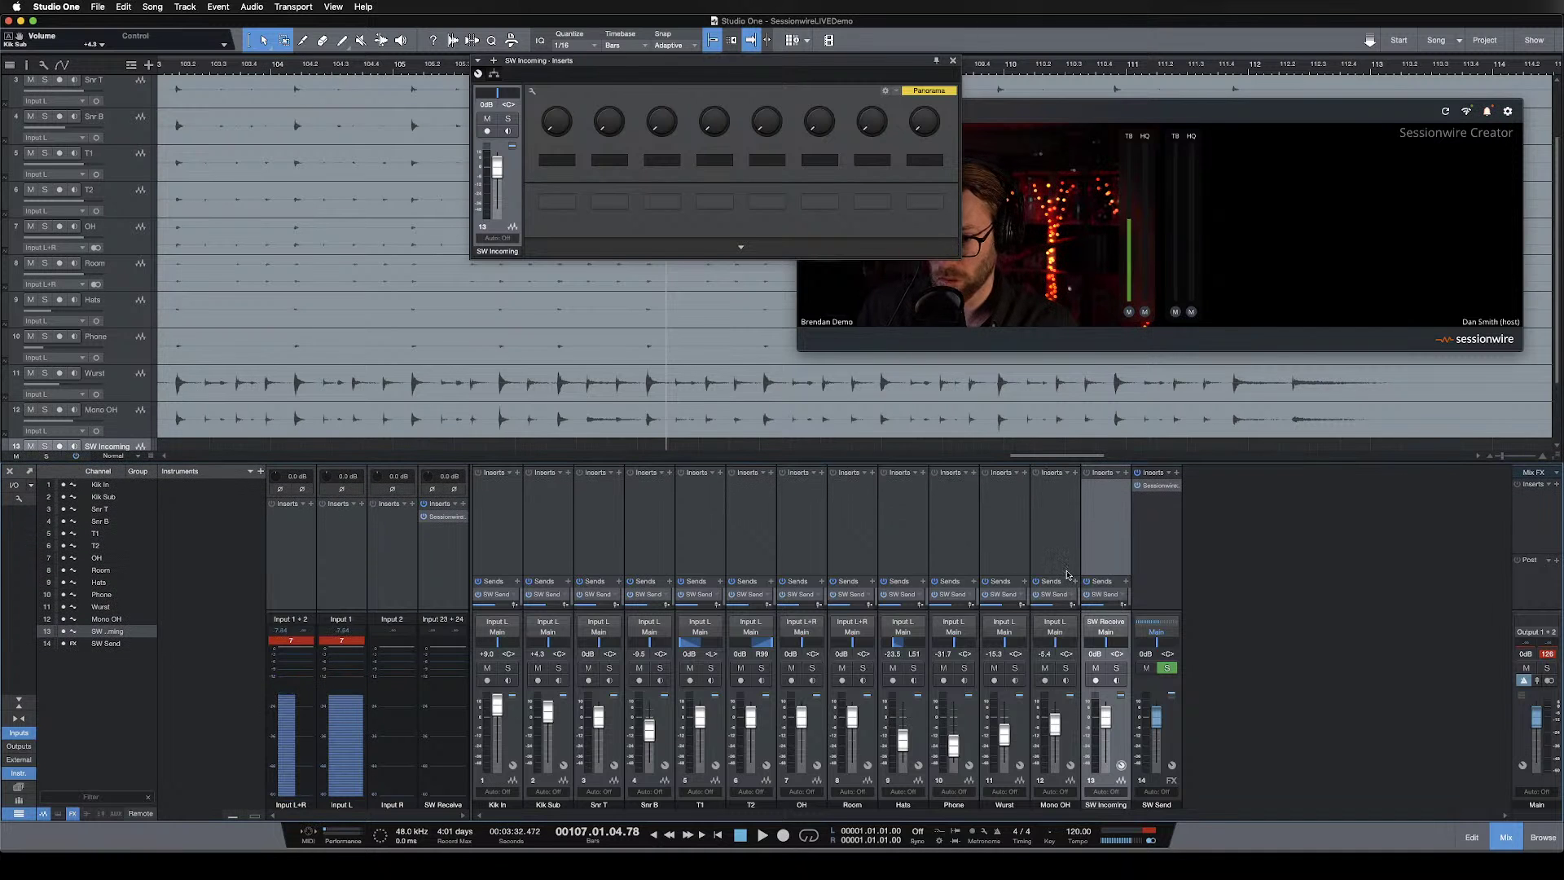
{"action": "left_click_drag", "start_coordinate": [1066, 576], "coordinate": [1064, 532]}
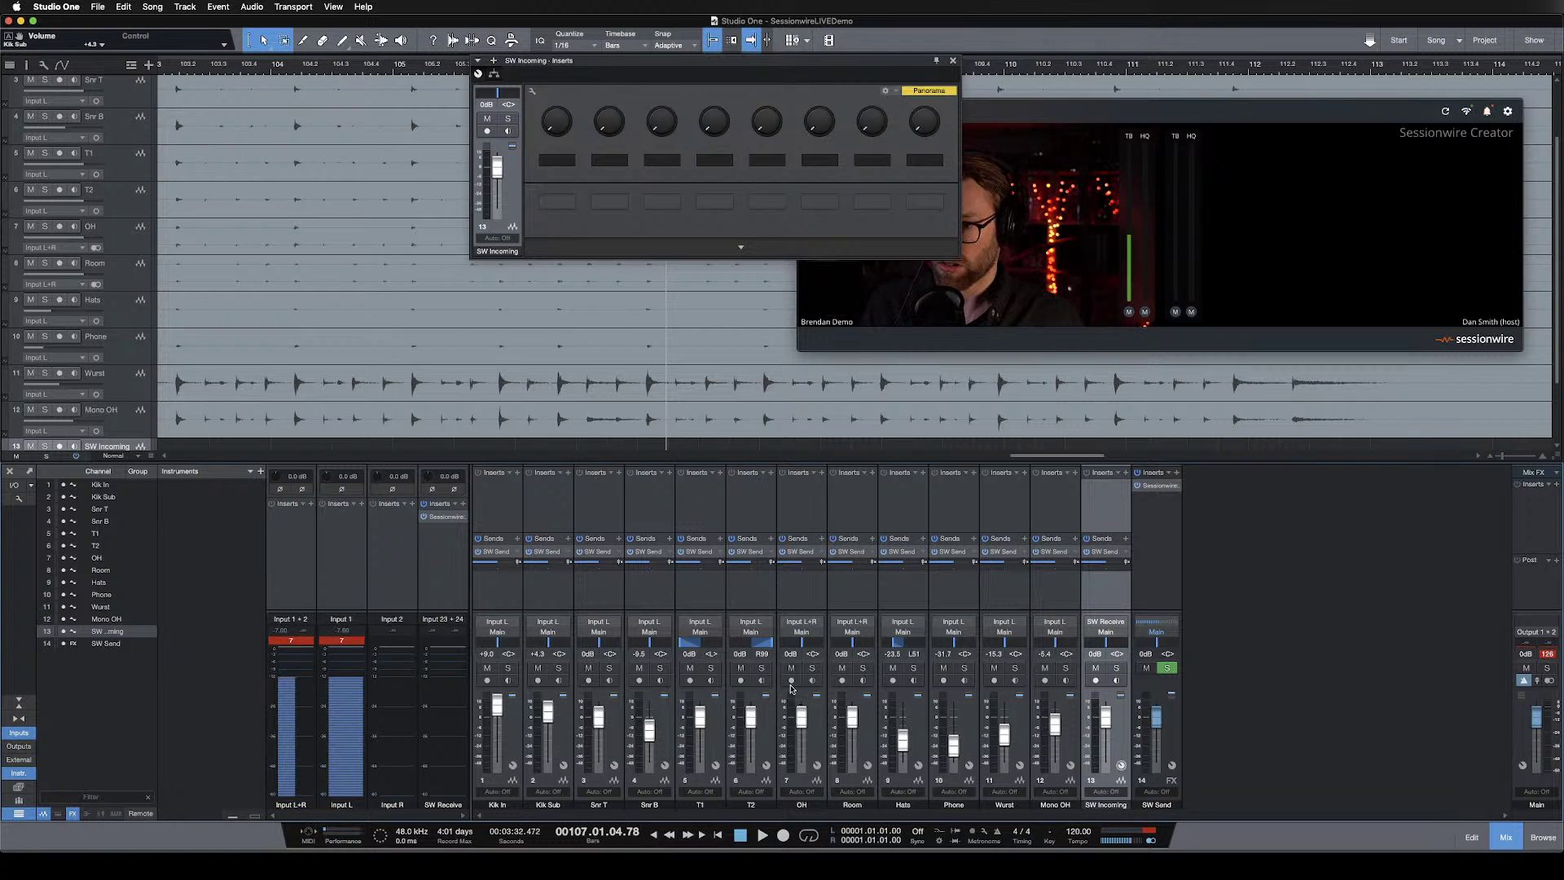
{"action": "left_click", "coordinate": [519, 562]}
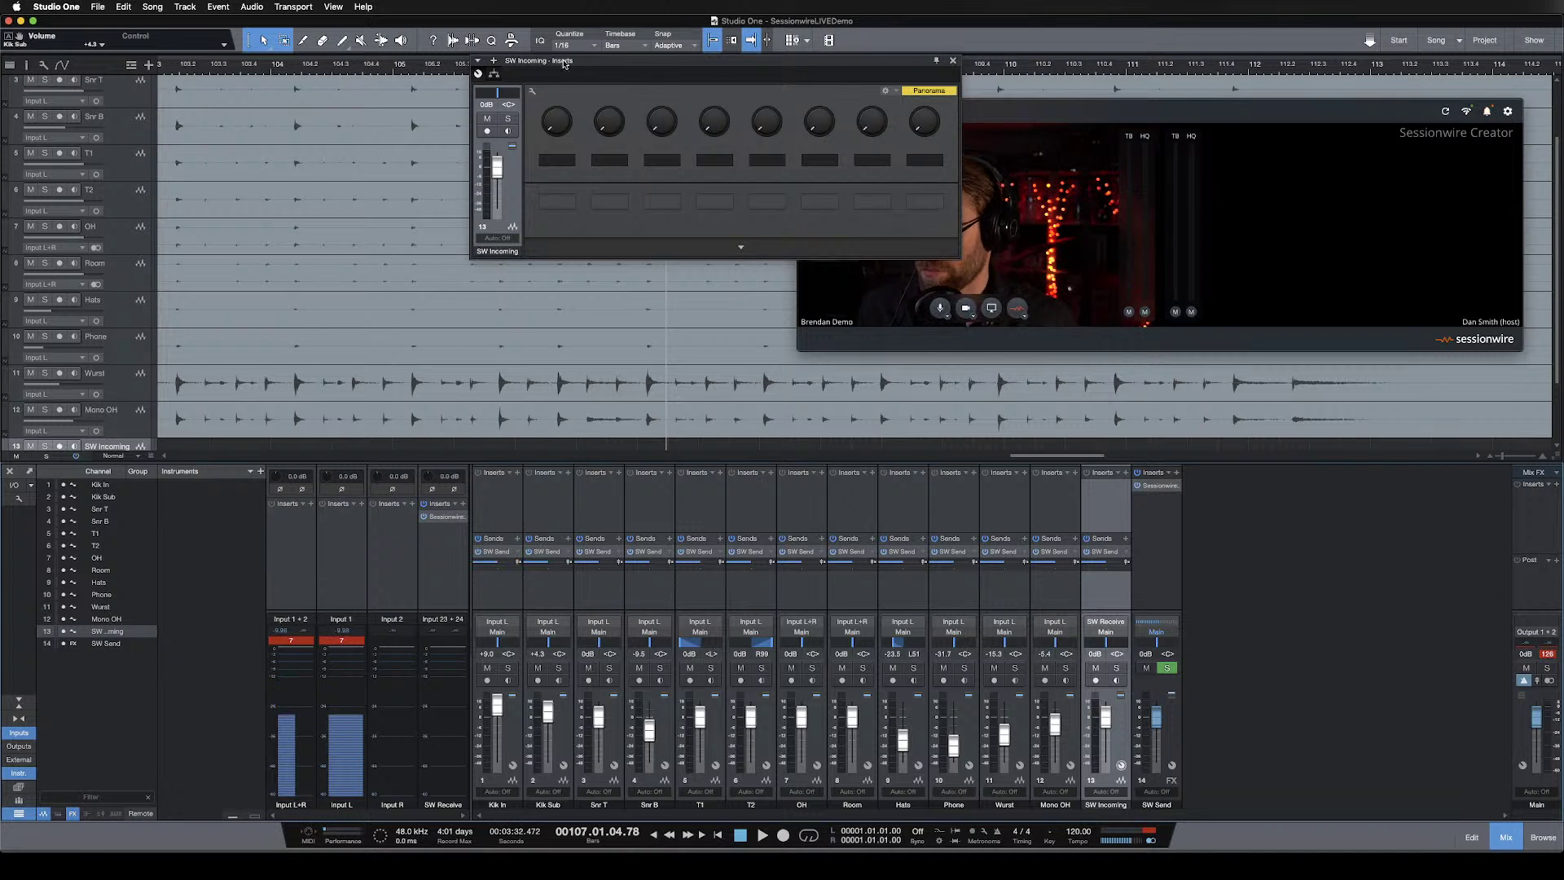
{"action": "left_click", "coordinate": [954, 62]}
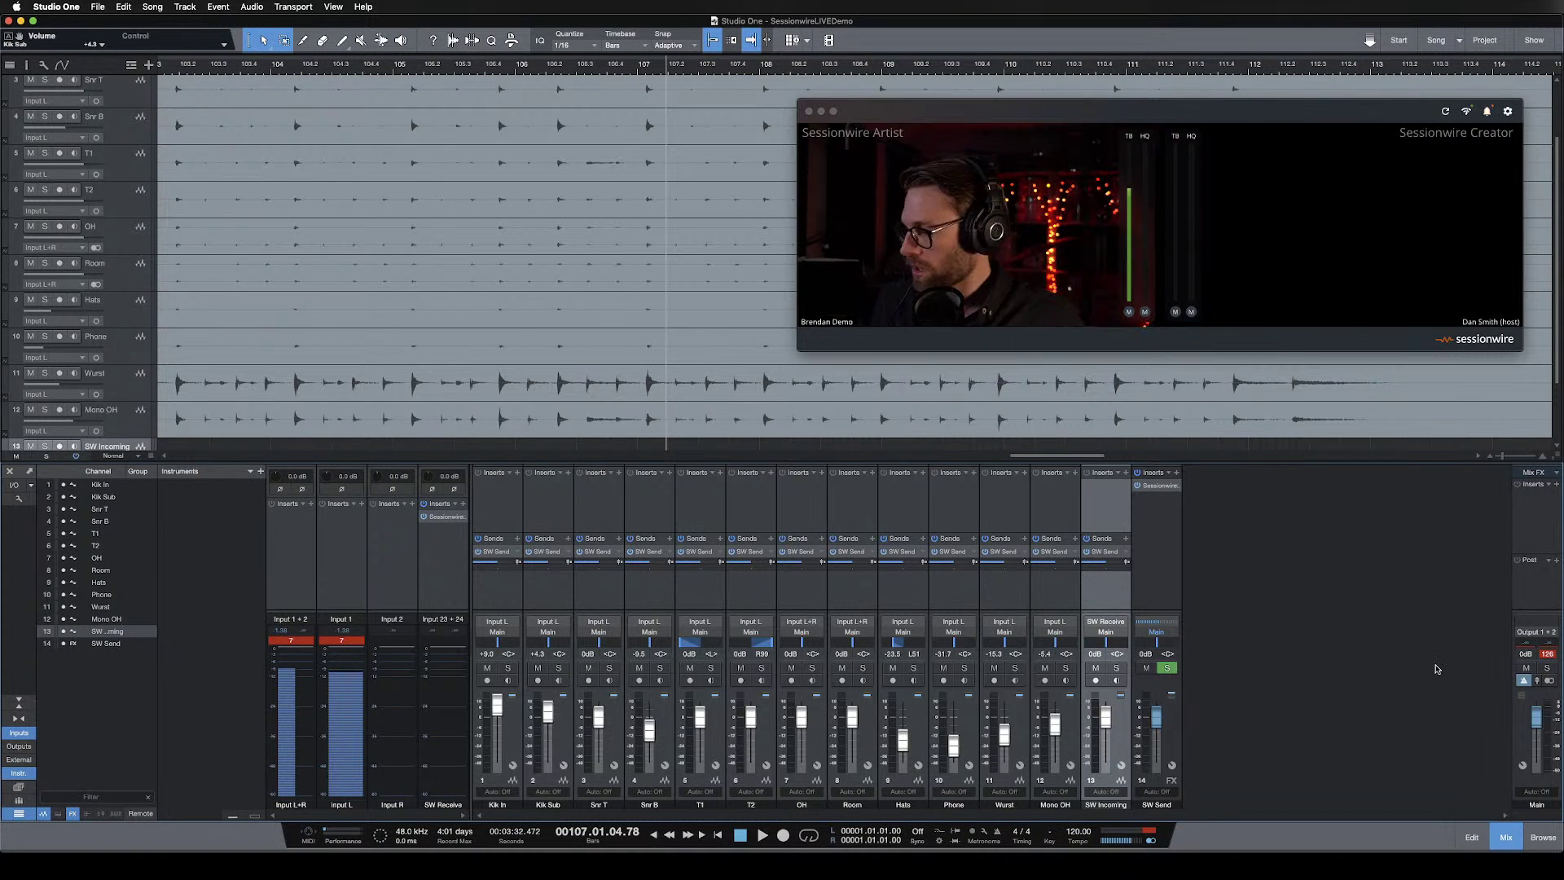
{"action": "key", "text": "super+Tab"}
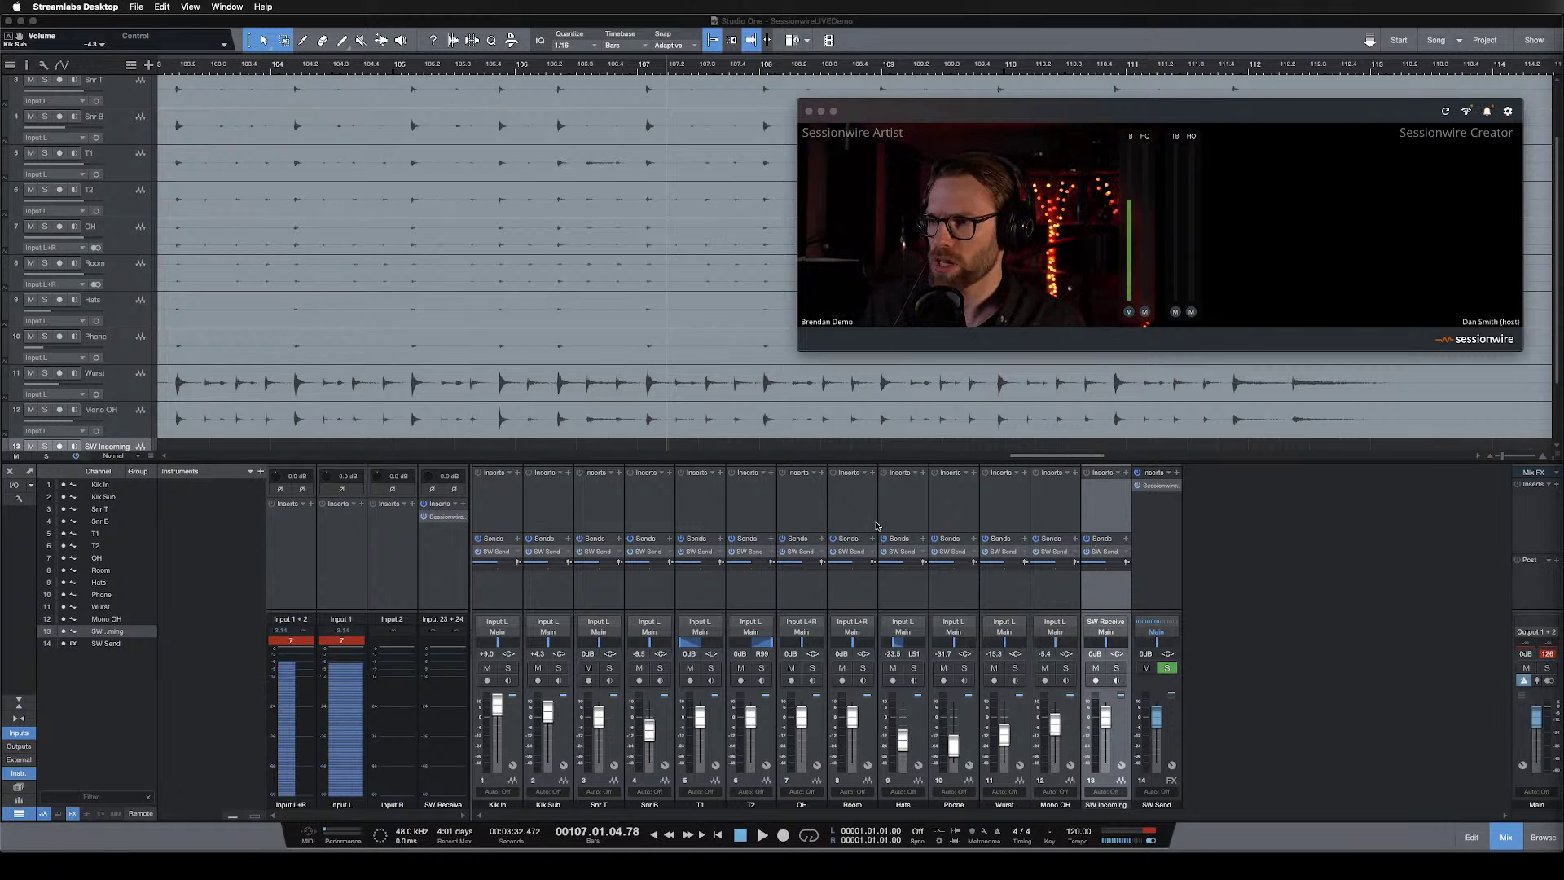
{"action": "left_click", "coordinate": [1290, 648]}
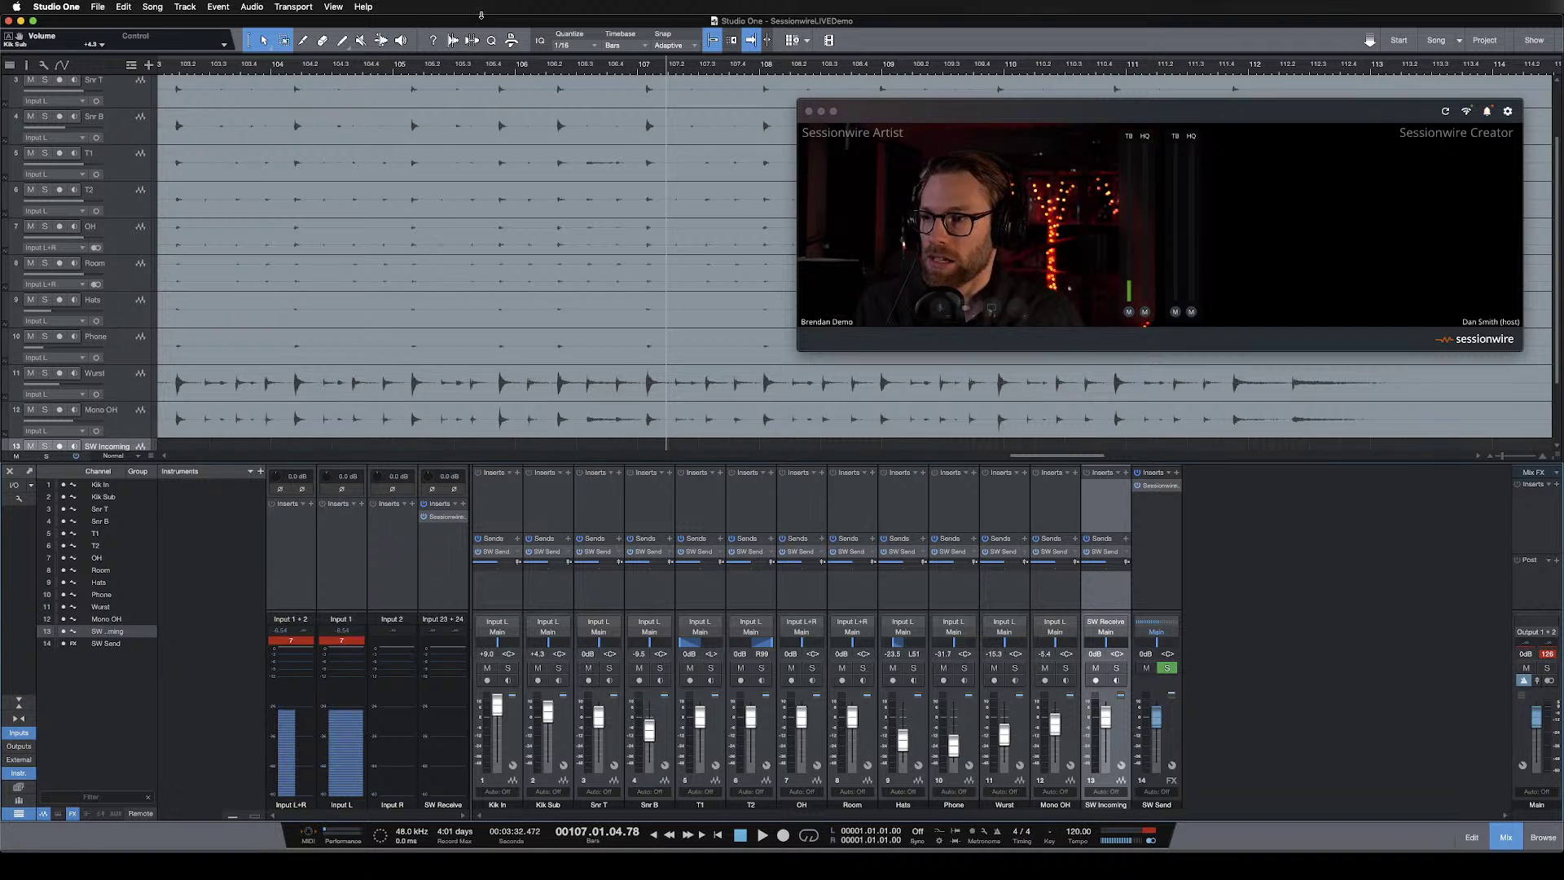
Add a mono audio track and name it SW TB Send.
{"action": "left_click", "coordinate": [185, 7]}
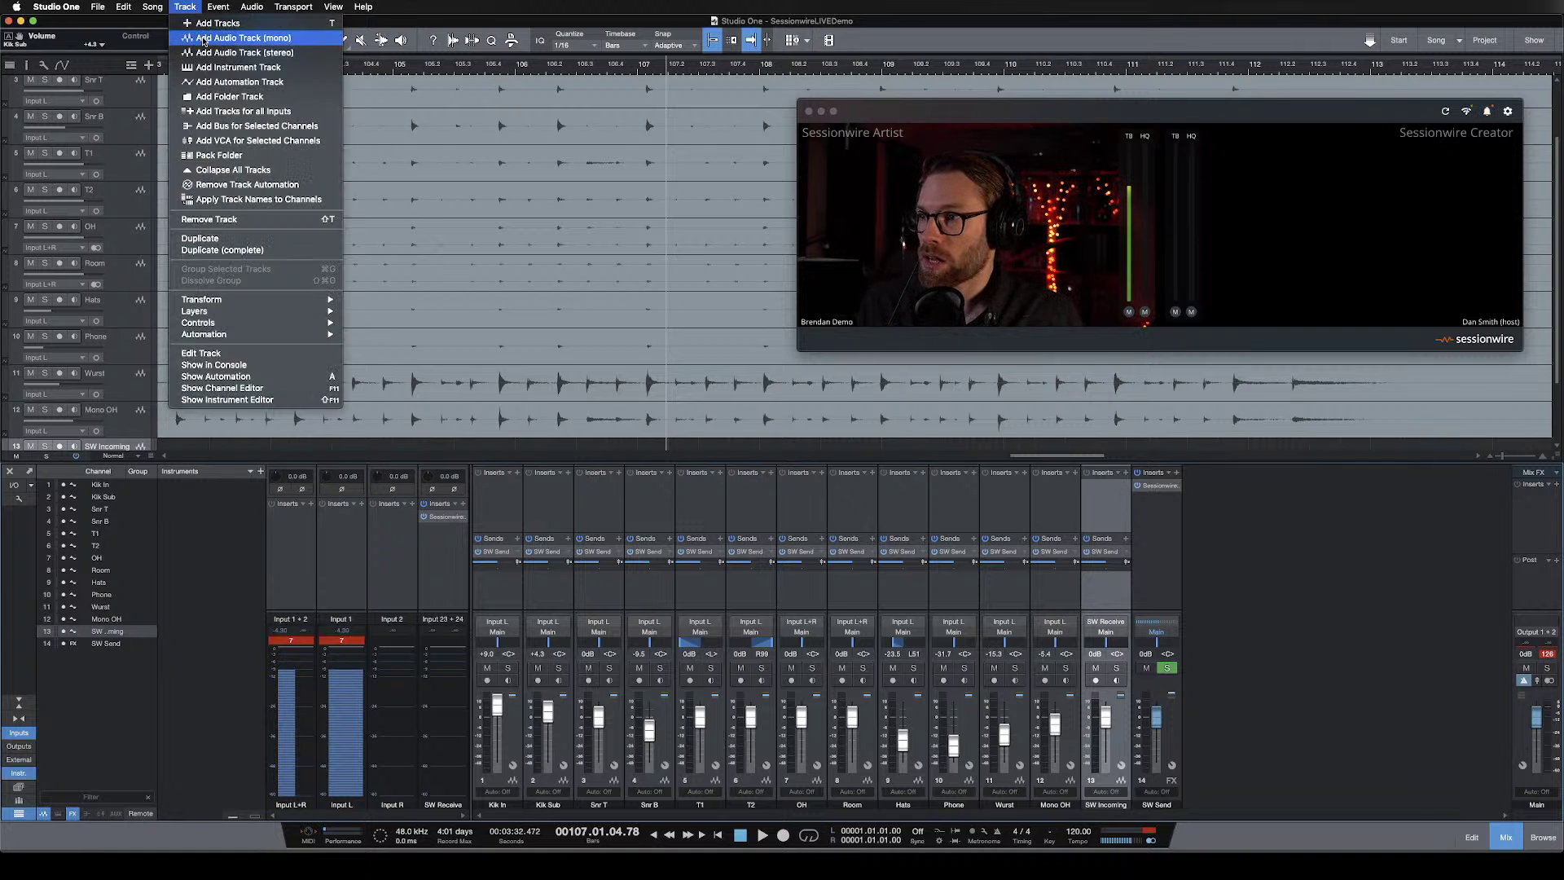
{"action": "left_click", "coordinate": [236, 38]}
{"action": "double_click", "coordinate": [1167, 805]}
{"action": "type", "text": "SW TB Send"}
{"action": "key", "text": "Return"}
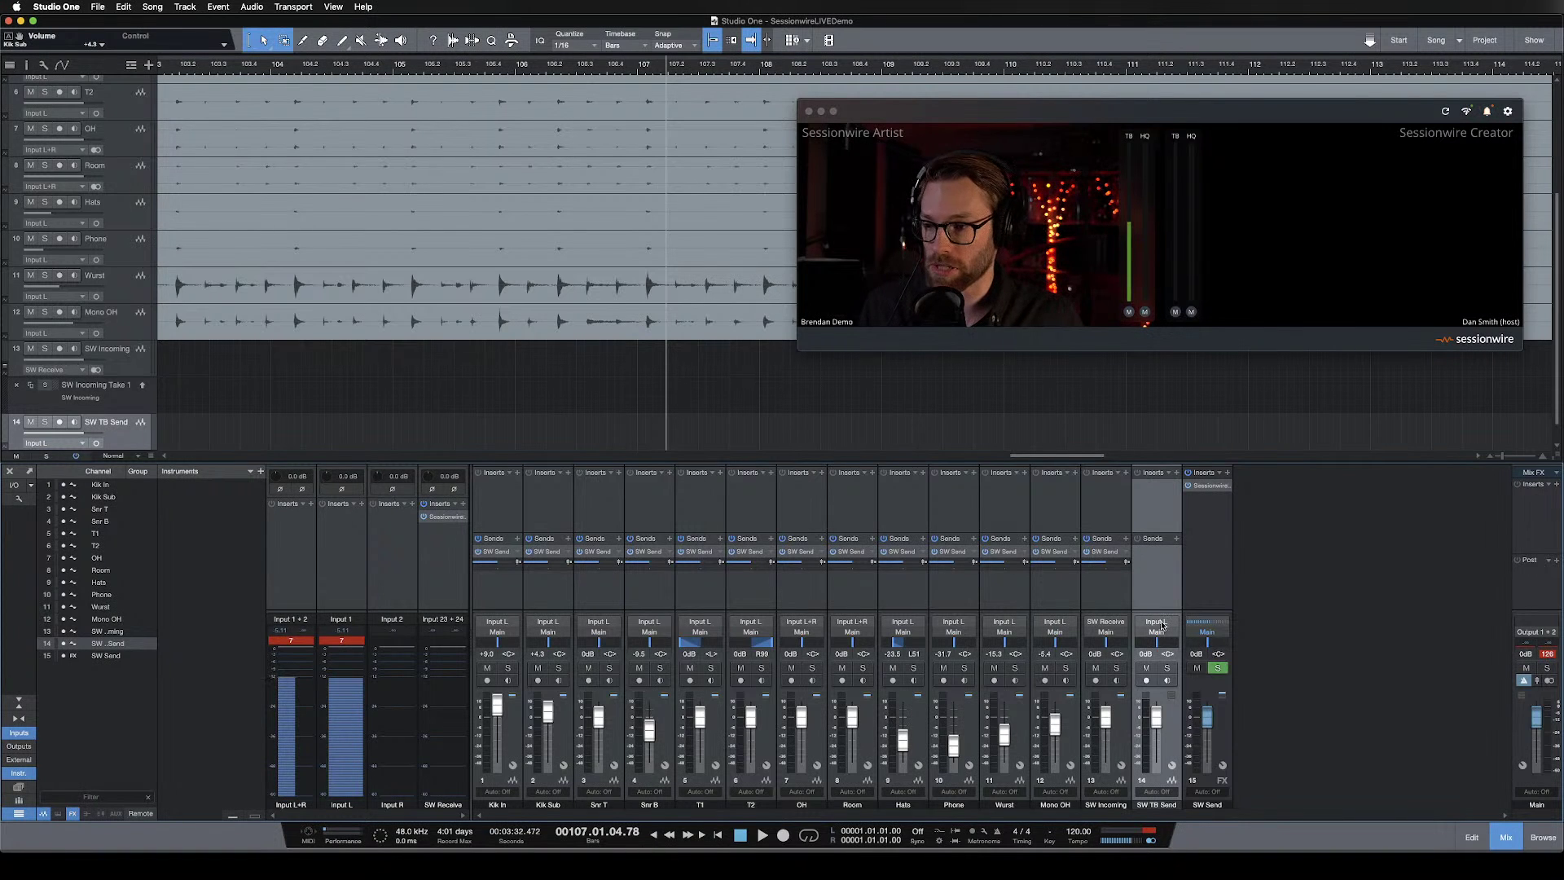
In the song's audio input setup, rename Input L as Input 1 and Input R as Input 2, and apply the changes.
{"action": "left_click", "coordinate": [14, 485]}
{"action": "left_click", "coordinate": [609, 360]}
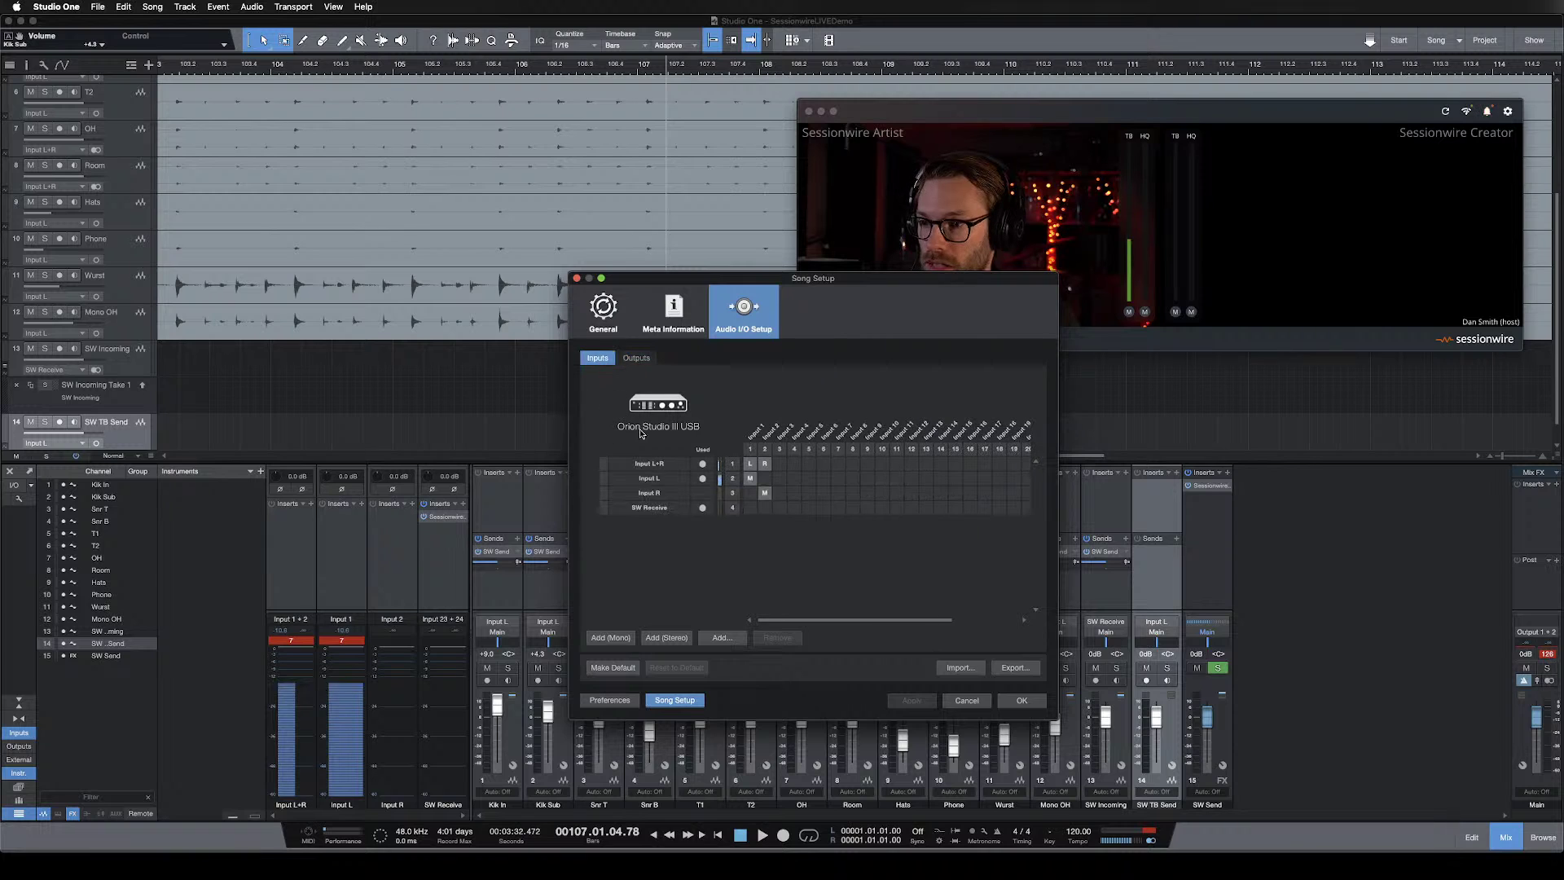
{"action": "double_click", "coordinate": [650, 482]}
{"action": "type", "text": "Input 1"}
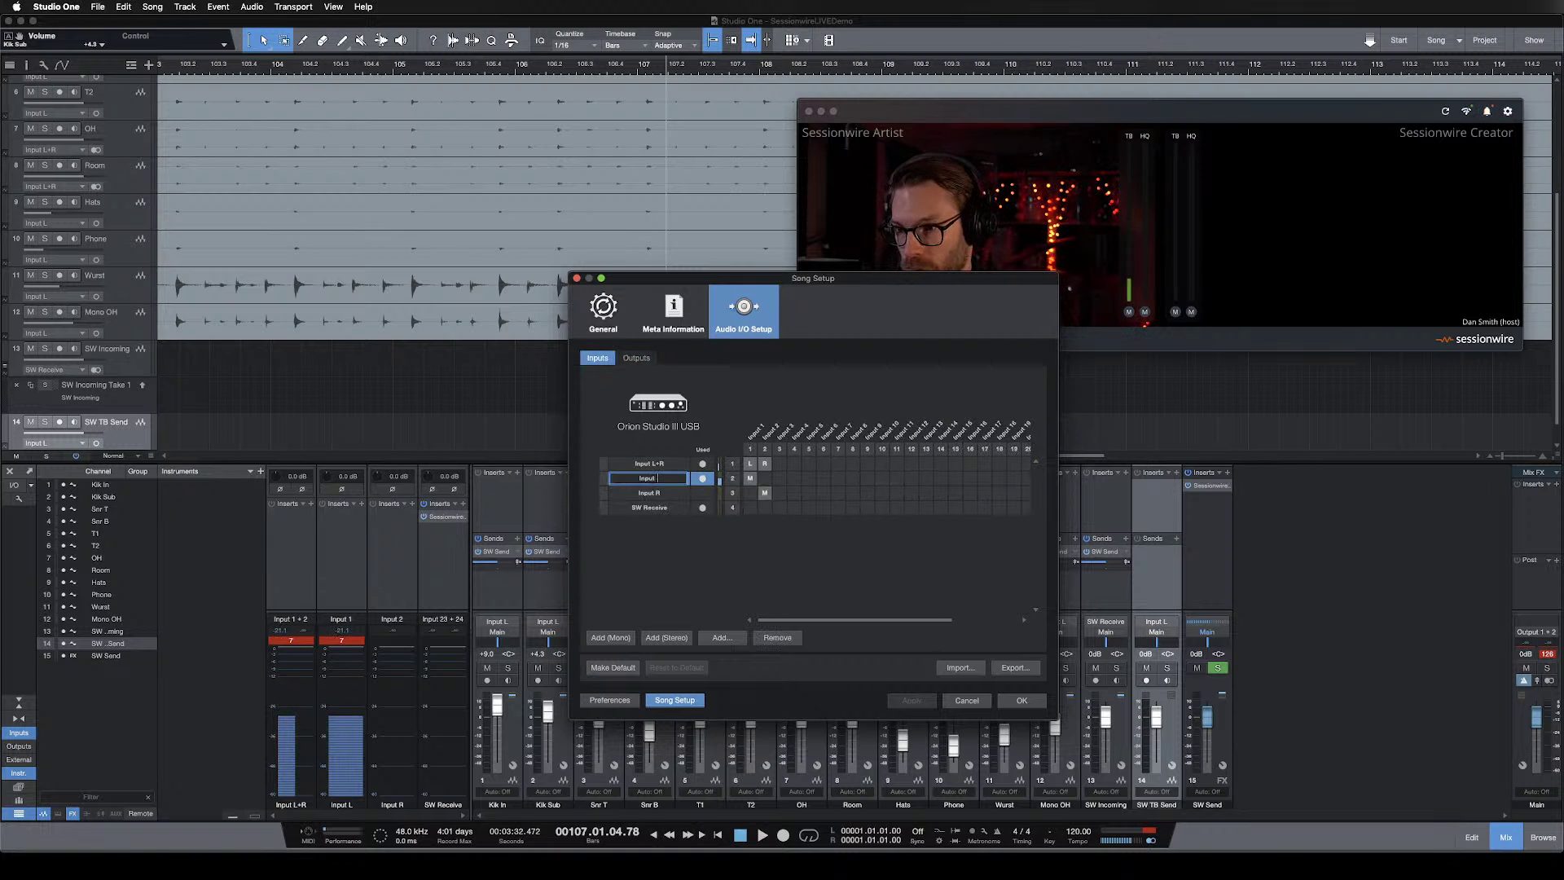
{"action": "key", "text": "Tab"}
{"action": "type", "text": "I"}
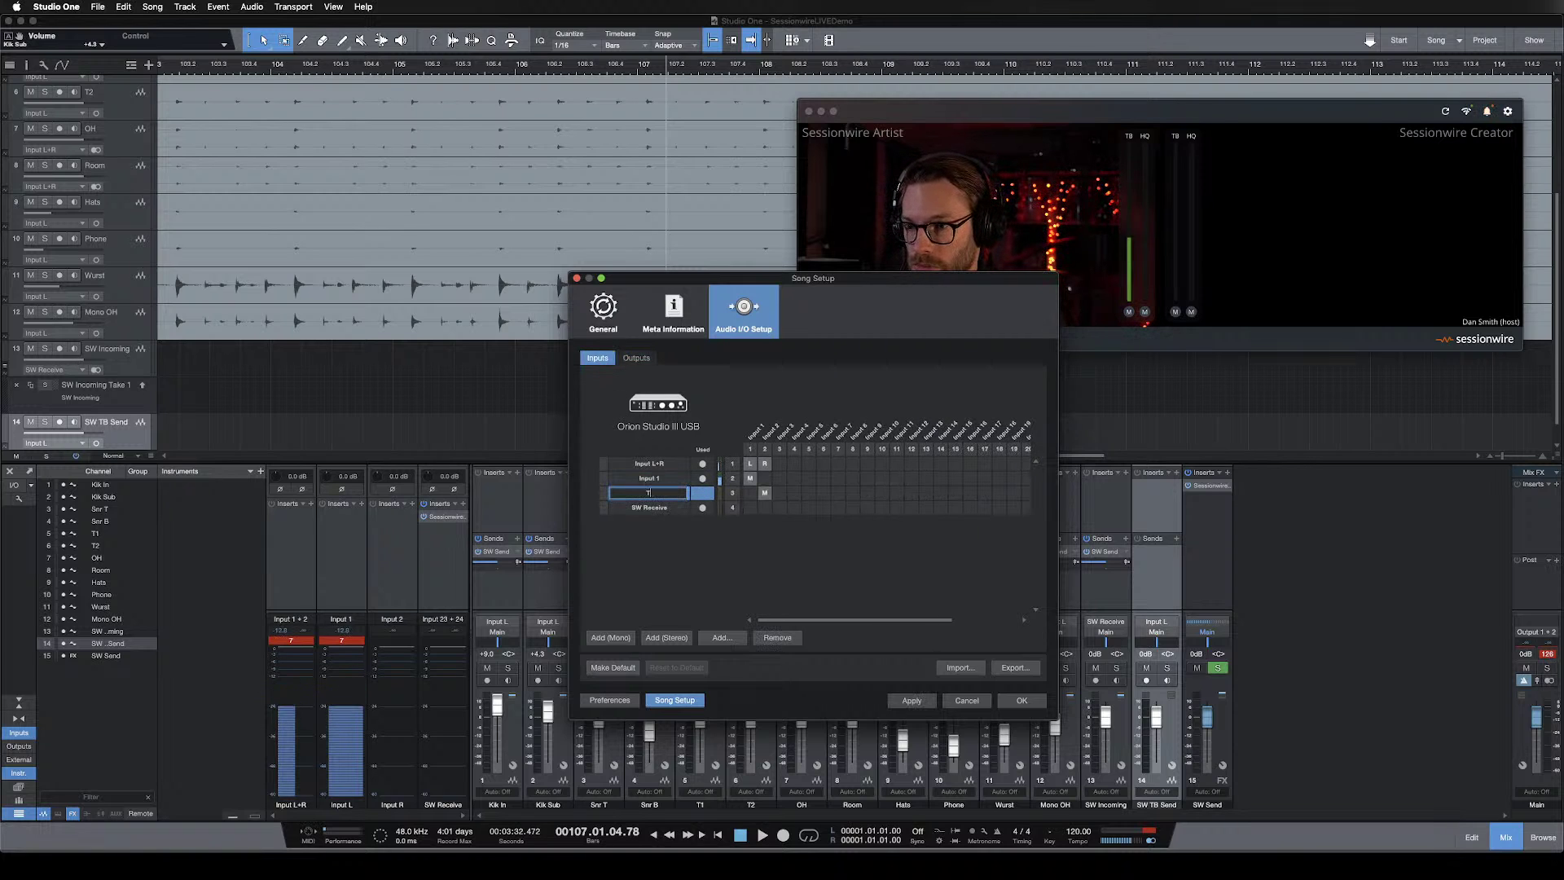
{"action": "type", "text": "nput 2"}
{"action": "key", "text": "Return"}
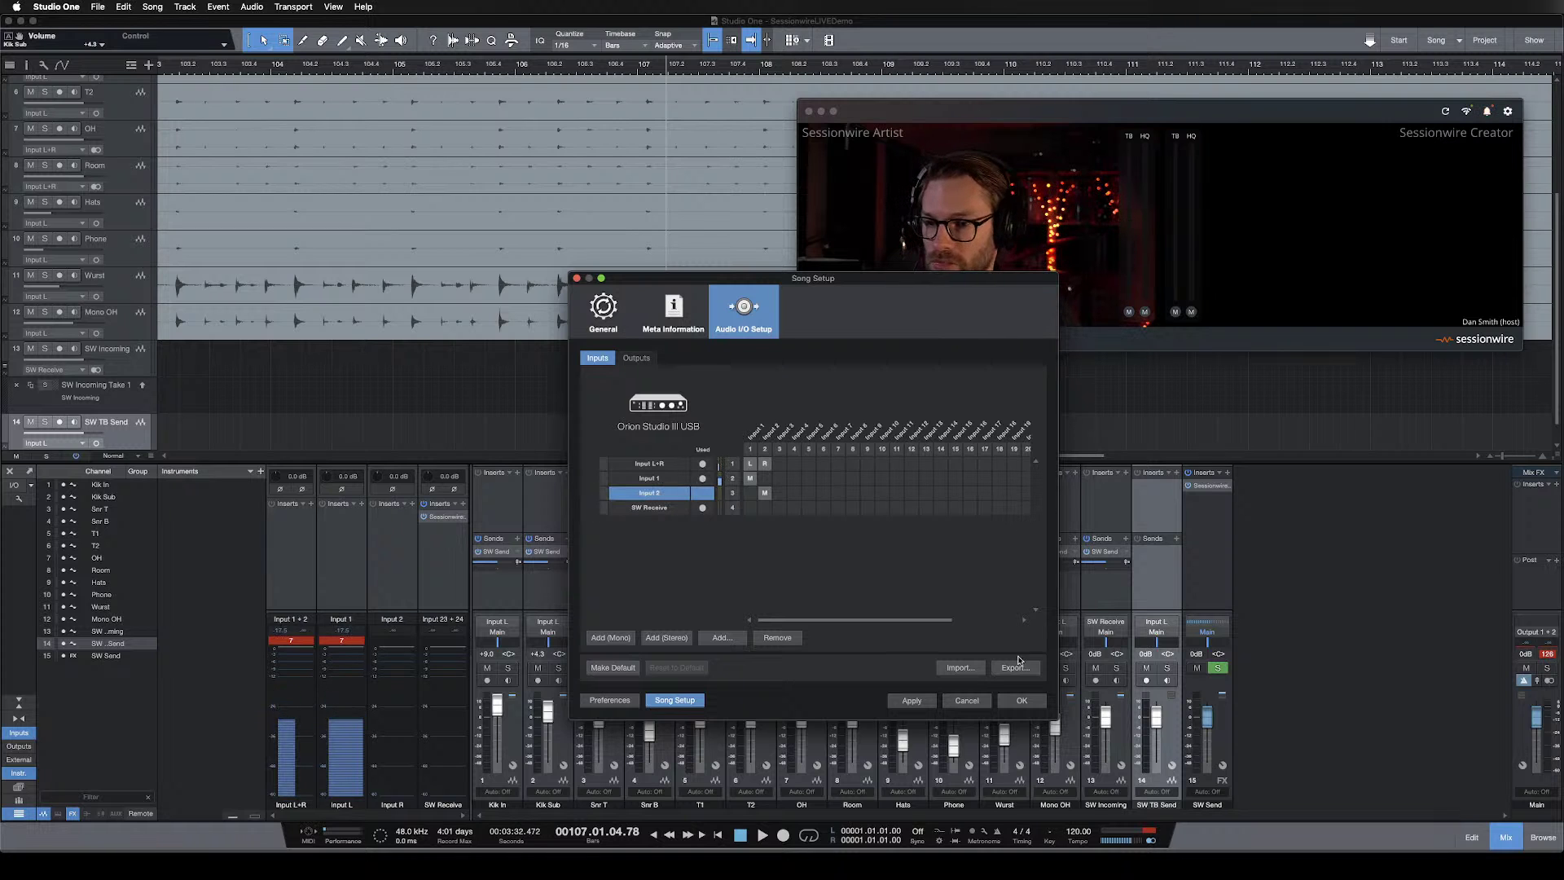
{"action": "left_click", "coordinate": [912, 700]}
{"action": "left_click", "coordinate": [1022, 700]}
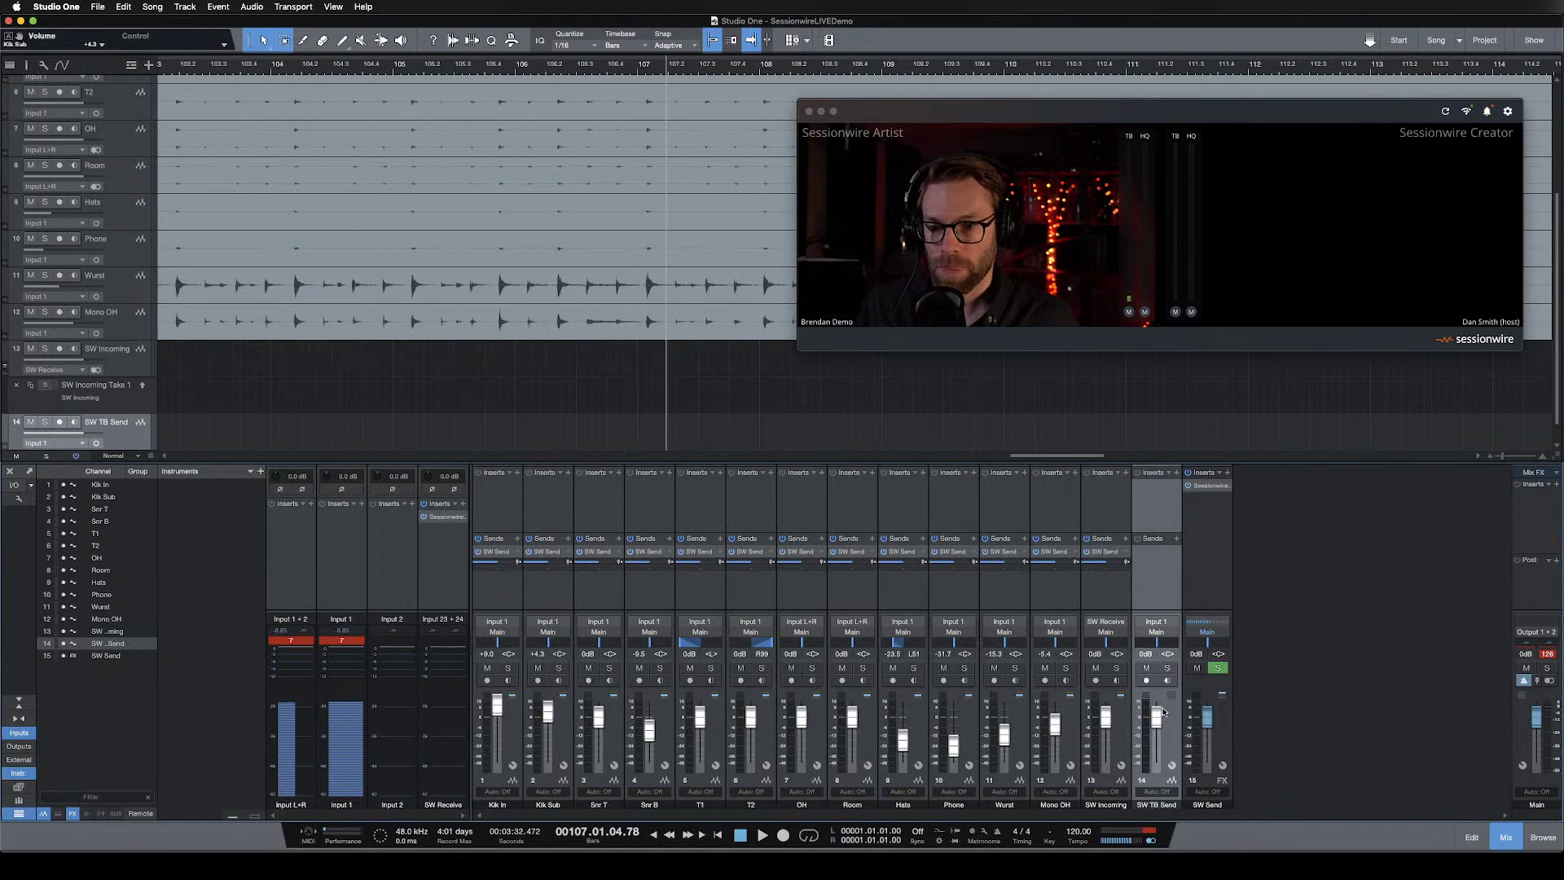
Insert the Sessionwire Talkback Send plug-in on the SW TB Send channel and enable its input monitoring.
{"action": "left_click", "coordinate": [1168, 682]}
{"action": "left_click", "coordinate": [1169, 682]}
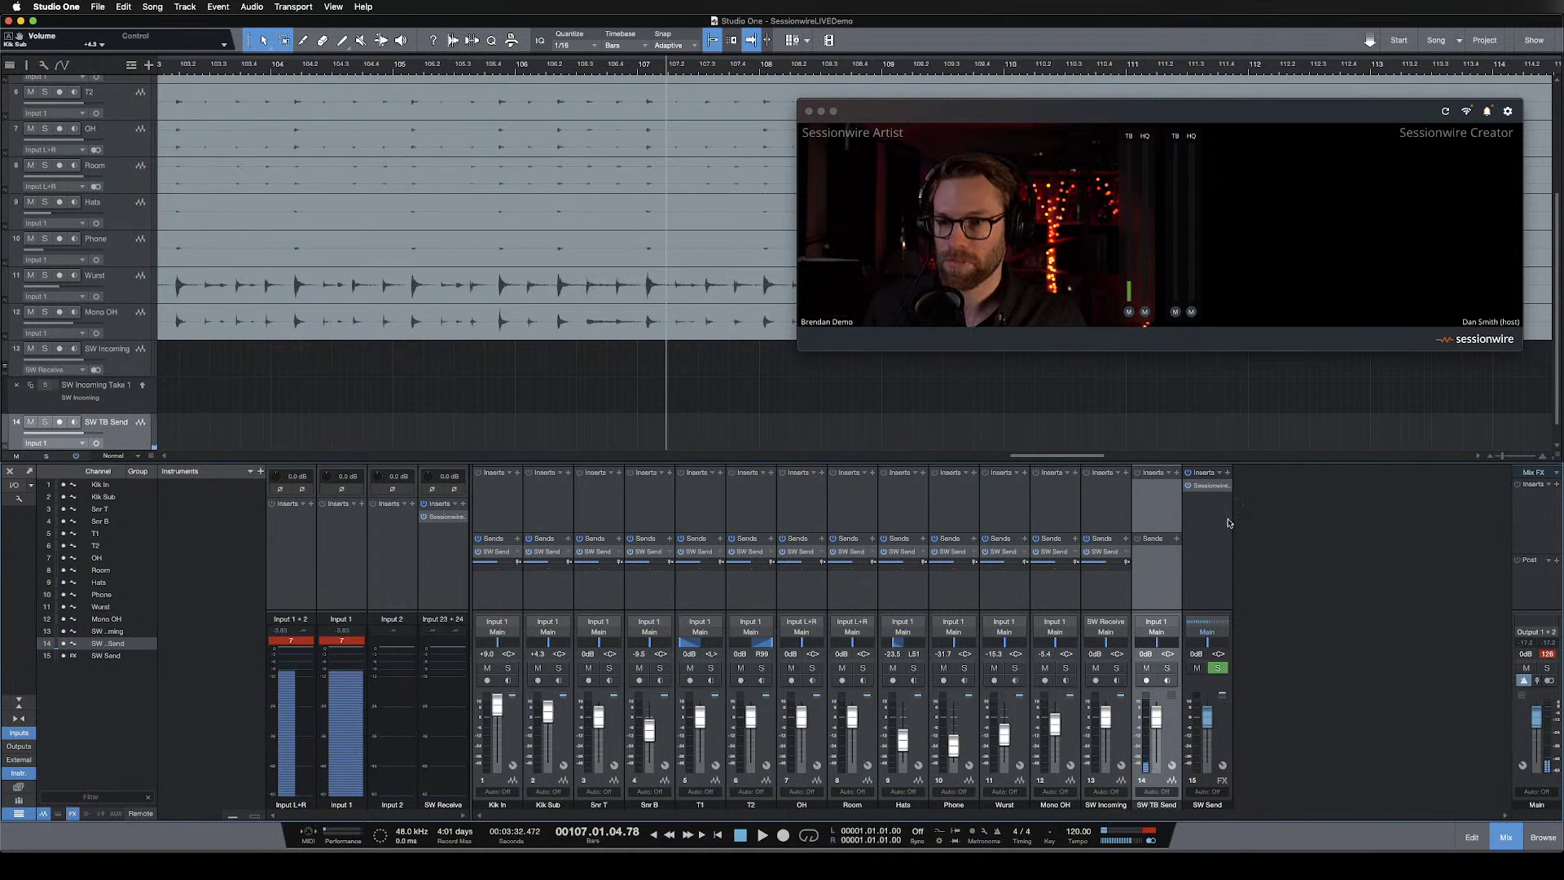
{"action": "left_click", "coordinate": [1177, 472]}
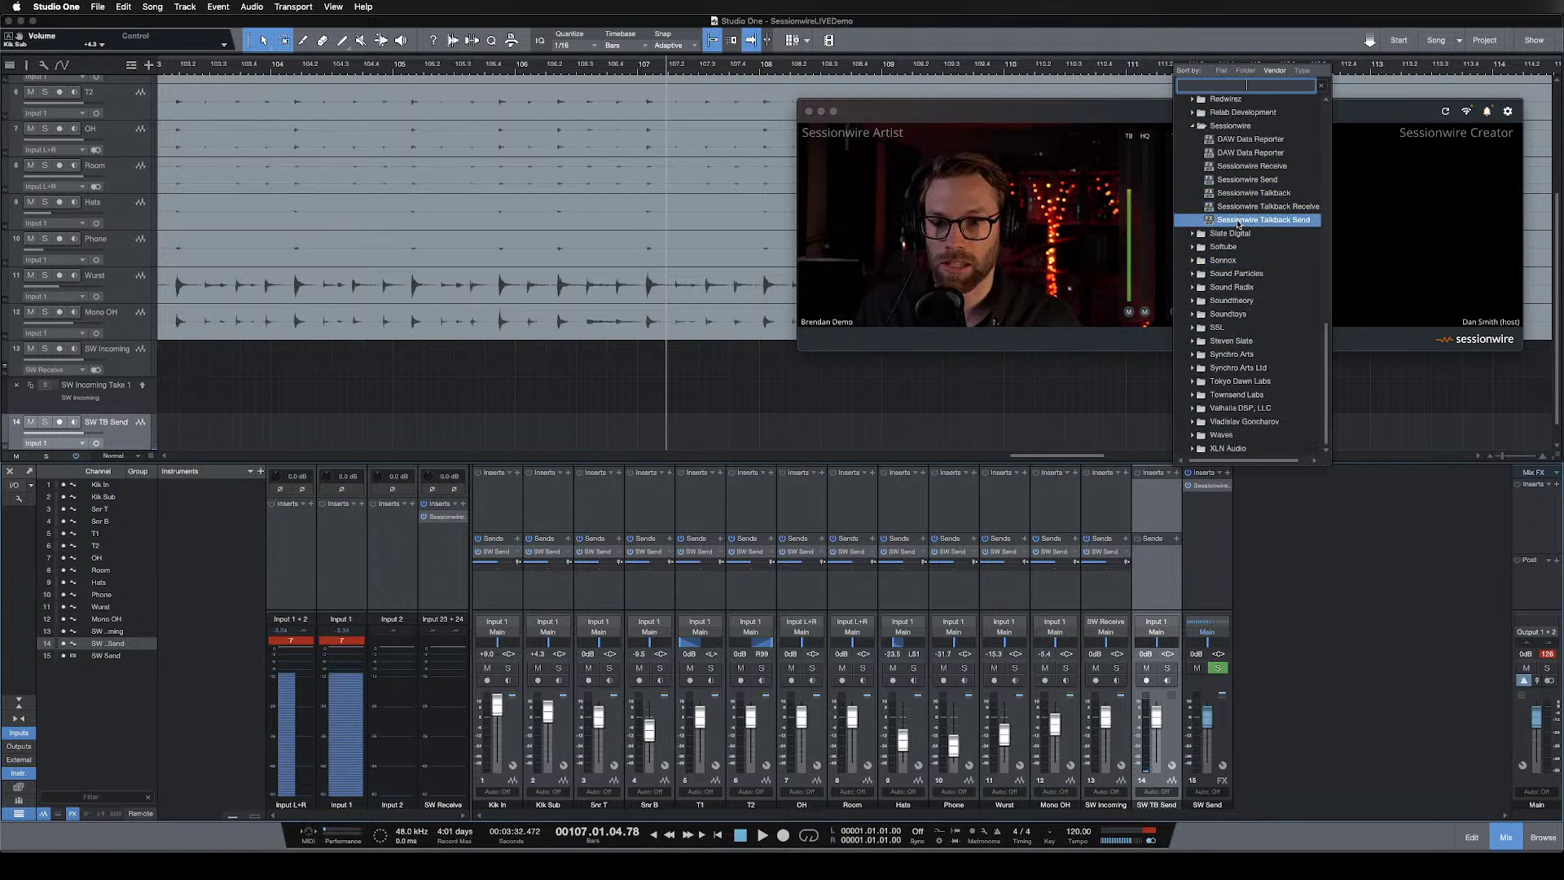
{"action": "left_click", "coordinate": [1237, 221]}
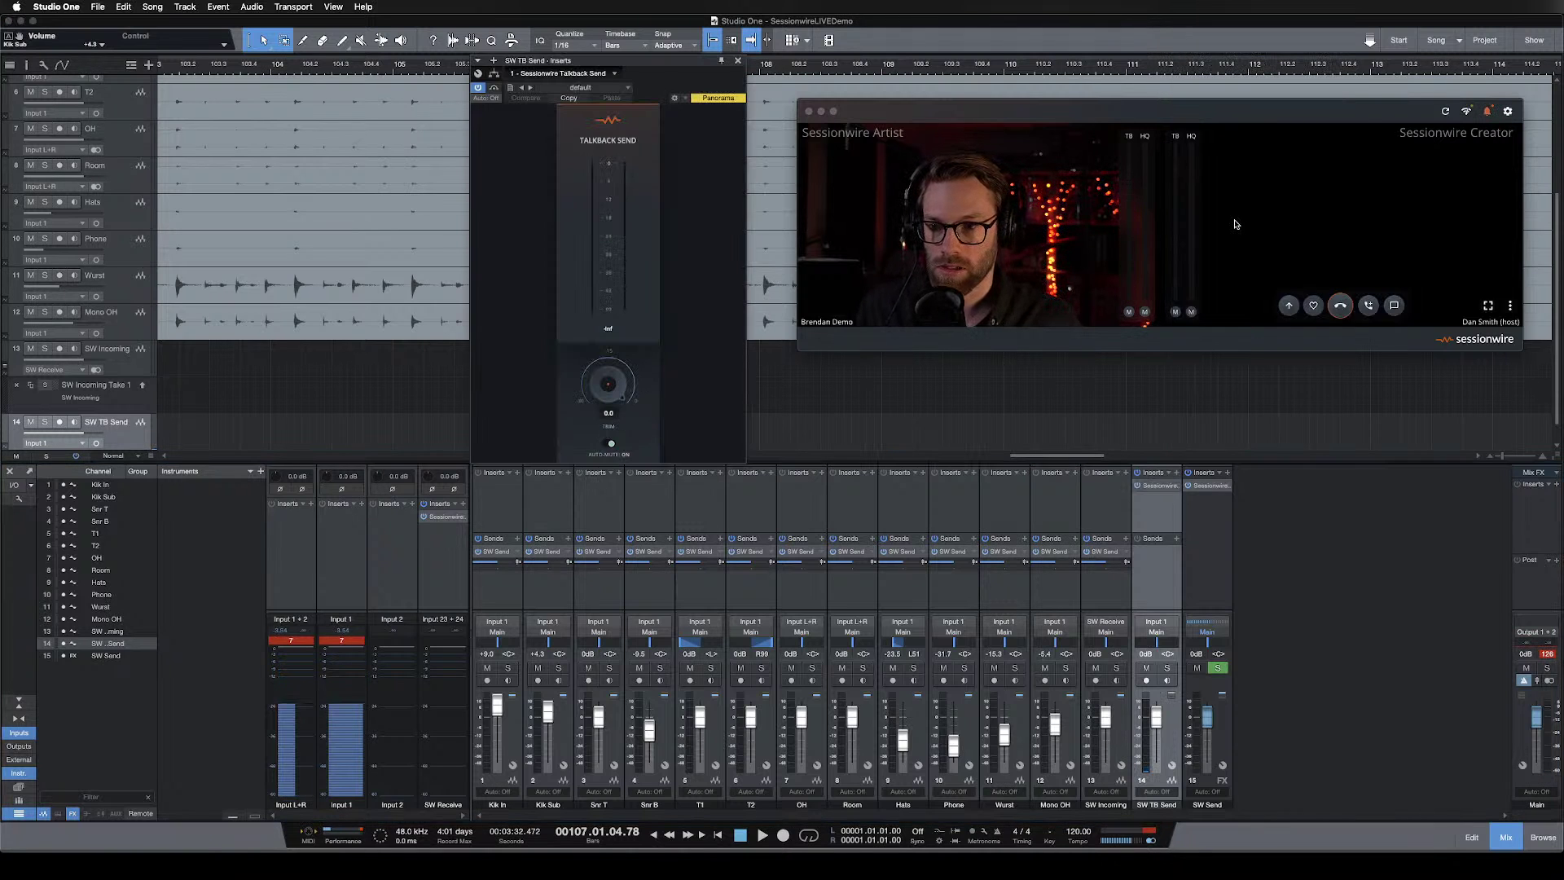
{"action": "left_click", "coordinate": [1169, 682]}
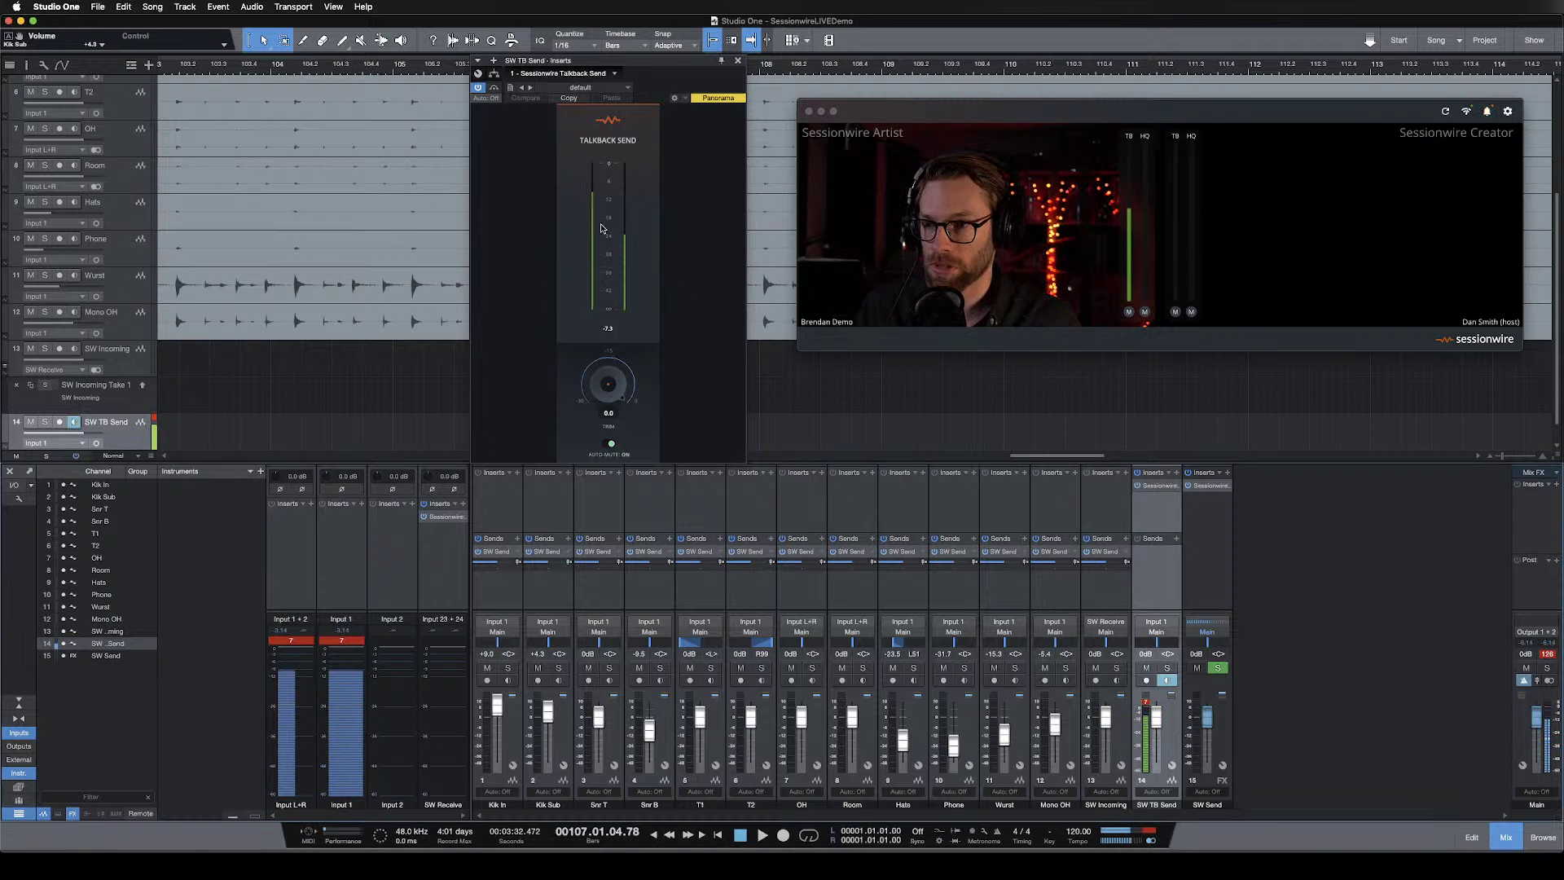
Switch to Sessionwire and select Sessionwire Talkback Send Plugin as the microphone, and mute the SW TB Send channel in Studio One.
{"action": "left_click", "coordinate": [950, 322]}
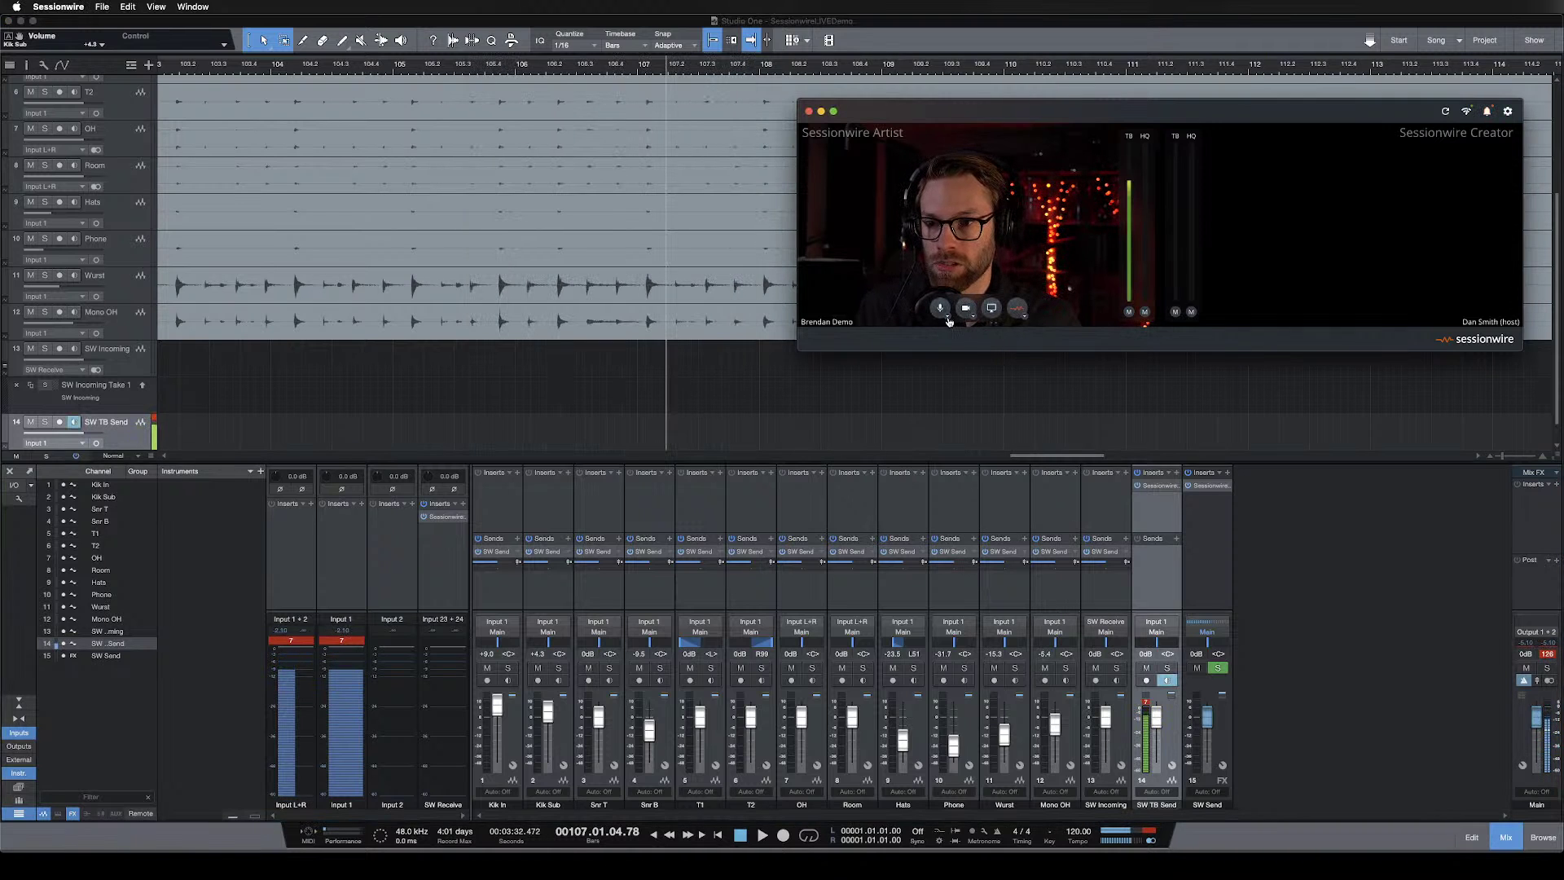
{"action": "left_click", "coordinate": [949, 321]}
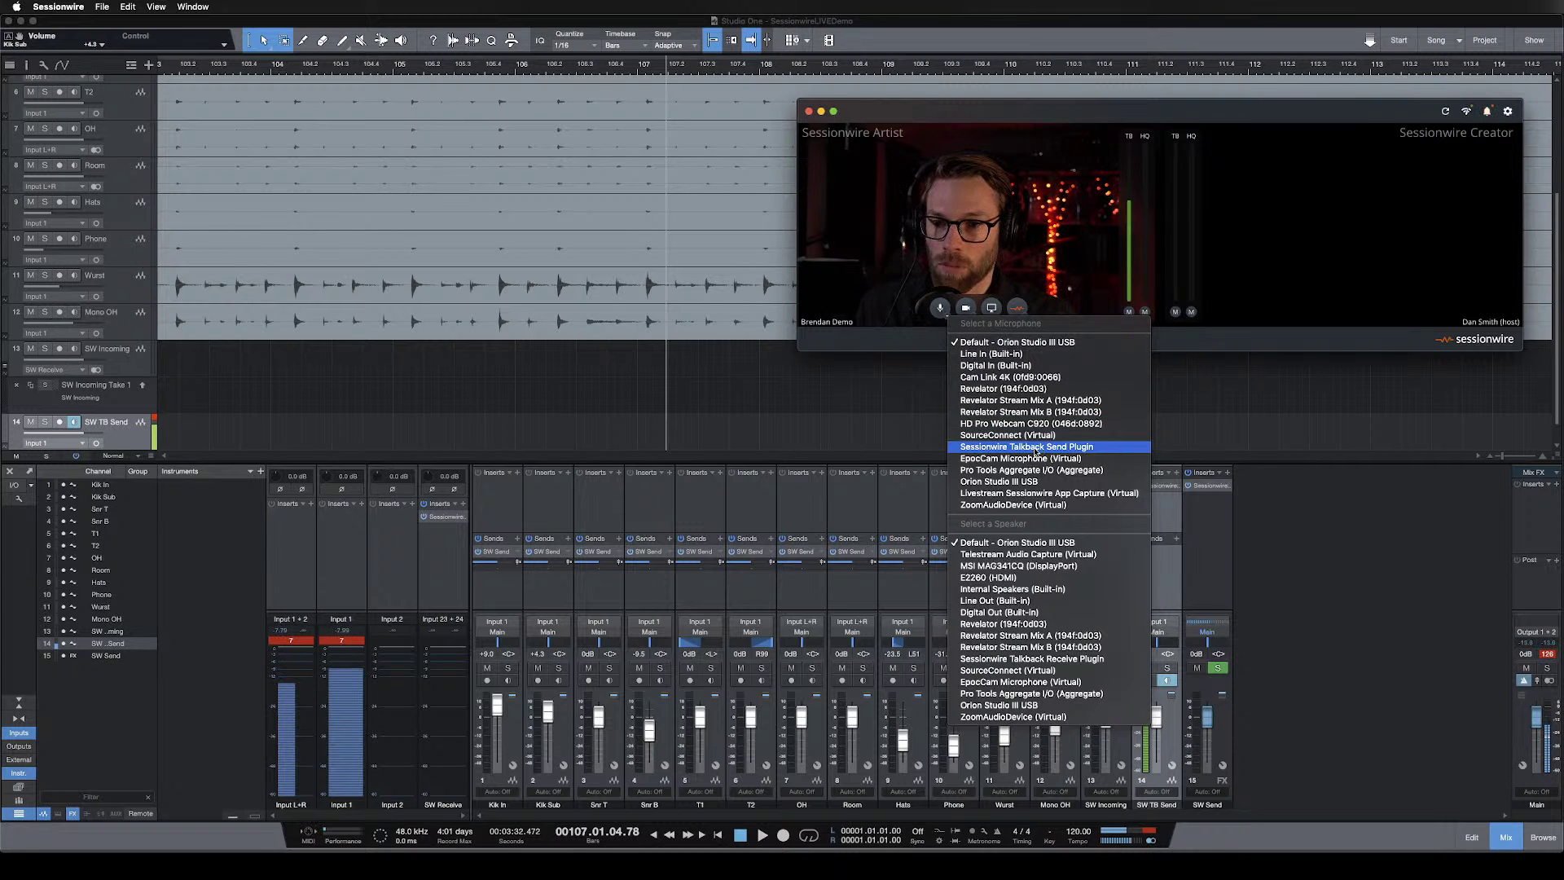
{"action": "left_click", "coordinate": [1036, 447]}
{"action": "left_click", "coordinate": [1148, 669]}
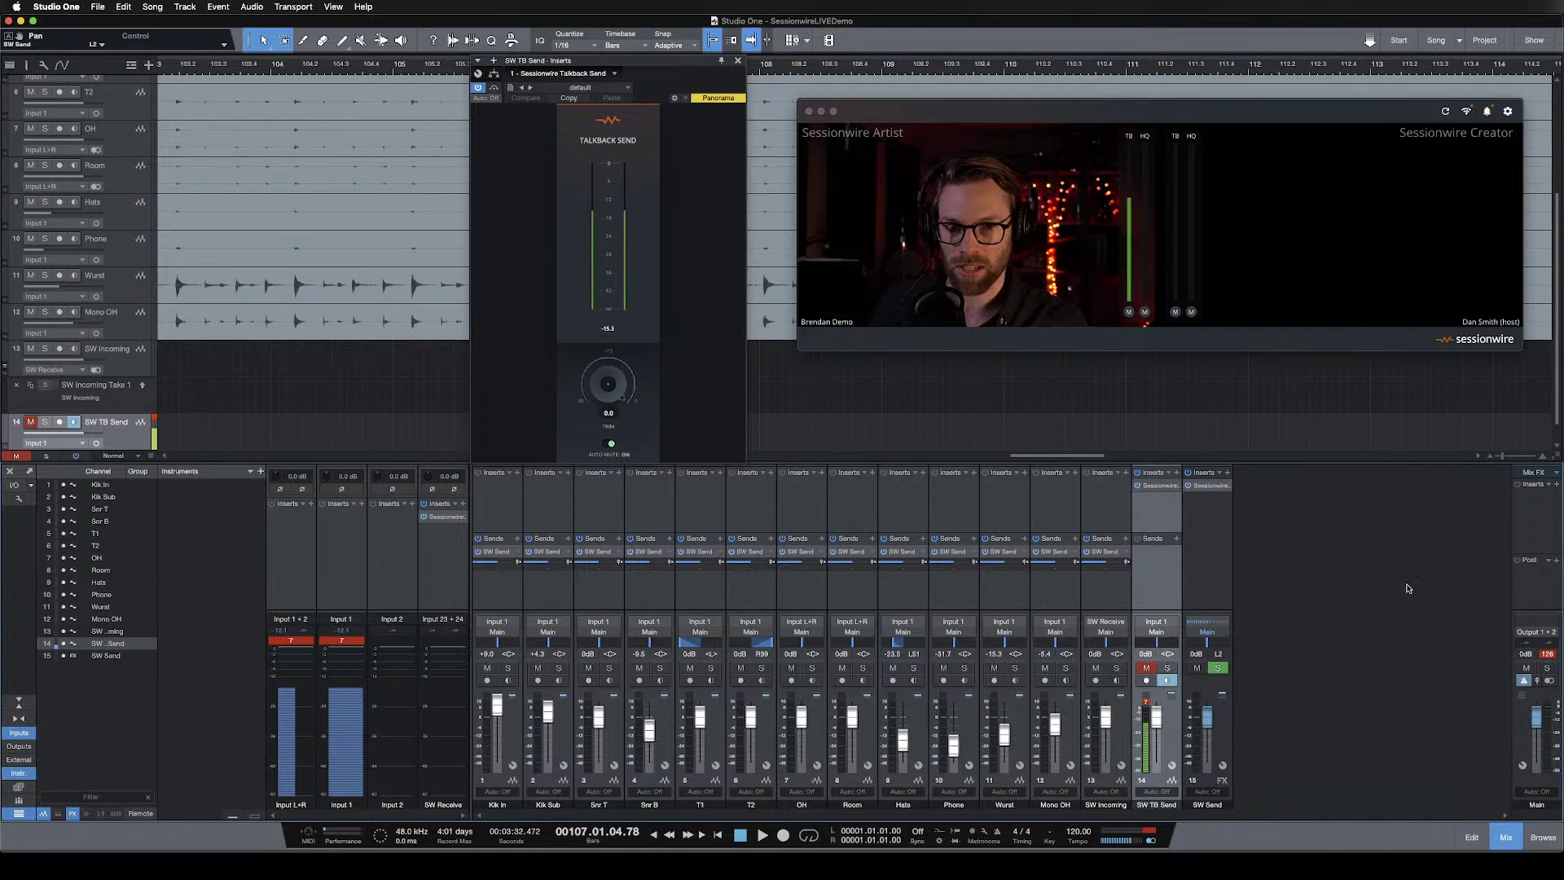
{"action": "key", "text": "super+Tab"}
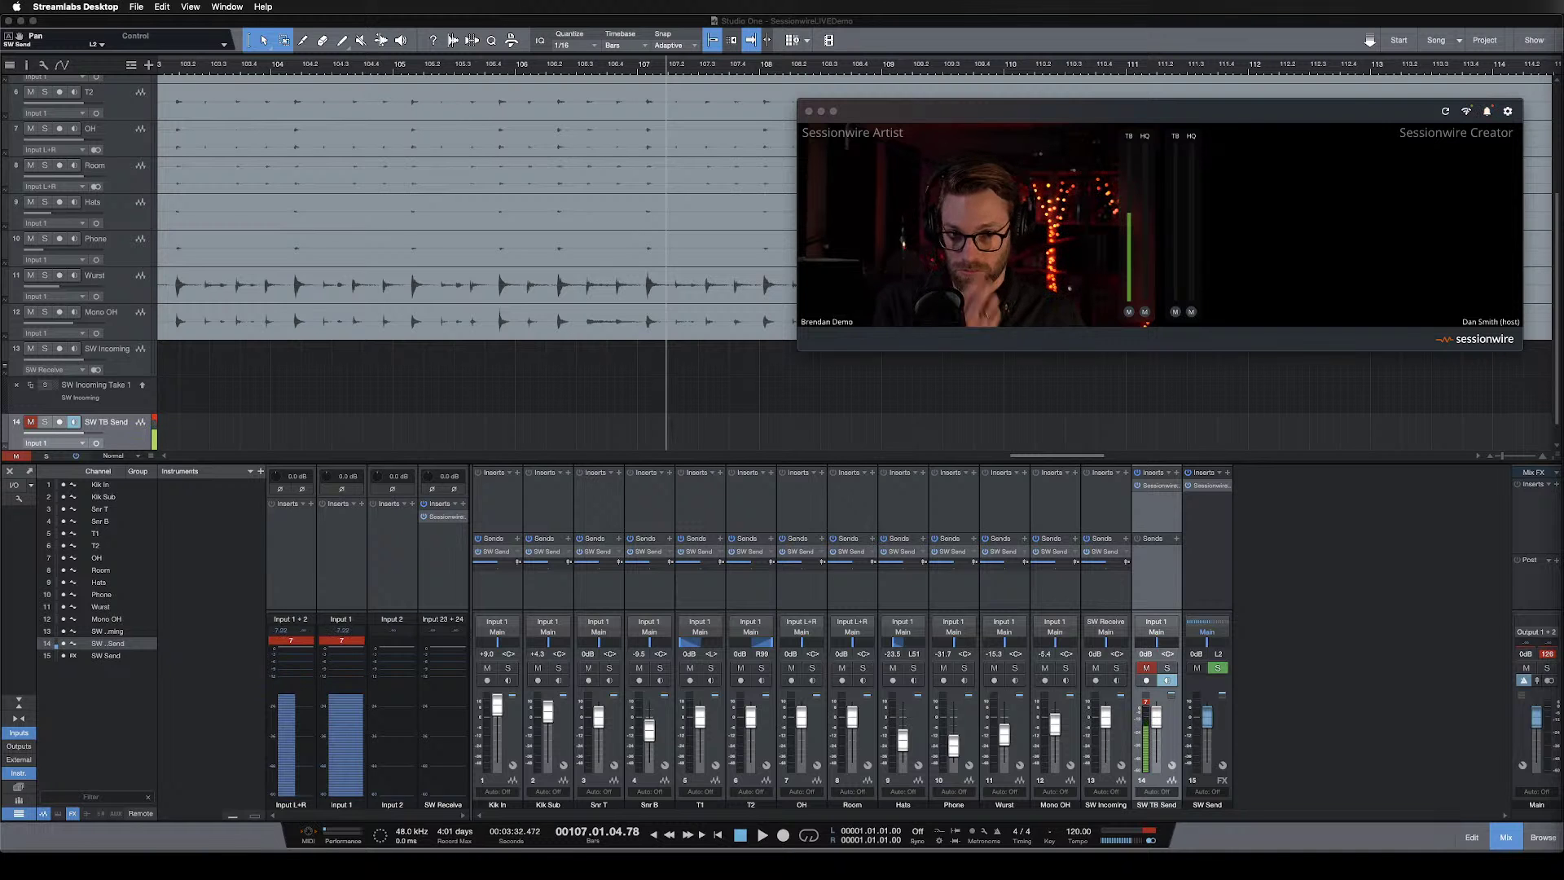
{"action": "left_click", "coordinate": [1302, 573]}
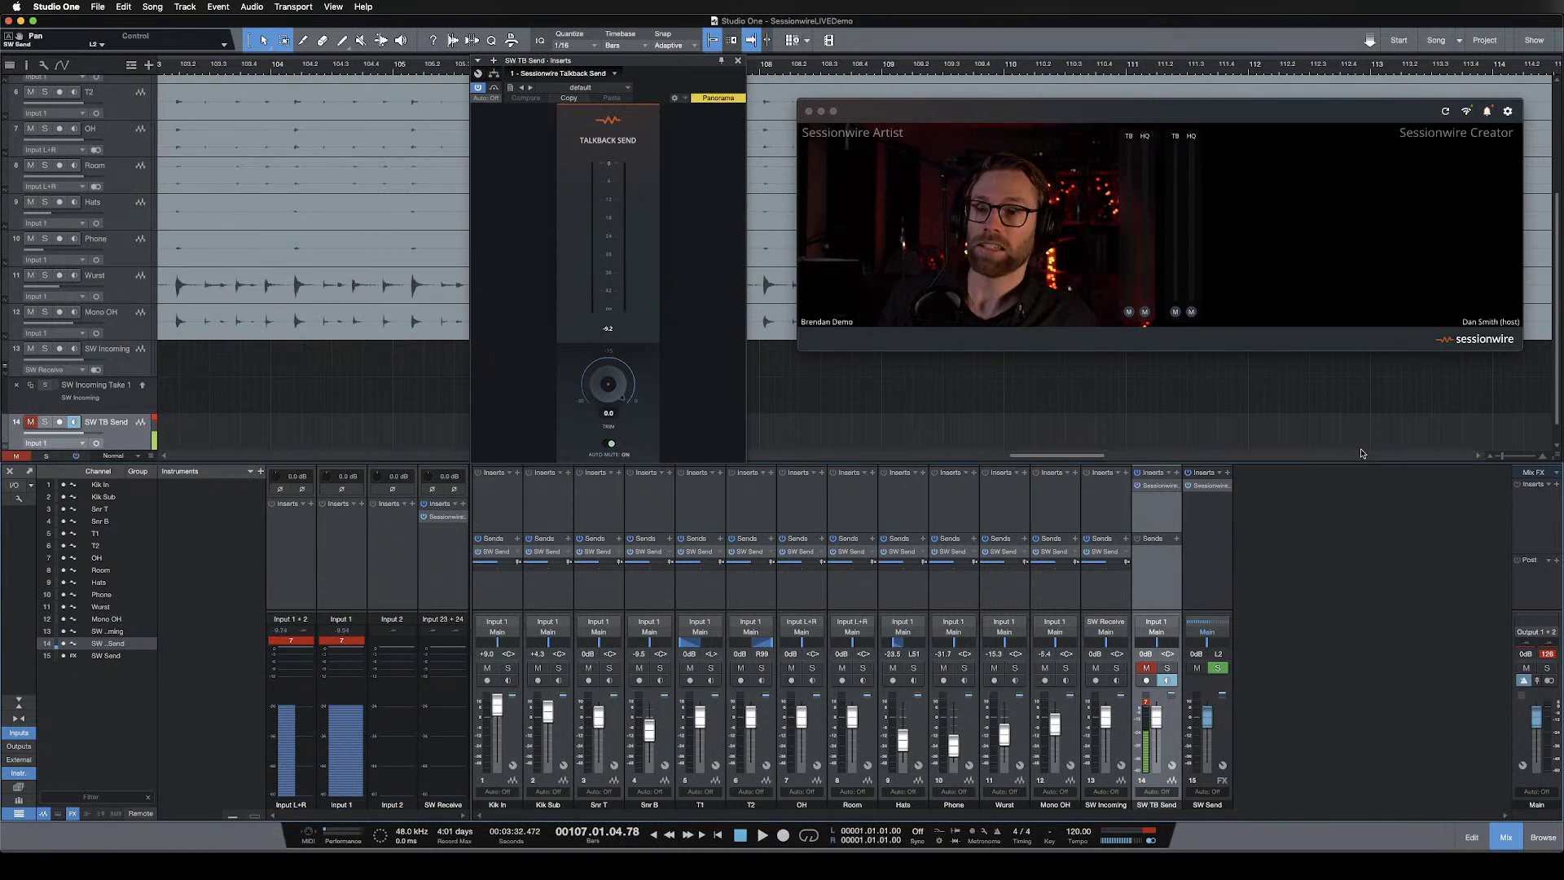
{"action": "double_click", "coordinate": [1157, 804]}
{"action": "key", "text": "Escape"}
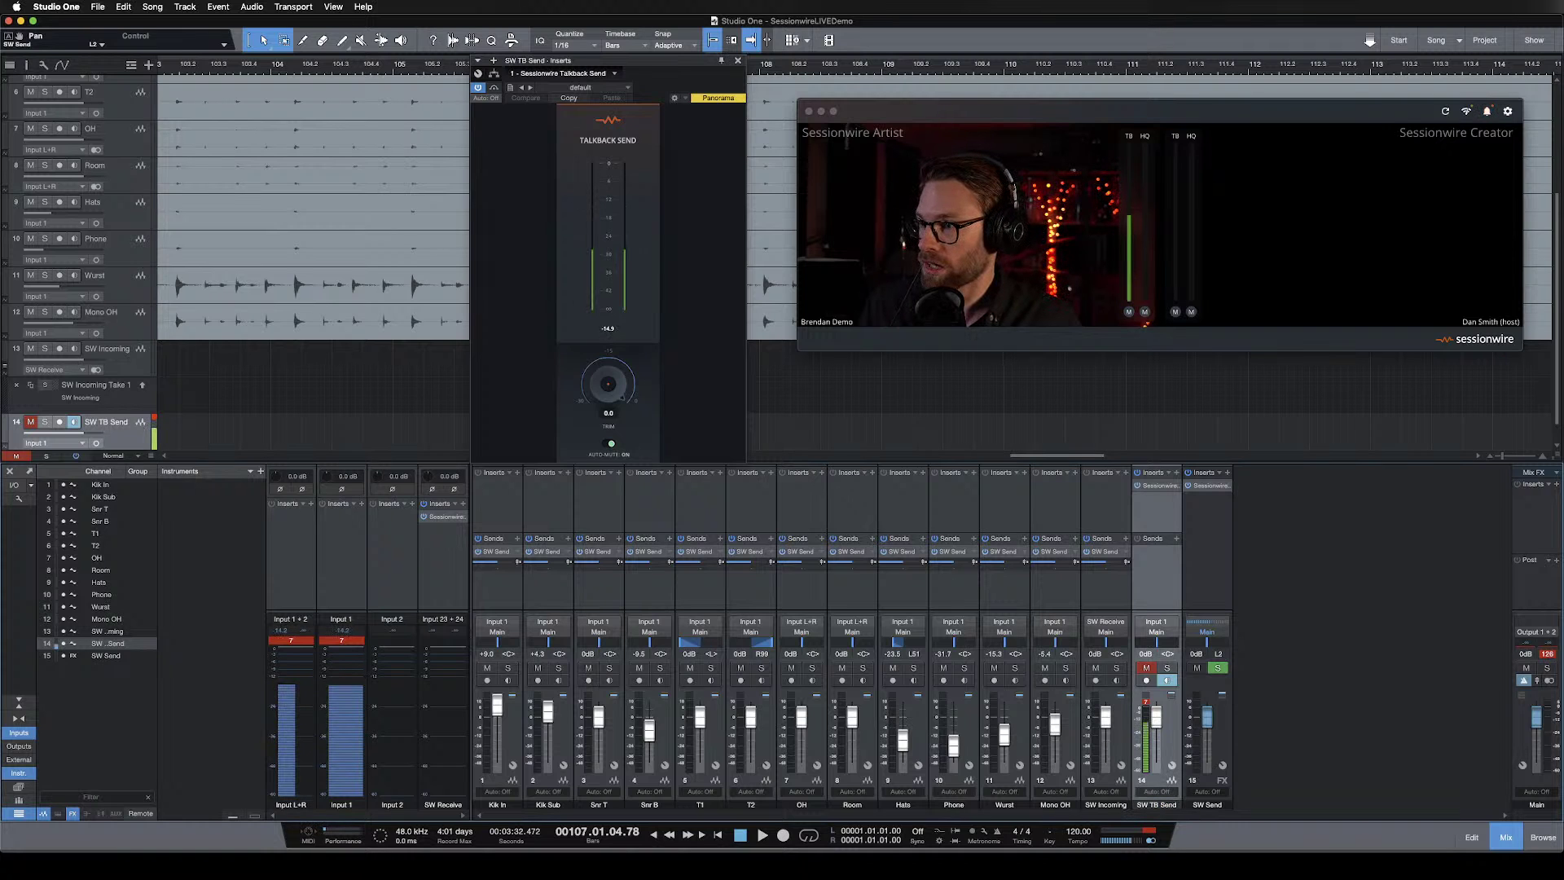
Colour the SW TB Send and SW Incoming tracks orange in the track list.
{"action": "scroll", "coordinate": [81, 391], "scroll_direction": "down", "scroll_amount": 1}
{"action": "left_click", "coordinate": [6, 405]}
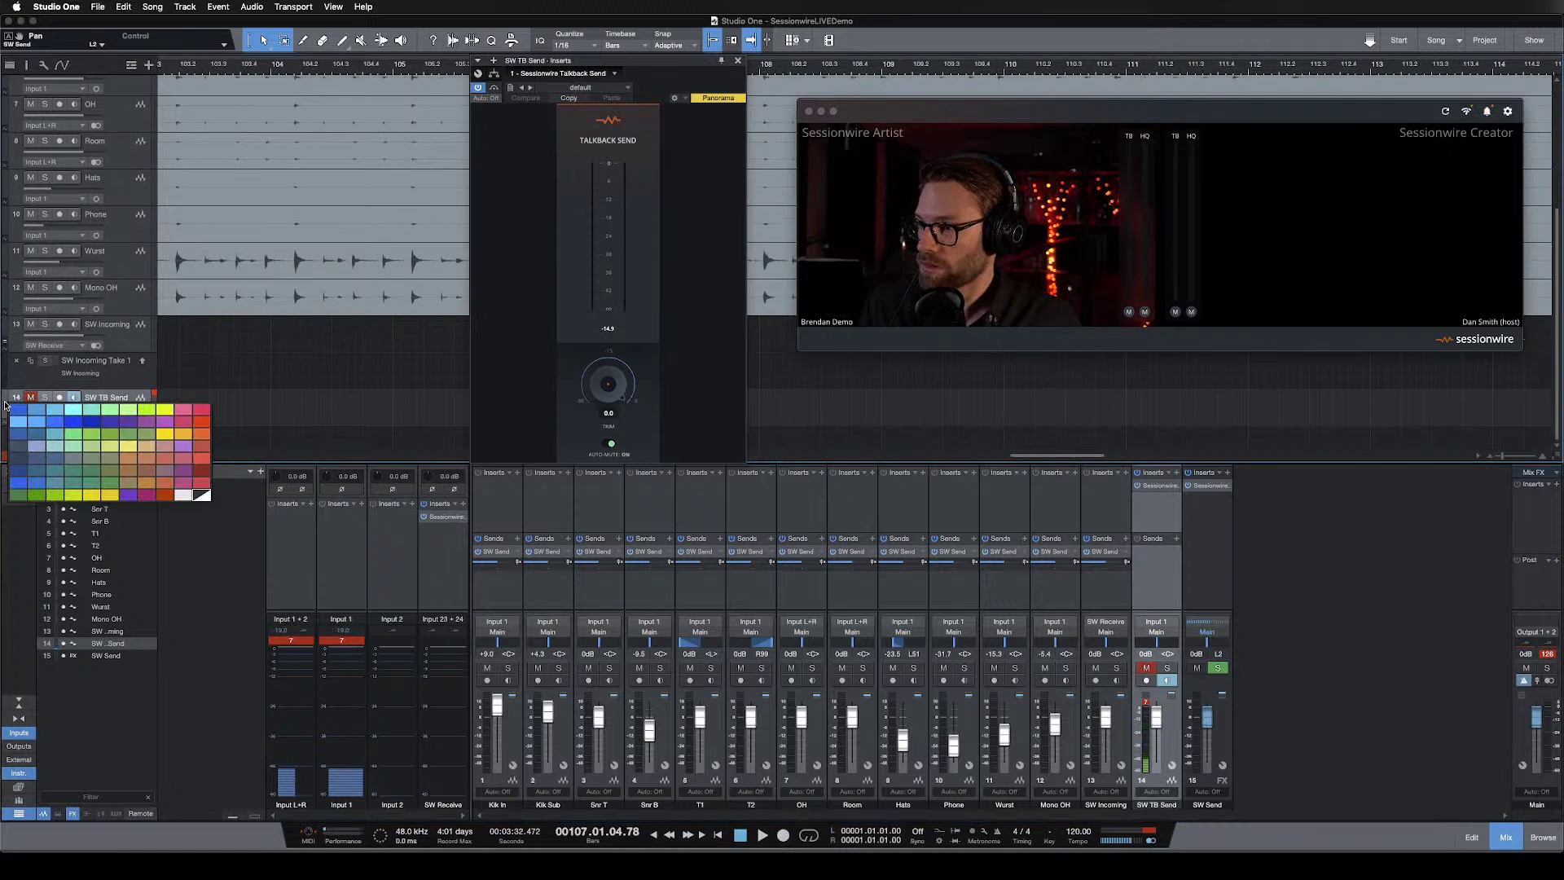
{"action": "left_click", "coordinate": [201, 433]}
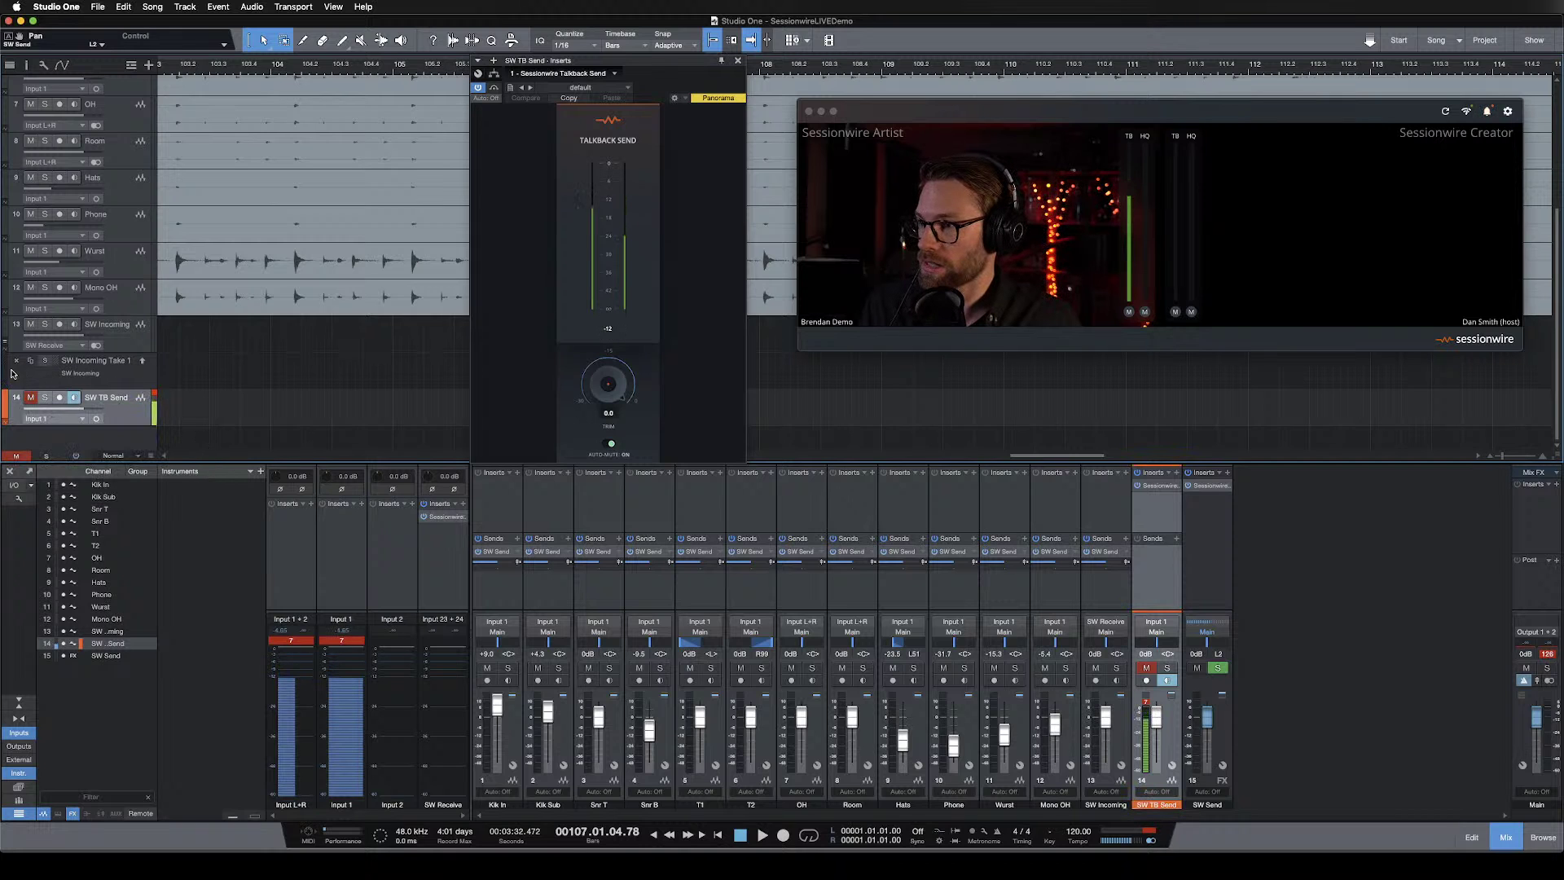
{"action": "left_click", "coordinate": [128, 351]}
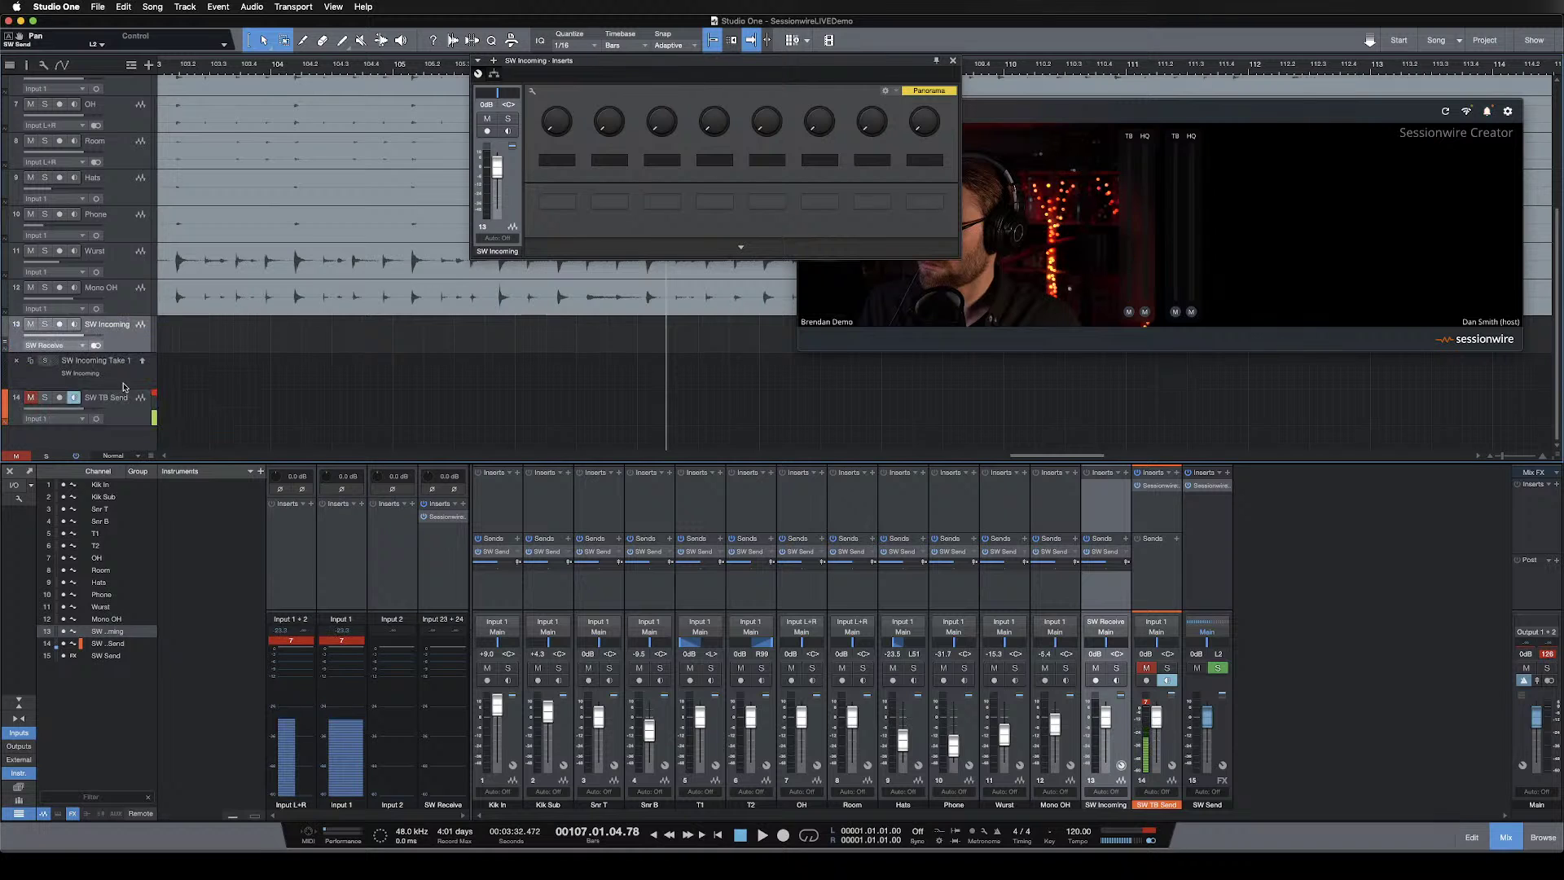
{"action": "left_click", "coordinate": [5, 342]}
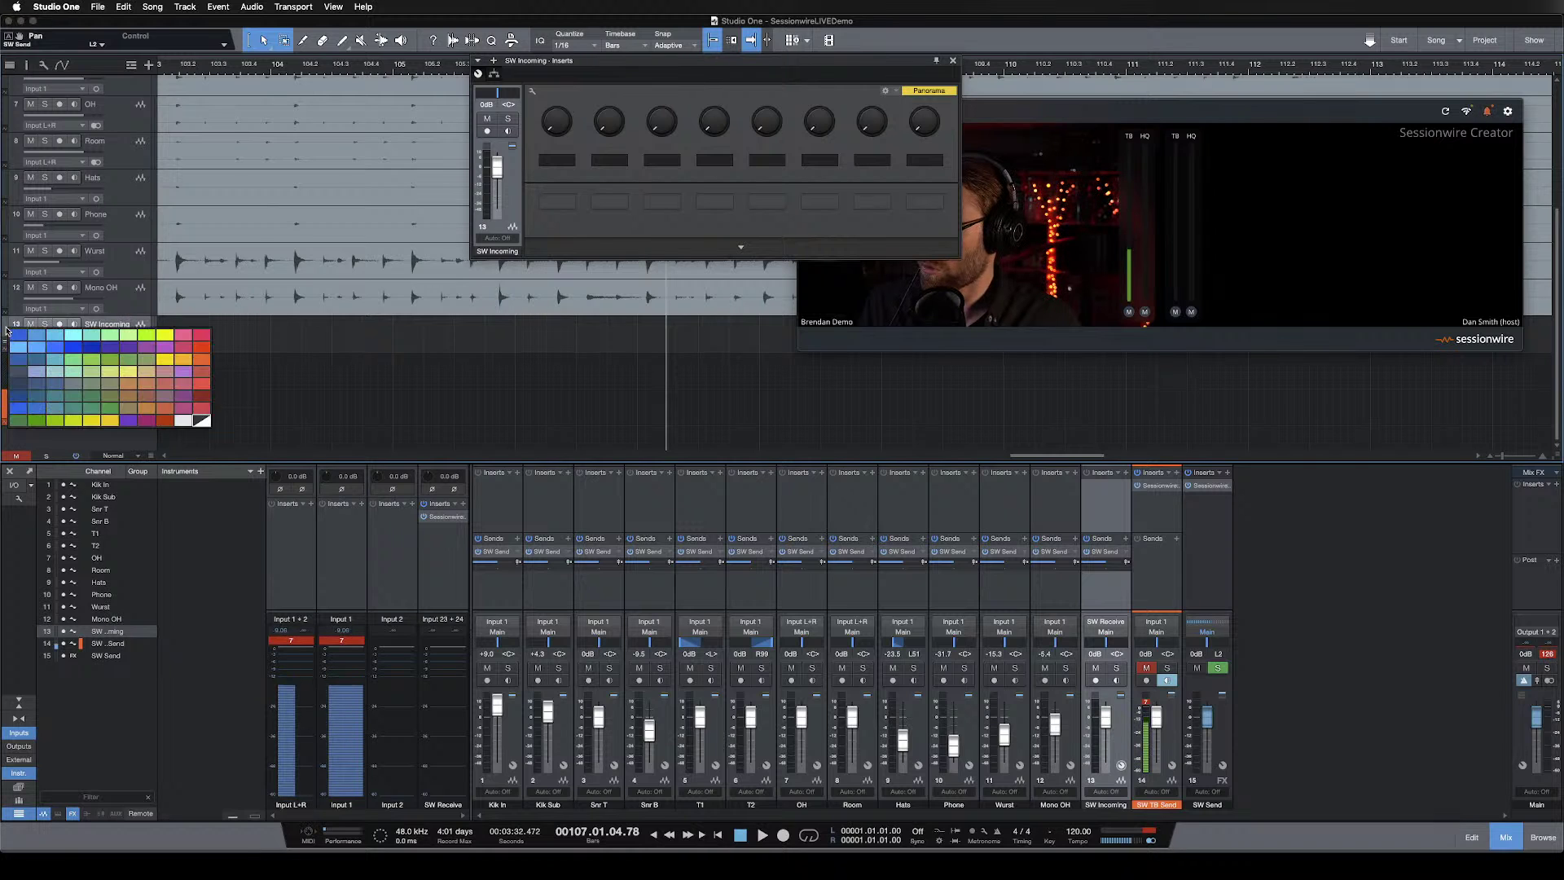
{"action": "left_click", "coordinate": [201, 363]}
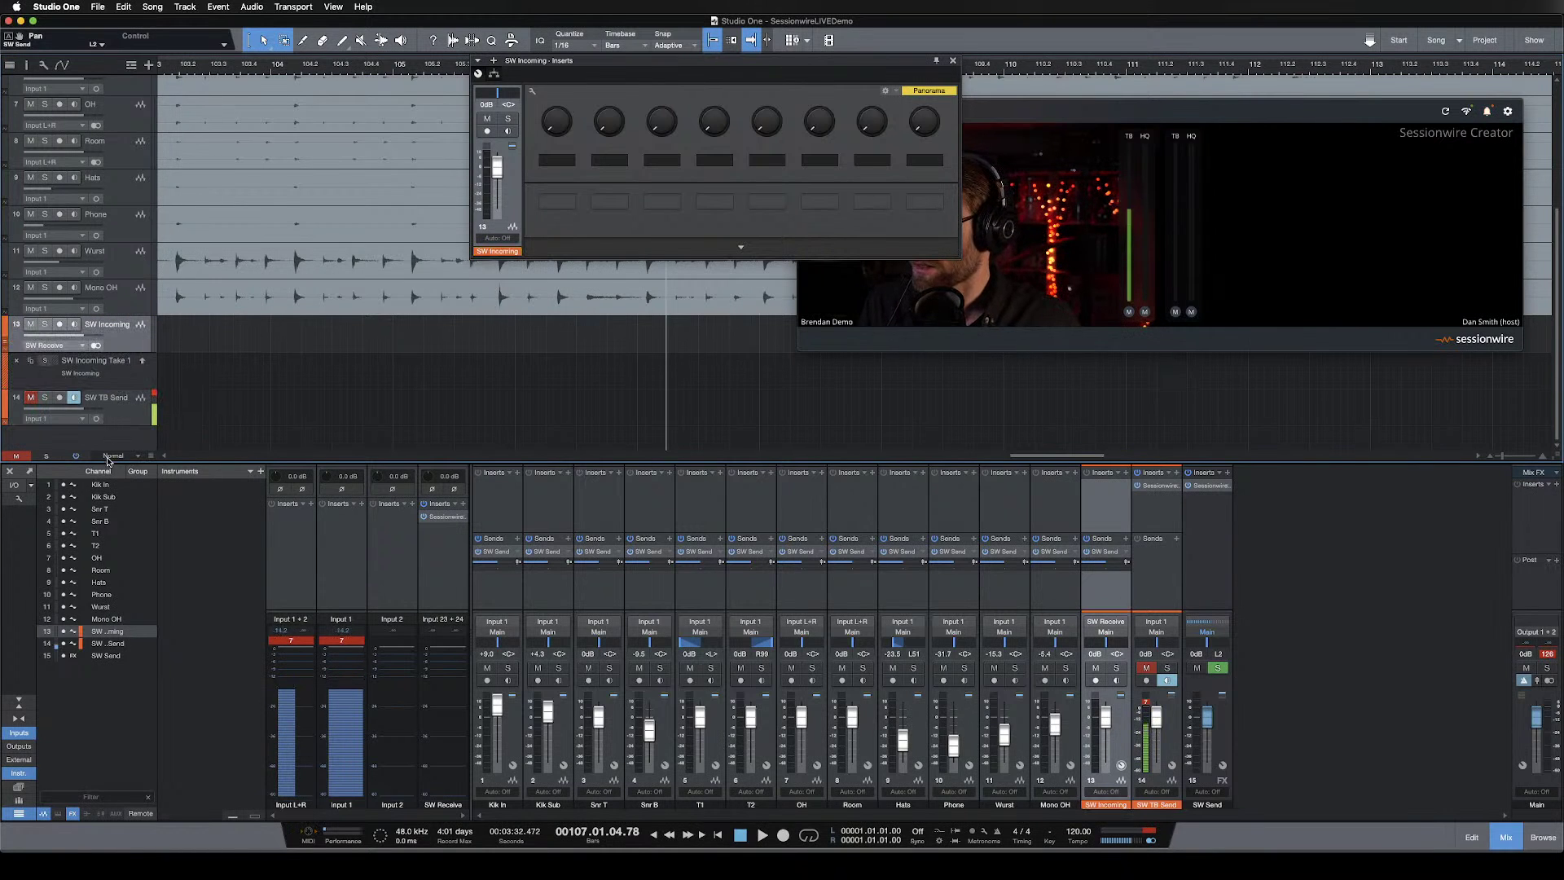
Add a mono audio track below SW Incoming and colour it orange.
{"action": "left_click", "coordinate": [185, 6]}
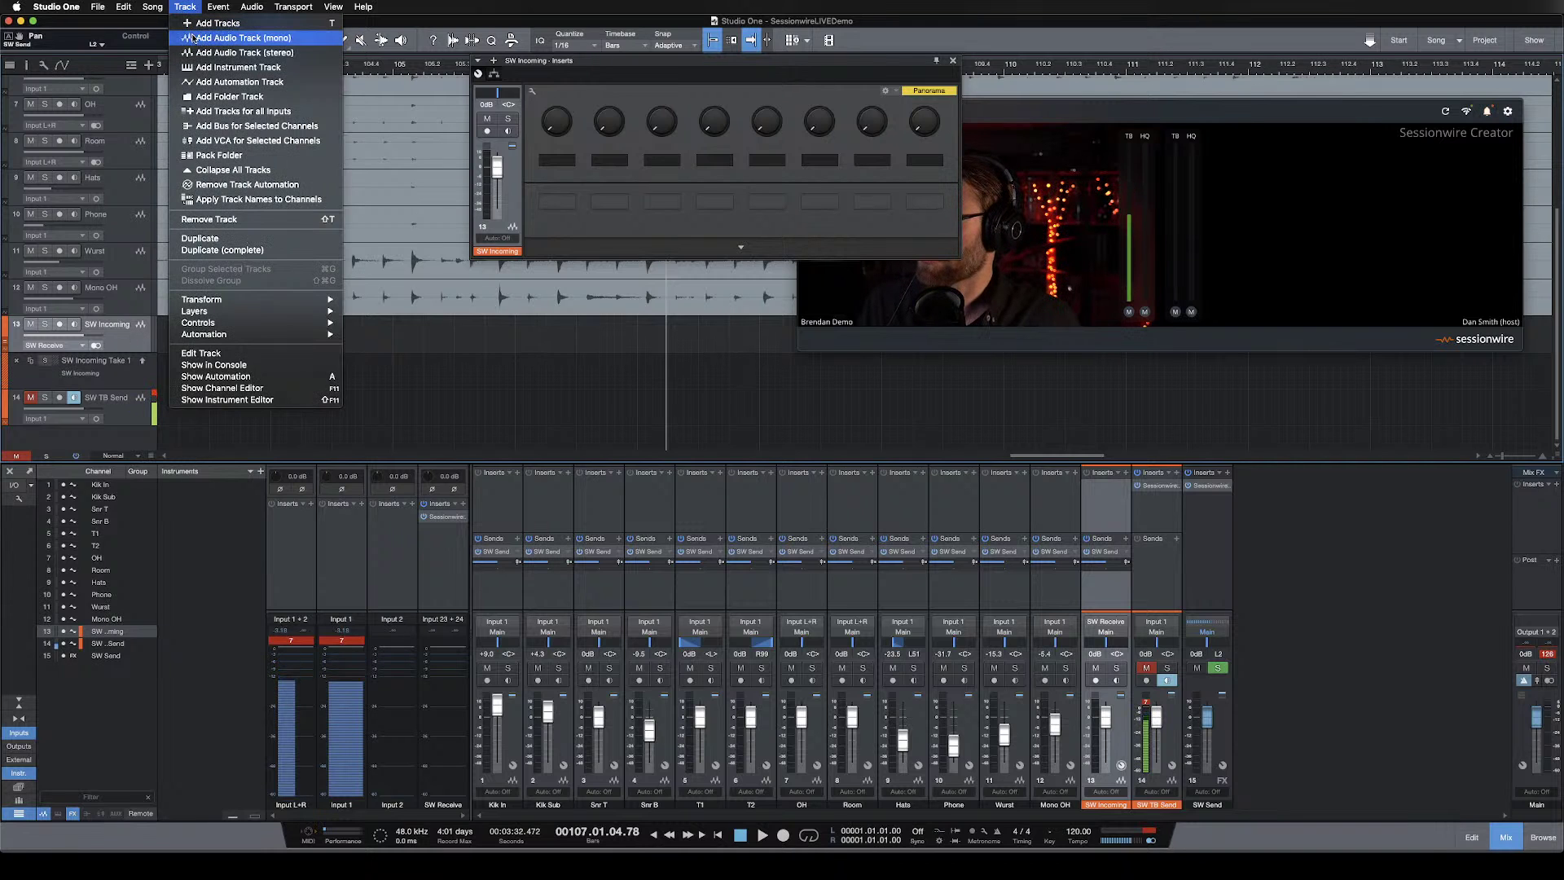
{"action": "left_click", "coordinate": [193, 38]}
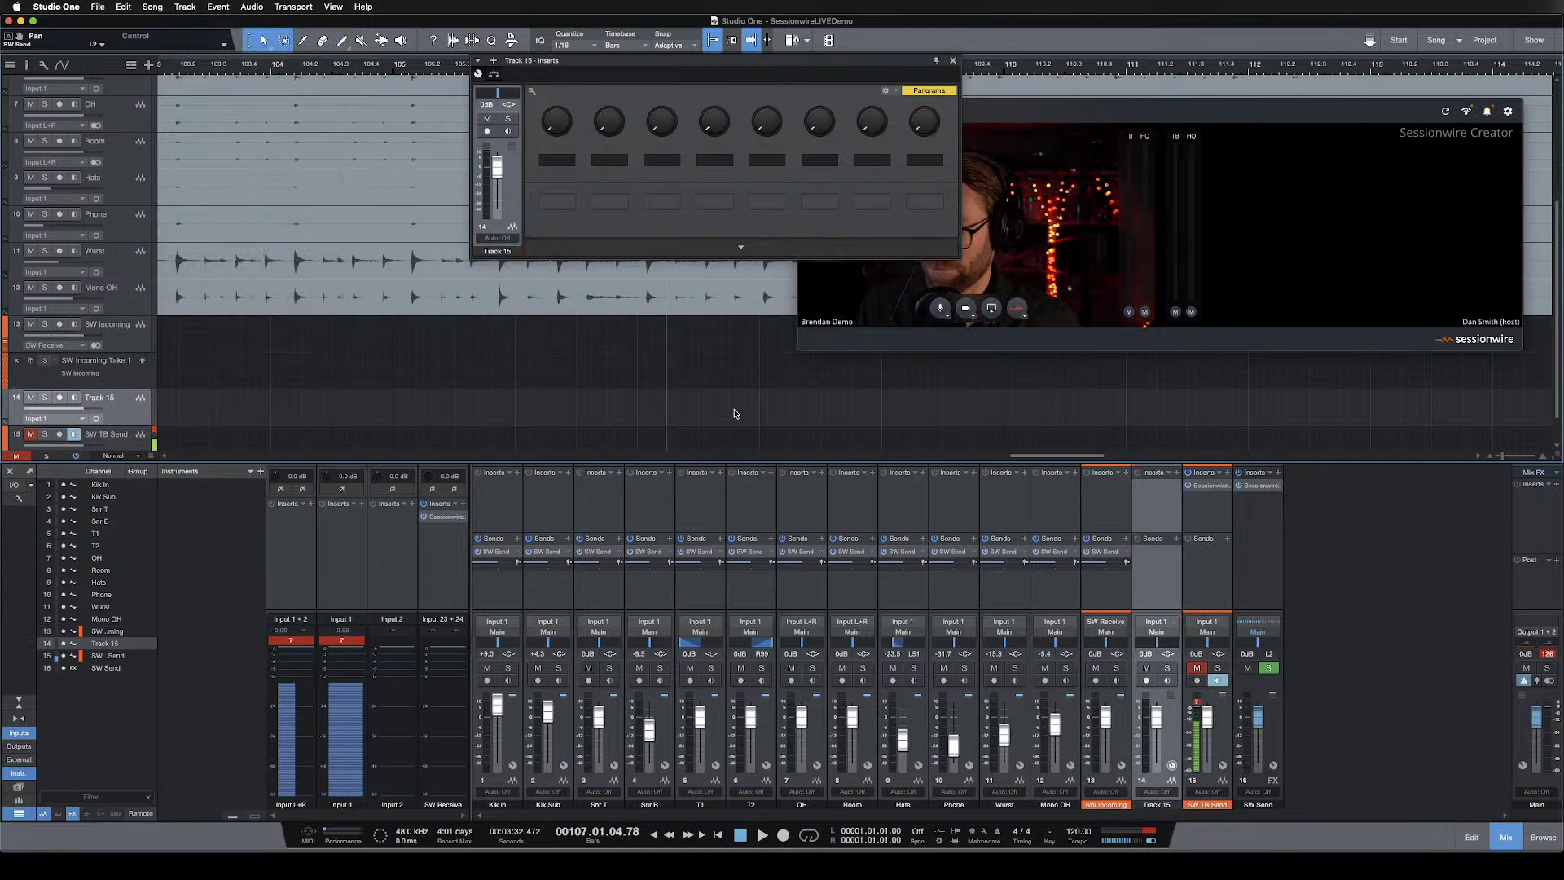
{"action": "scroll", "coordinate": [59, 368], "scroll_direction": "down", "scroll_amount": 1}
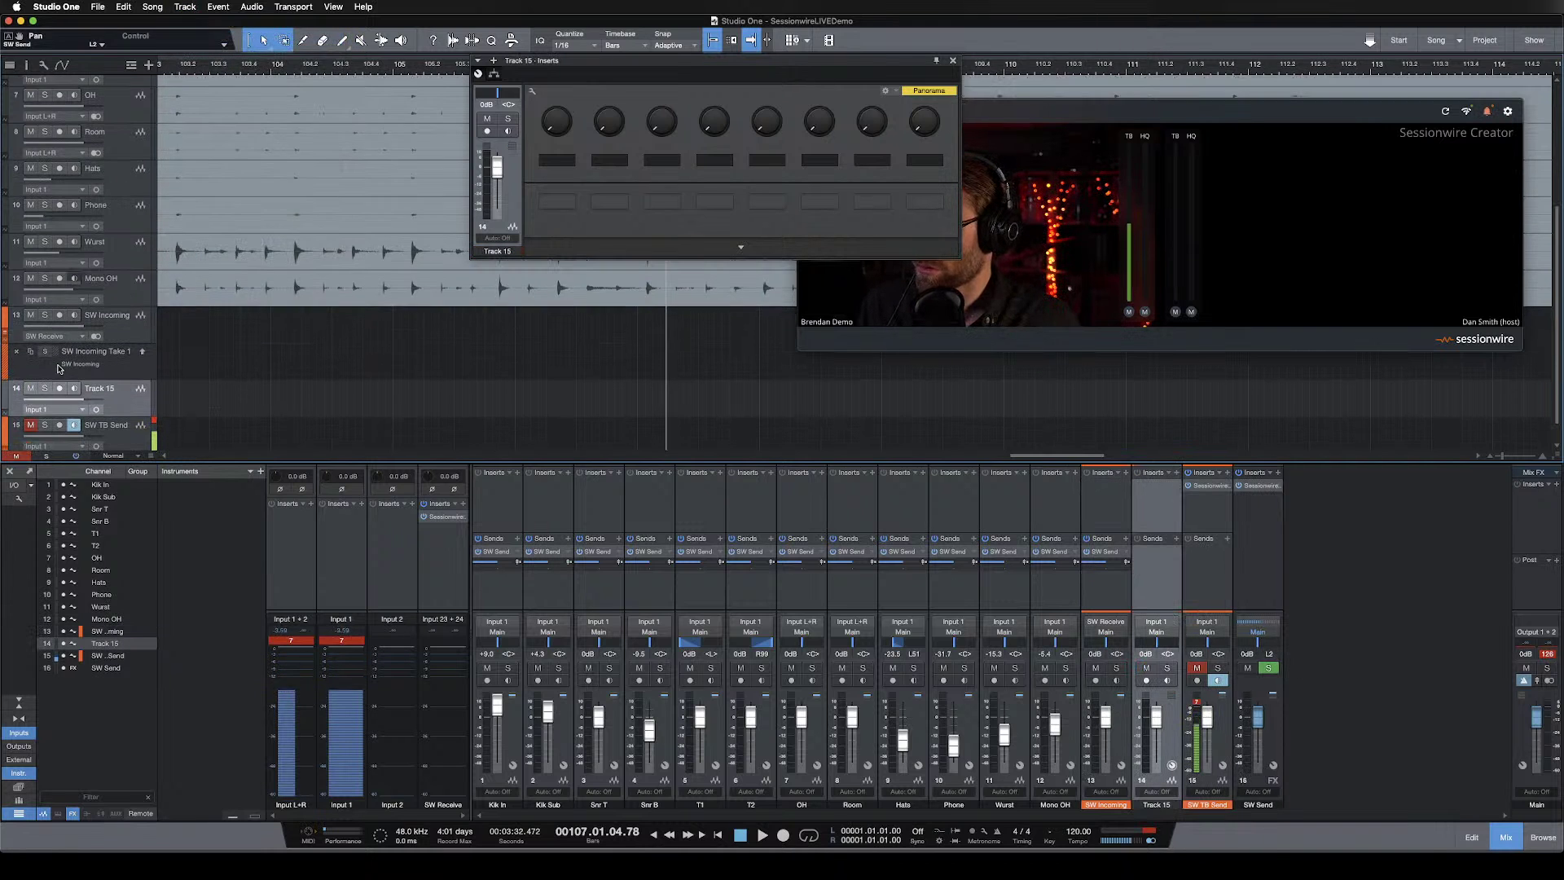
{"action": "left_click", "coordinate": [10, 397]}
{"action": "left_click", "coordinate": [161, 436]}
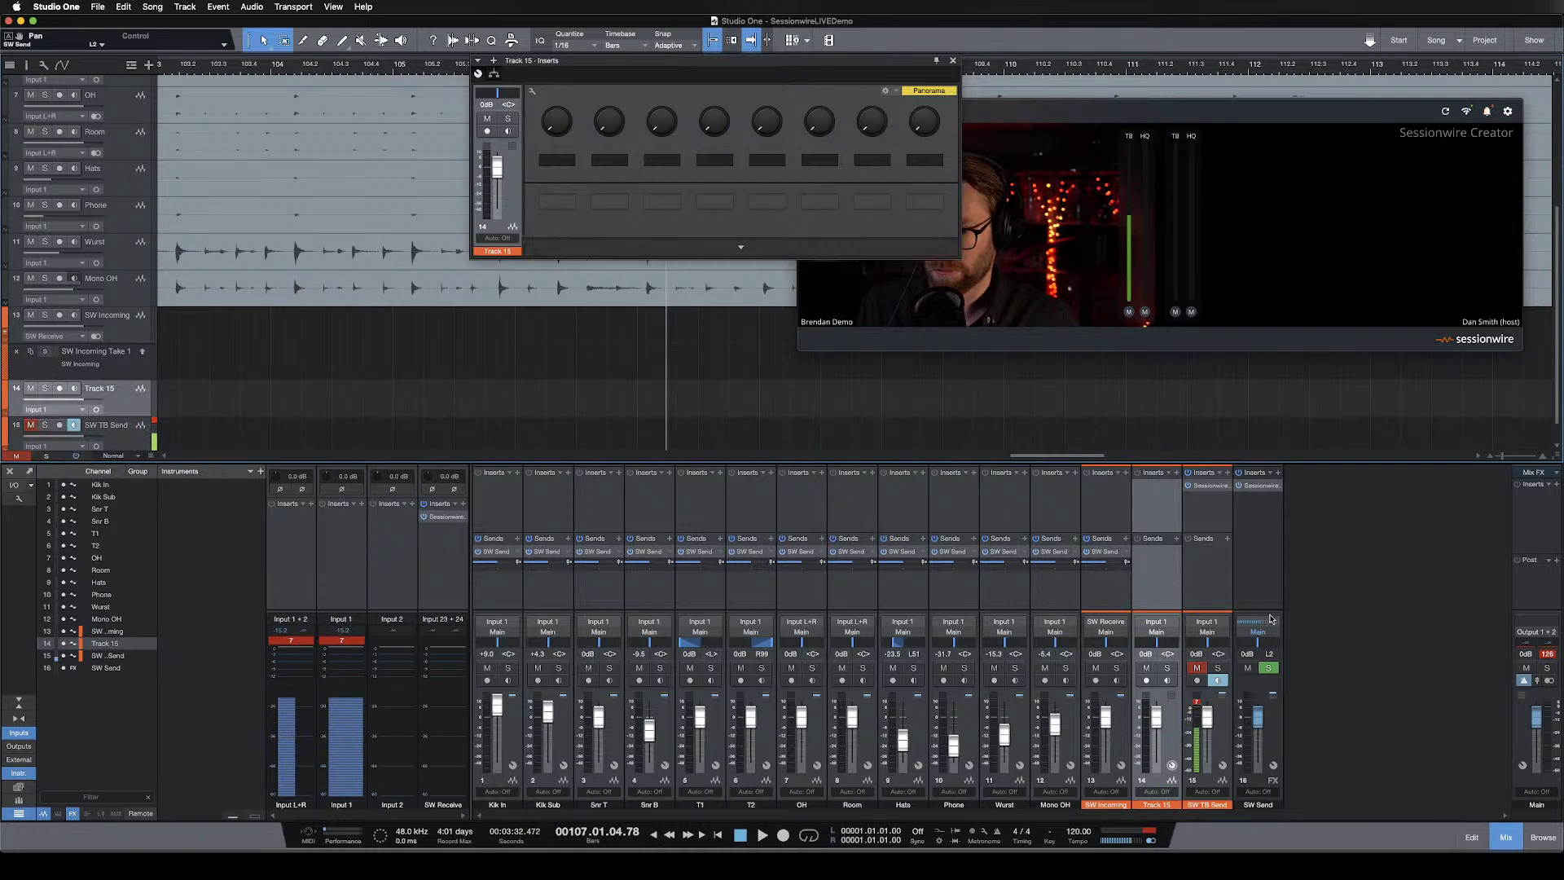
Rename the new mono track as SW TB Receive.
{"action": "double_click", "coordinate": [1157, 804]}
{"action": "type", "text": "SW TB Recei"}
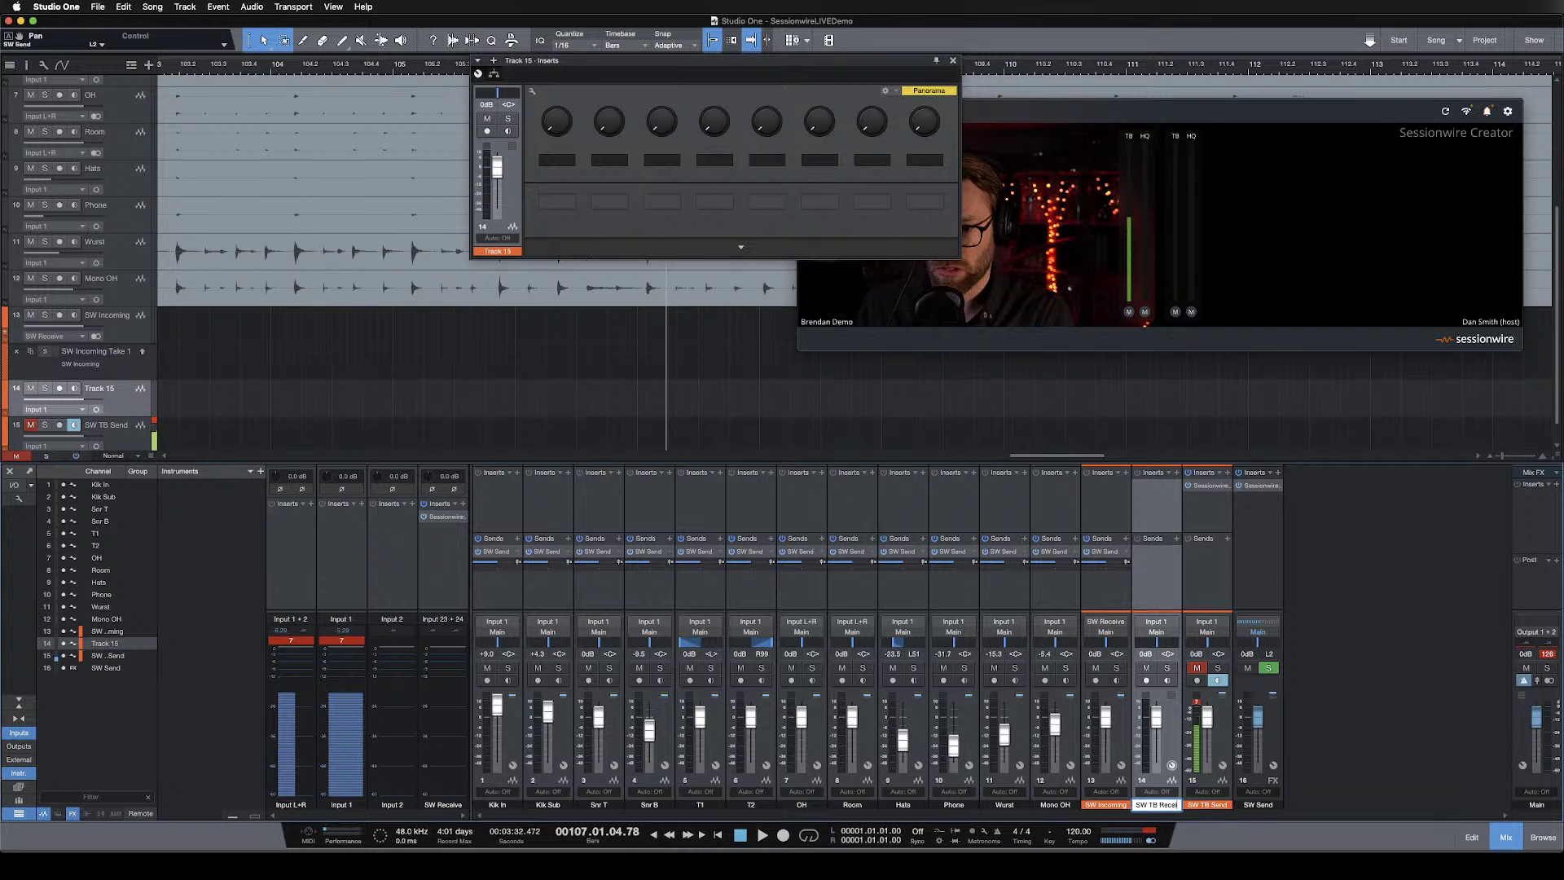
{"action": "type", "text": "ve"}
{"action": "key", "text": "Return"}
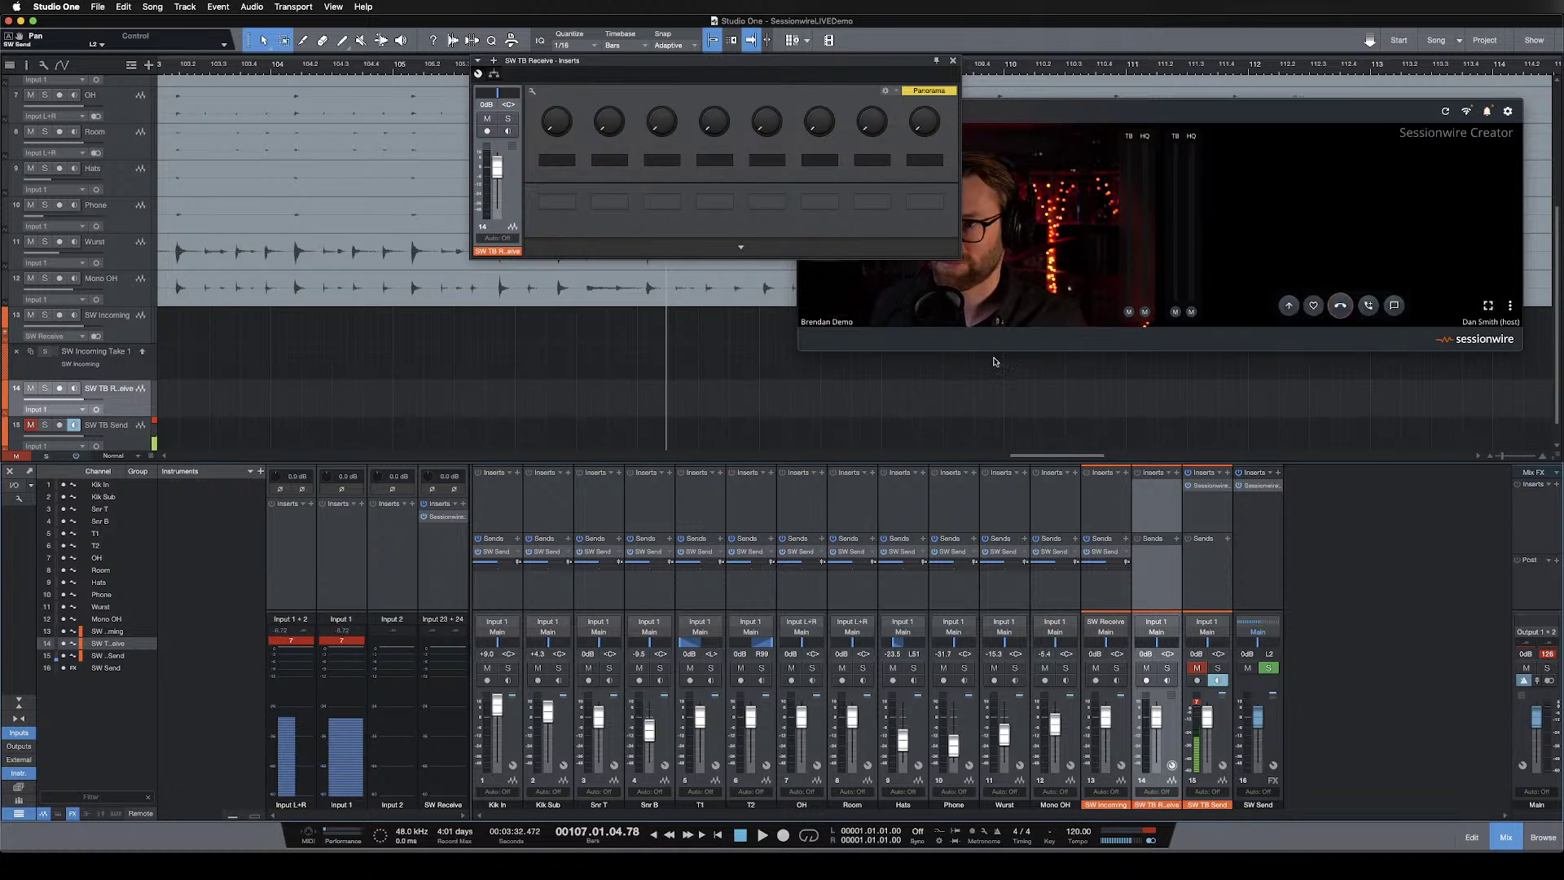
Close the empty inserts window and insert the Sessionwire Talkback Receive plug-in on the SW TB Receive channel.
{"action": "left_click", "coordinate": [956, 60]}
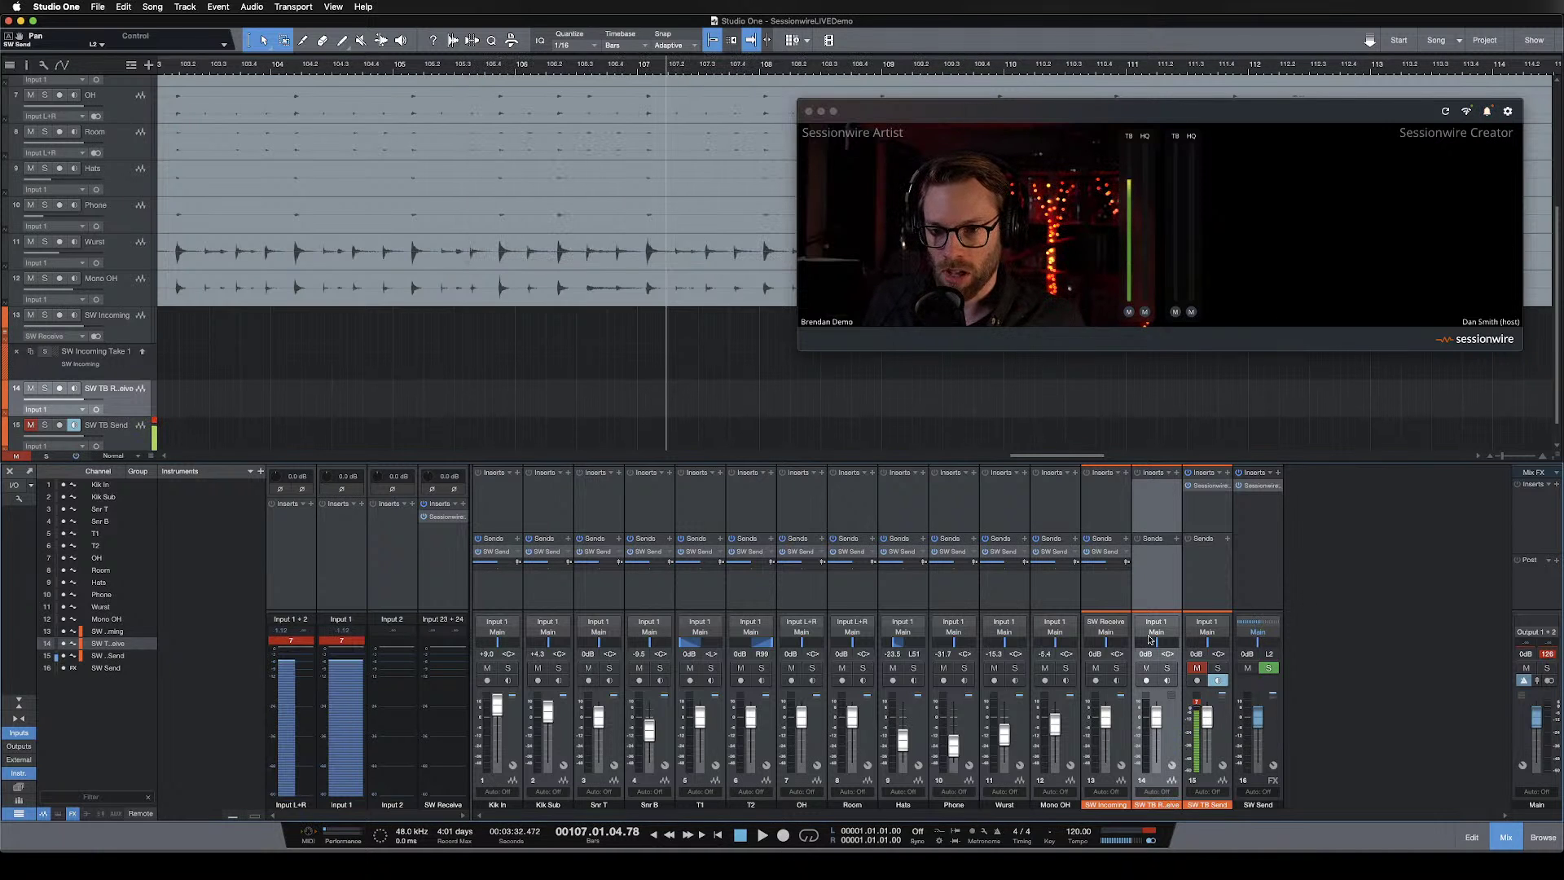
{"action": "left_click", "coordinate": [1176, 474]}
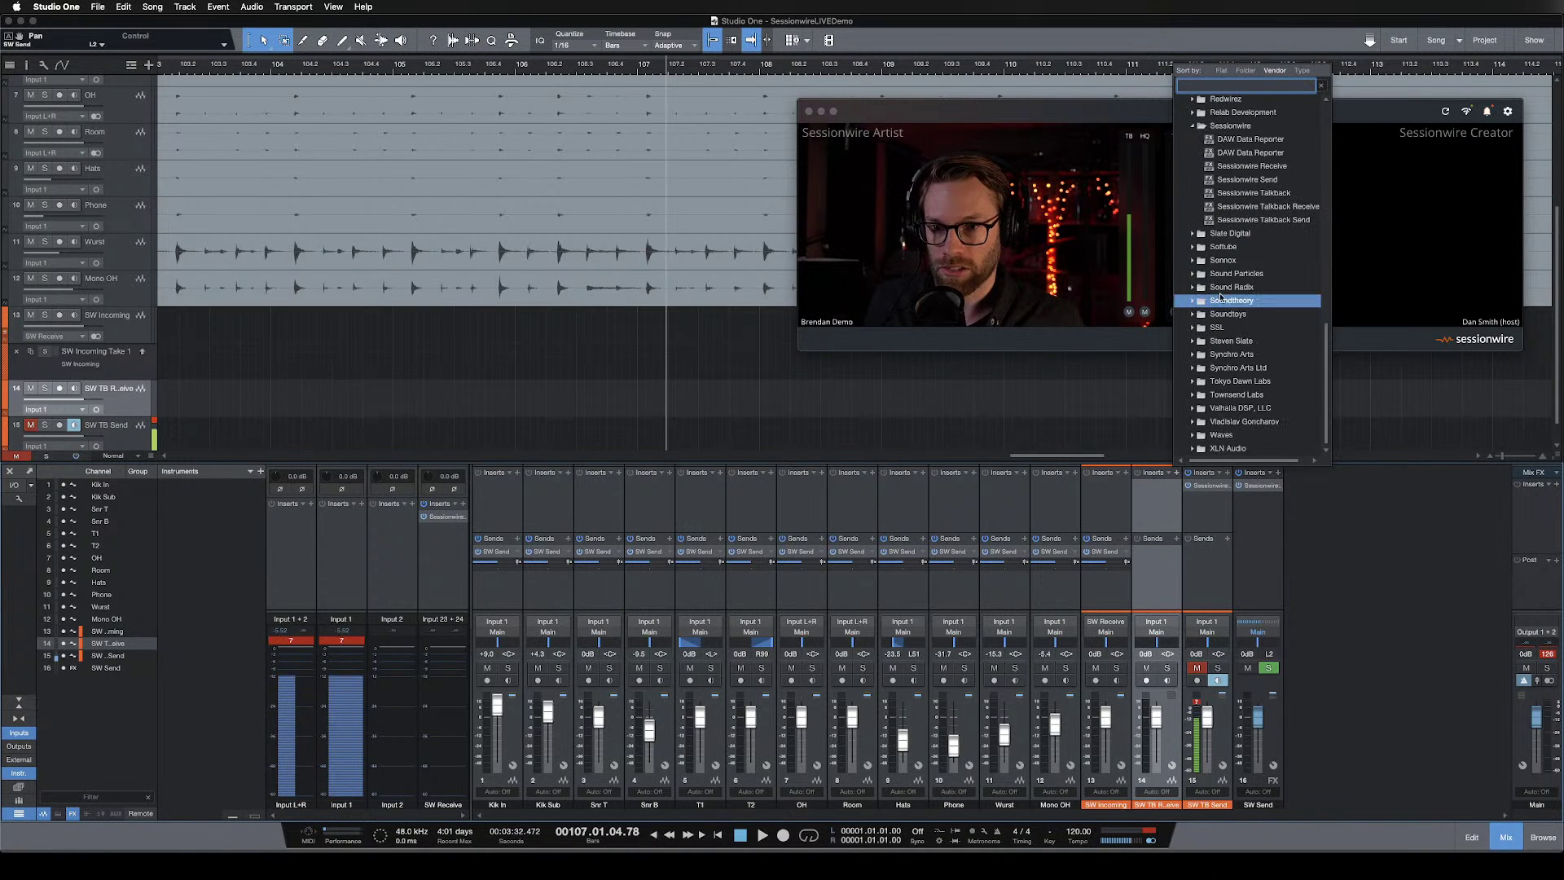
{"action": "left_click", "coordinate": [1290, 209]}
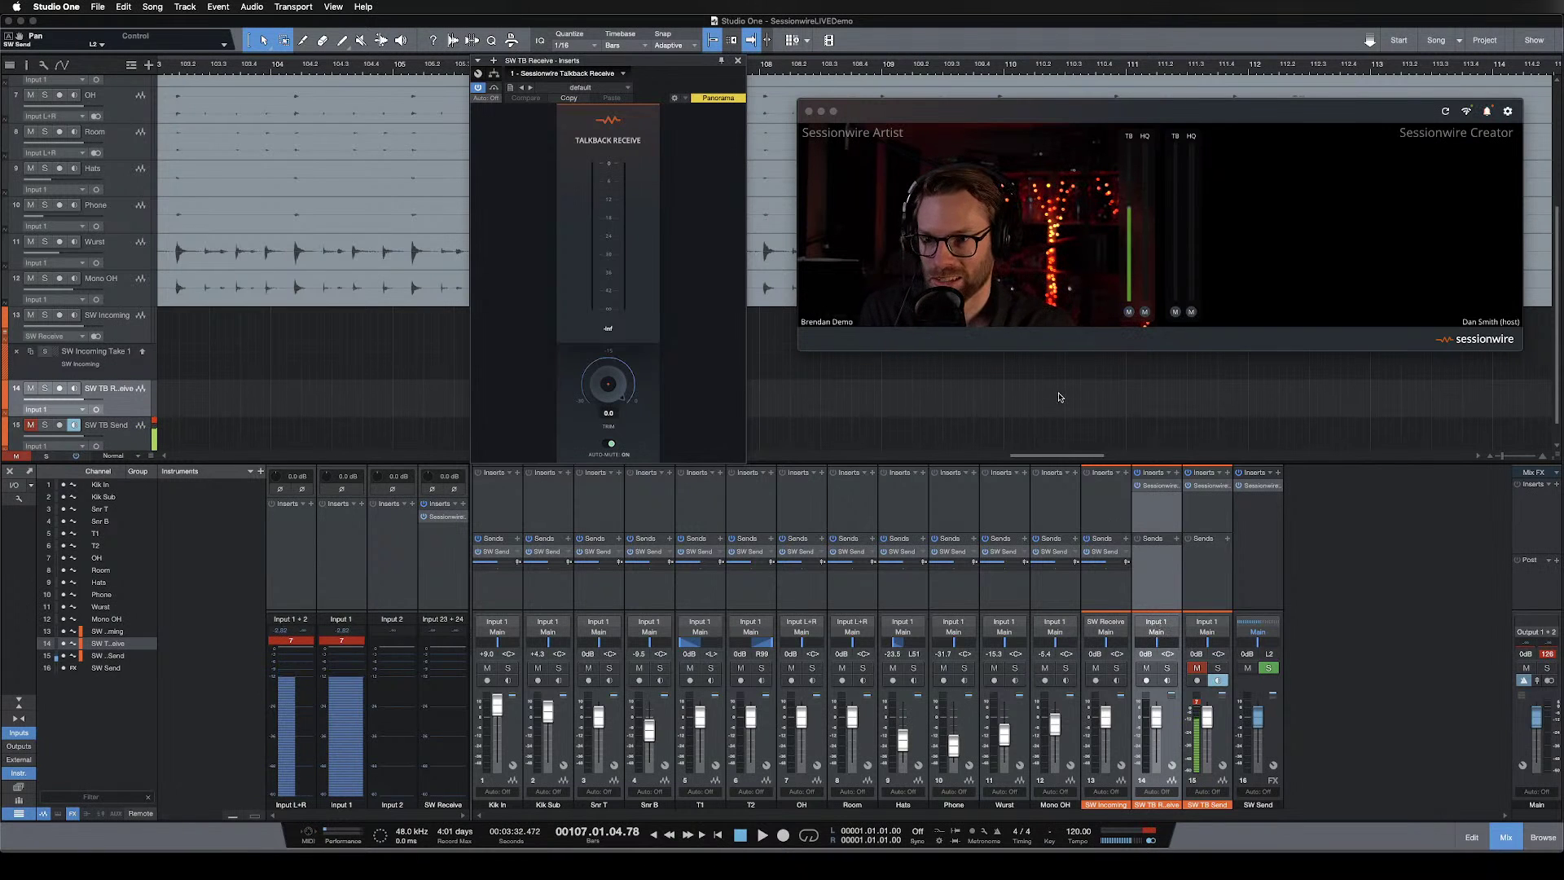
Switch to Sessionwire, select Sessionwire Talkback Receive Plugin as the speaker, and return to Studio One.
{"action": "left_click", "coordinate": [969, 337]}
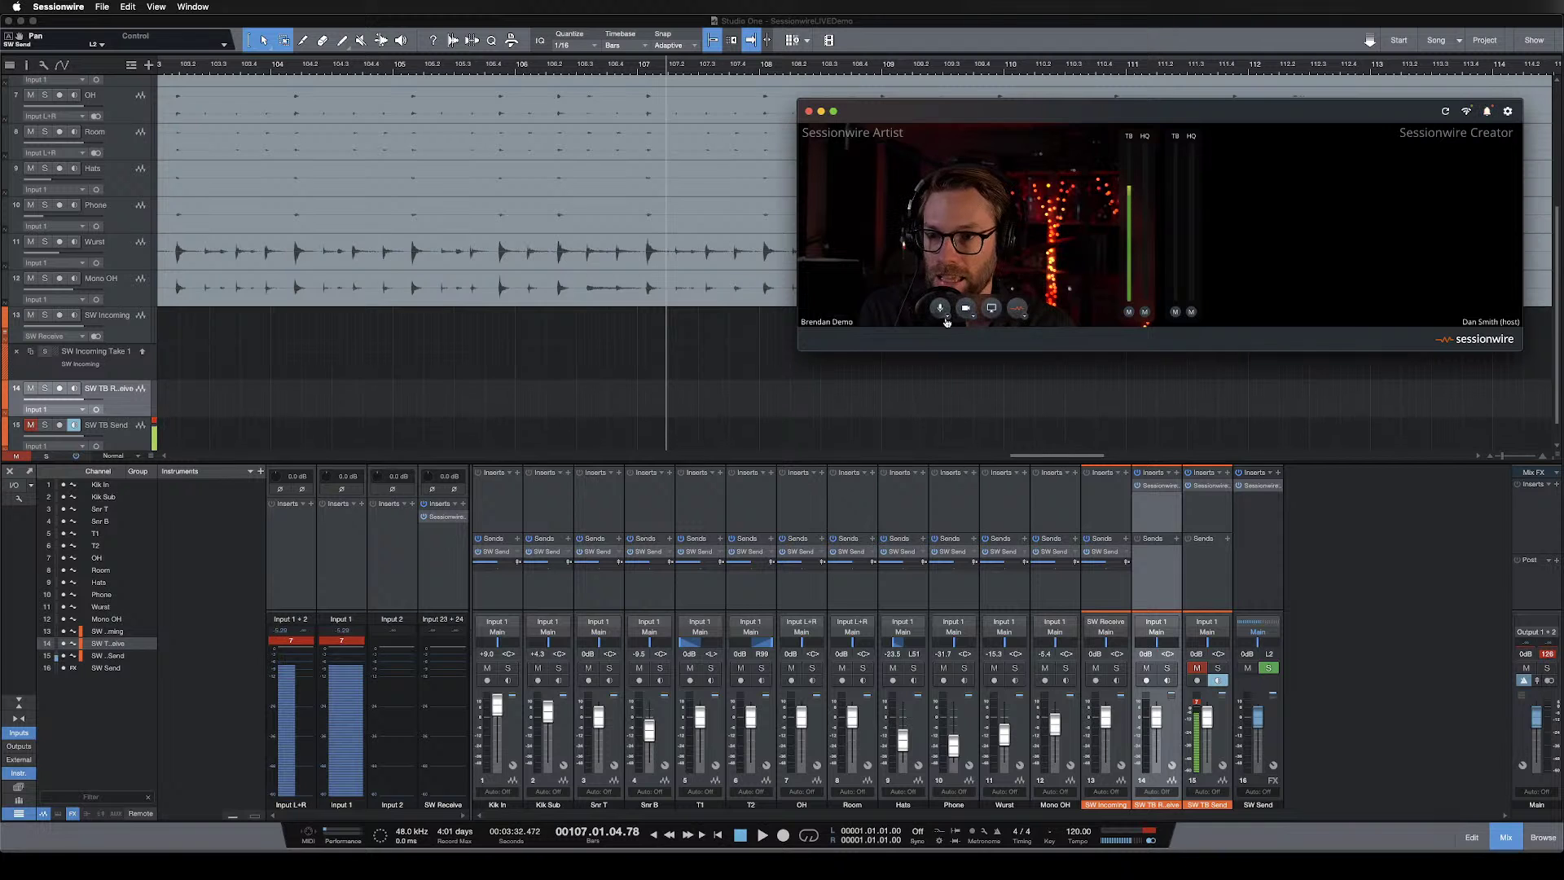
{"action": "left_click", "coordinate": [949, 318]}
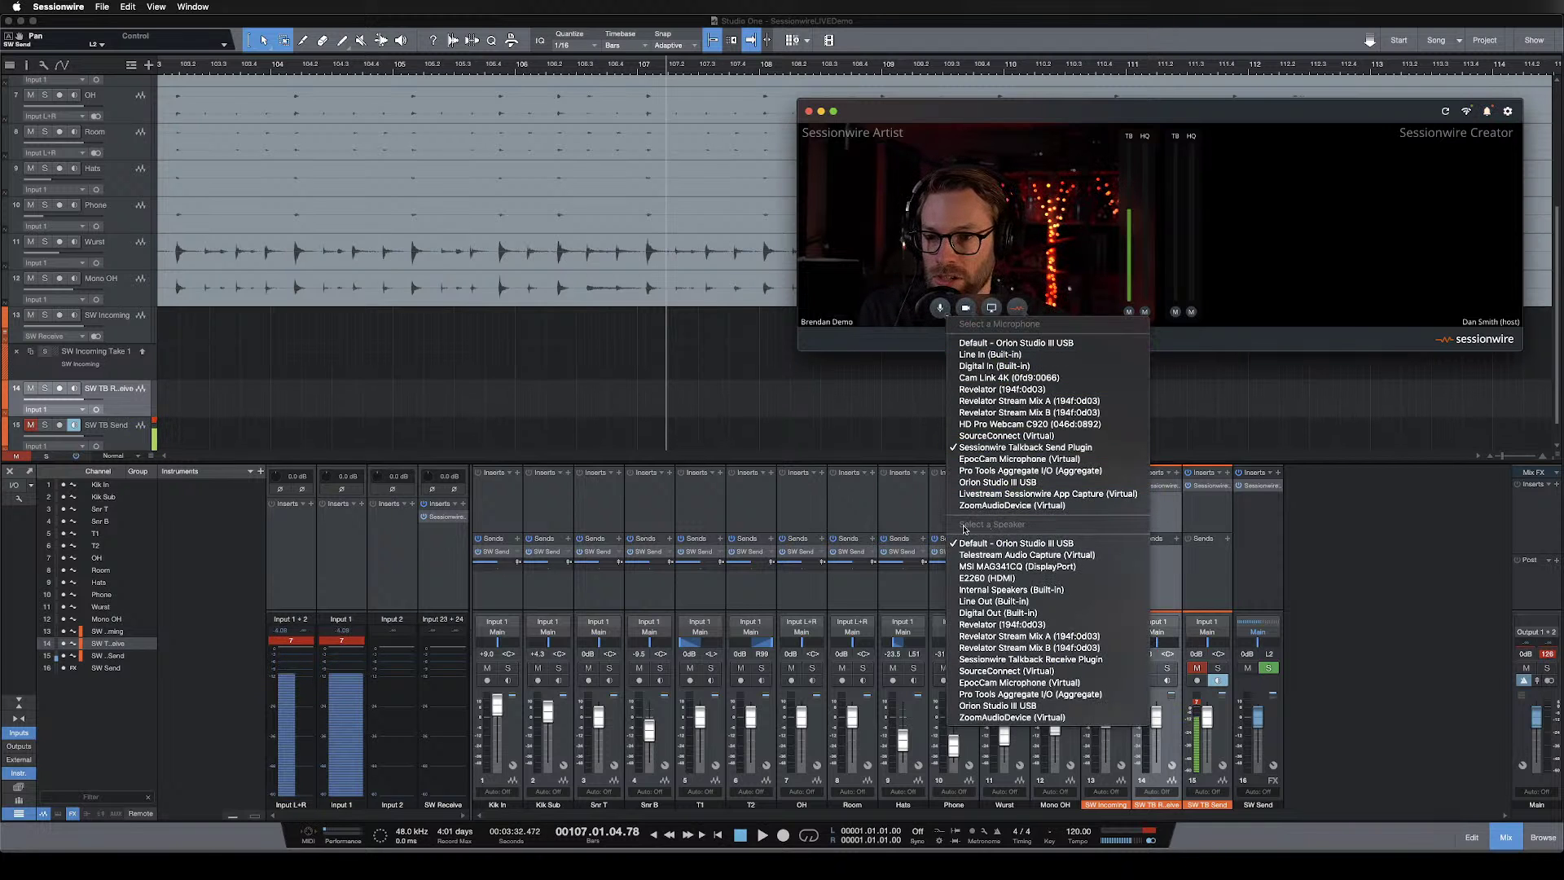
{"action": "left_click", "coordinate": [1008, 660]}
{"action": "left_click", "coordinate": [1371, 561]}
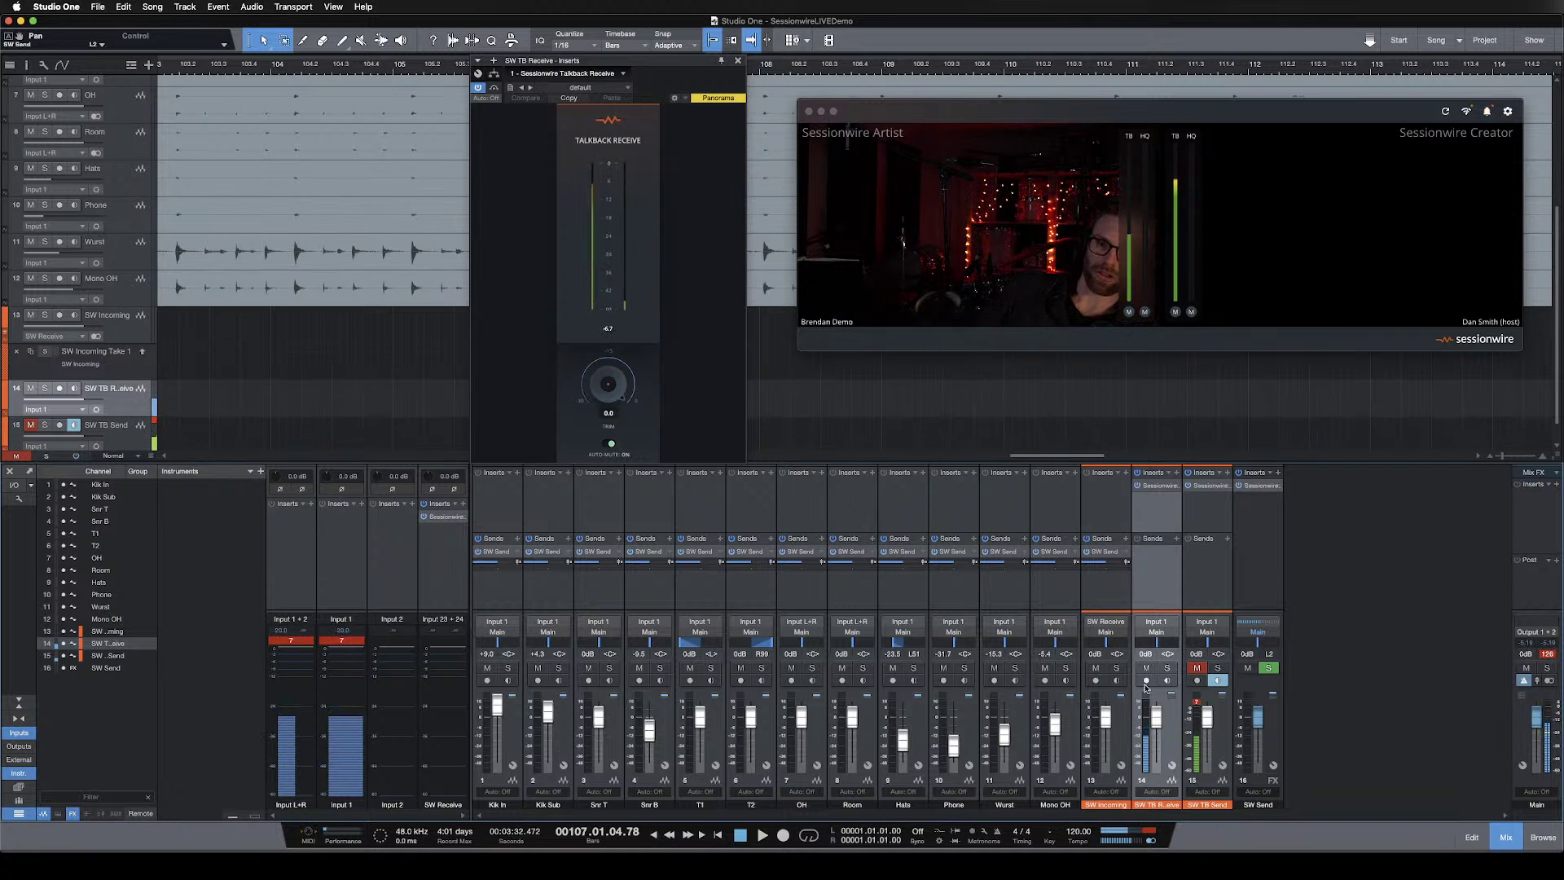
{"action": "left_click", "coordinate": [1176, 540]}
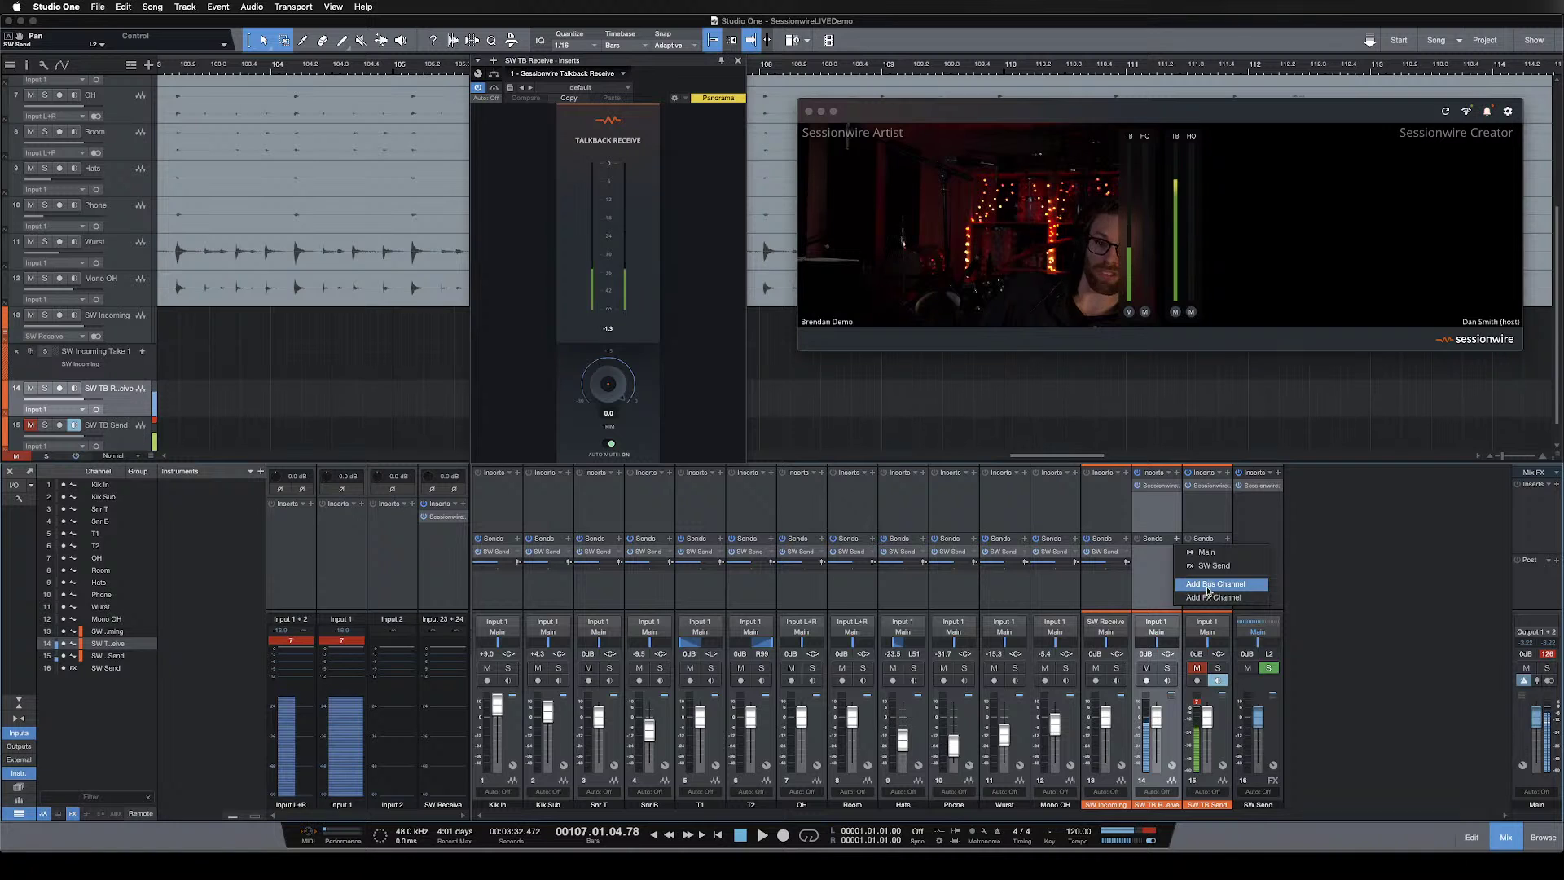
{"action": "left_click", "coordinate": [1303, 538]}
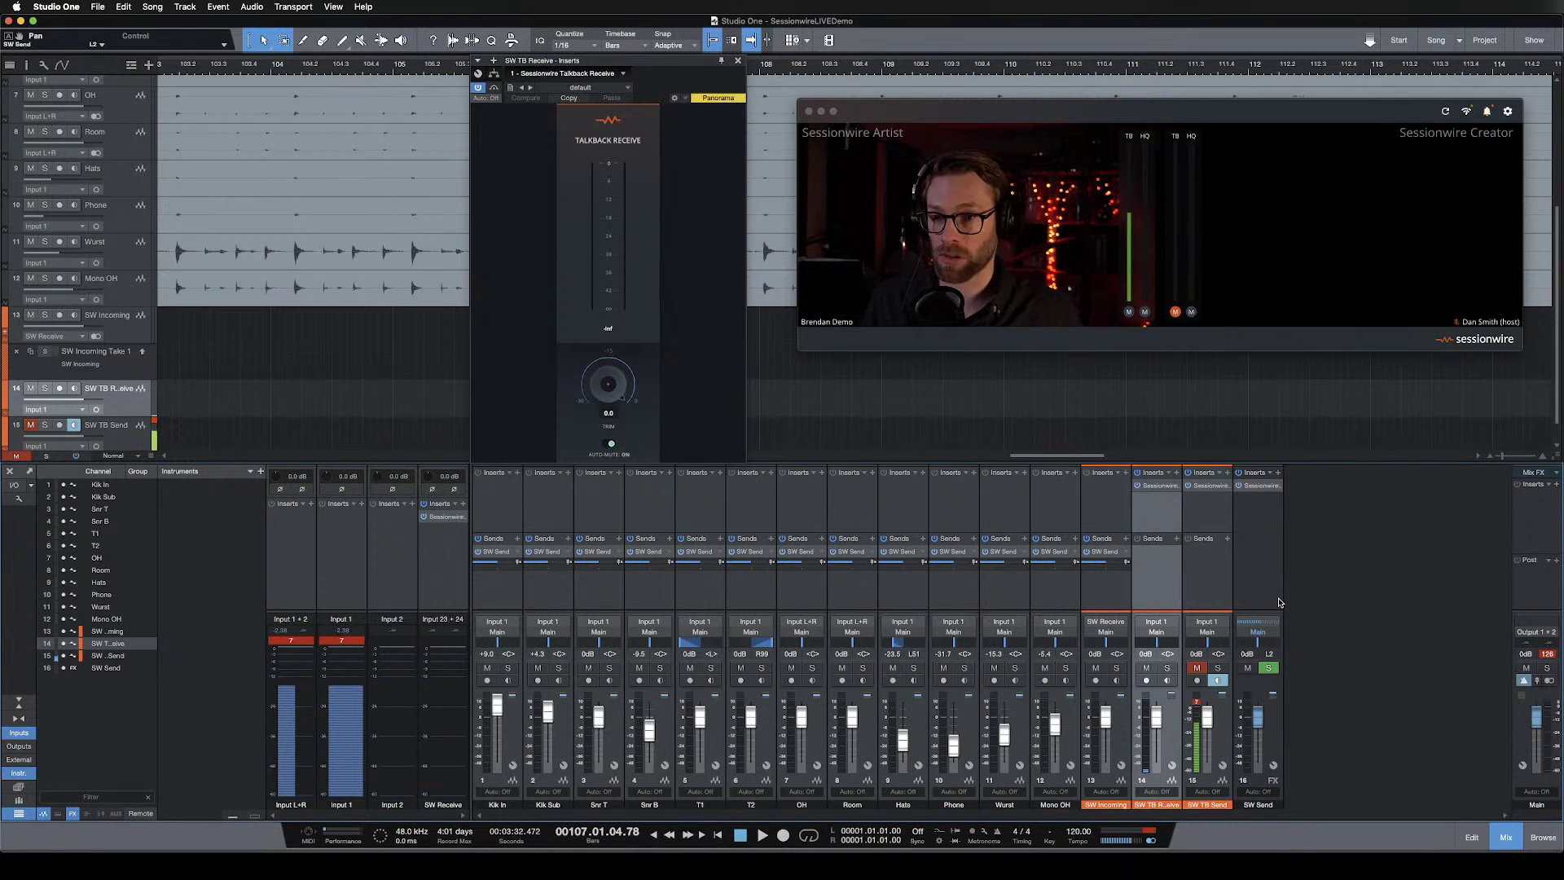
Switch to Sessionwire and set the microphone, speaker and HQ audio destination to Default - Orion Studio III USB.
{"action": "left_click", "coordinate": [957, 335]}
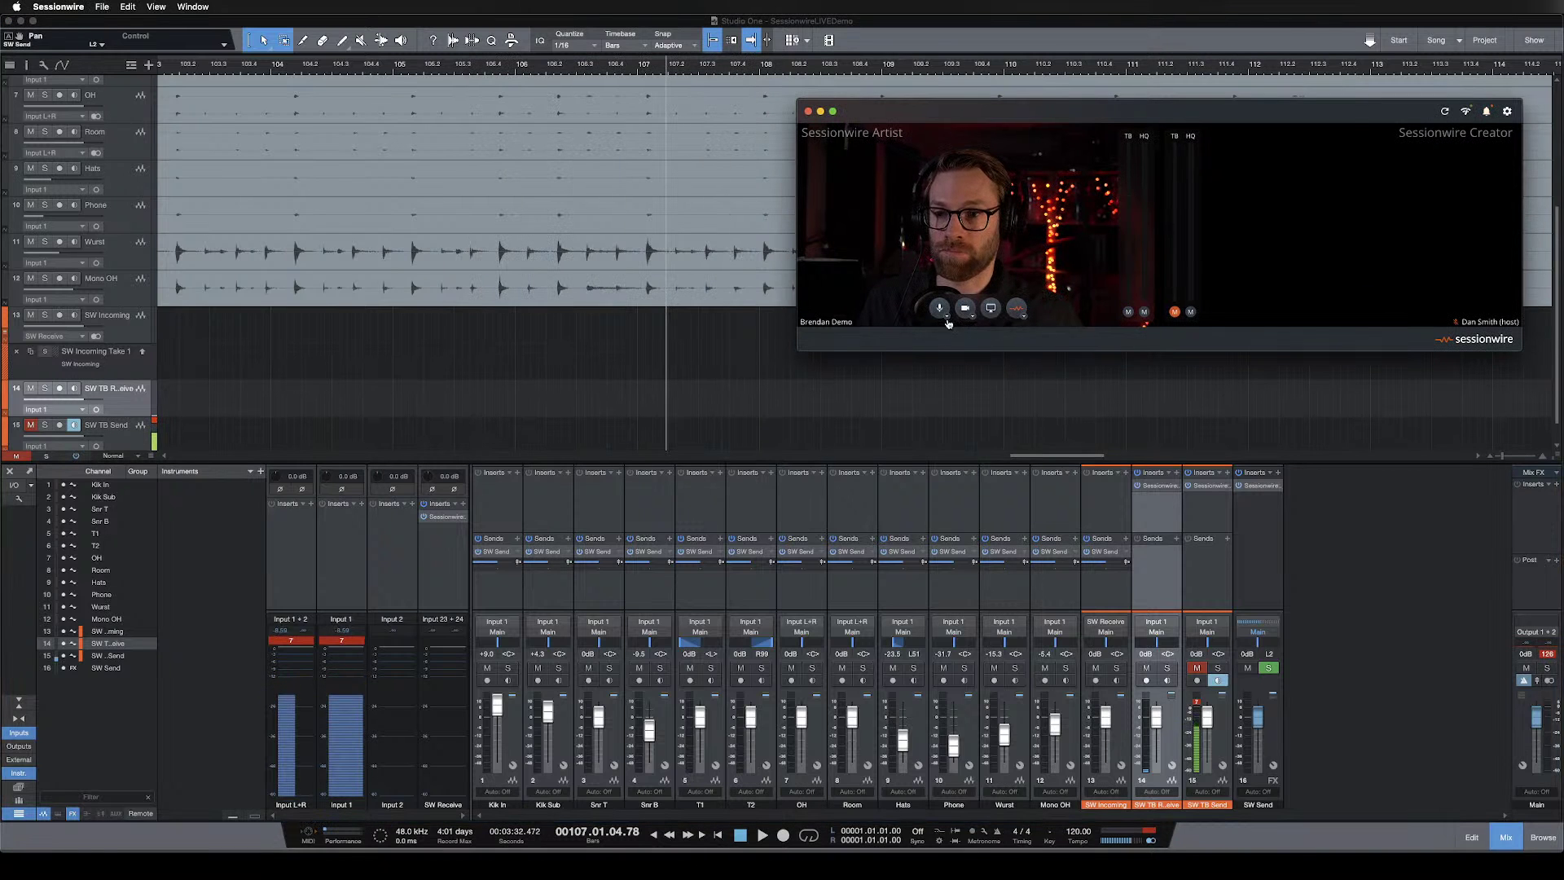
{"action": "left_click", "coordinate": [947, 322]}
{"action": "left_click", "coordinate": [1009, 544]}
{"action": "left_click", "coordinate": [1017, 308]}
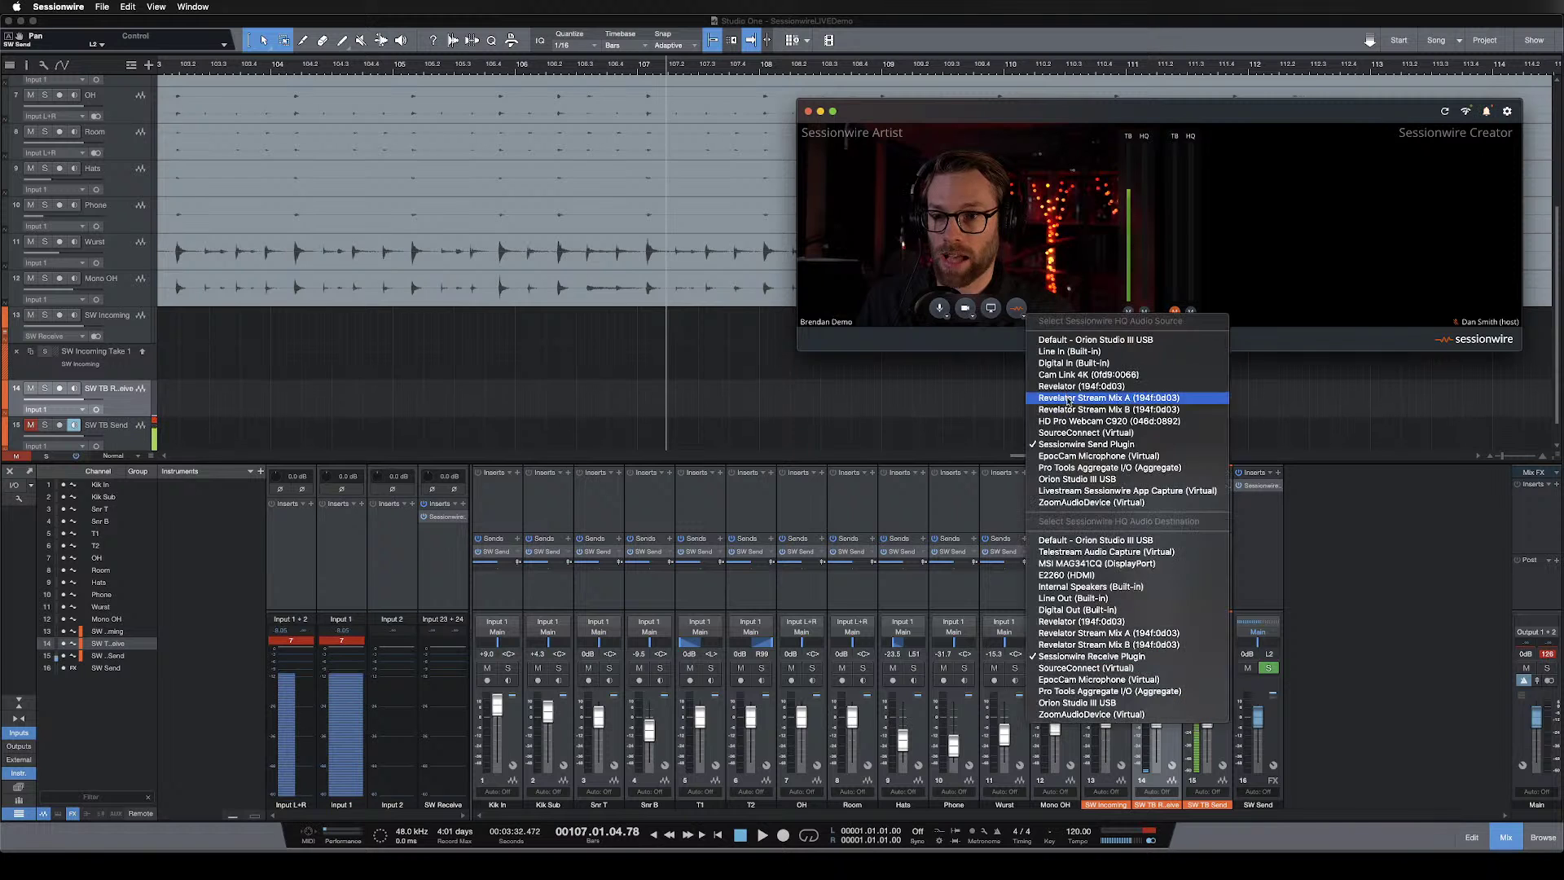
{"action": "left_click", "coordinate": [1059, 540]}
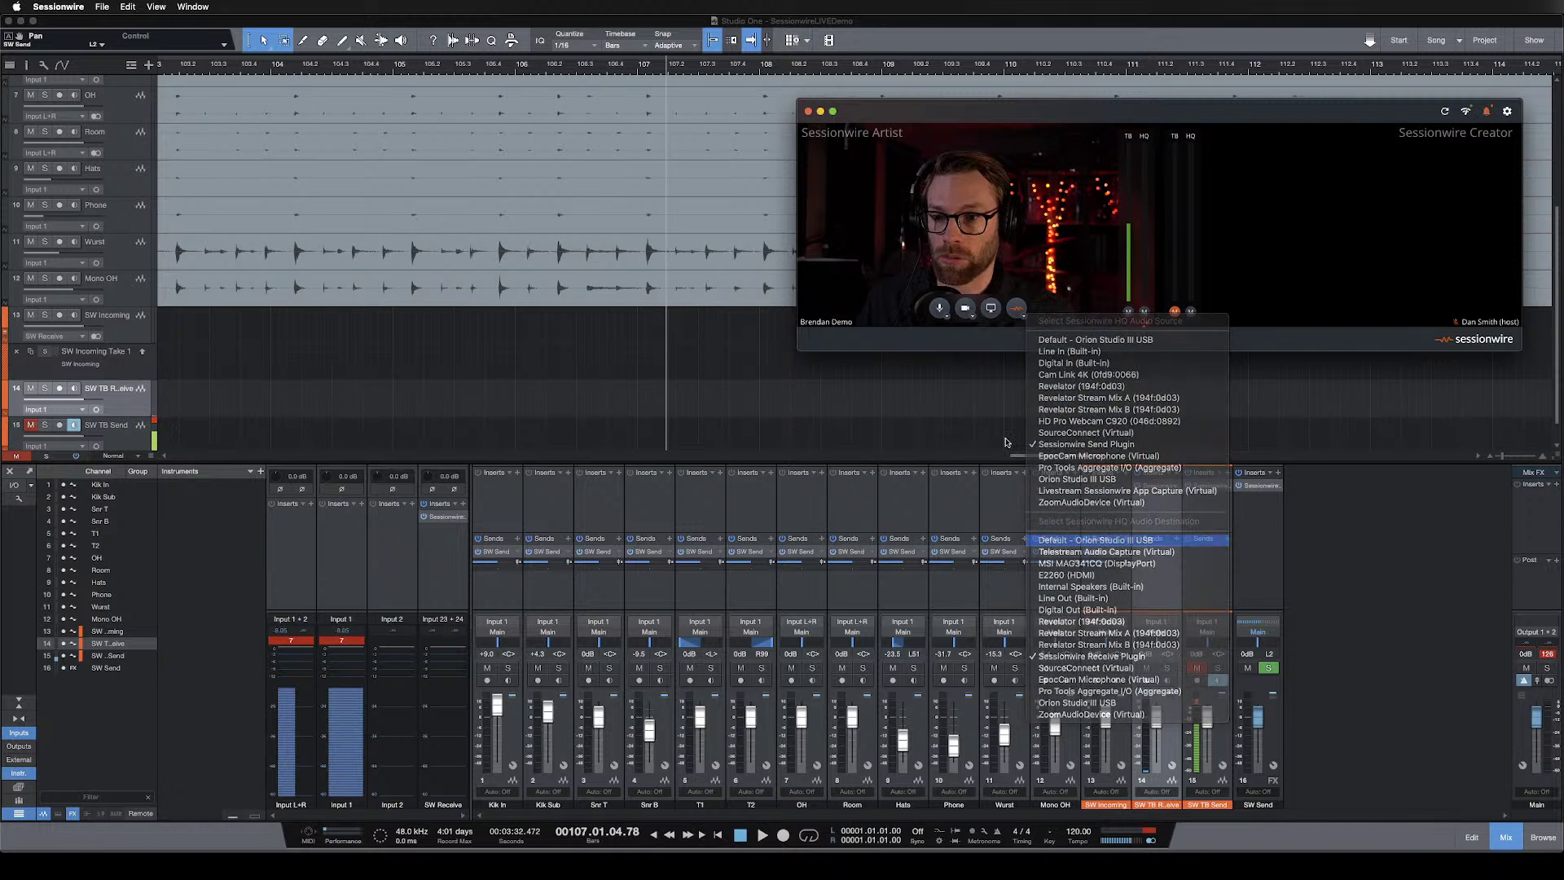
{"action": "left_click", "coordinate": [948, 321]}
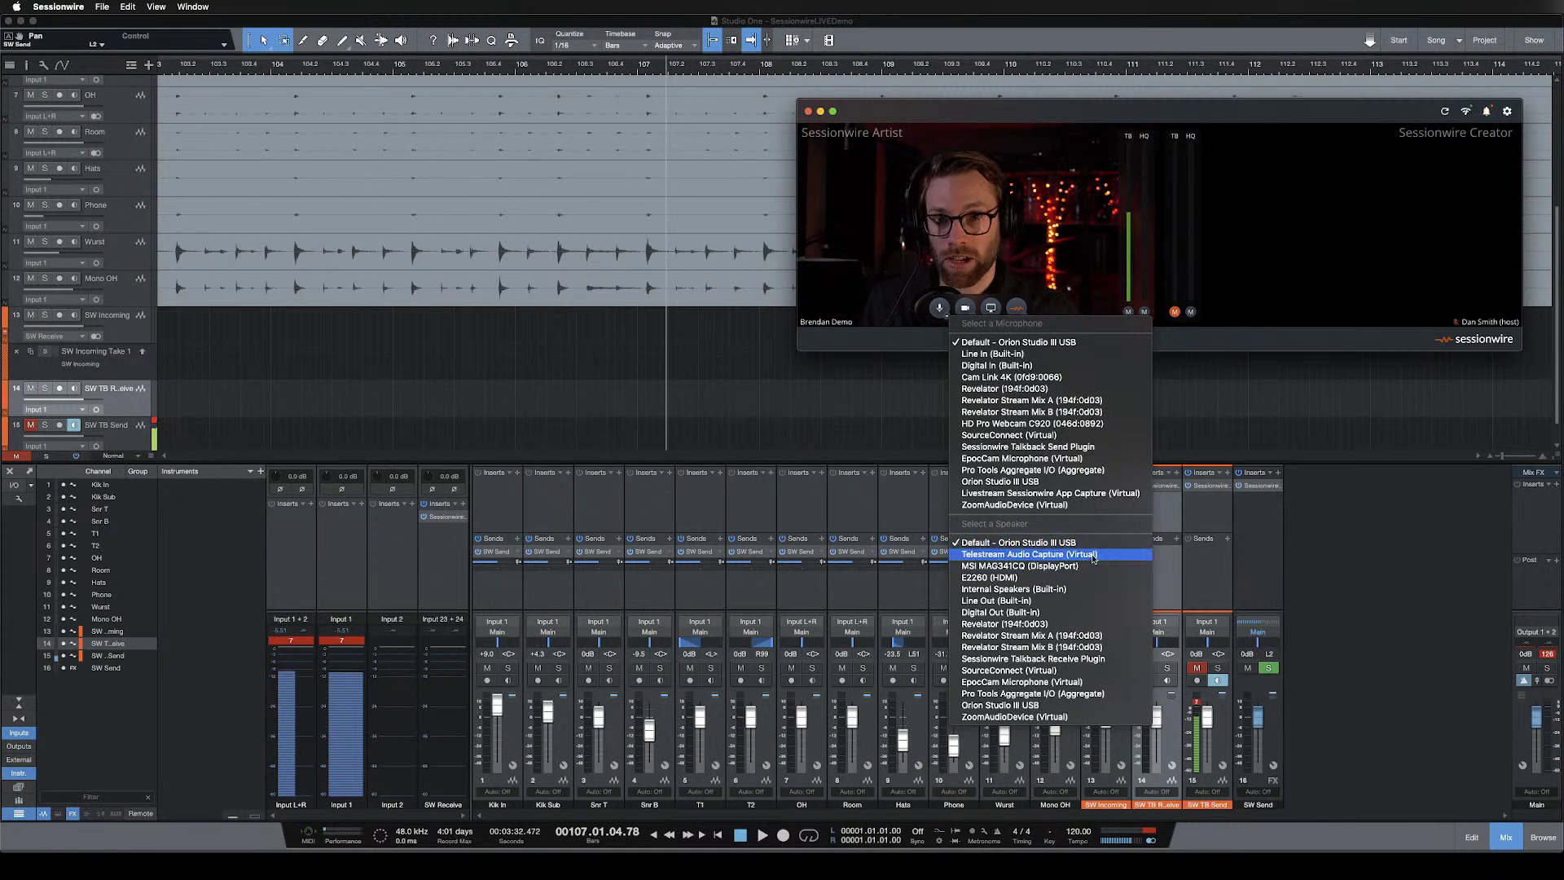
{"action": "left_click", "coordinate": [961, 342]}
{"action": "left_click", "coordinate": [1018, 308]}
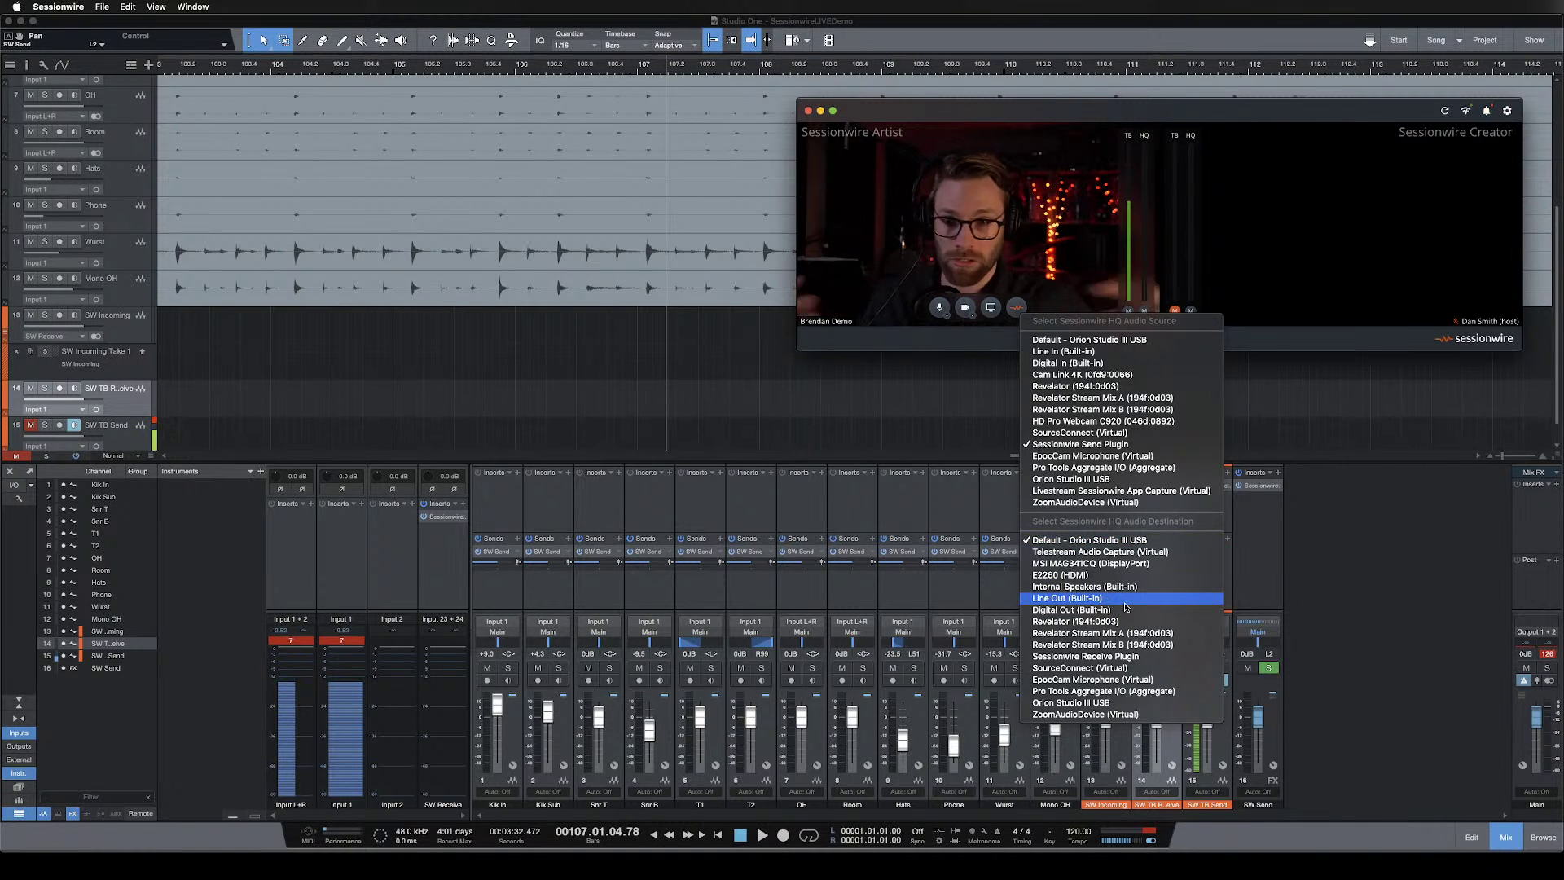
{"action": "left_click", "coordinate": [921, 359]}
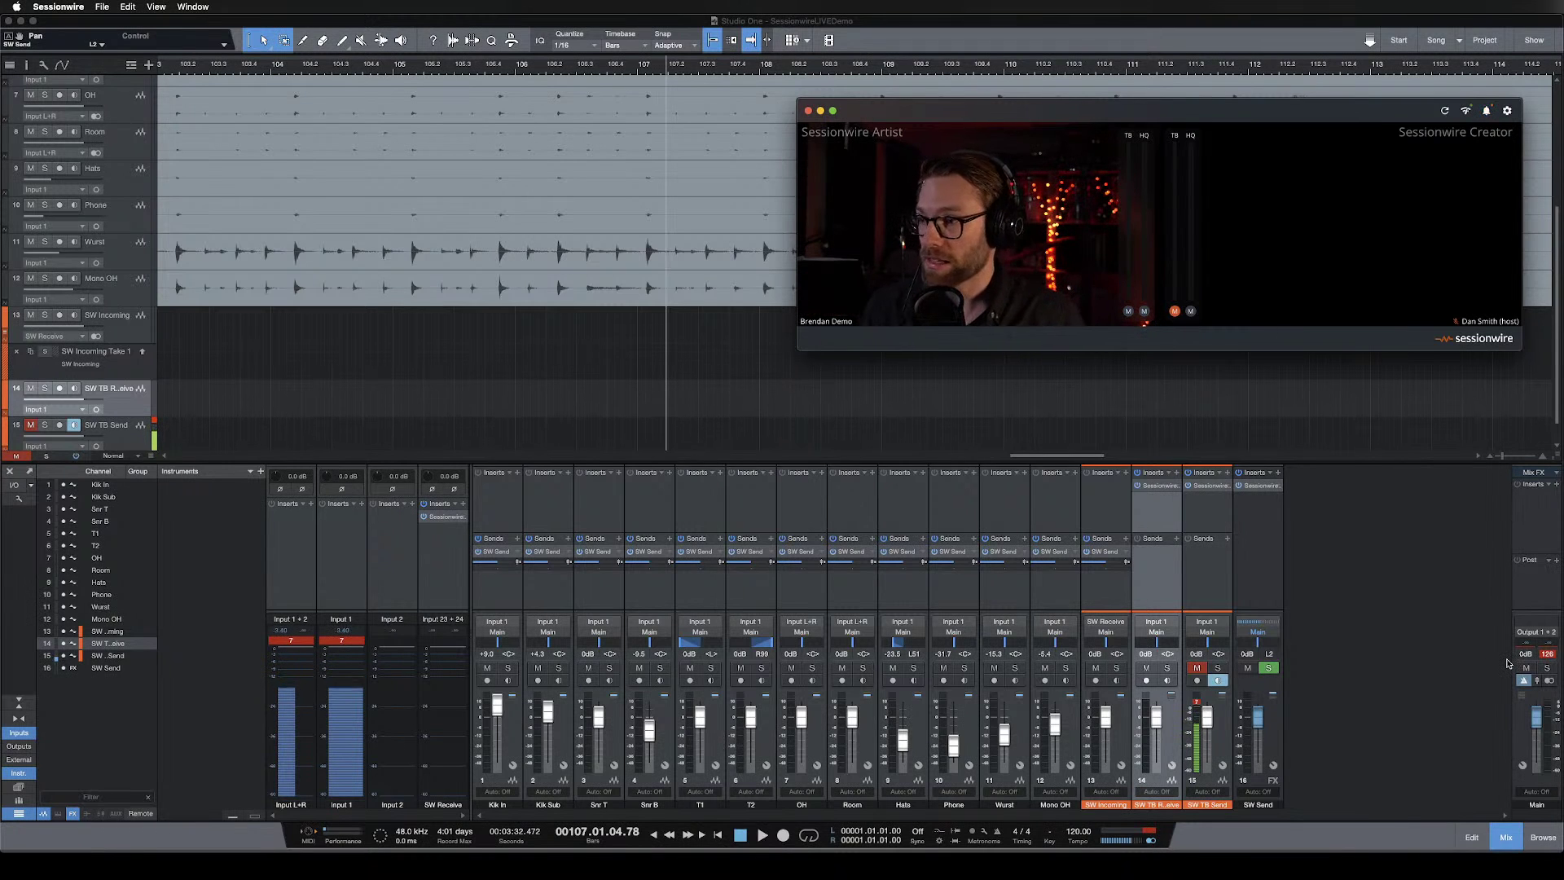
Return to Studio One and remove the SW TB Receive and SW TB Send tracks together.
{"action": "key", "text": "super+Tab"}
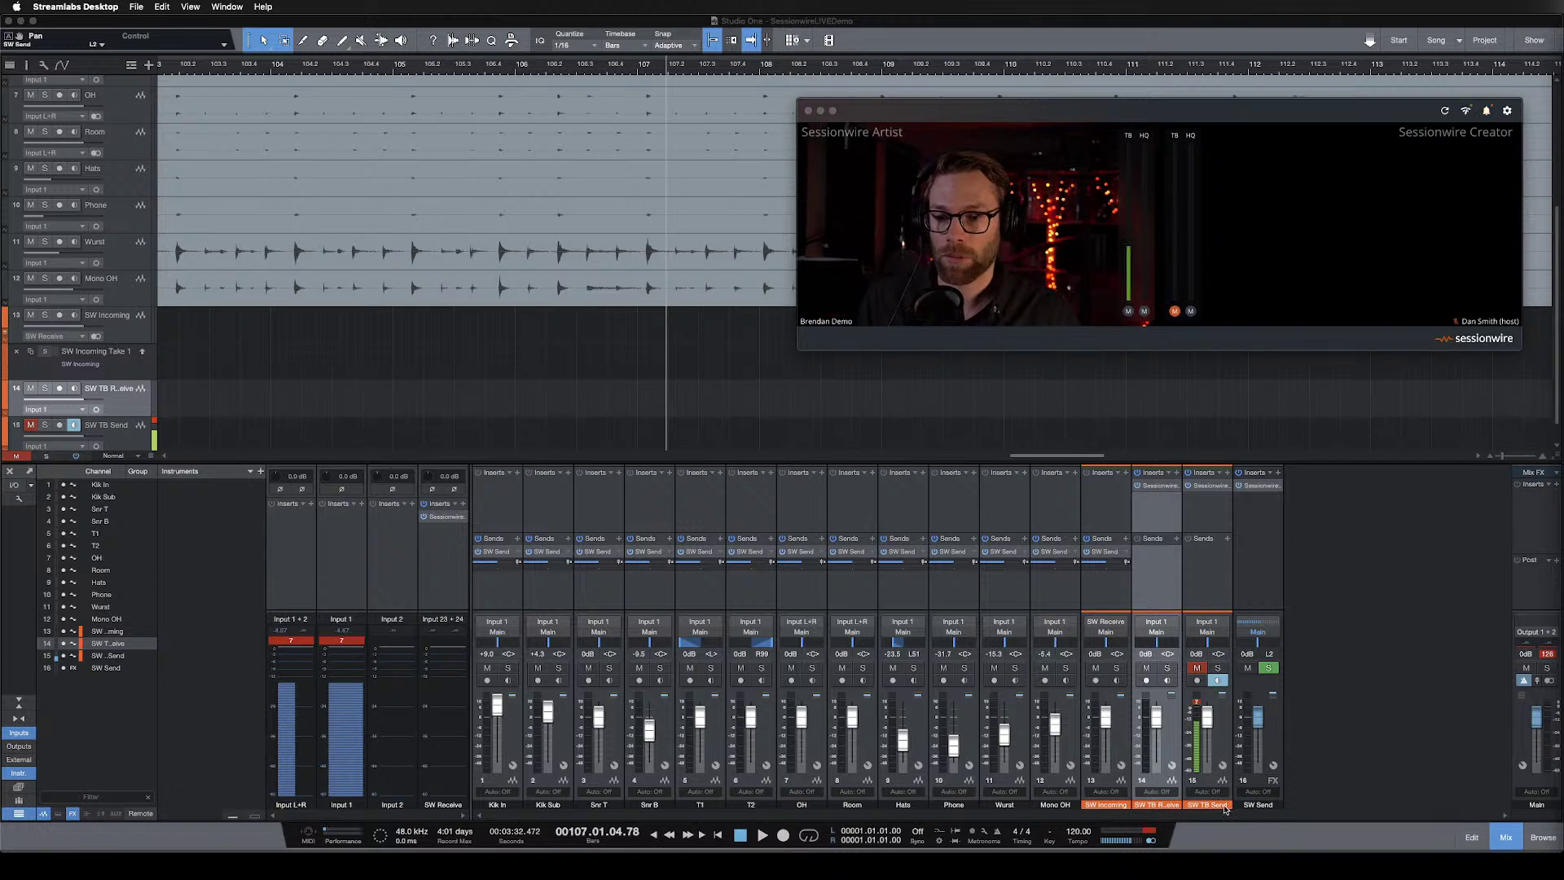
{"action": "left_click", "coordinate": [1132, 809]}
{"action": "left_click", "coordinate": [1156, 807]}
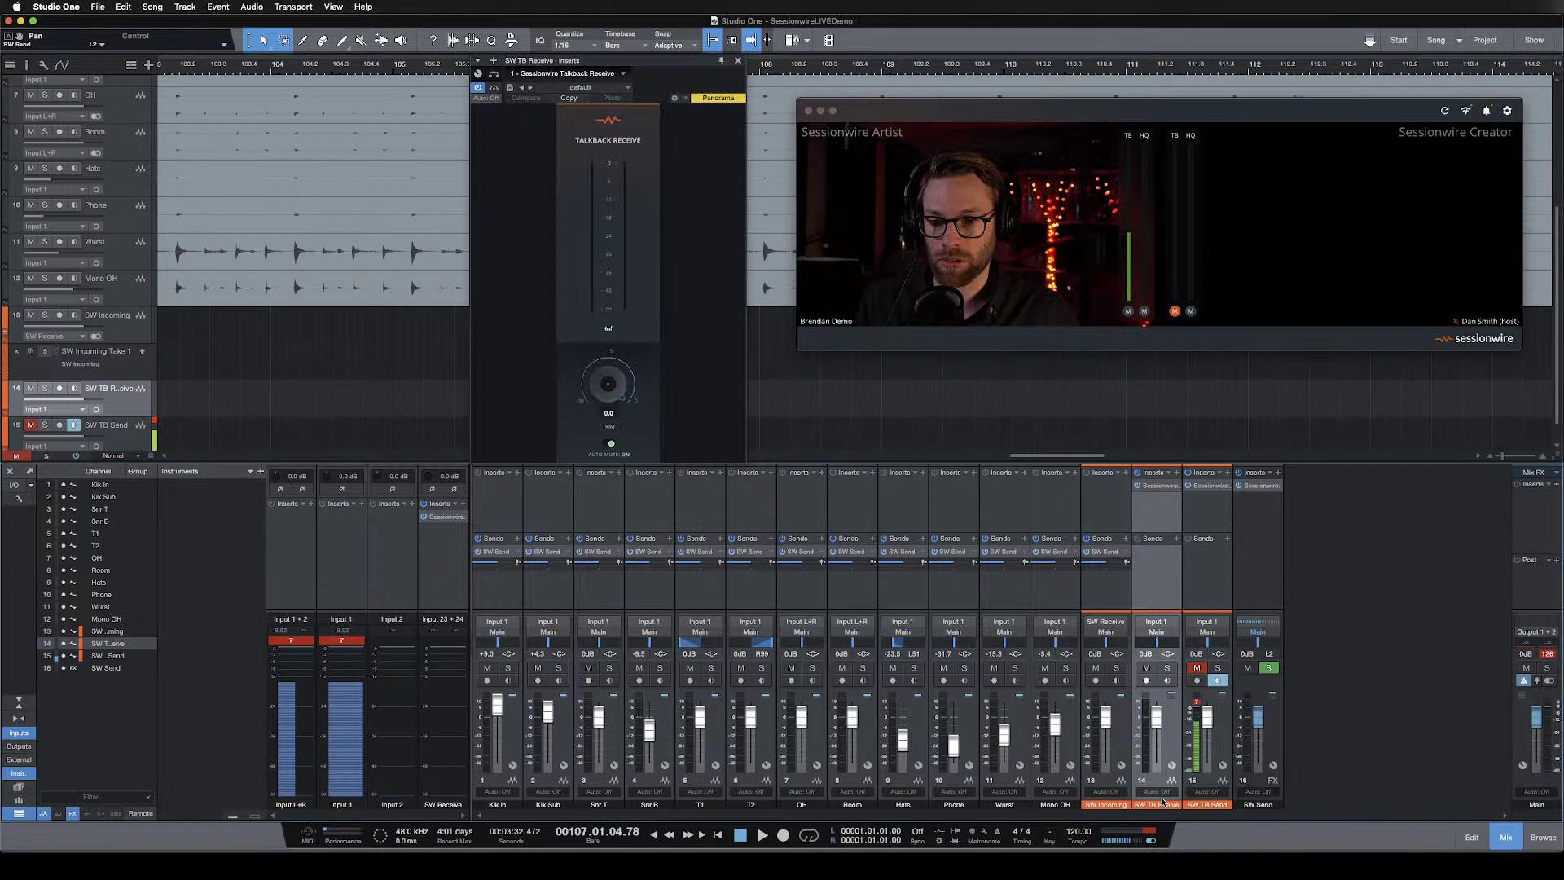
{"action": "left_click", "coordinate": [1223, 724], "text": "shift"}
{"action": "right_click", "coordinate": [1226, 489]}
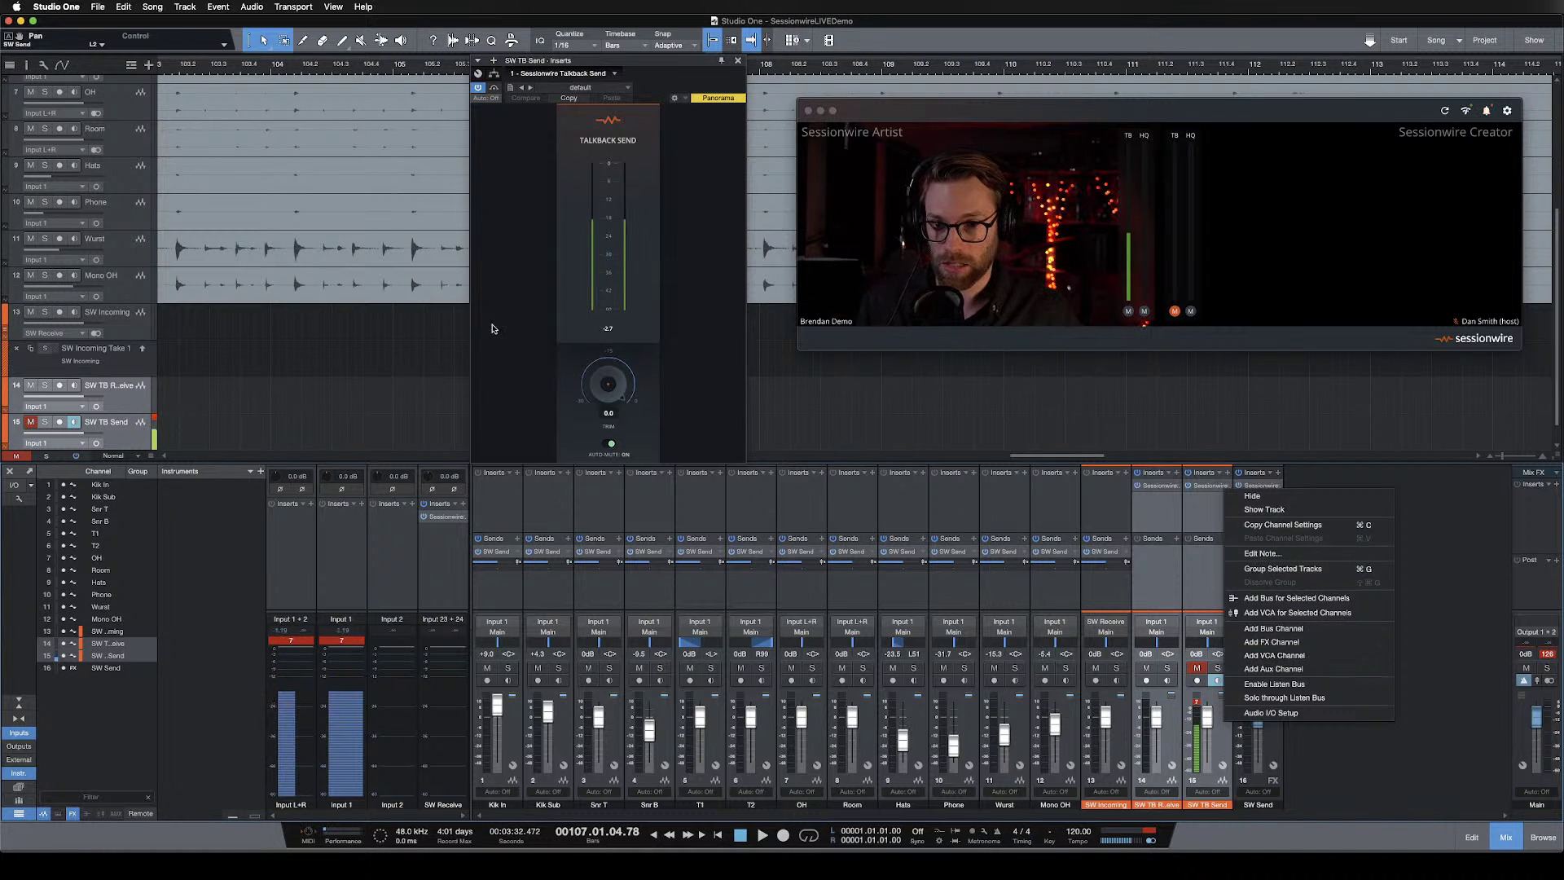
{"action": "key", "text": "Escape"}
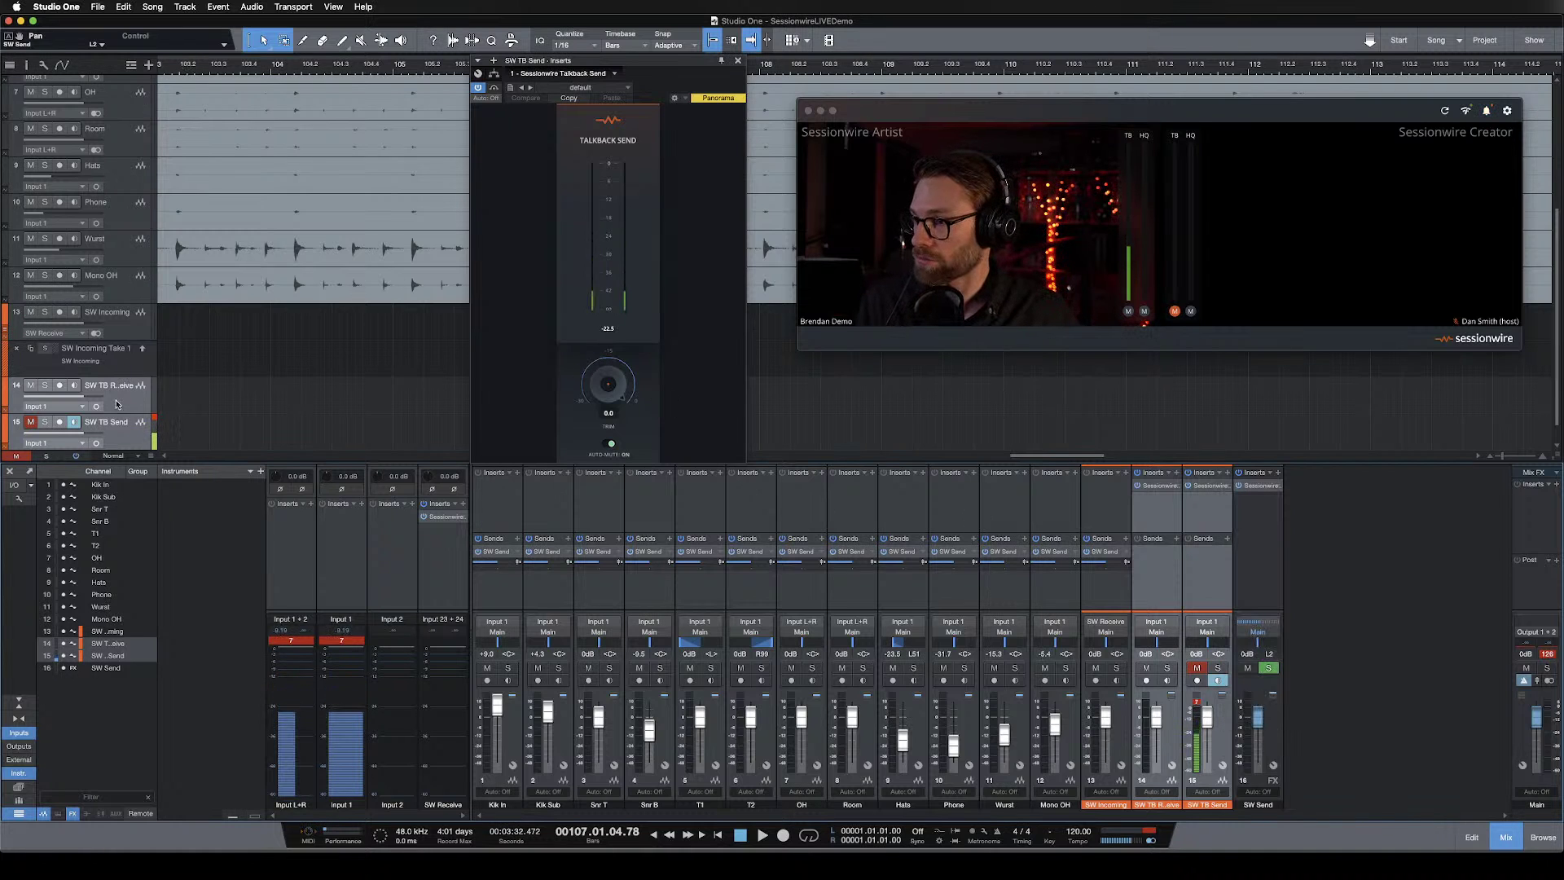
{"action": "right_click", "coordinate": [120, 402]}
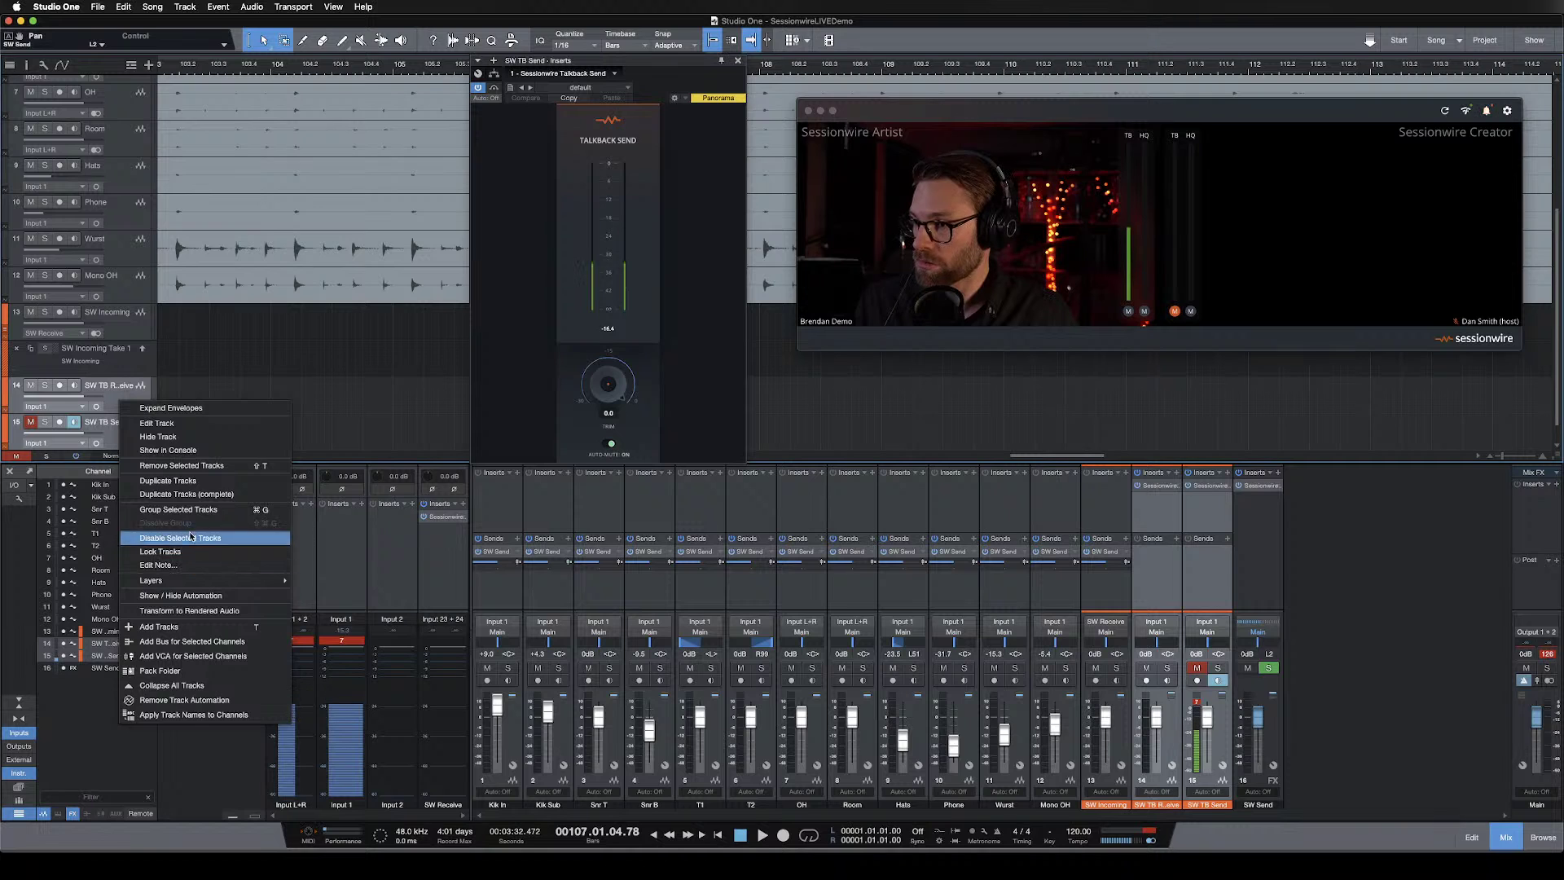
{"action": "left_click", "coordinate": [181, 465]}
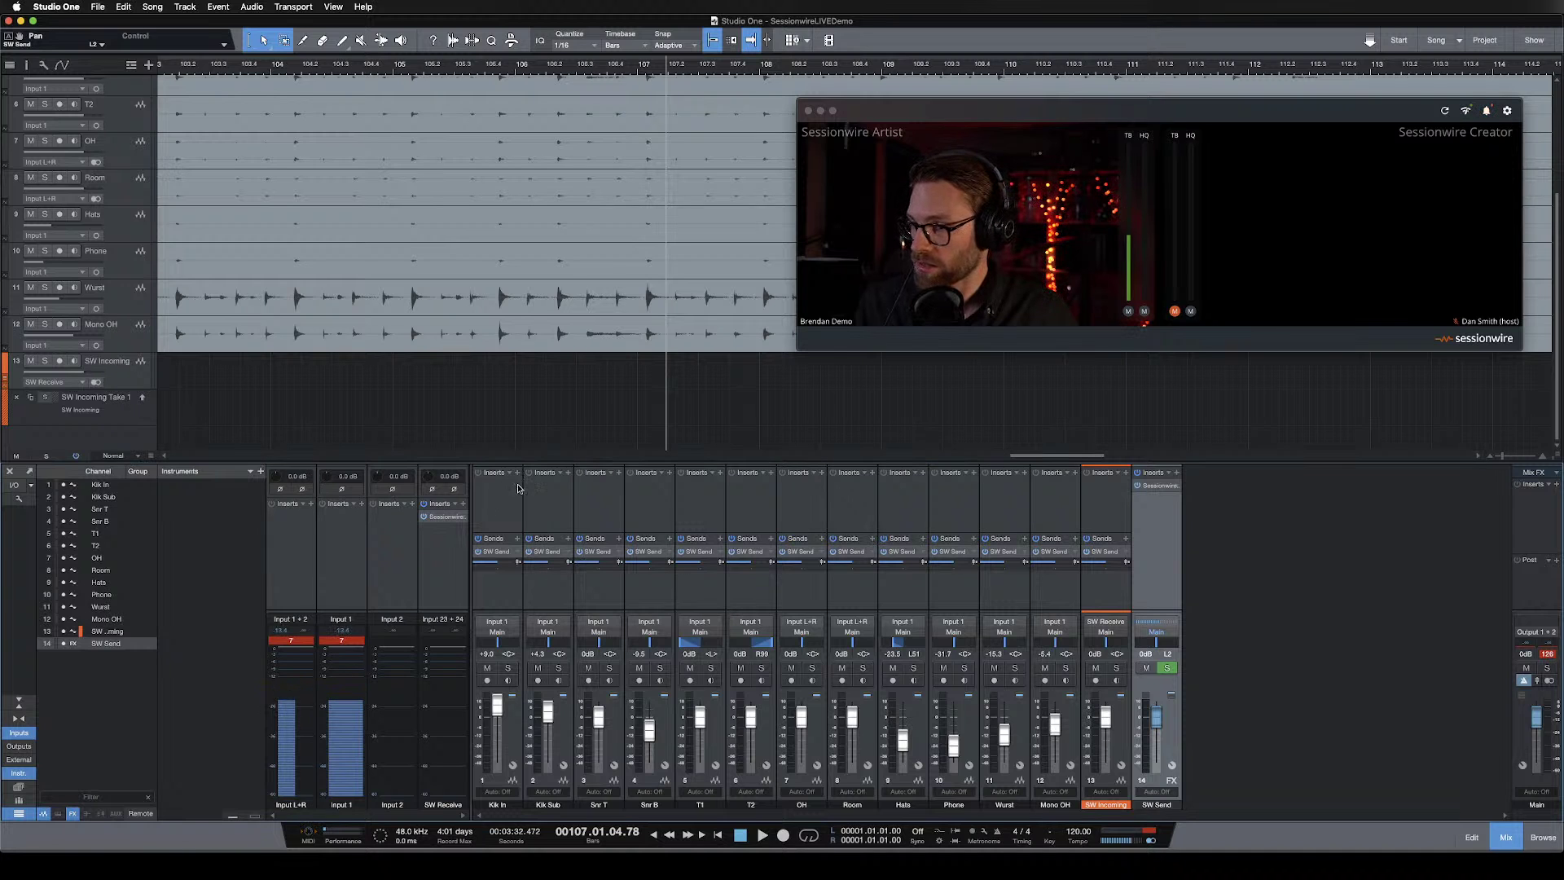
Remove the SW Send FX channel and delete the SW Receive input from the song's Audio I/O setup, even though it is in use.
{"action": "right_click", "coordinate": [1175, 504]}
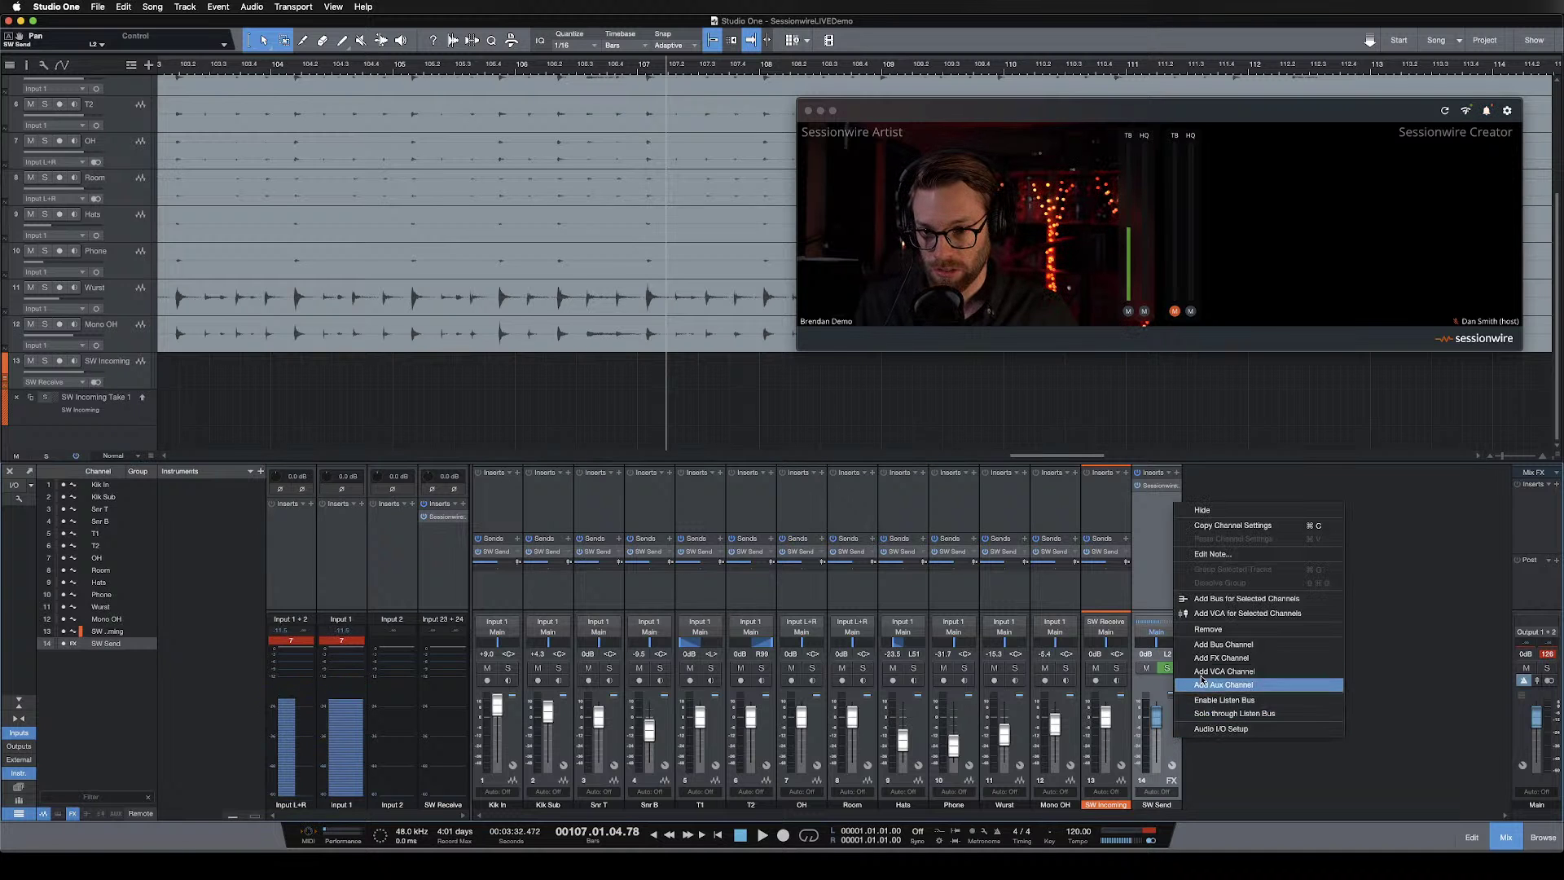
{"action": "left_click", "coordinate": [1209, 629]}
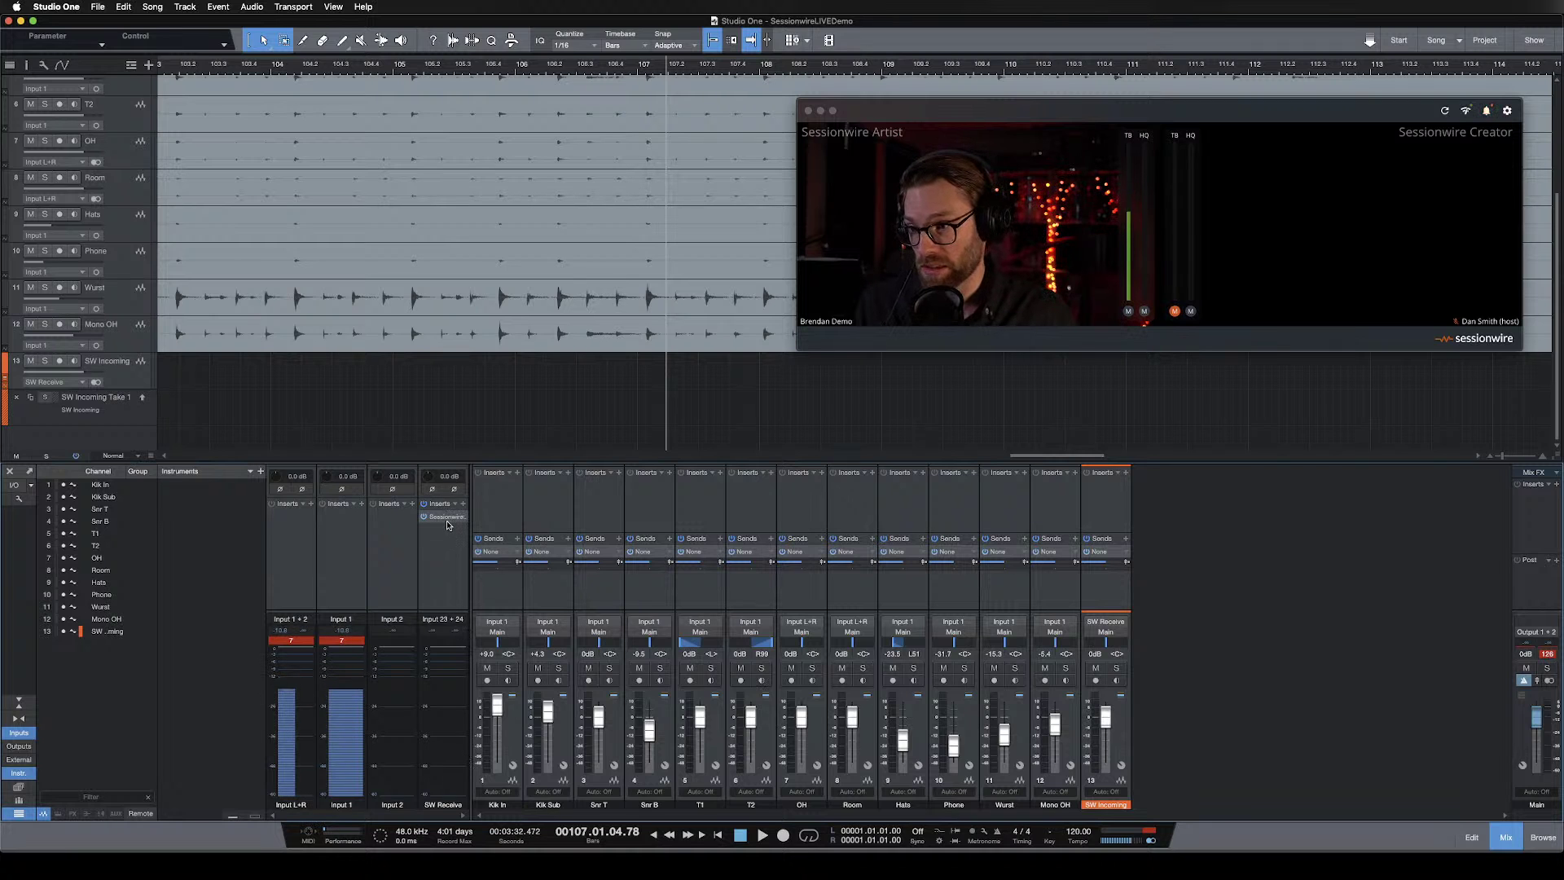
{"action": "left_click", "coordinate": [17, 495]}
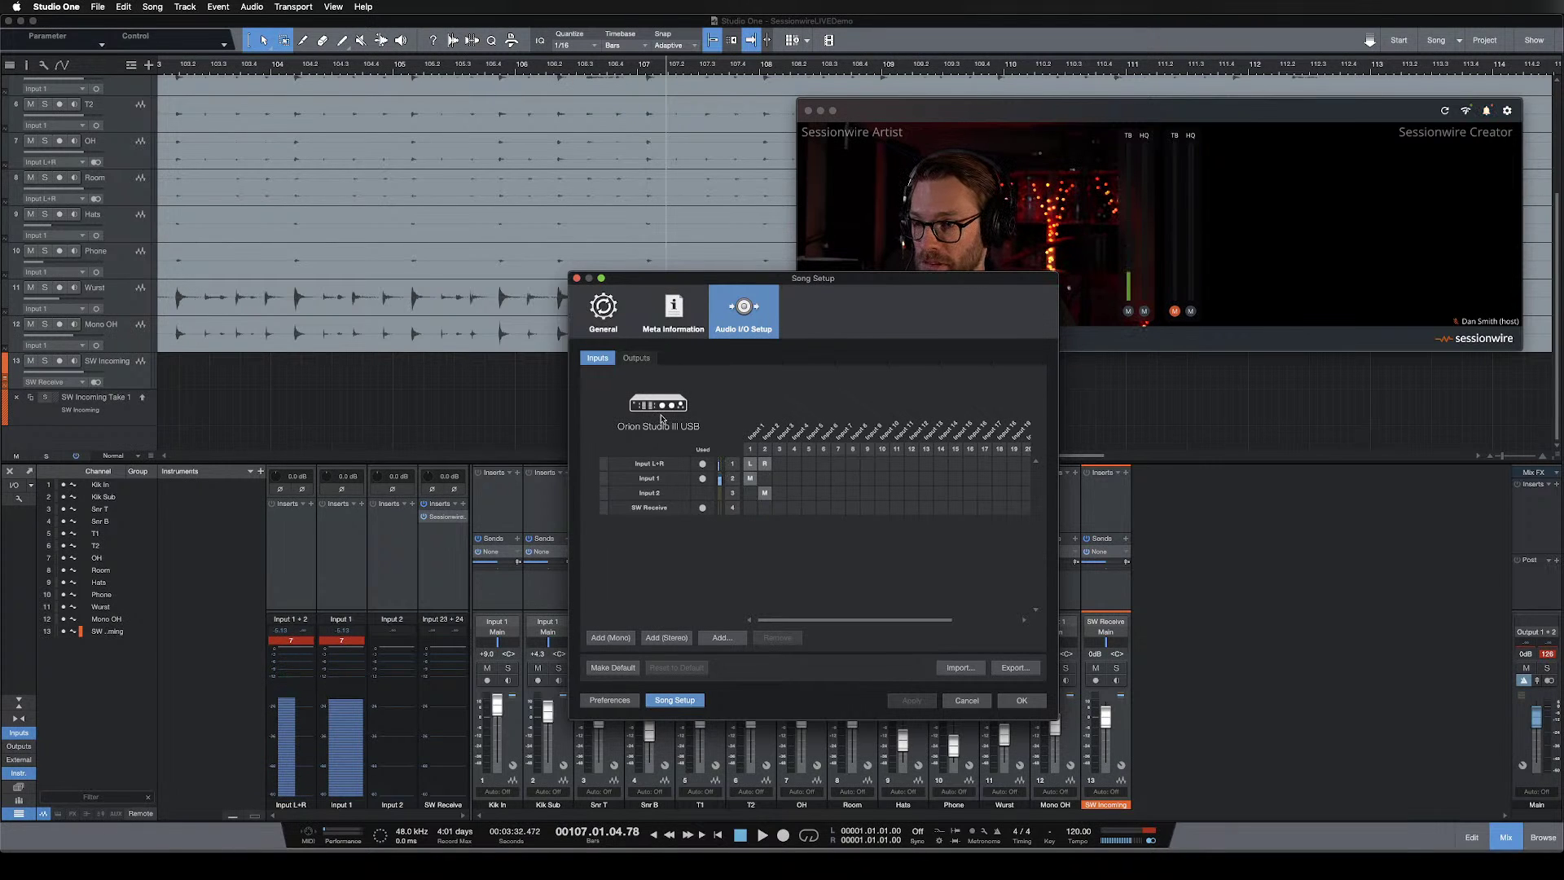
{"action": "left_click", "coordinate": [642, 510]}
{"action": "left_click", "coordinate": [778, 638]}
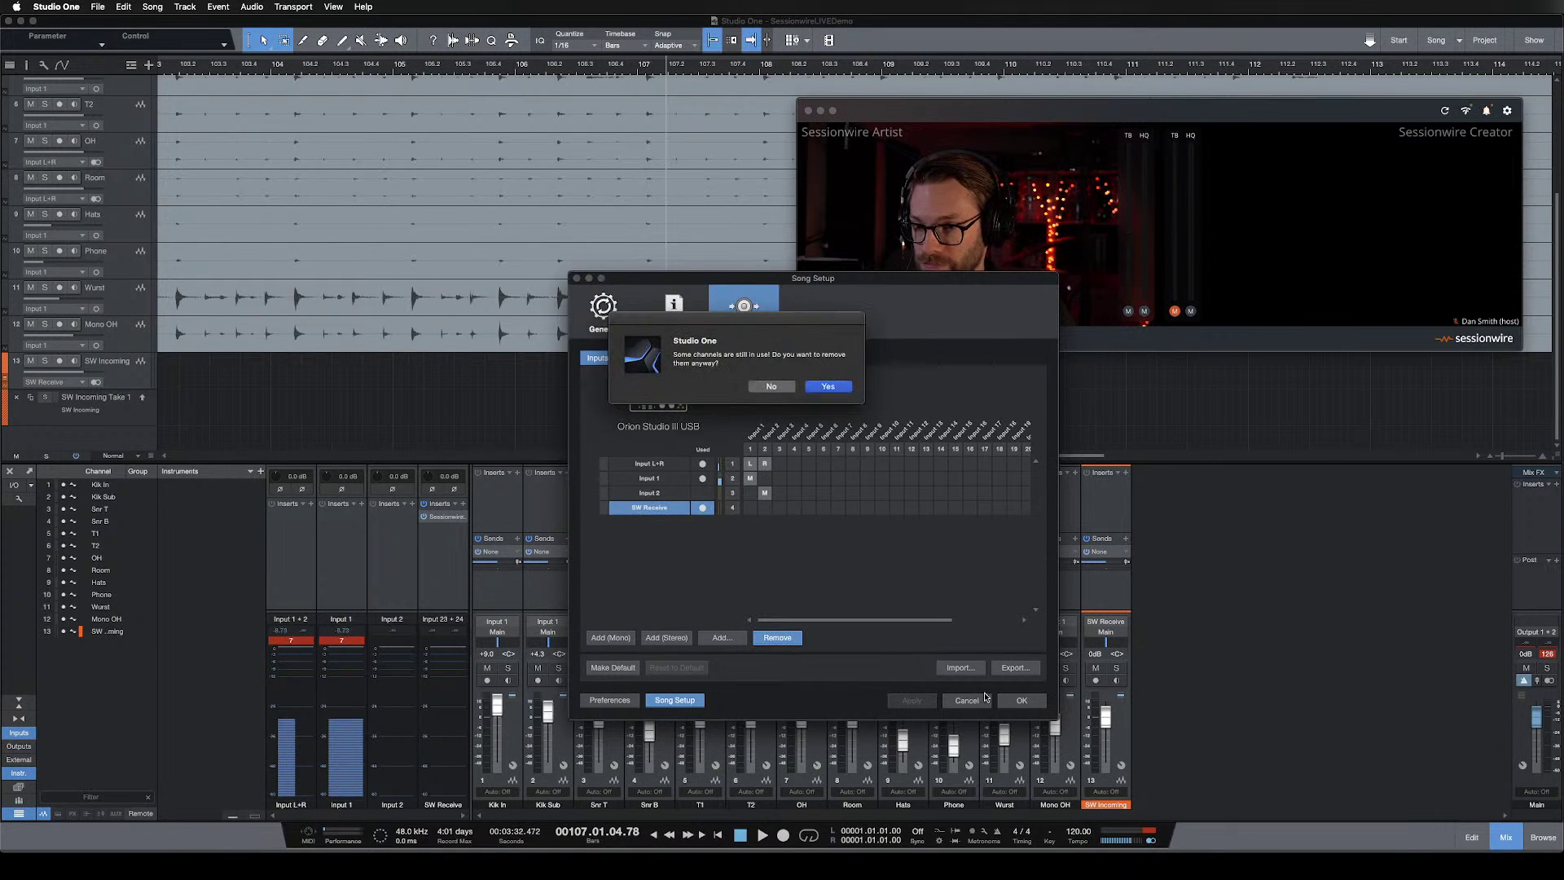
{"action": "left_click", "coordinate": [843, 392]}
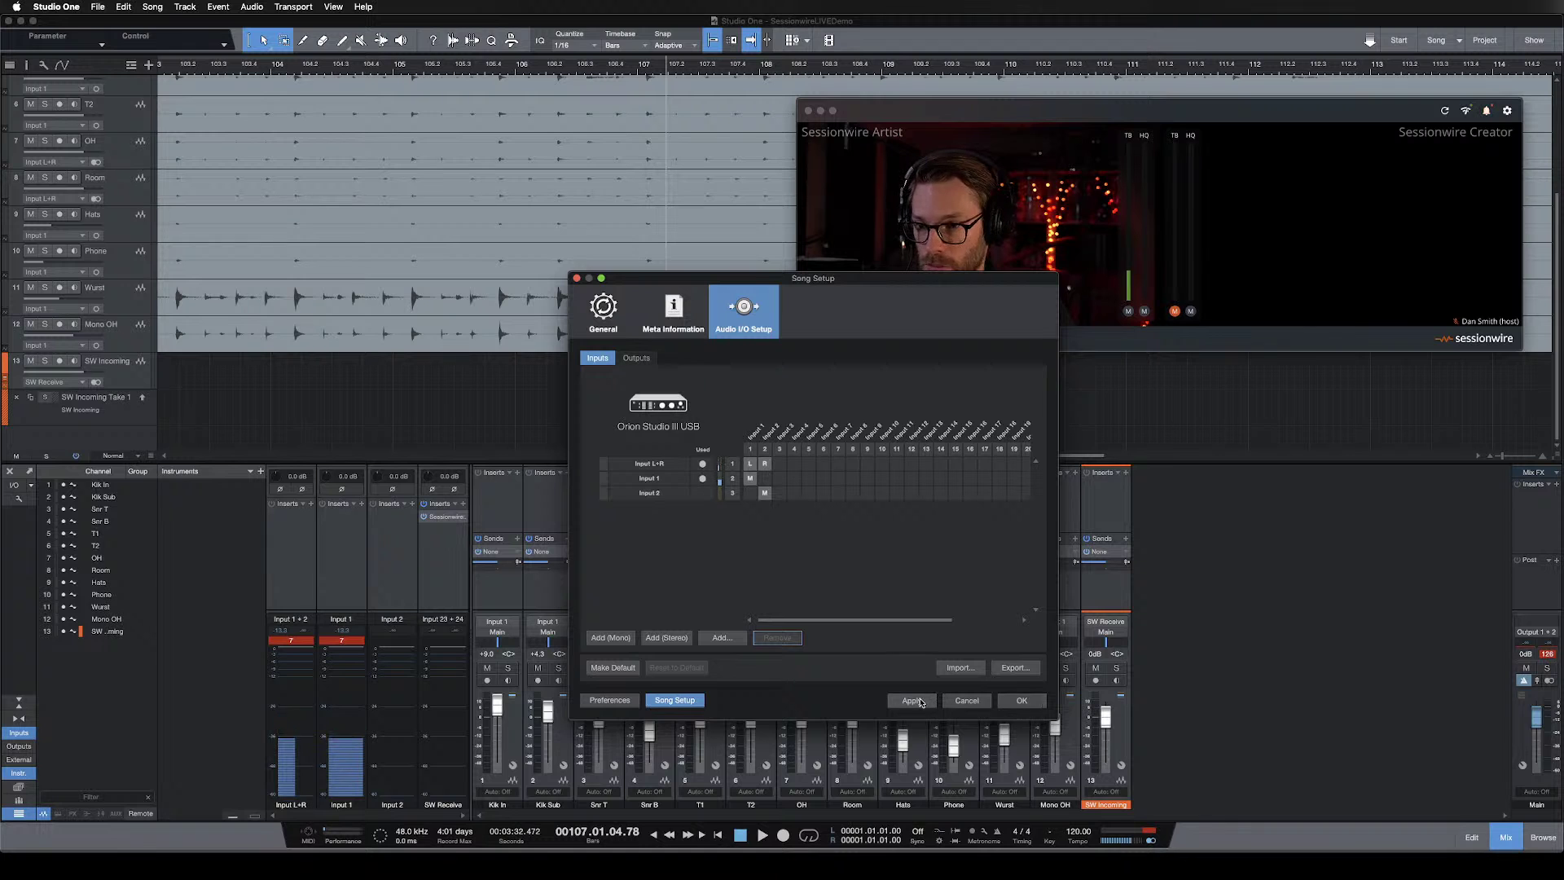
{"action": "left_click", "coordinate": [1016, 700]}
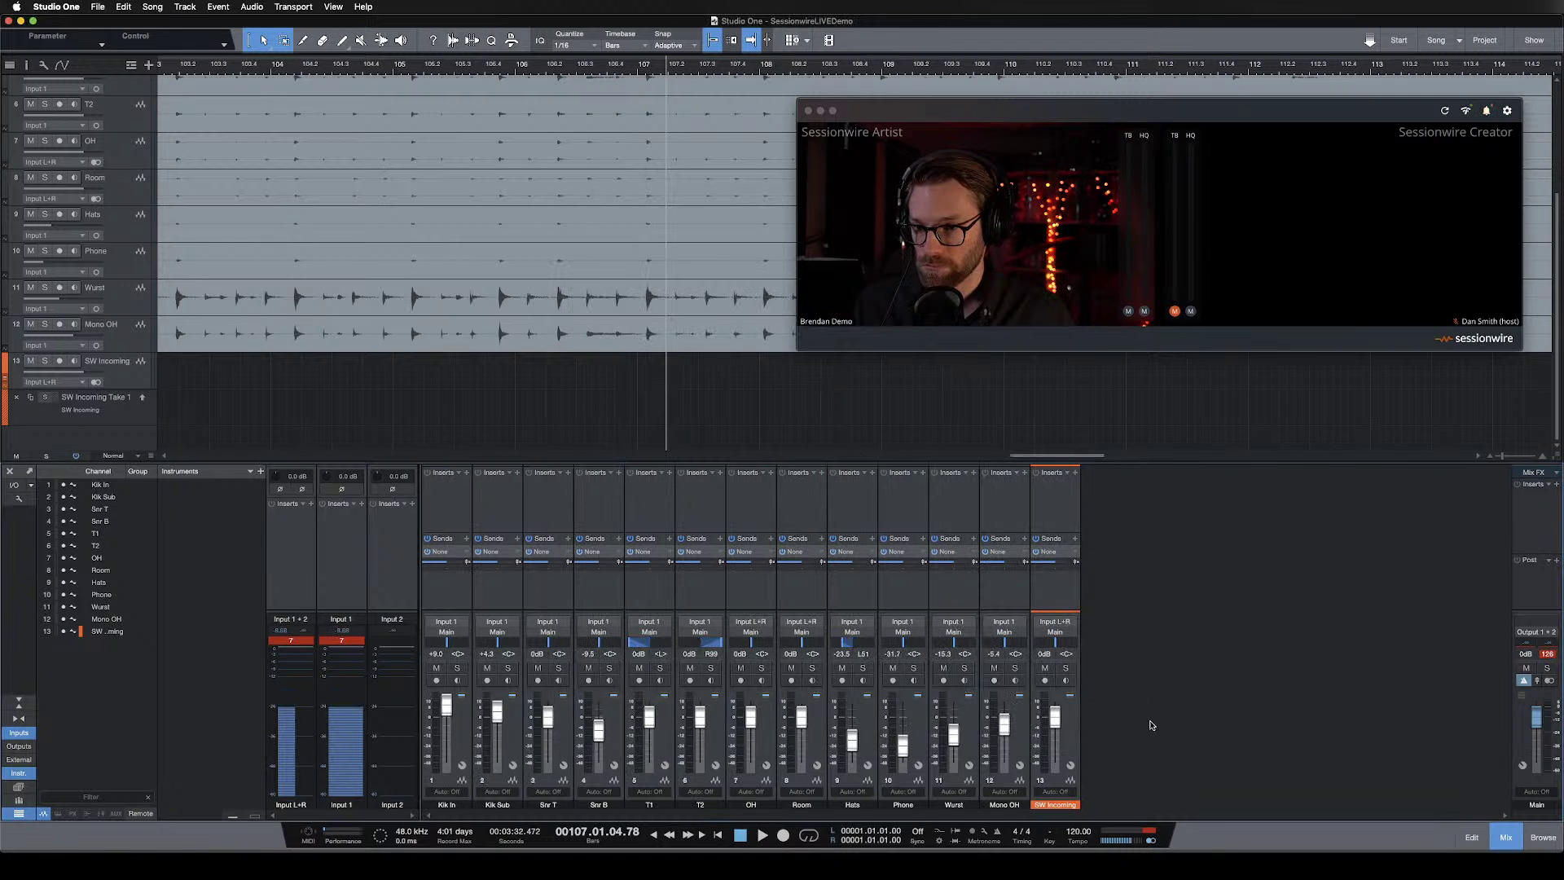
Remove the SW Incoming track and insert the Sessionwire Send plug-in on the Main output.
{"action": "left_click", "coordinate": [1068, 807]}
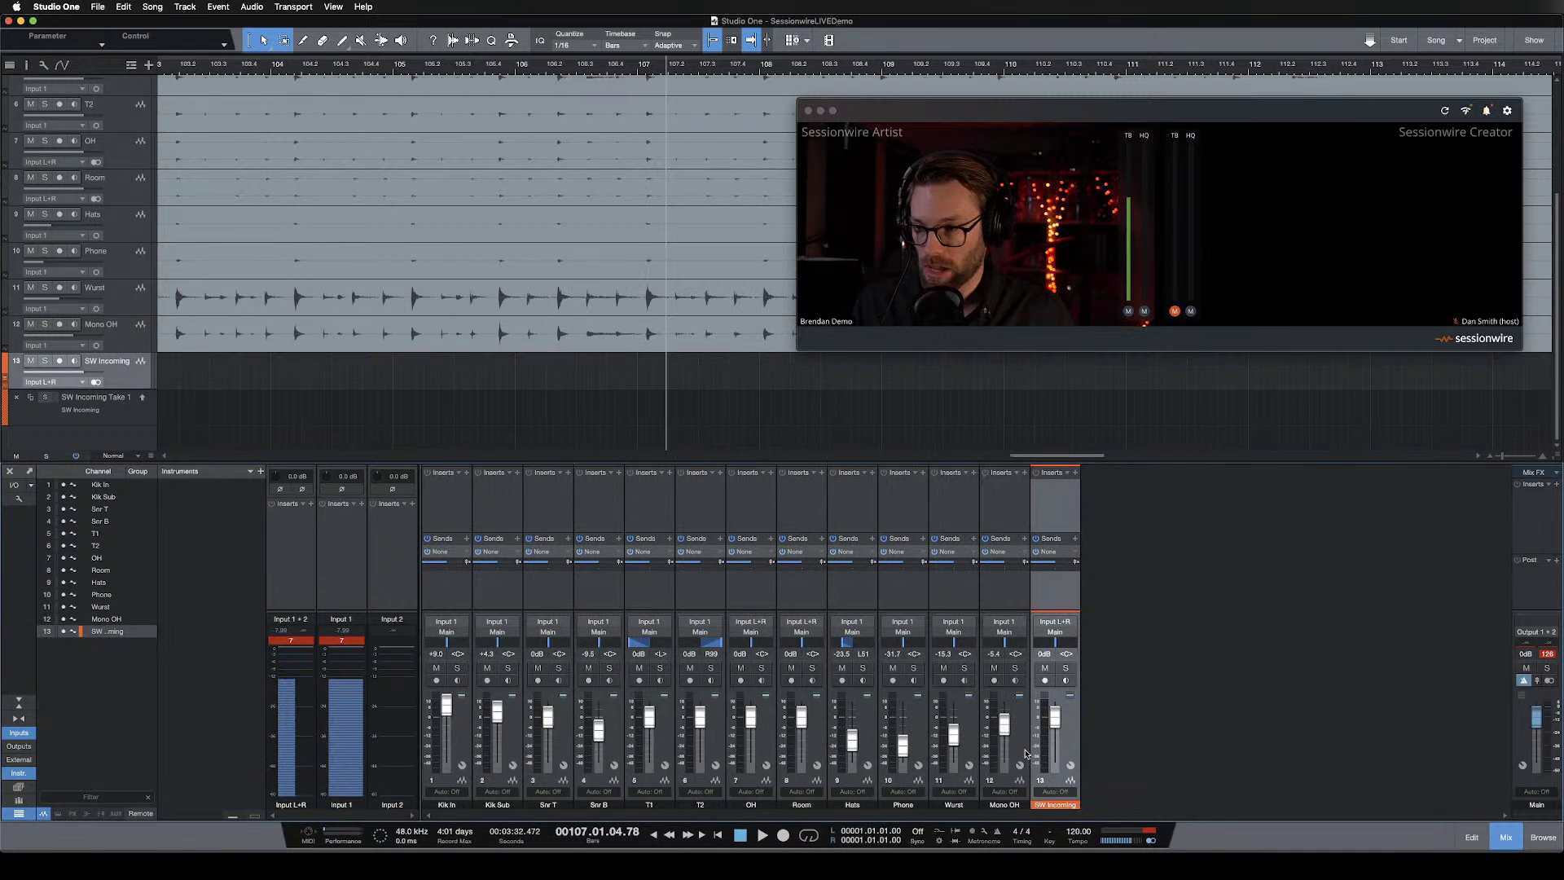
{"action": "right_click", "coordinate": [139, 361]}
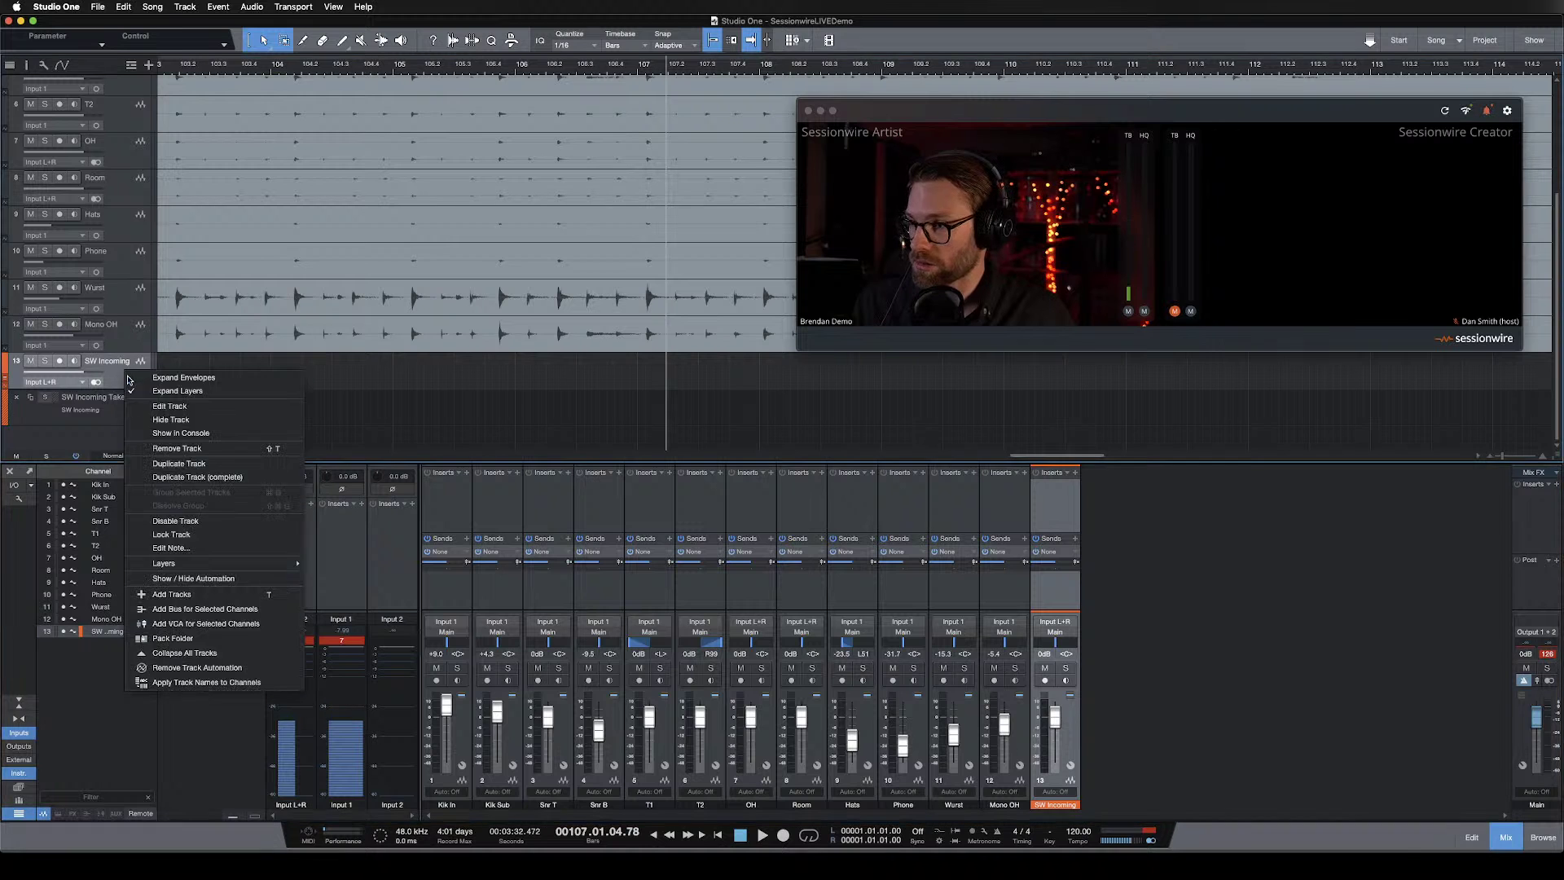
{"action": "left_click", "coordinate": [163, 452]}
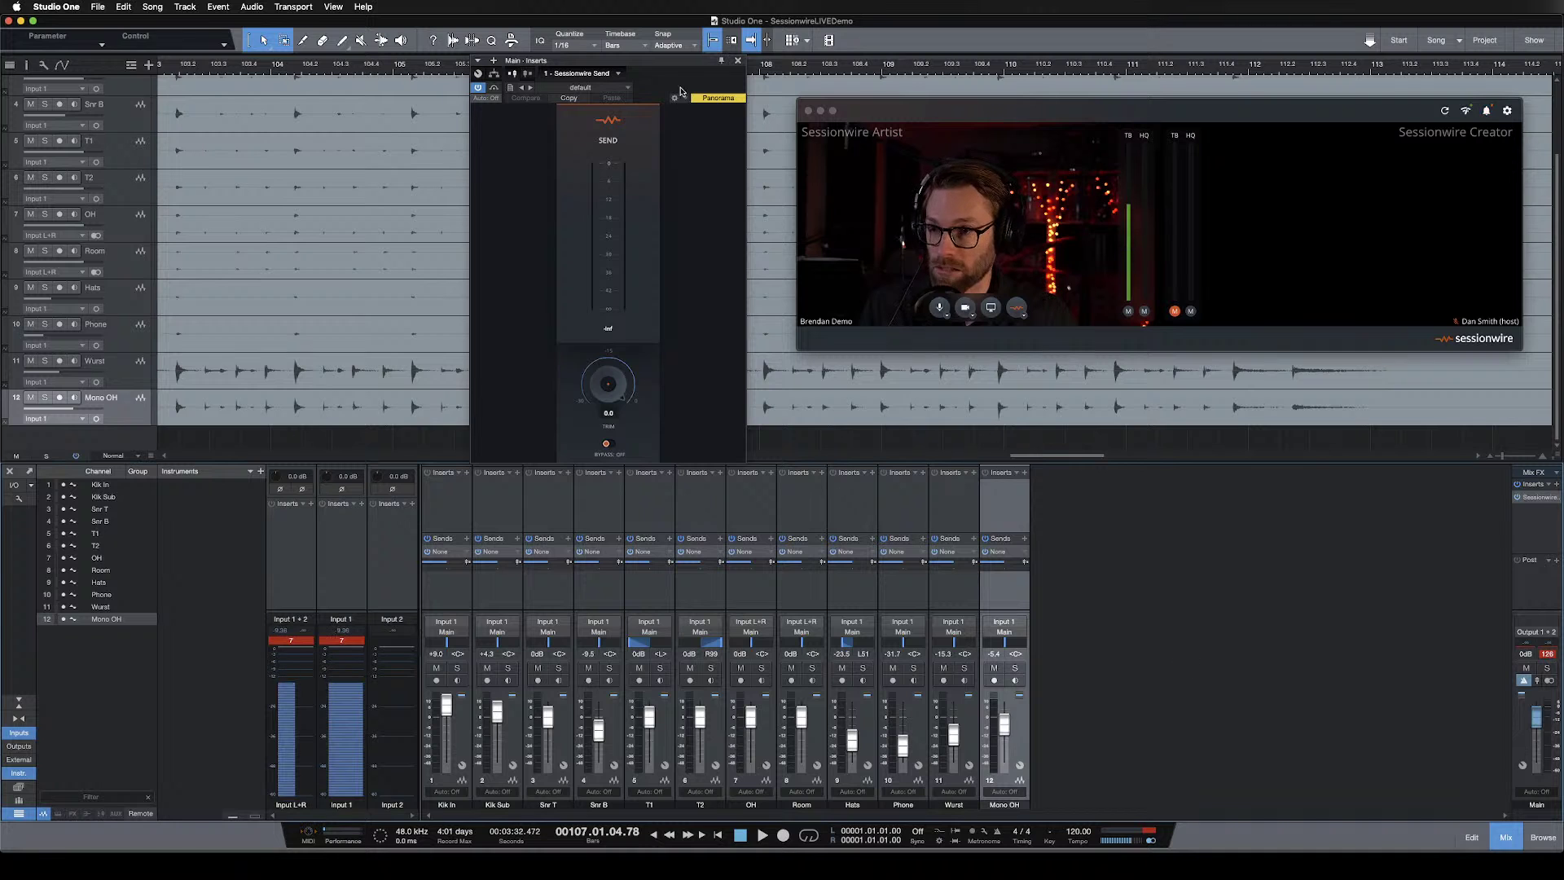
Close the Main inserts window and move the Sessionwire call window down over the mixer to uncover the arrangement.
{"action": "left_click", "coordinate": [297, 73]}
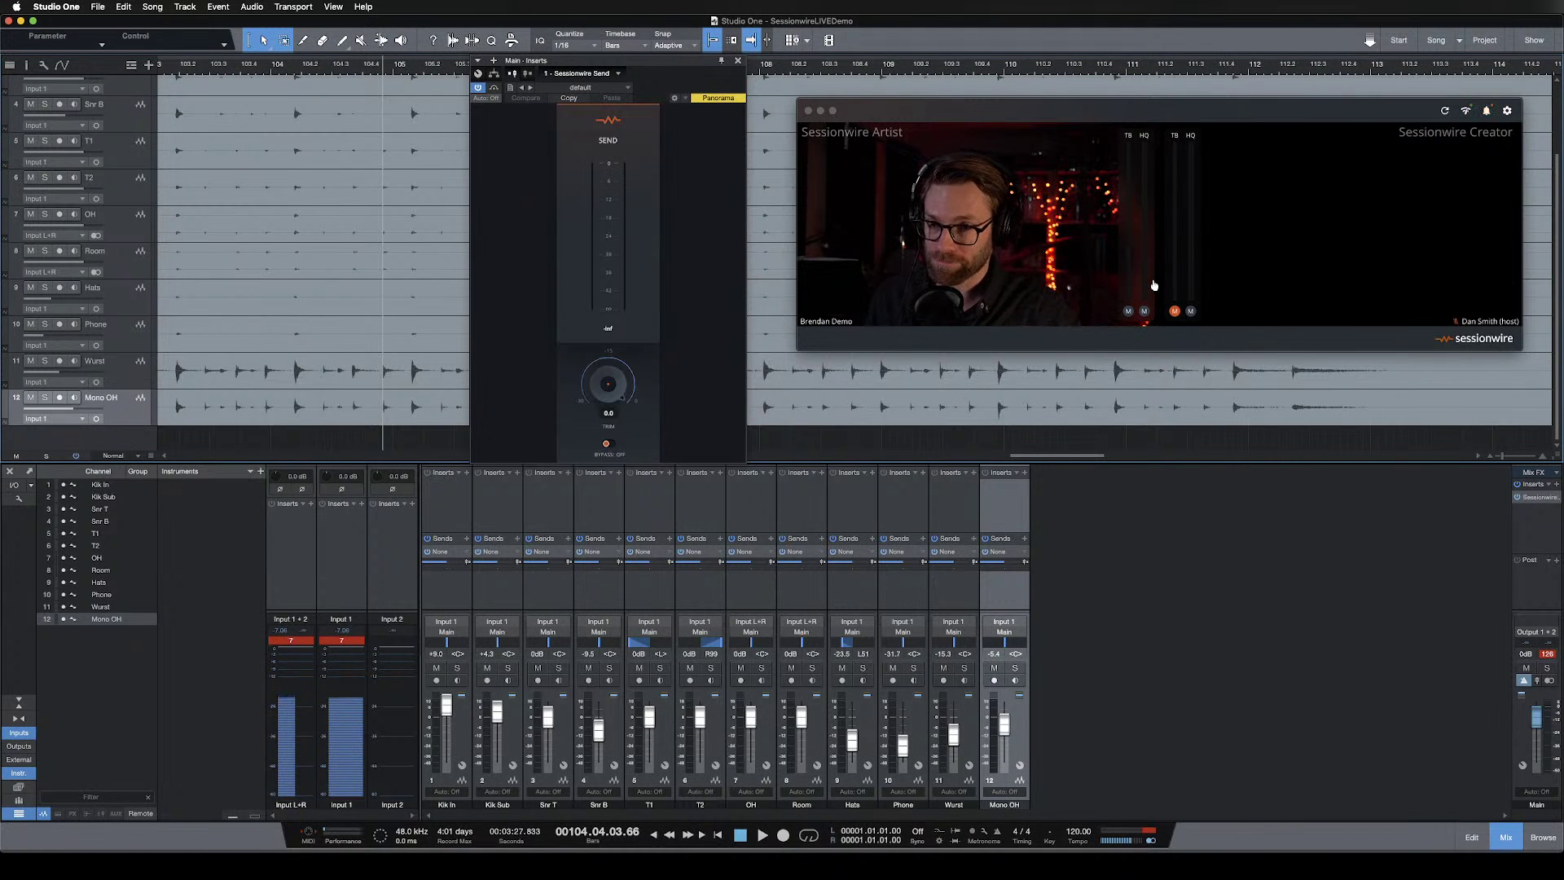
{"action": "mouse_move", "coordinate": [1041, 319]}
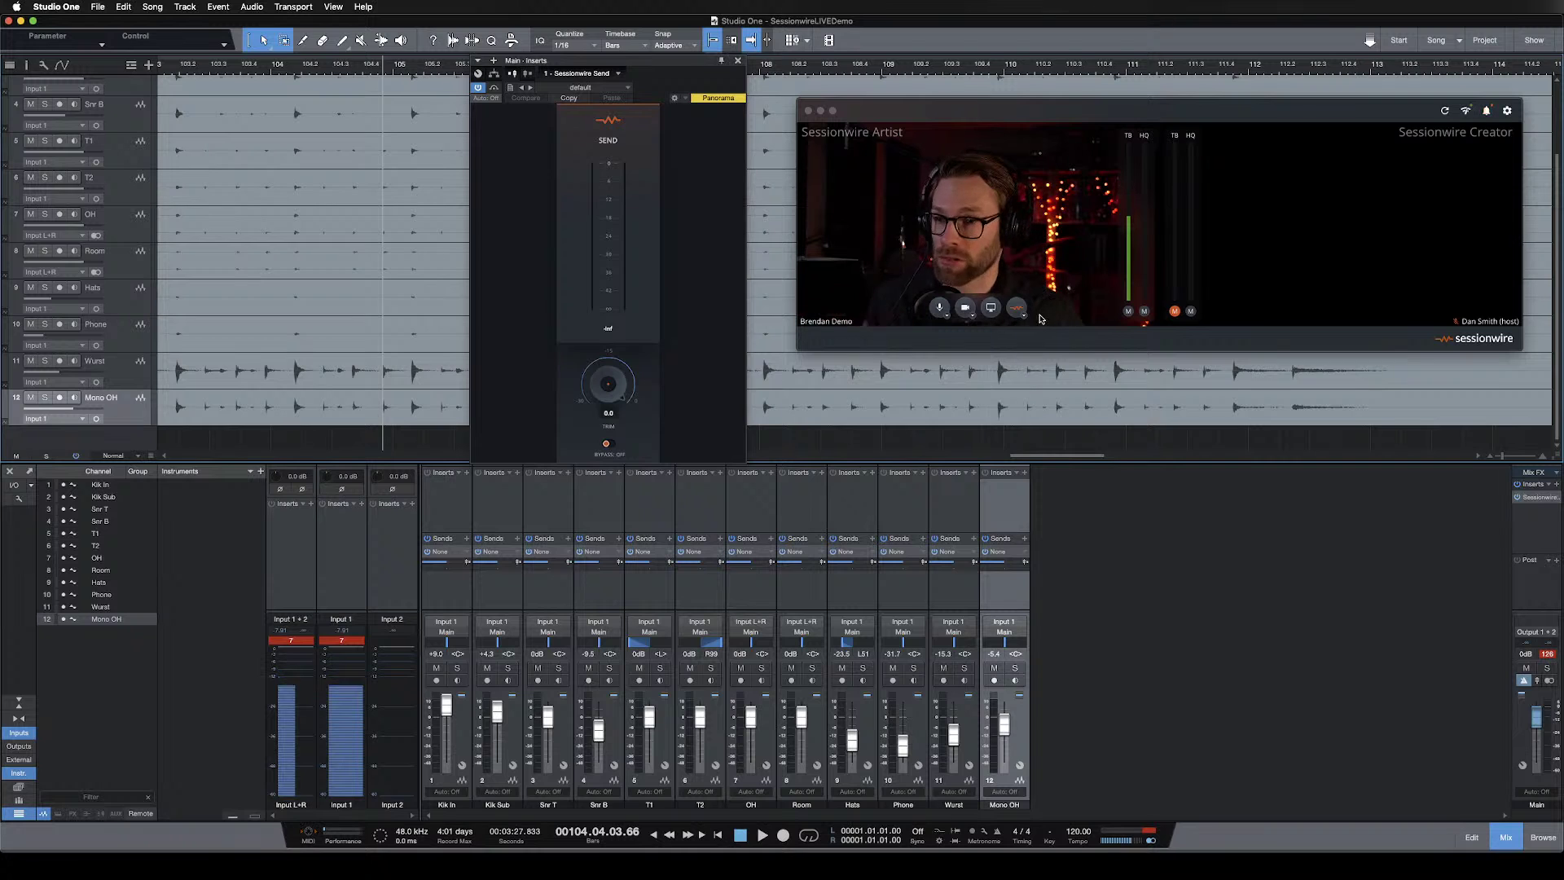
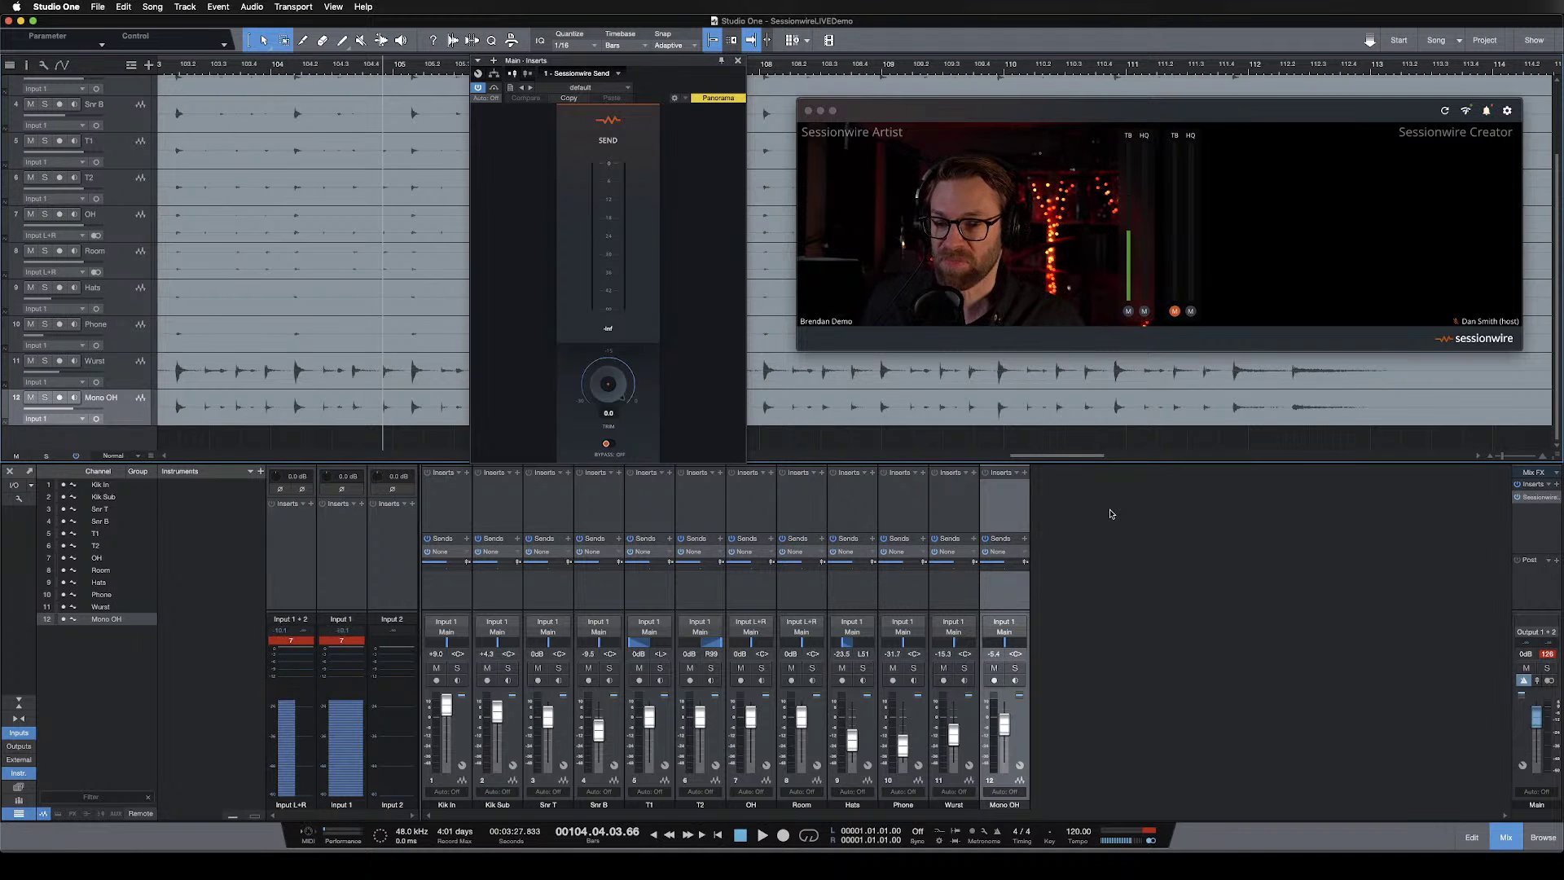
{"action": "mouse_move", "coordinate": [807, 874]}
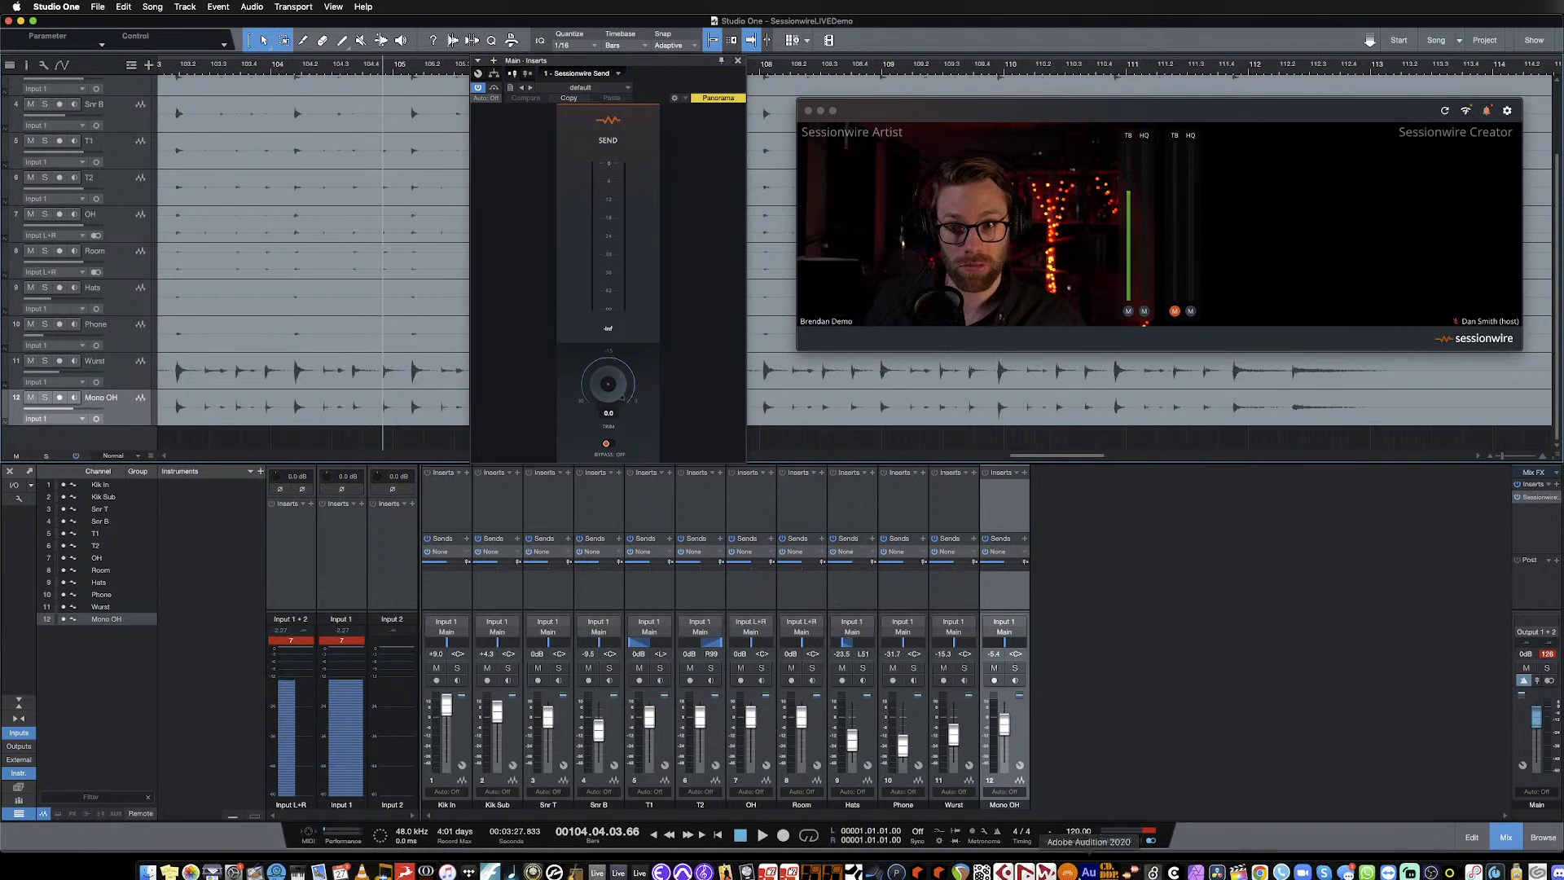
{"action": "left_click", "coordinate": [739, 62]}
{"action": "left_click_drag", "start_coordinate": [1203, 112], "coordinate": [1191, 538]}
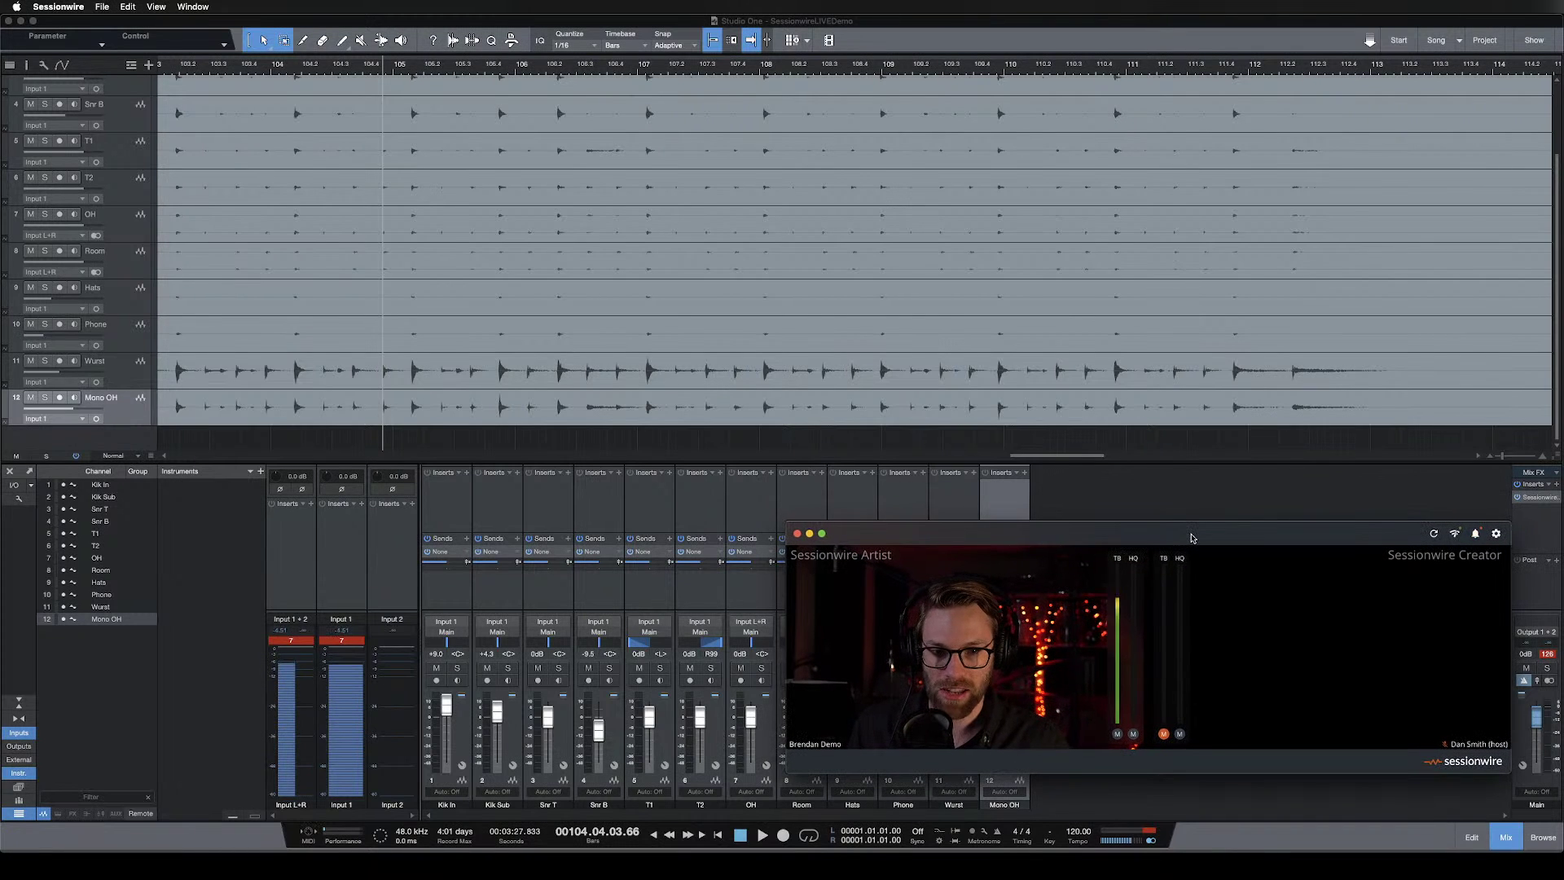
{"action": "left_click", "coordinate": [1177, 501]}
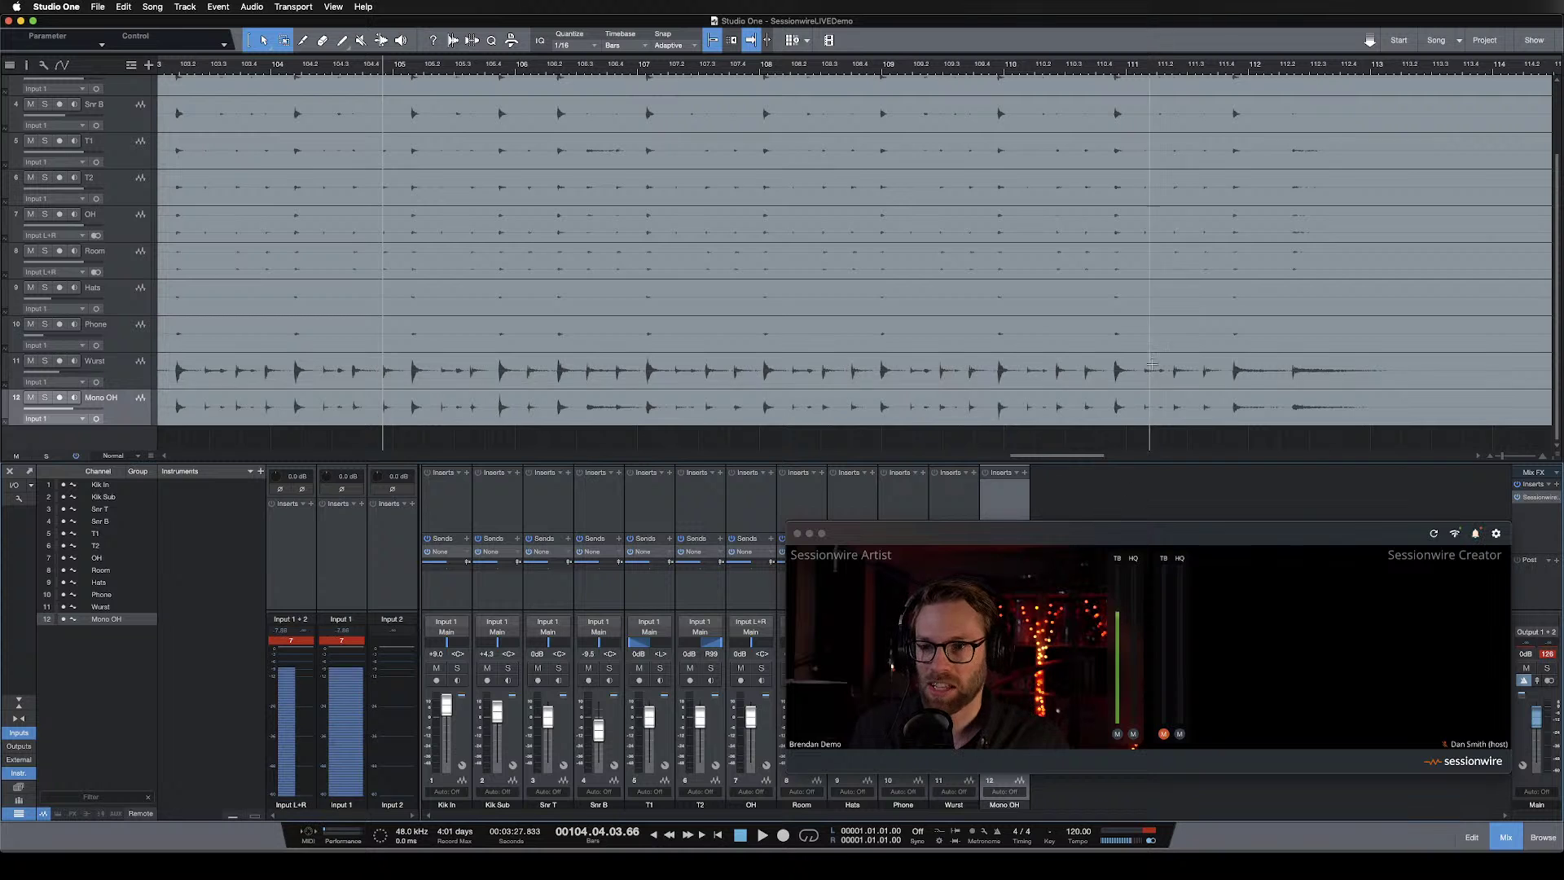
Examine the Audio and Event operations available for the Phone clip and the templates for a new show, without applying any.
{"action": "left_click", "coordinate": [1143, 345]}
{"action": "right_click", "coordinate": [1141, 345]}
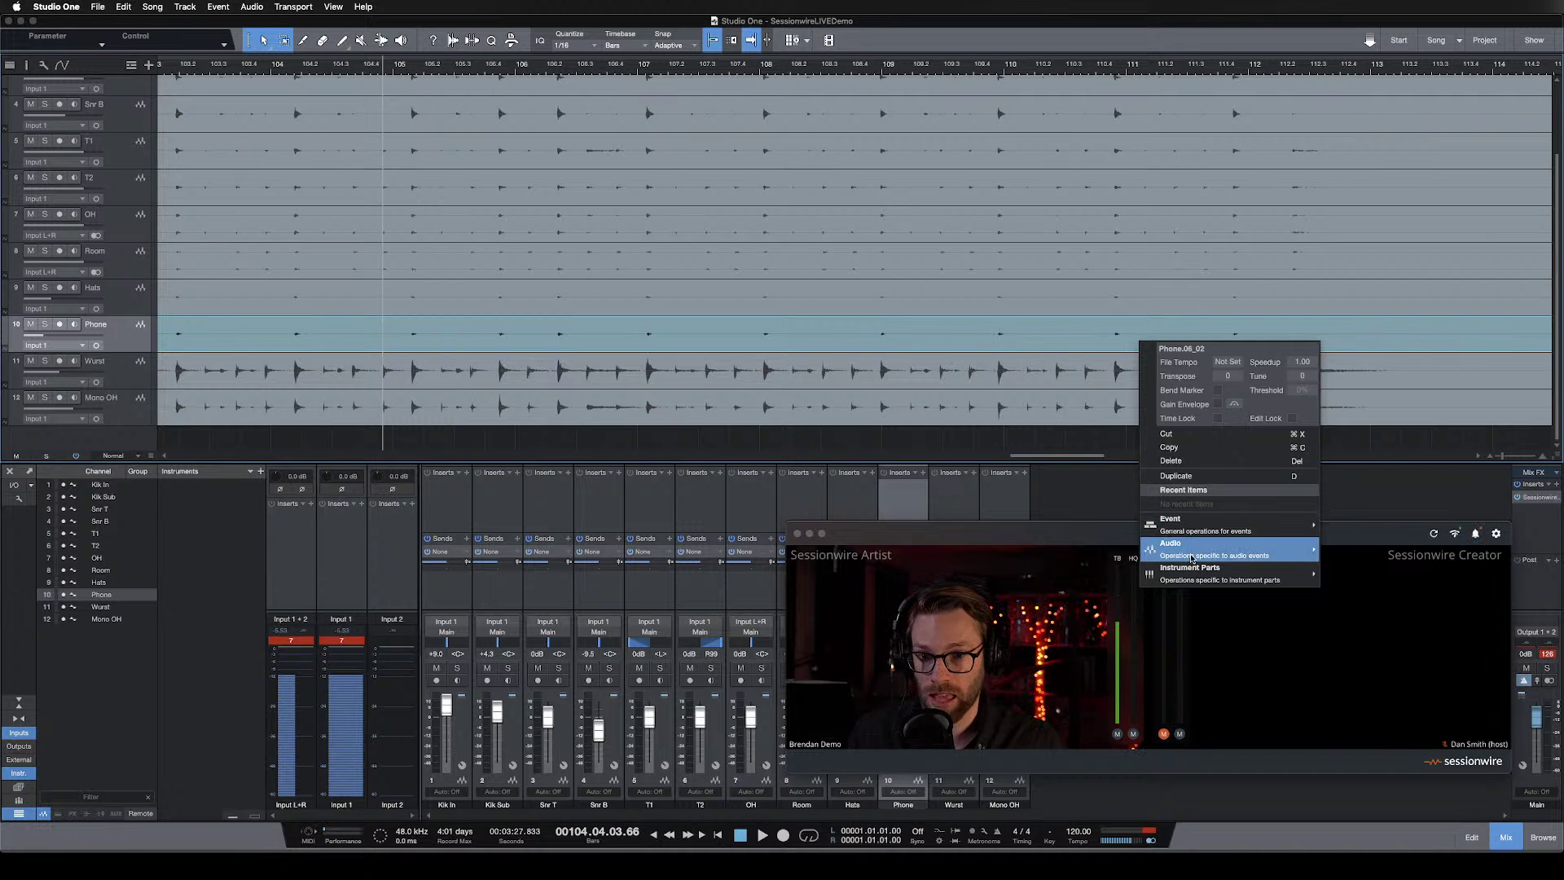
{"action": "mouse_move", "coordinate": [1192, 559]}
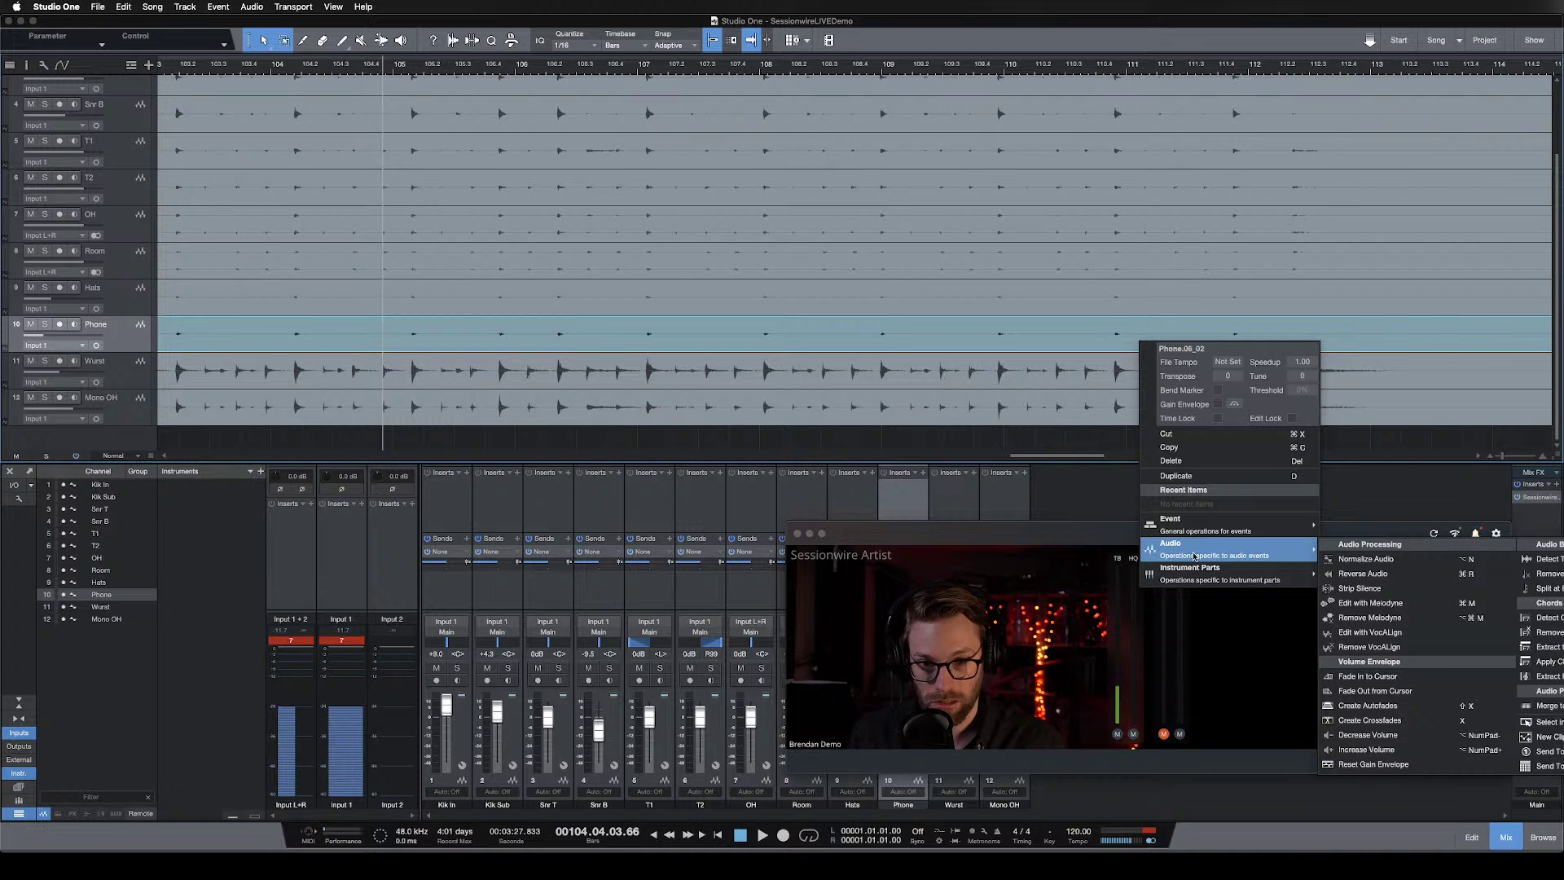
{"action": "mouse_move", "coordinate": [1204, 531]}
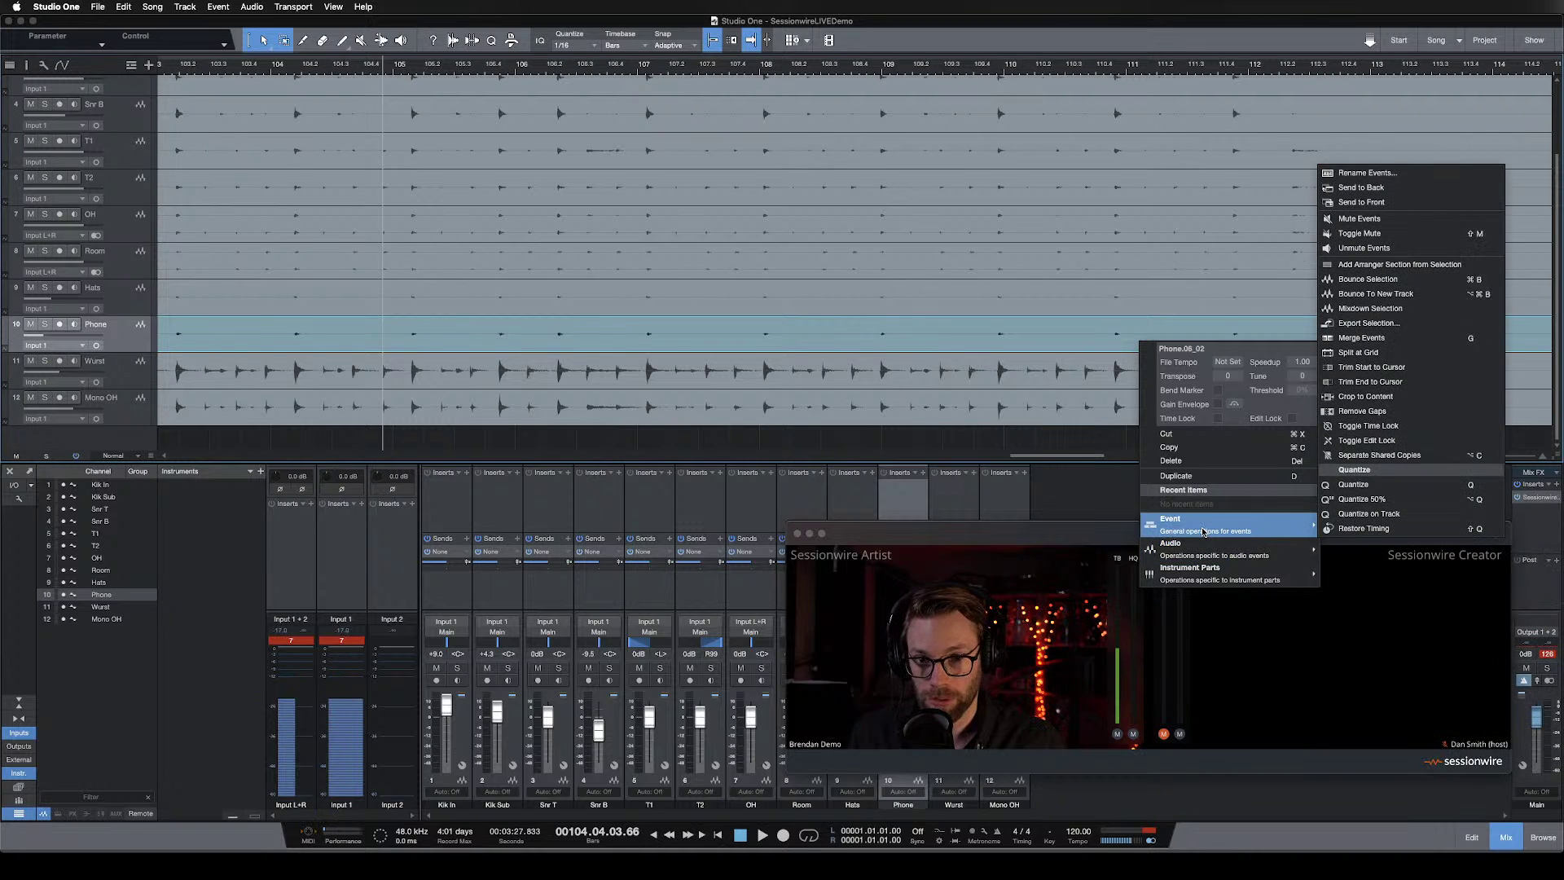
{"action": "left_click", "coordinate": [1484, 41]}
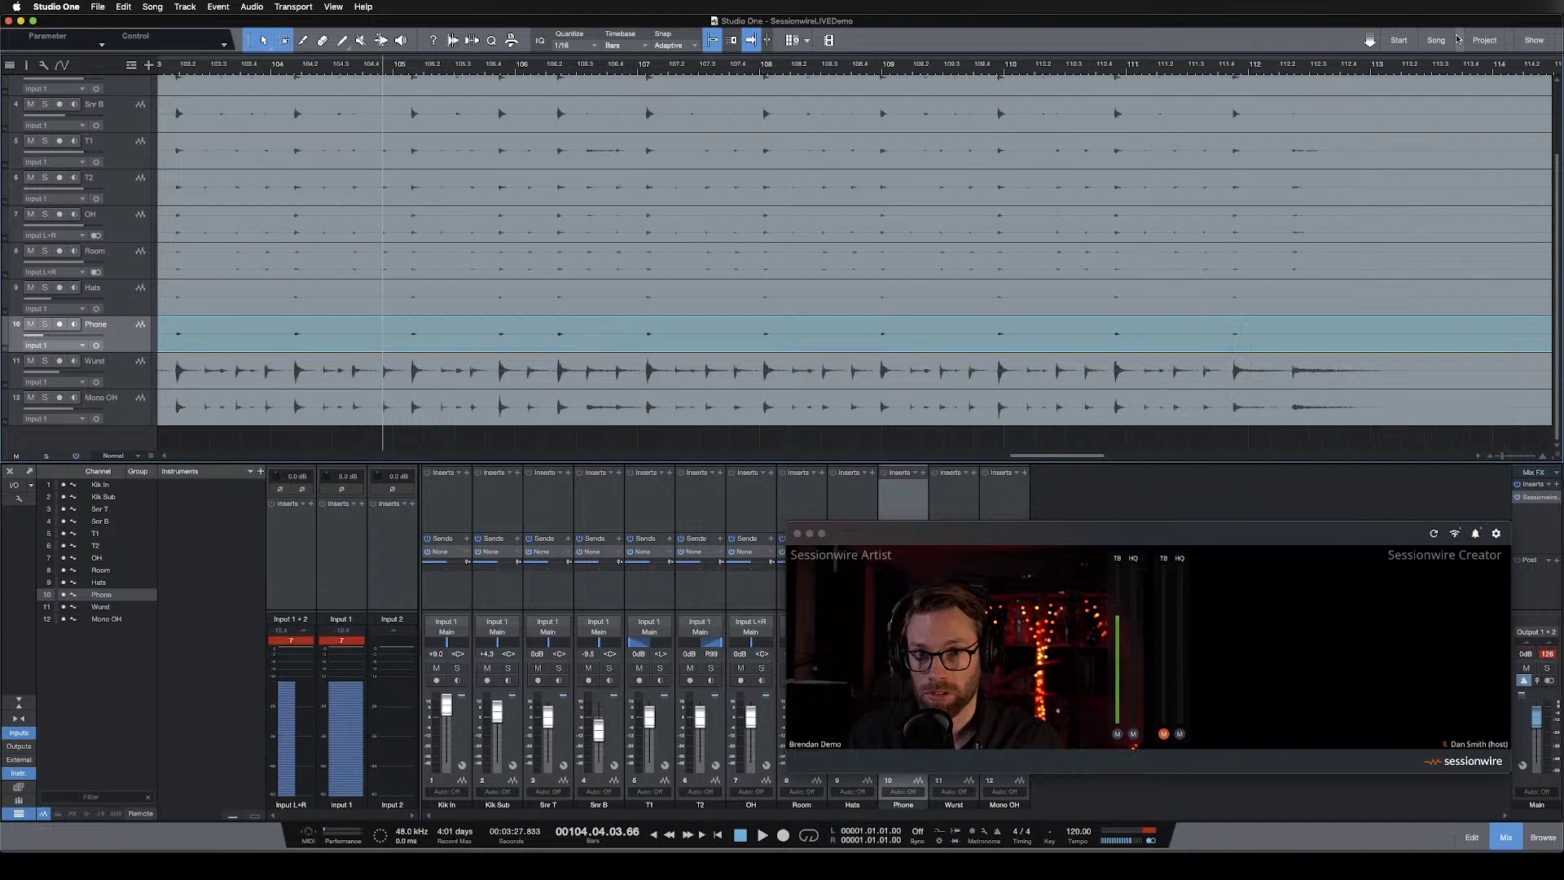
{"action": "left_click", "coordinate": [1494, 46]}
{"action": "left_click", "coordinate": [1102, 352]}
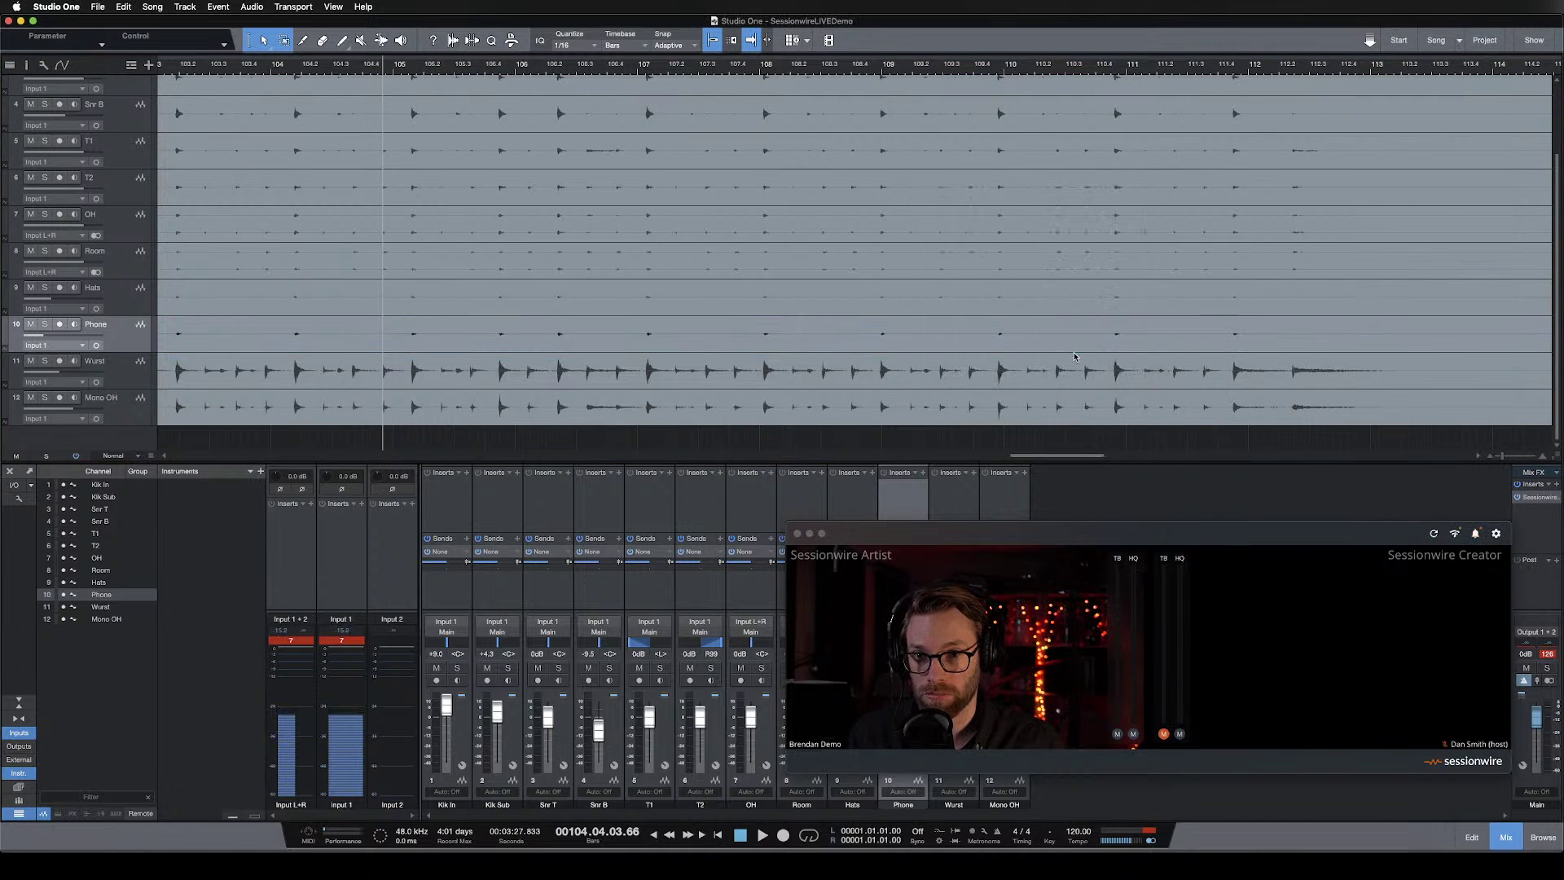
{"action": "left_click", "coordinate": [1536, 41]}
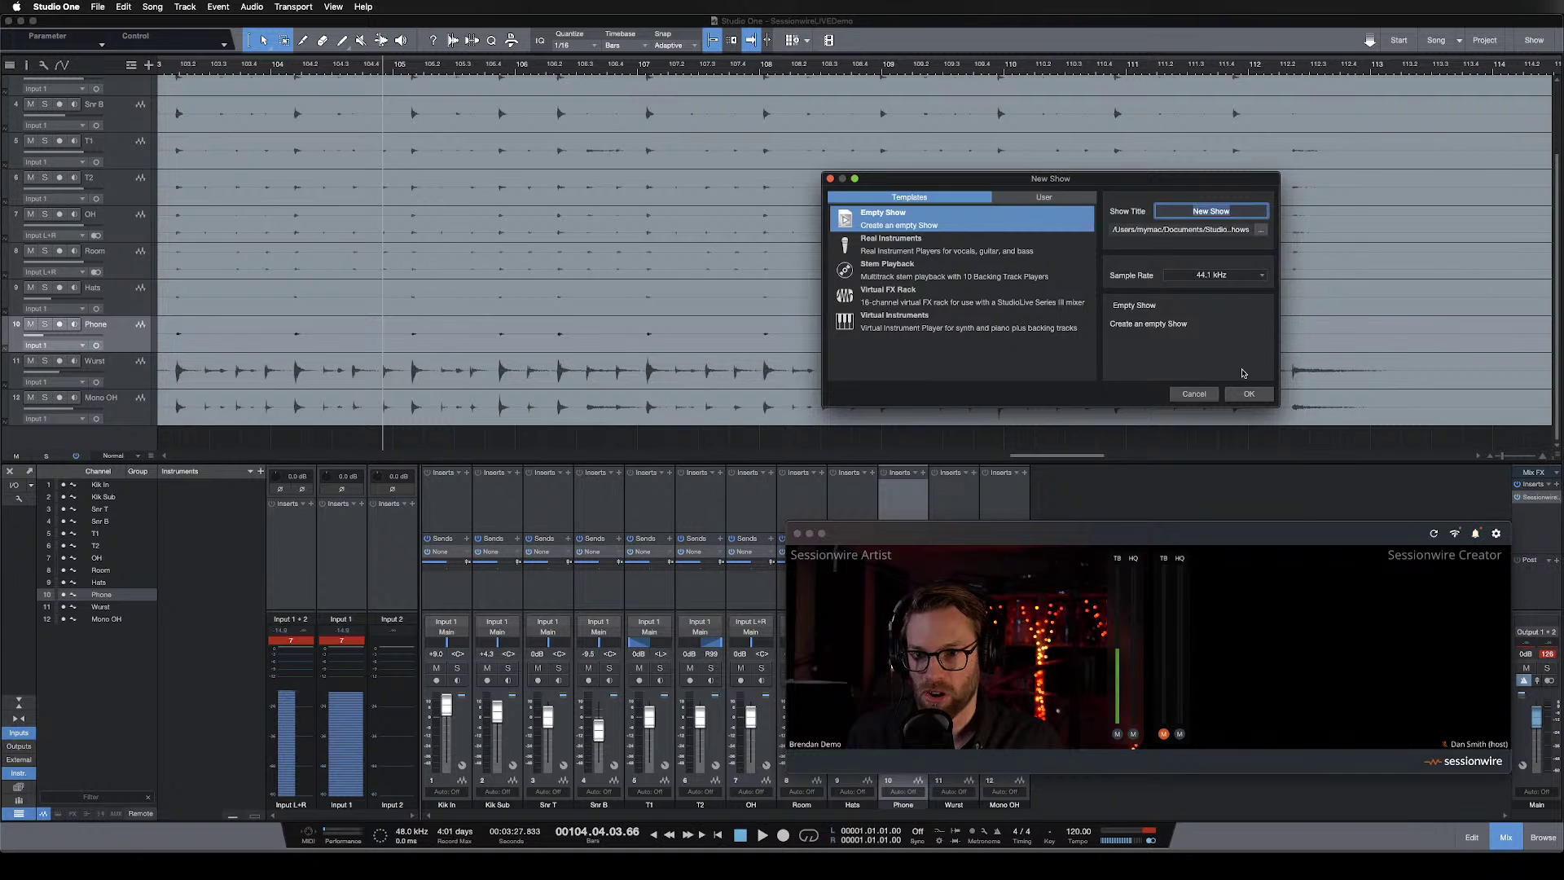
{"action": "left_click", "coordinate": [1193, 396]}
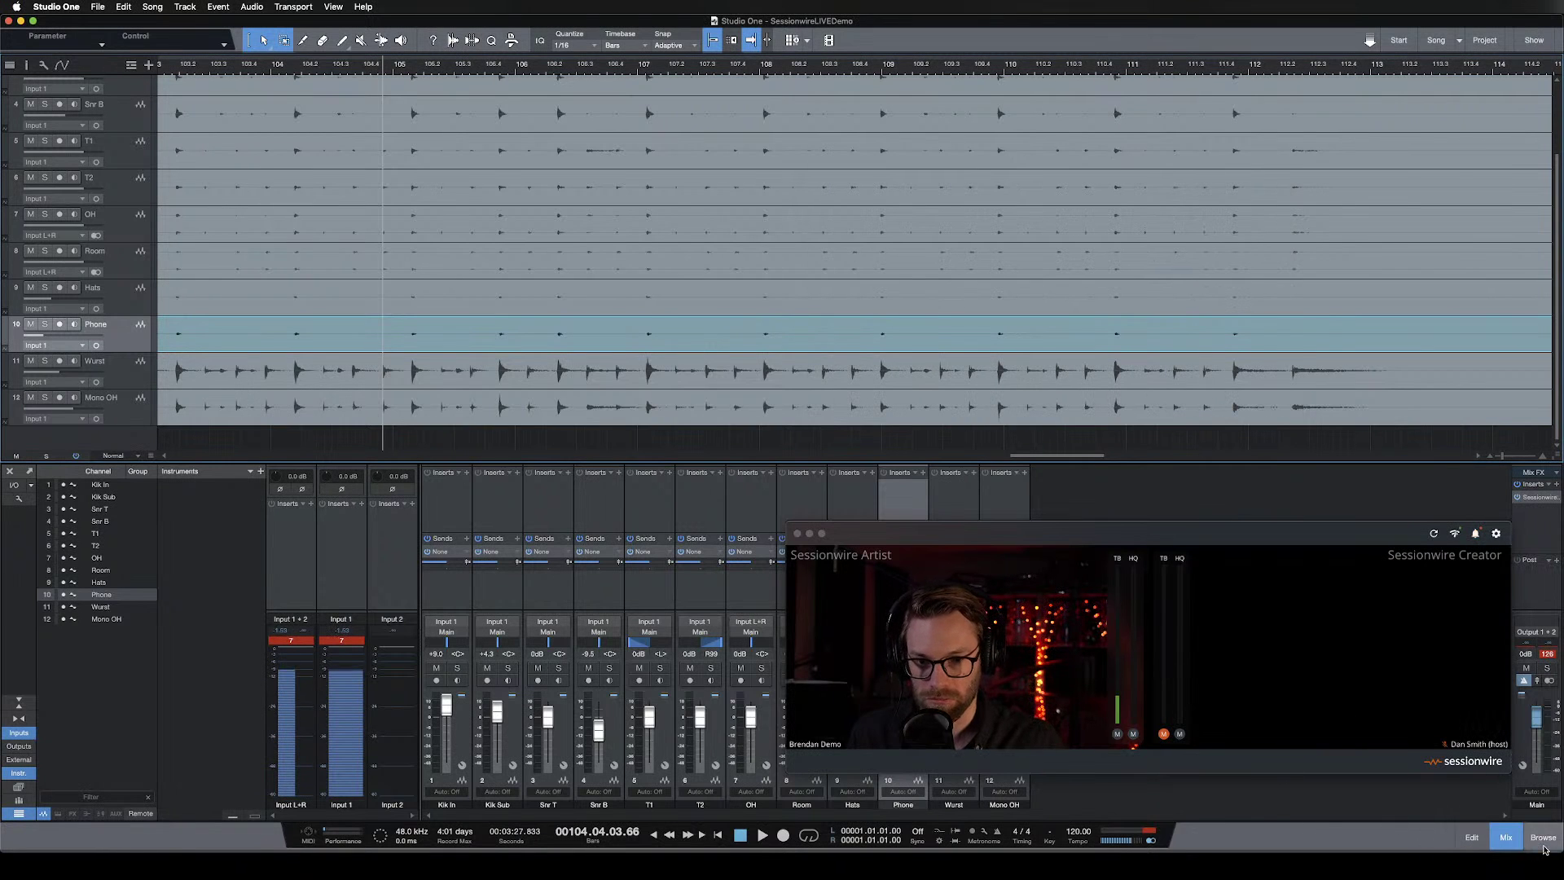
Show the Studio One browser and move the Sessionwire call window clear of it.
{"action": "key", "text": "F5"}
{"action": "left_click_drag", "start_coordinate": [1361, 544], "coordinate": [1092, 493]}
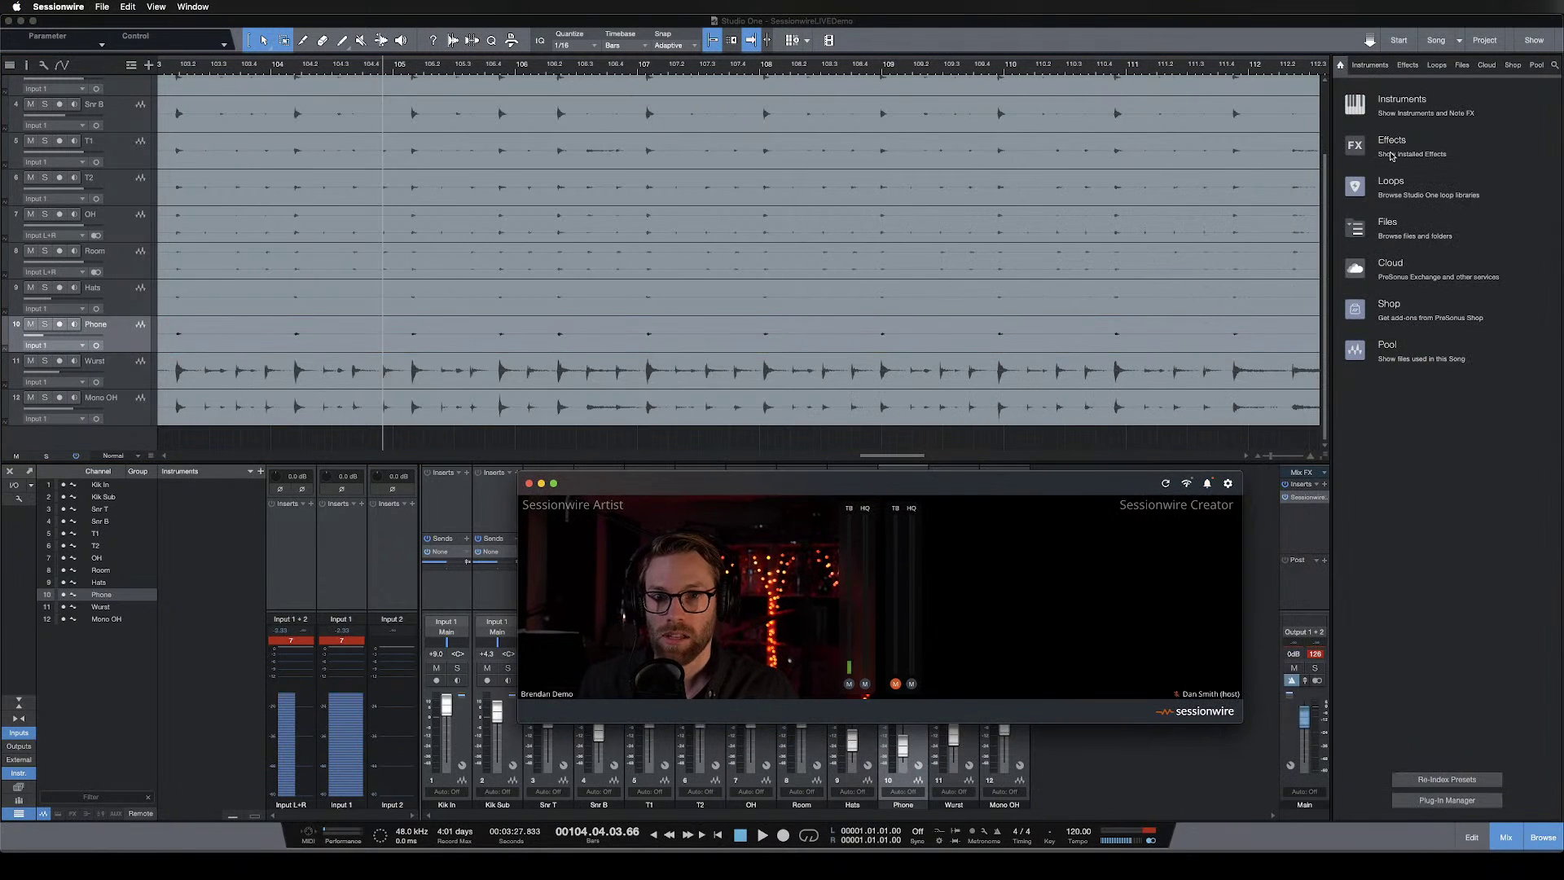
Show the file list in the Studio One browser and check the operations available for the Phone clip without applying any.
{"action": "left_click", "coordinate": [1463, 66]}
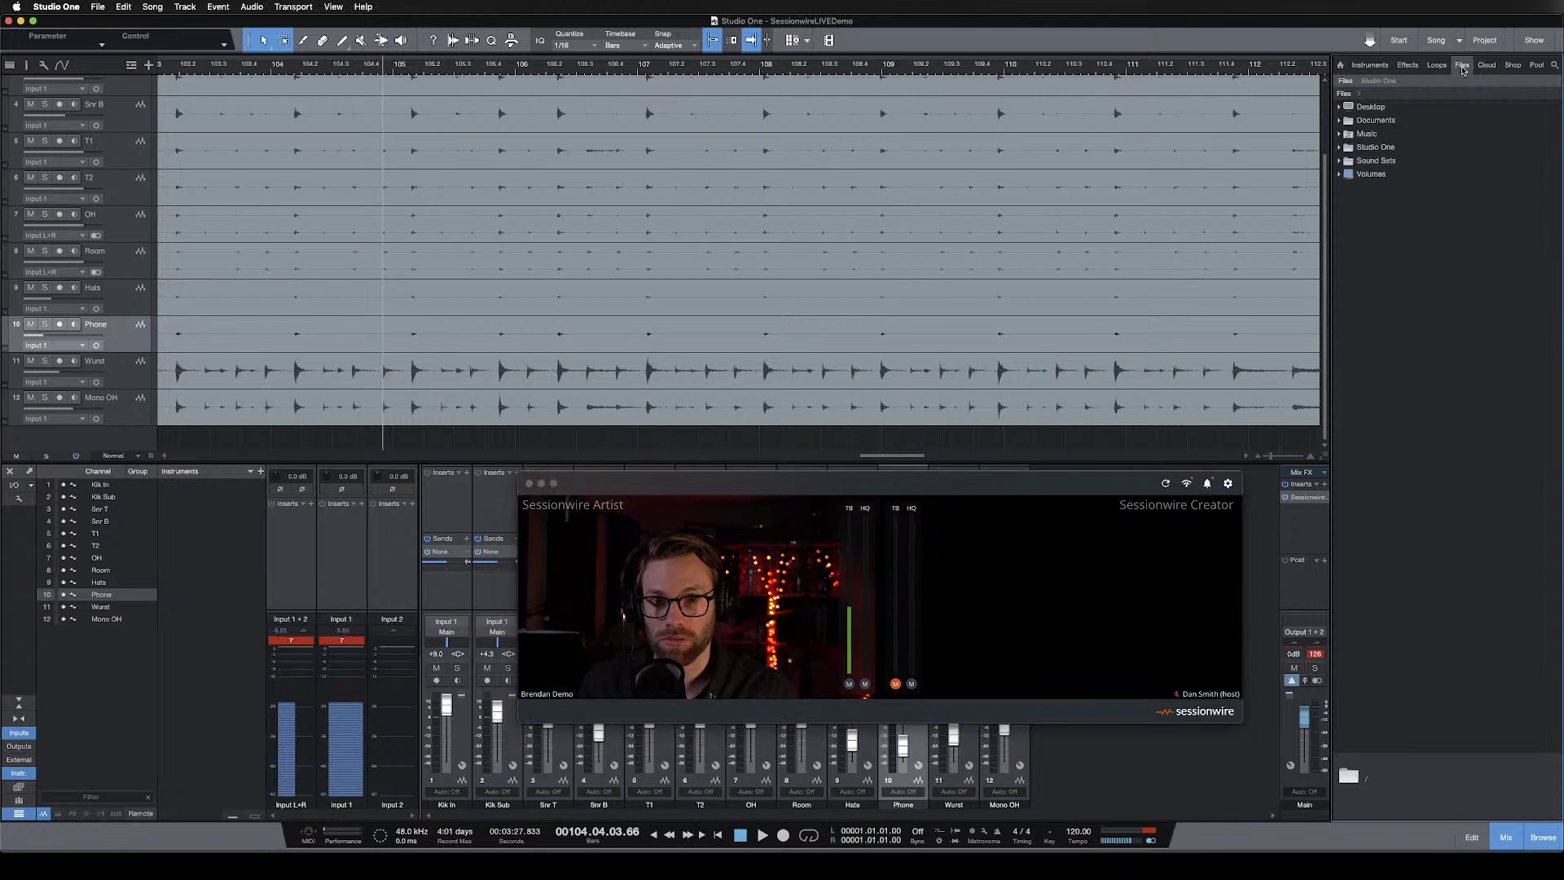
{"action": "left_click", "coordinate": [1165, 345]}
{"action": "right_click", "coordinate": [1165, 347]}
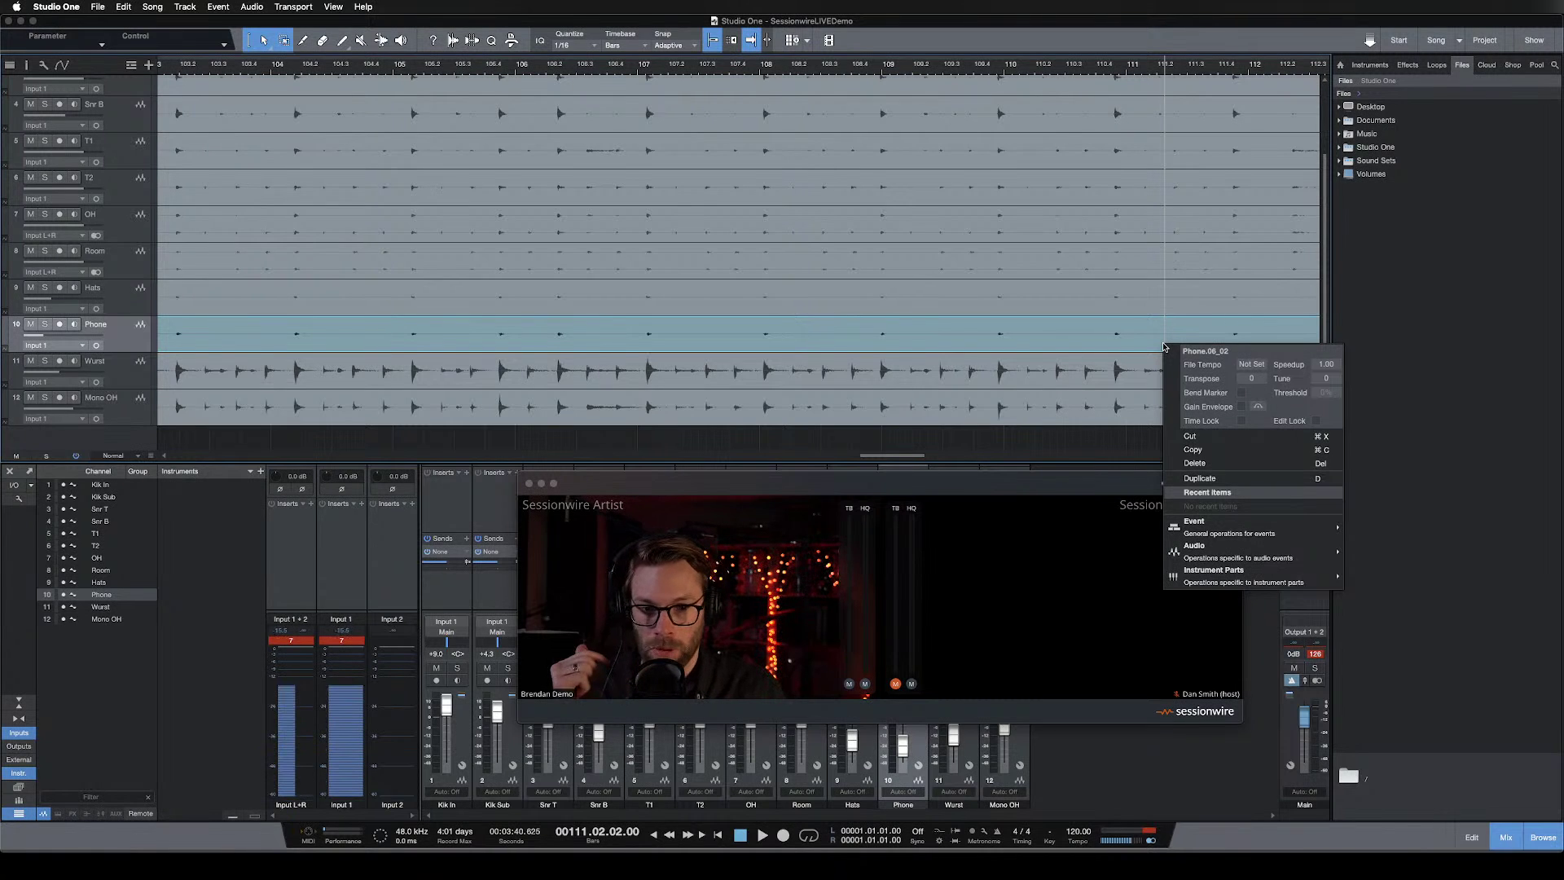
{"action": "left_click", "coordinate": [1070, 429]}
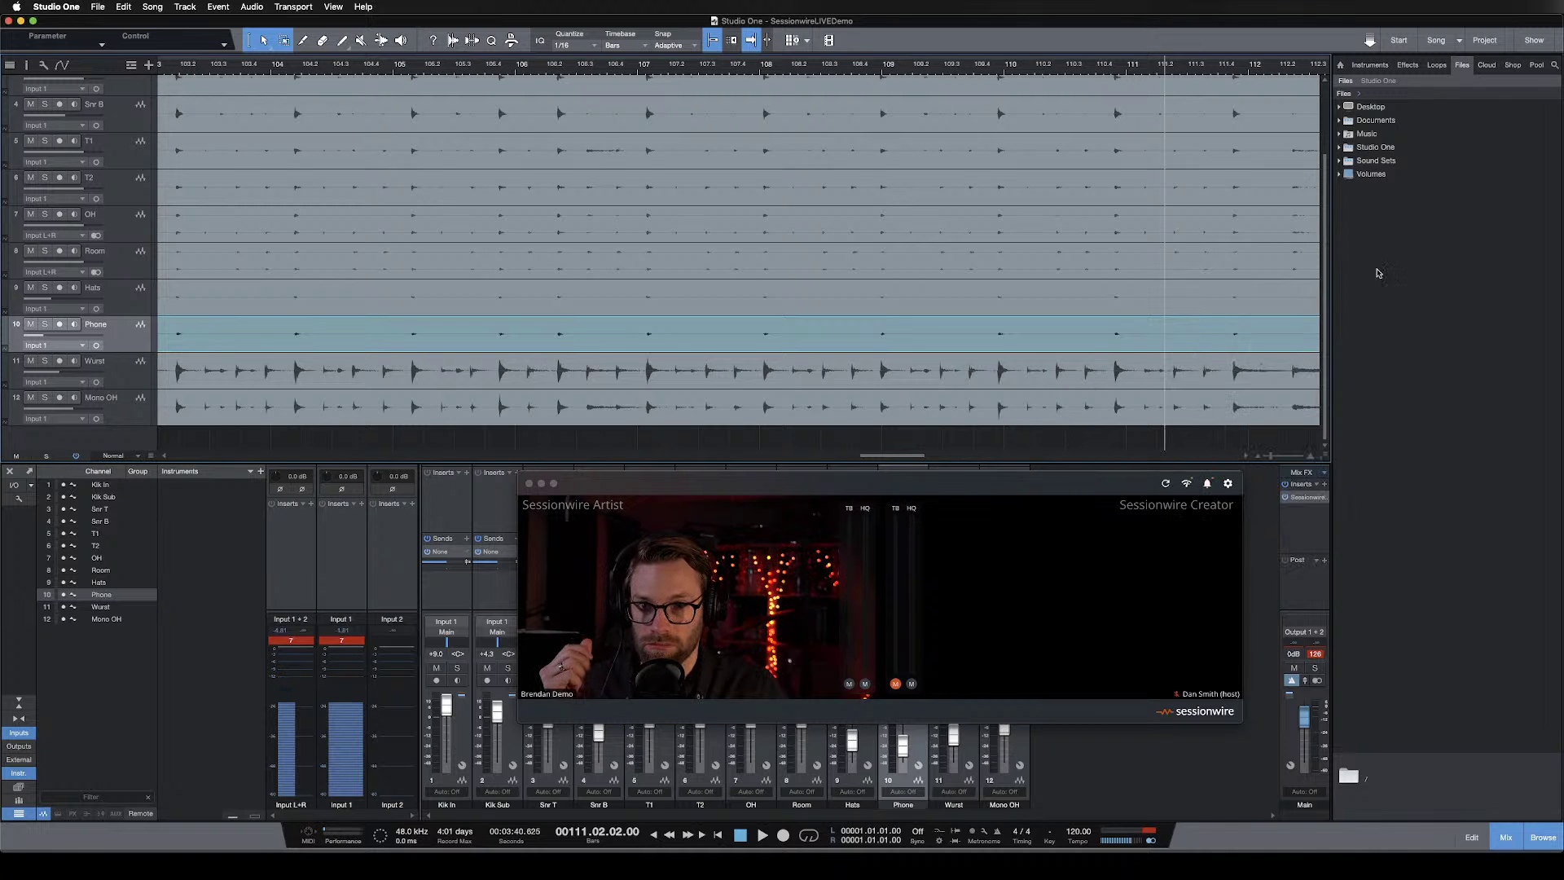
{"action": "left_click", "coordinate": [1485, 40]}
{"action": "left_click", "coordinate": [1058, 352]}
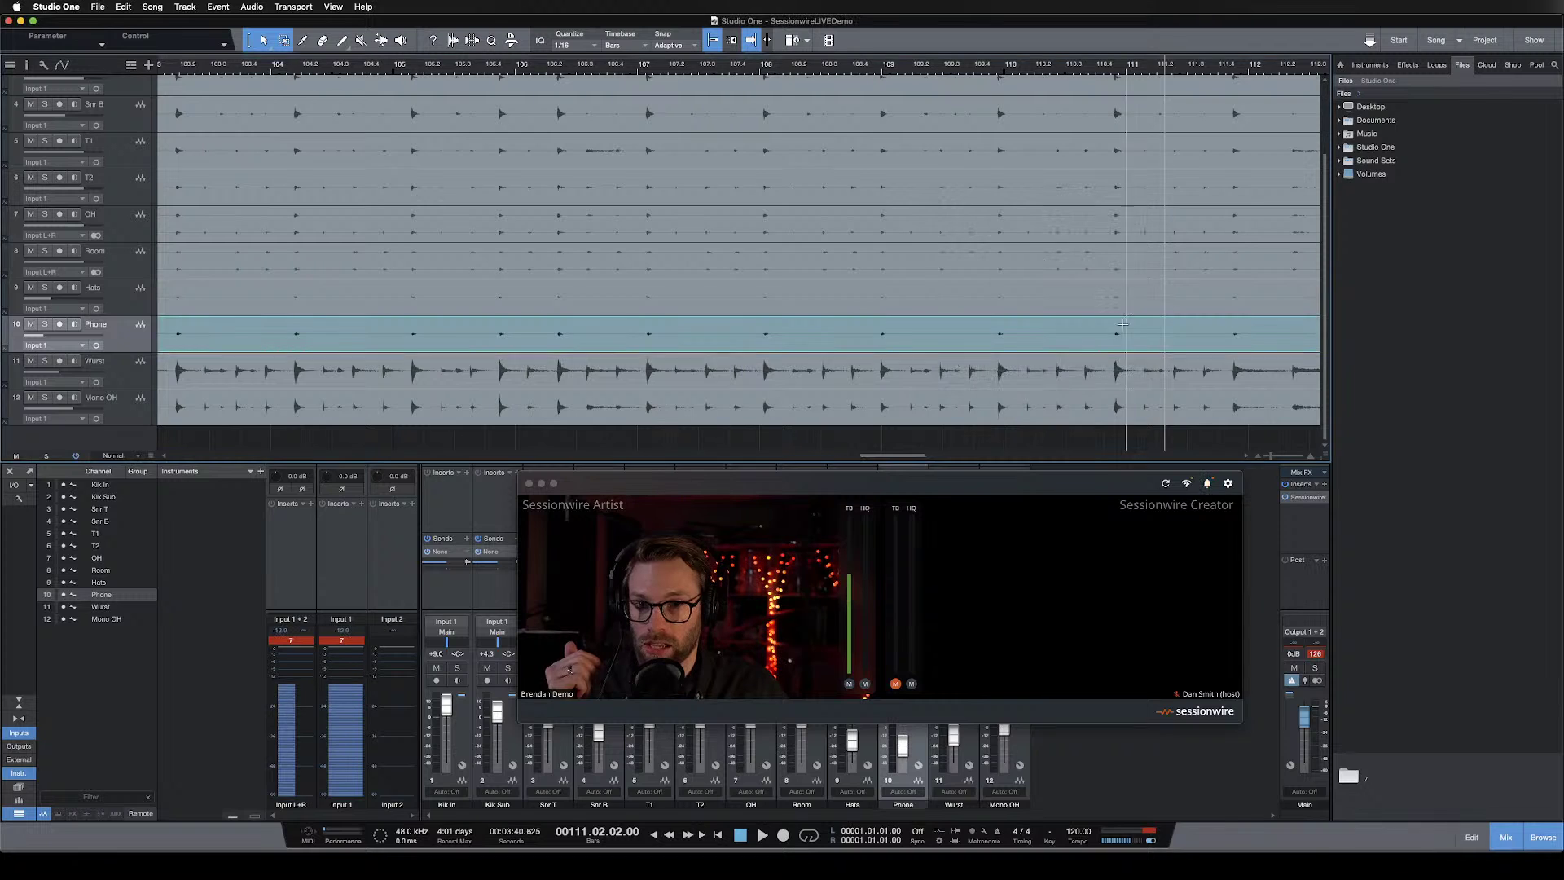
{"action": "left_click", "coordinate": [1460, 41]}
{"action": "left_click", "coordinate": [1461, 45]}
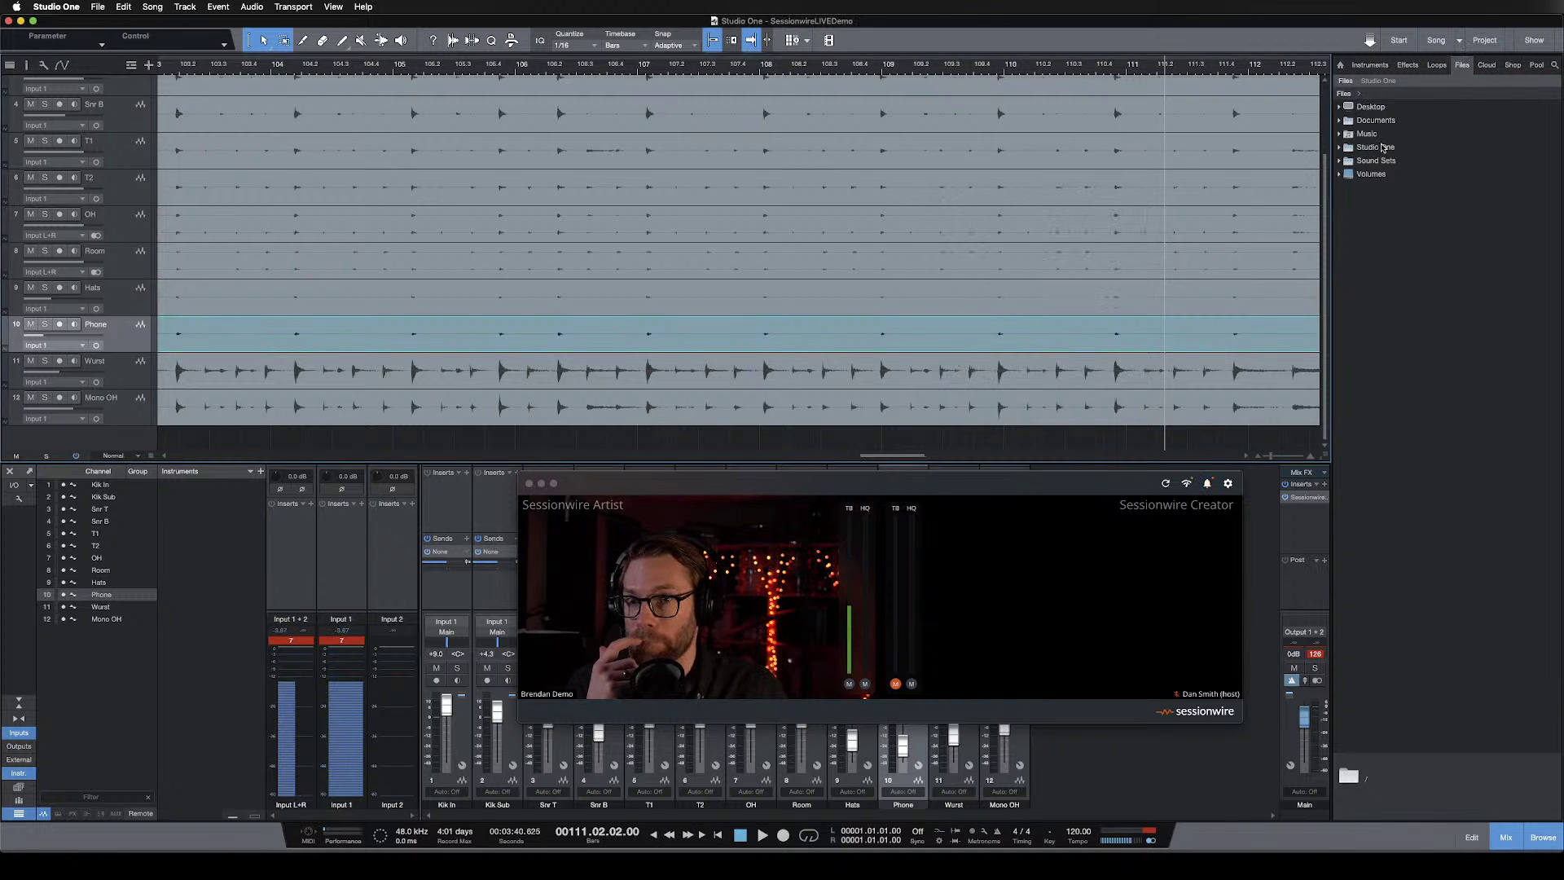
{"action": "left_click", "coordinate": [1468, 838]}
{"action": "left_click", "coordinate": [1470, 839]}
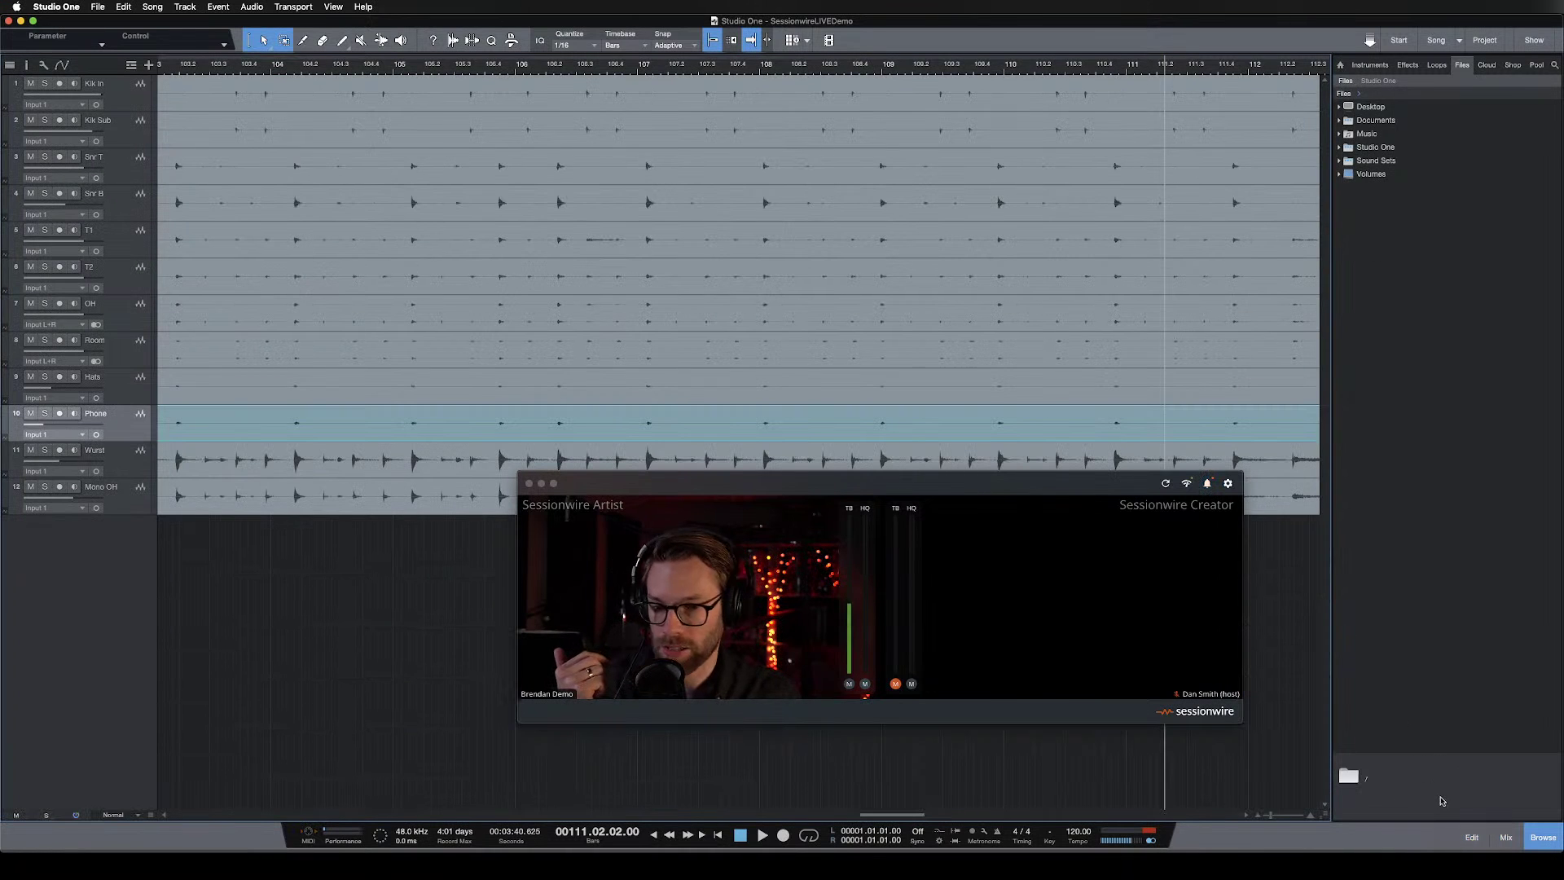
{"action": "left_click", "coordinate": [1505, 837]}
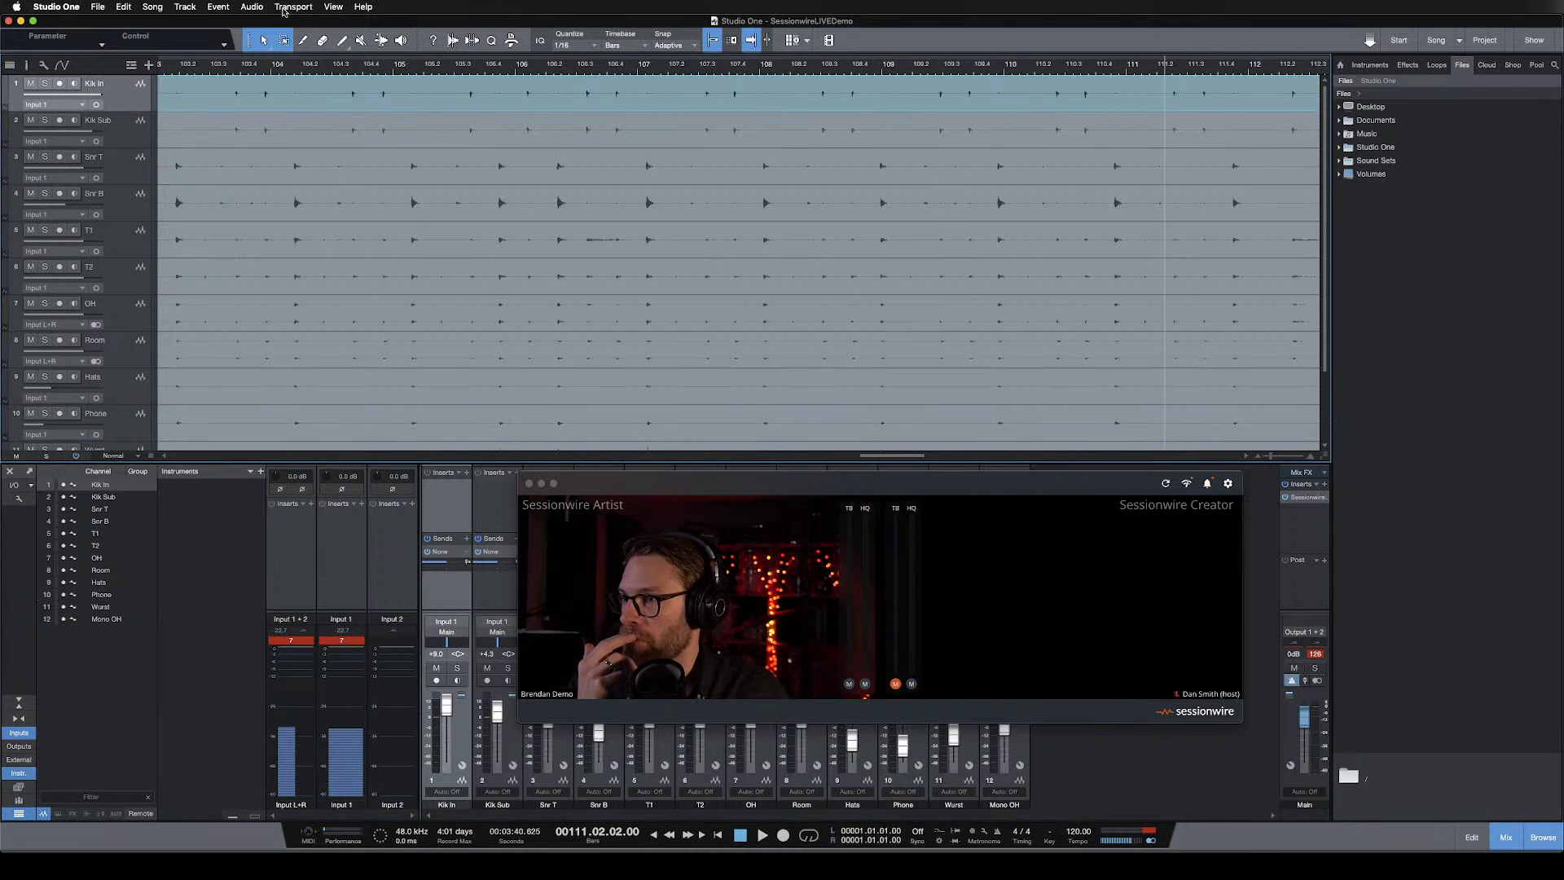
Examine the song's audio commands and the Event operations available for the Kik In clip, without applying any.
{"action": "left_click", "coordinate": [252, 7]}
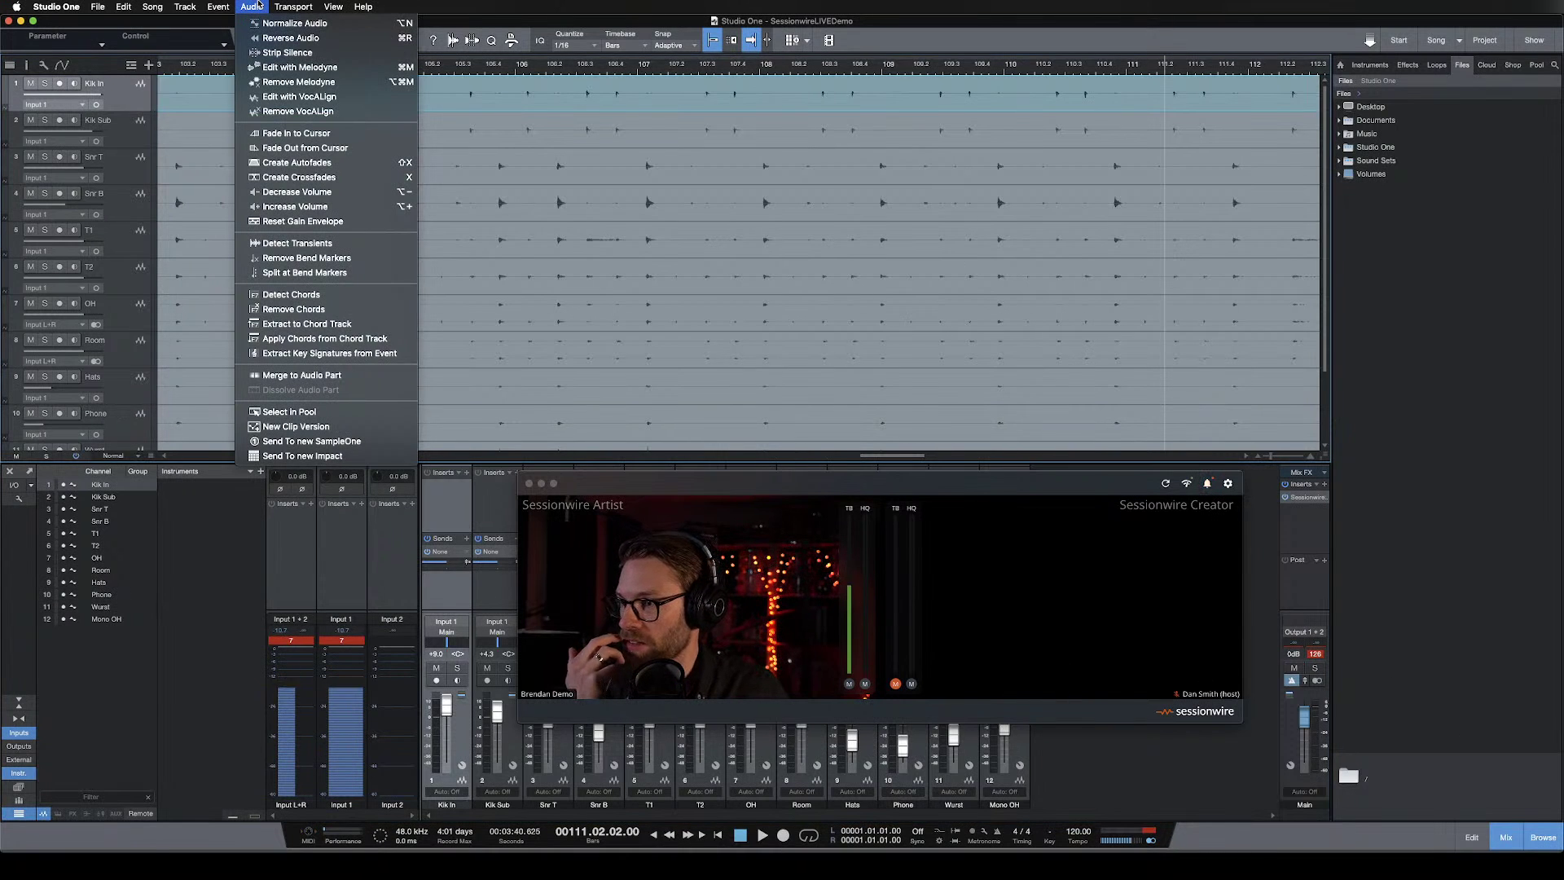
{"action": "left_click", "coordinate": [537, 186]}
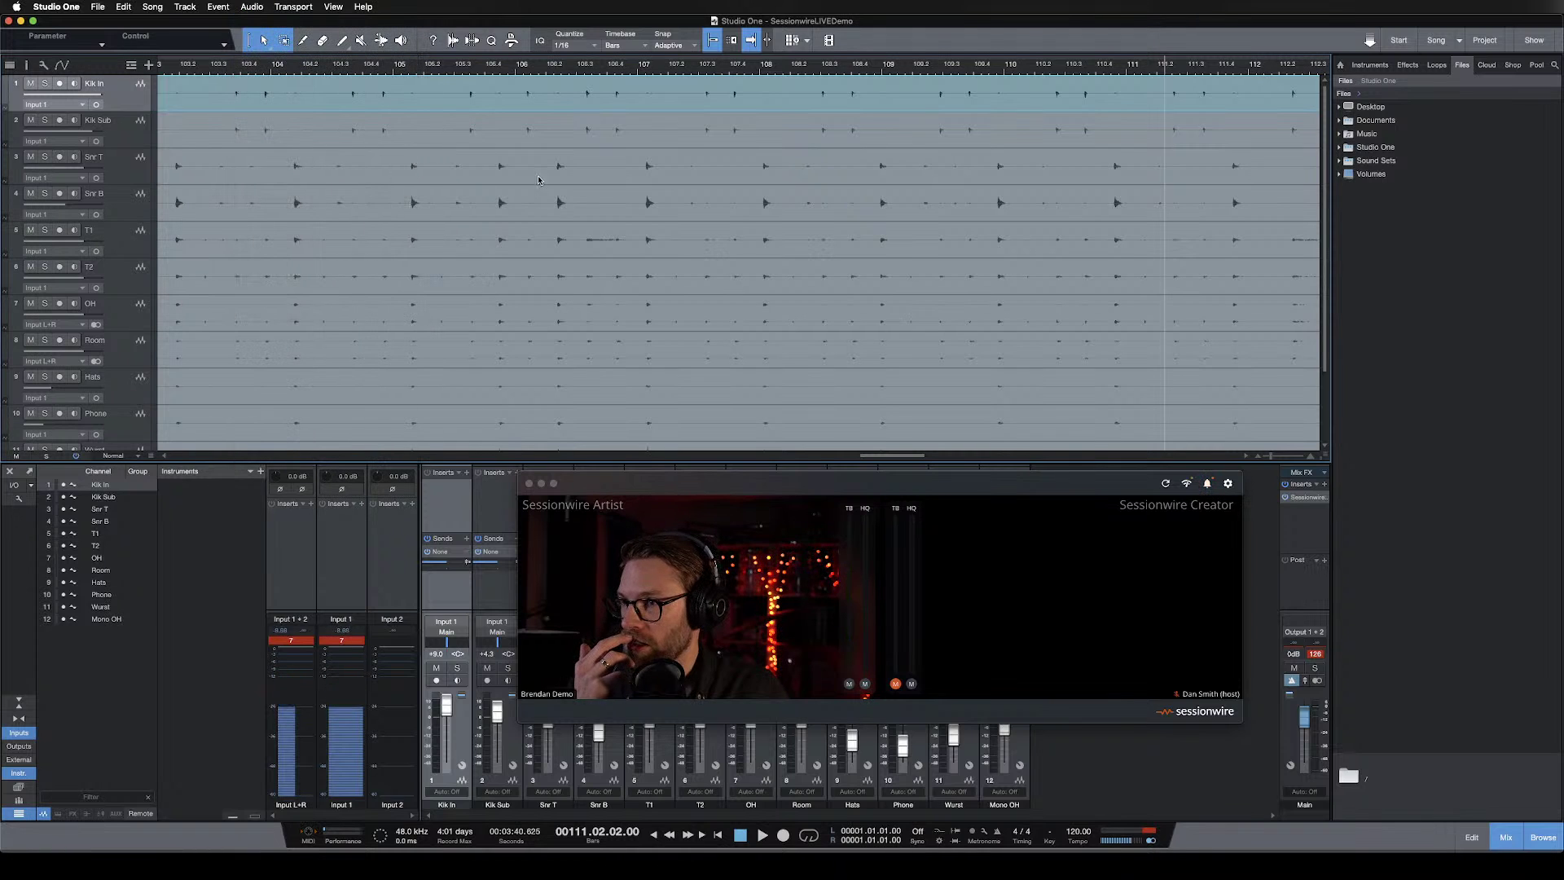
{"action": "right_click", "coordinate": [558, 106]}
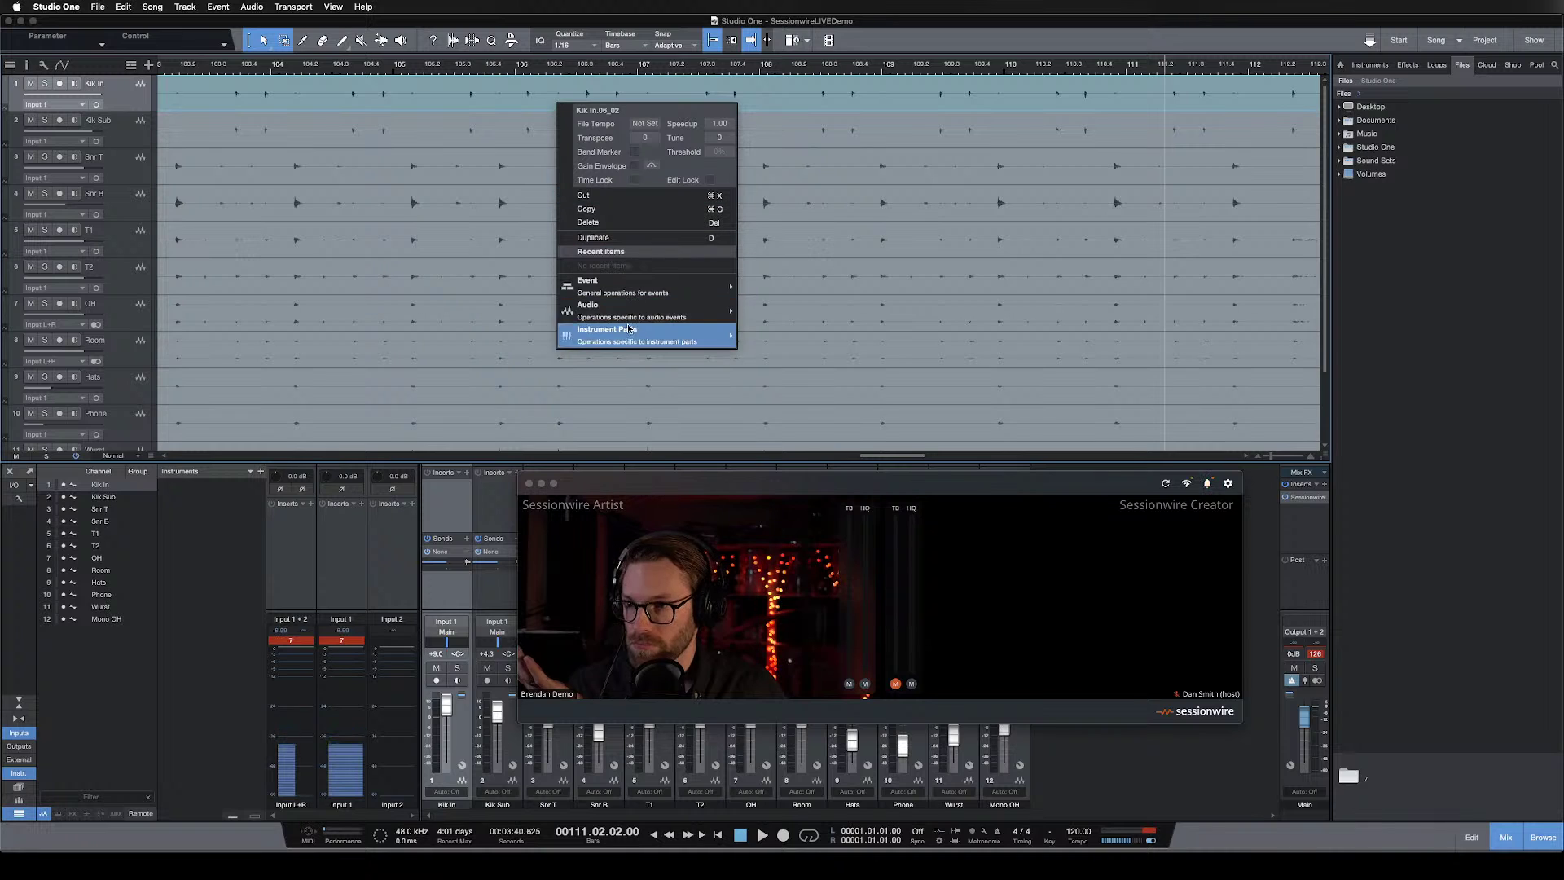
{"action": "mouse_move", "coordinate": [627, 313]}
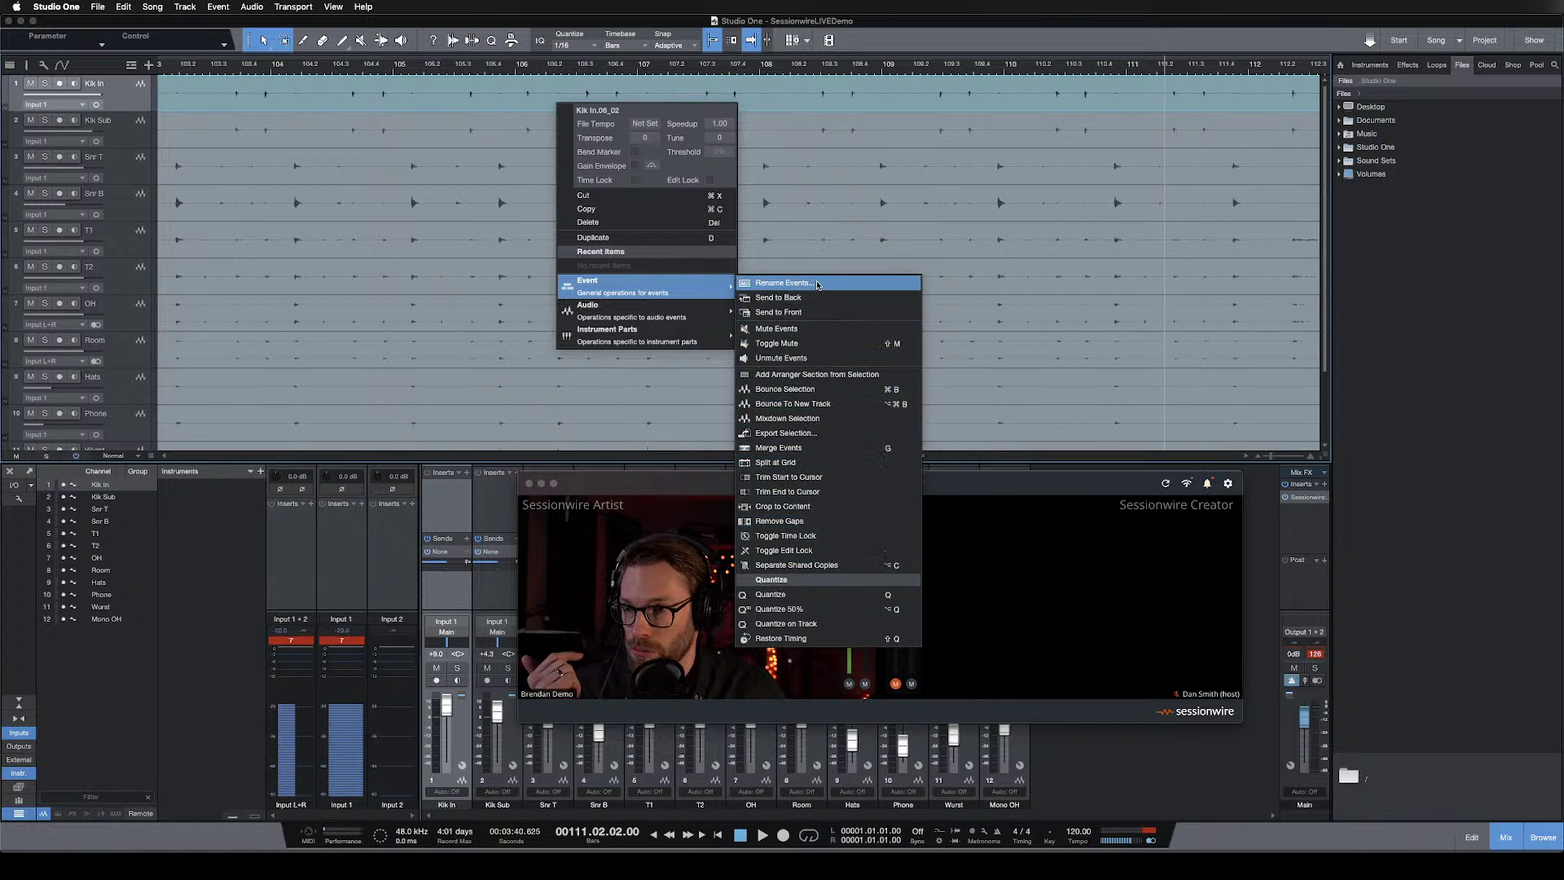
{"action": "mouse_move", "coordinate": [692, 338]}
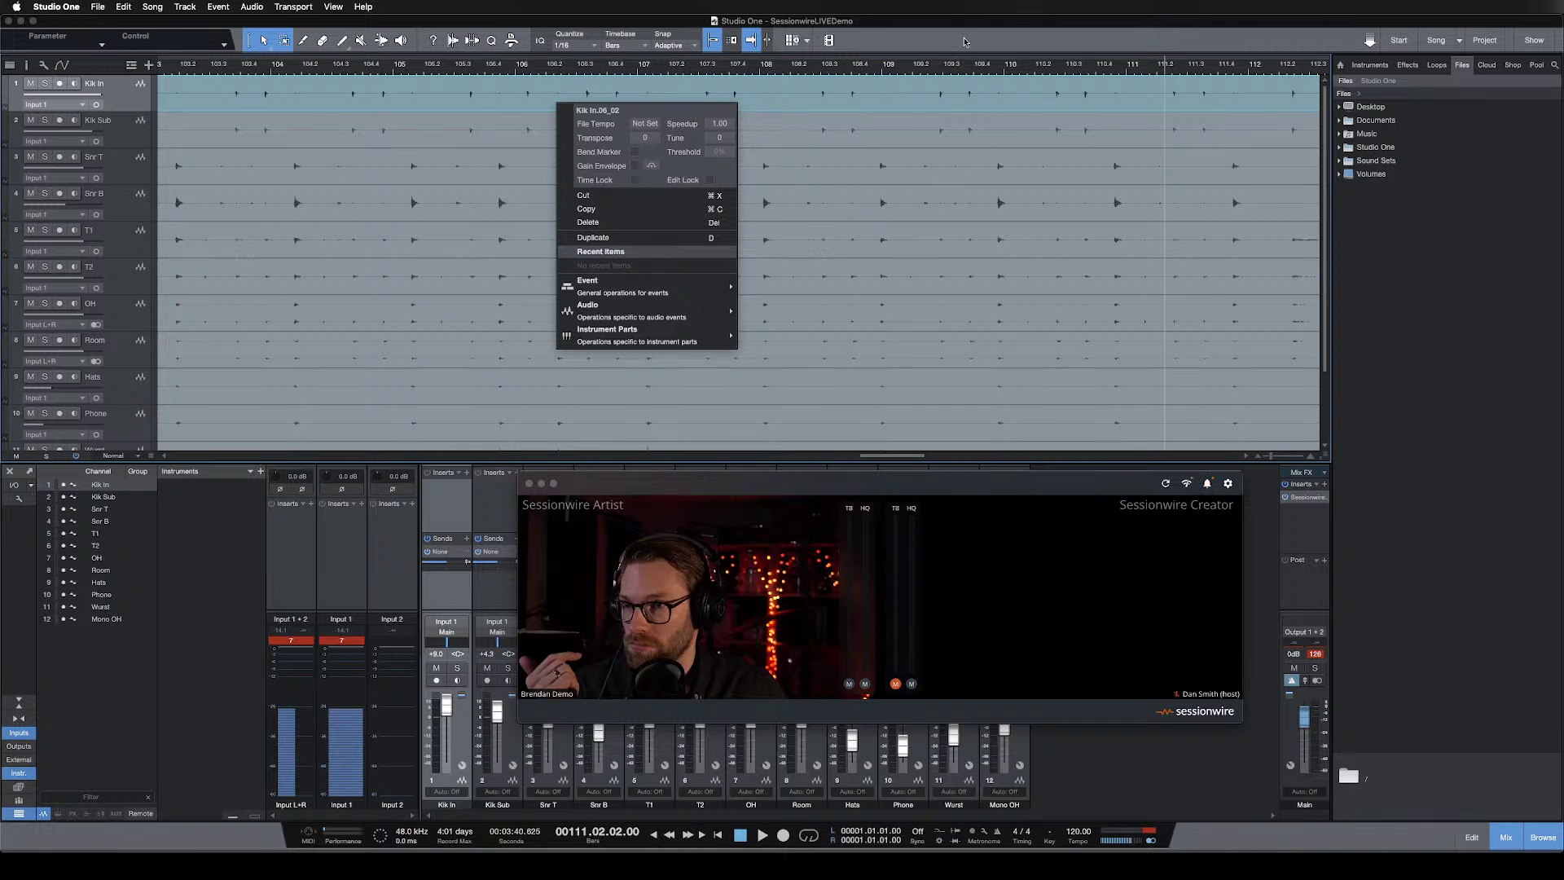
{"action": "left_click", "coordinate": [957, 21]}
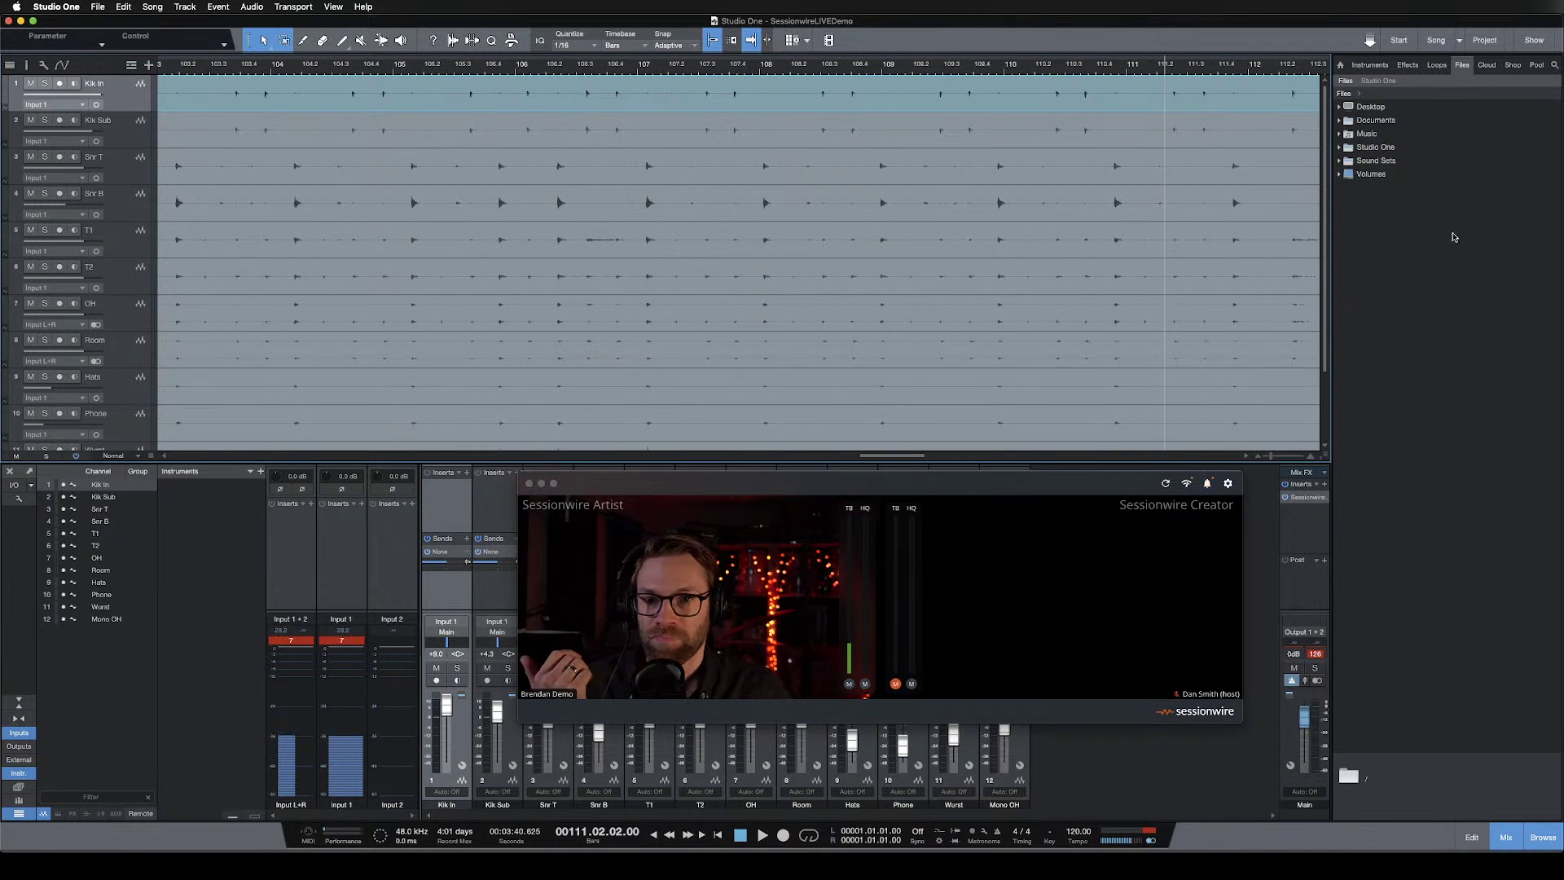
Expand Studio One, Songs, SessionwireLIVEDemo and Media in the browser's file tree, and reveal Kik In.wav in Finder.
{"action": "left_click", "coordinate": [1340, 148]}
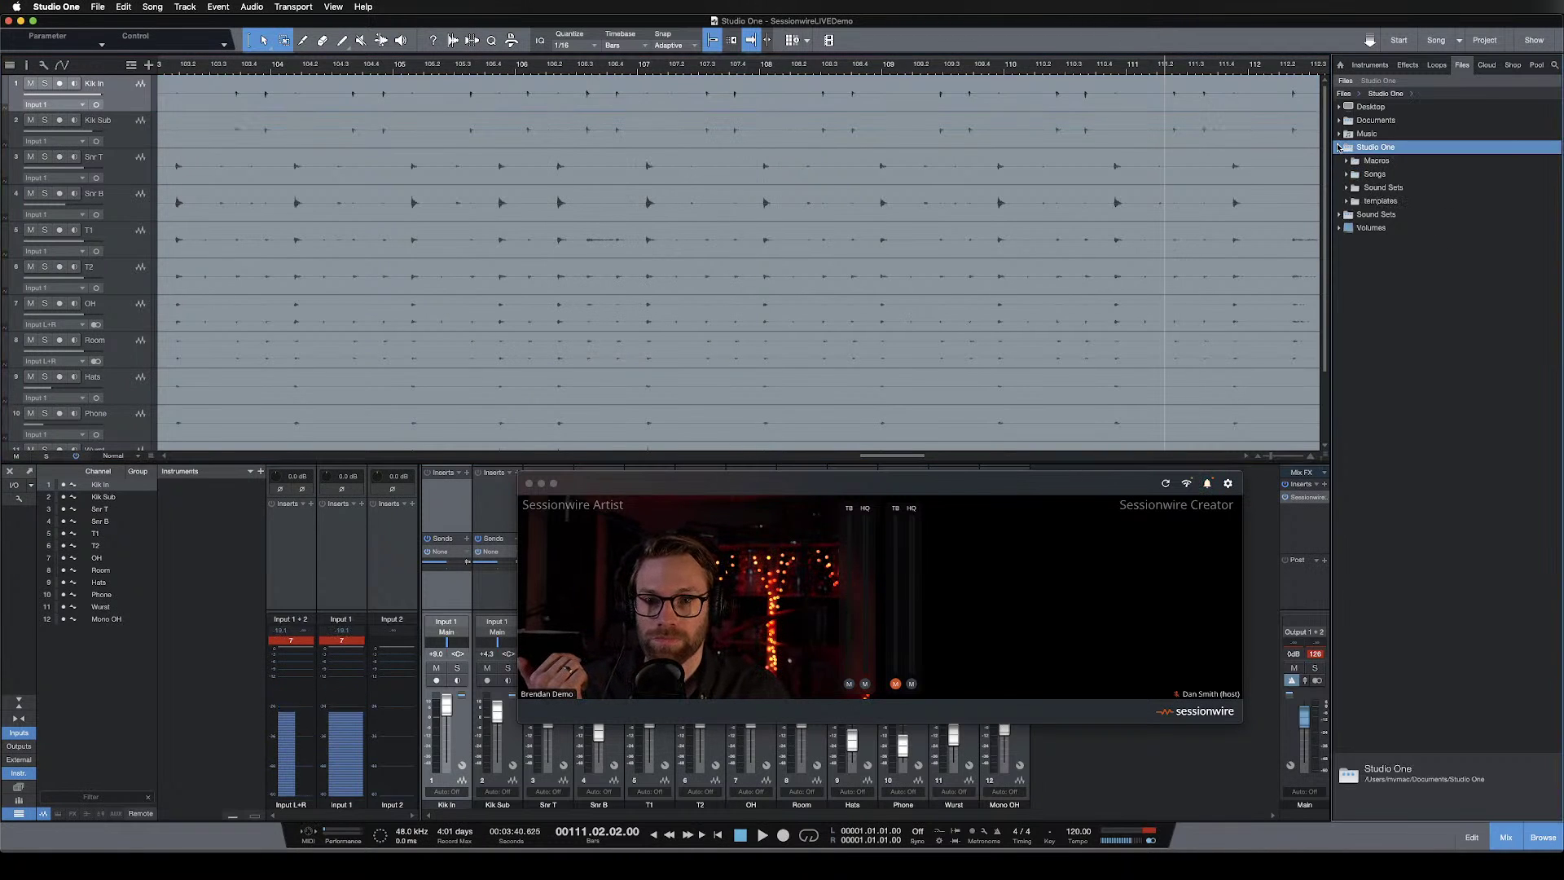
{"action": "left_click", "coordinate": [1347, 175]}
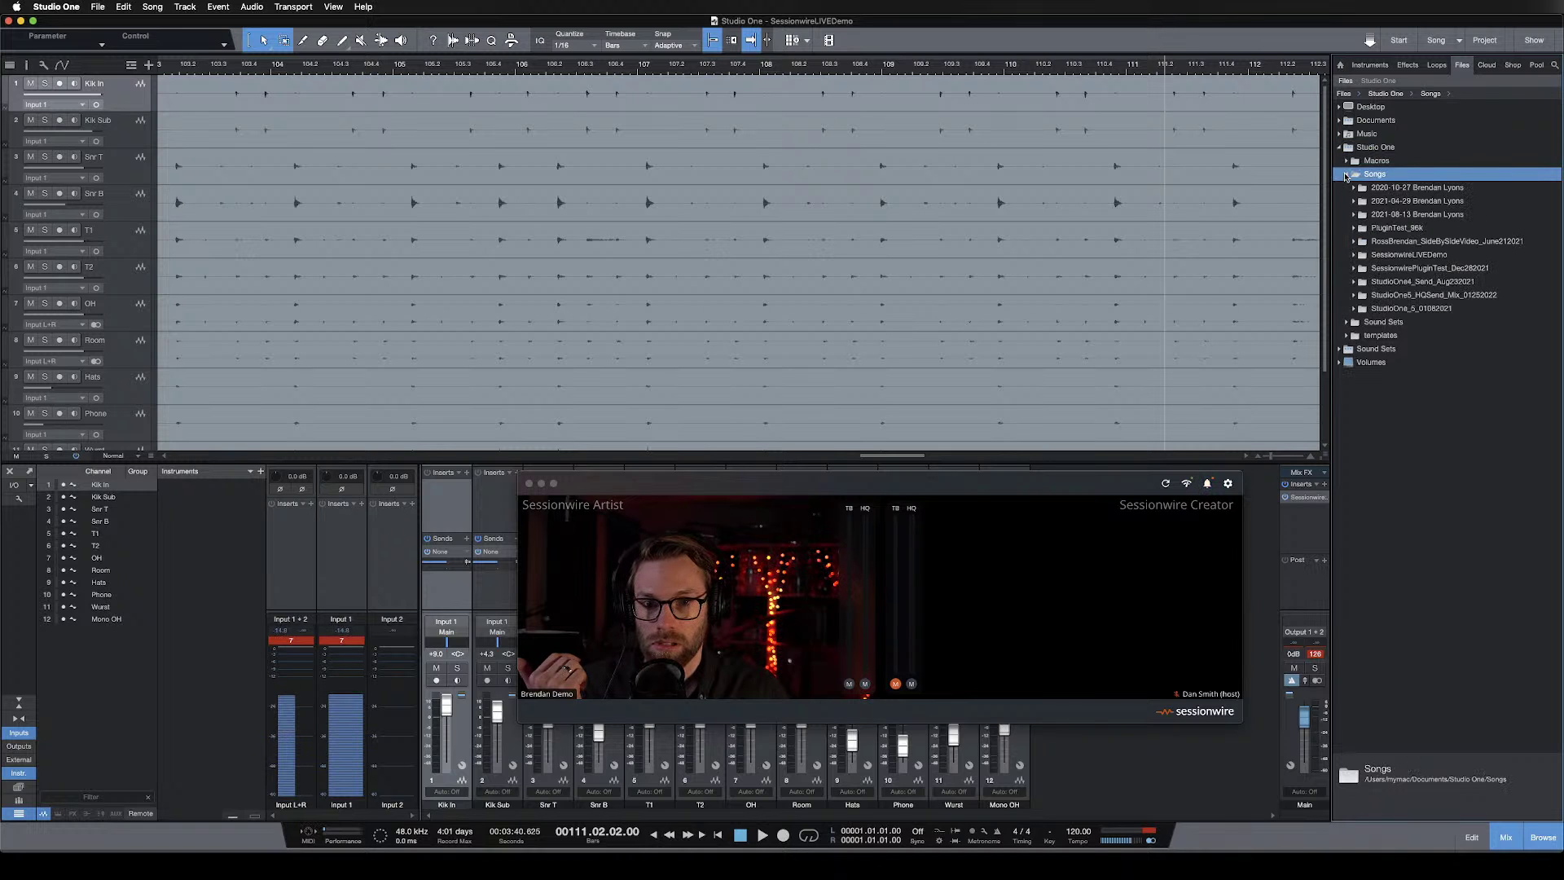
{"action": "left_click", "coordinate": [1355, 255]}
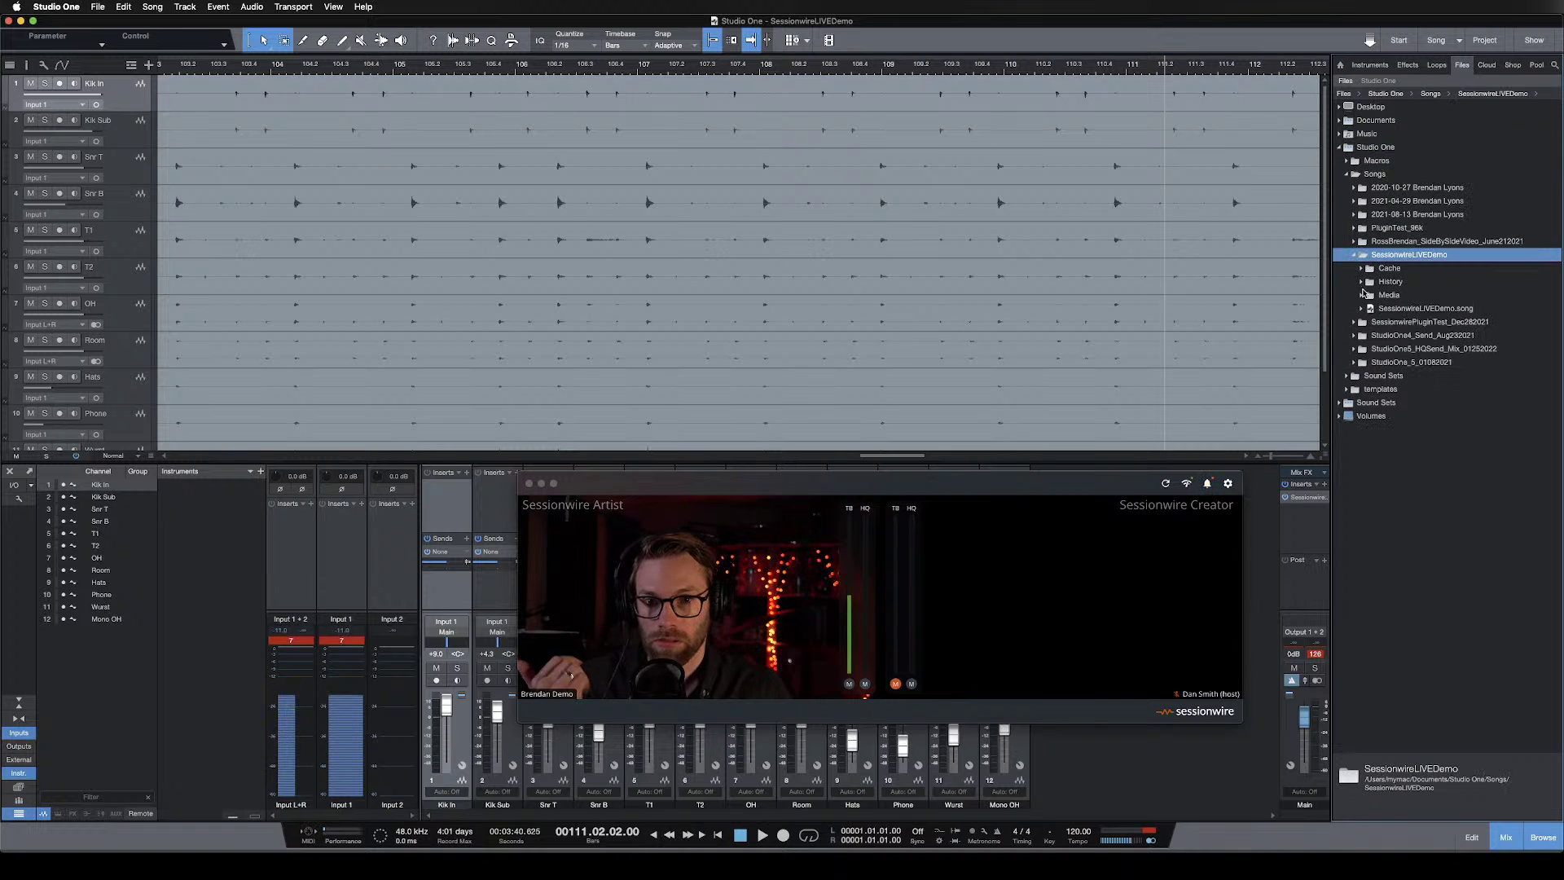
{"action": "left_click", "coordinate": [1363, 295]}
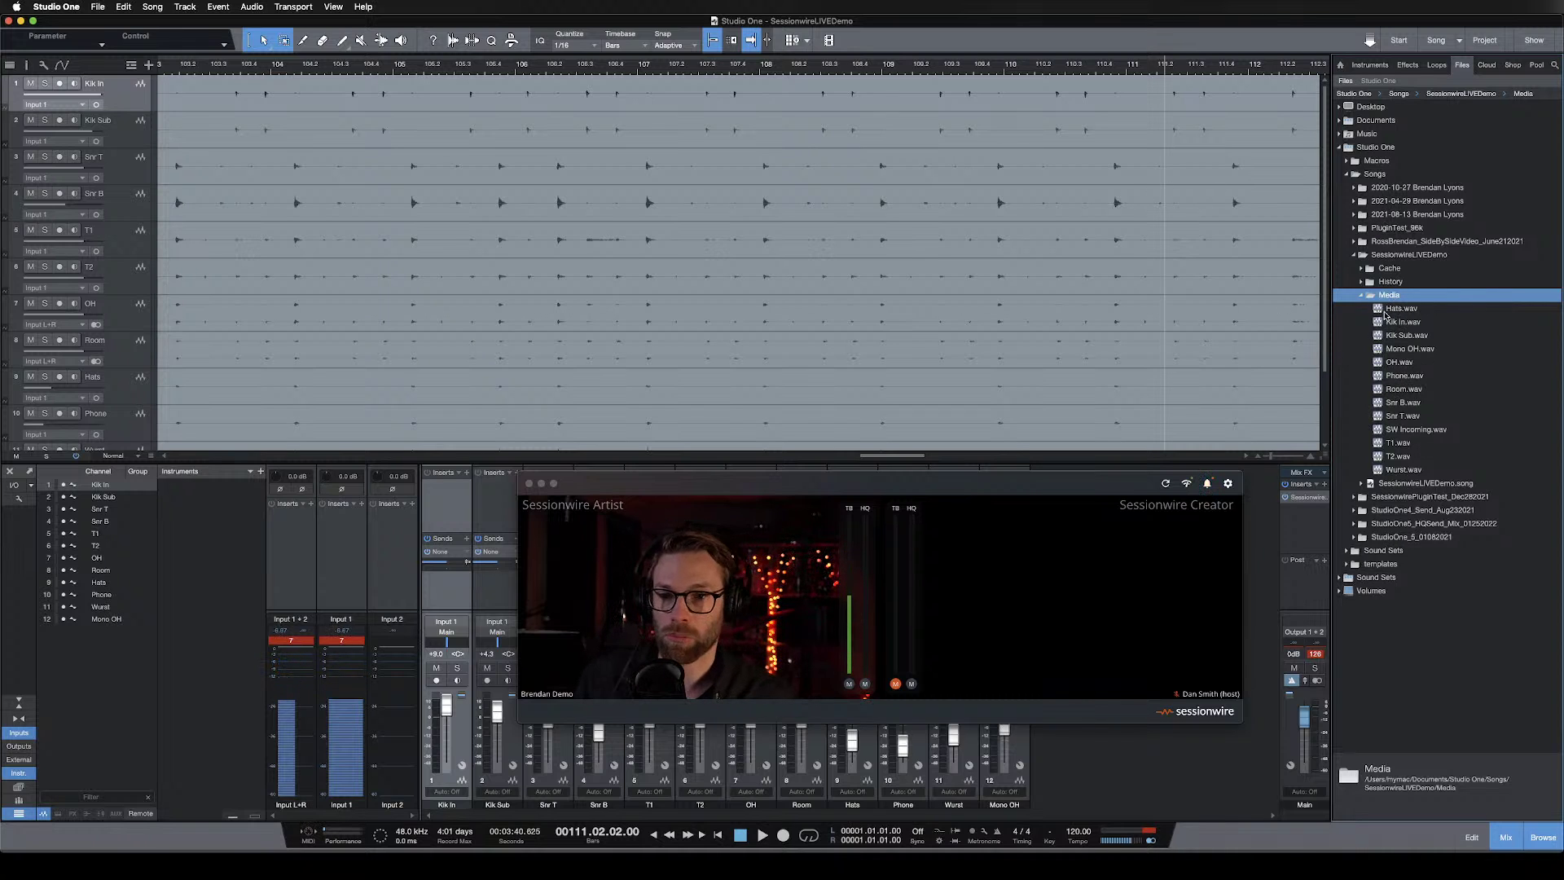
{"action": "left_click", "coordinate": [1385, 319]}
{"action": "right_click", "coordinate": [1380, 325]}
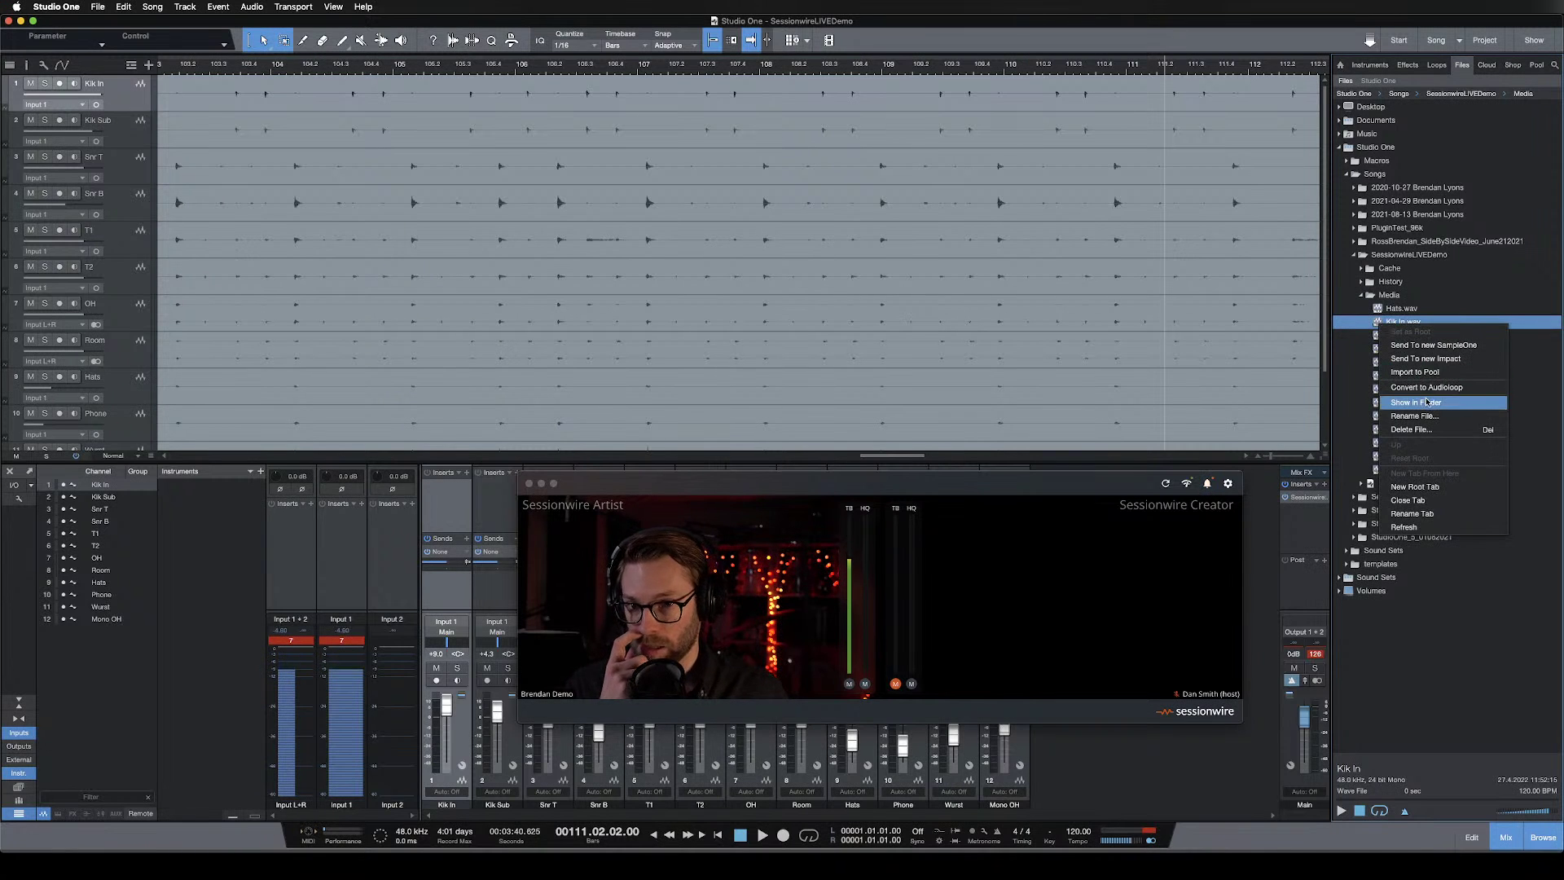
{"action": "left_click", "coordinate": [1418, 402]}
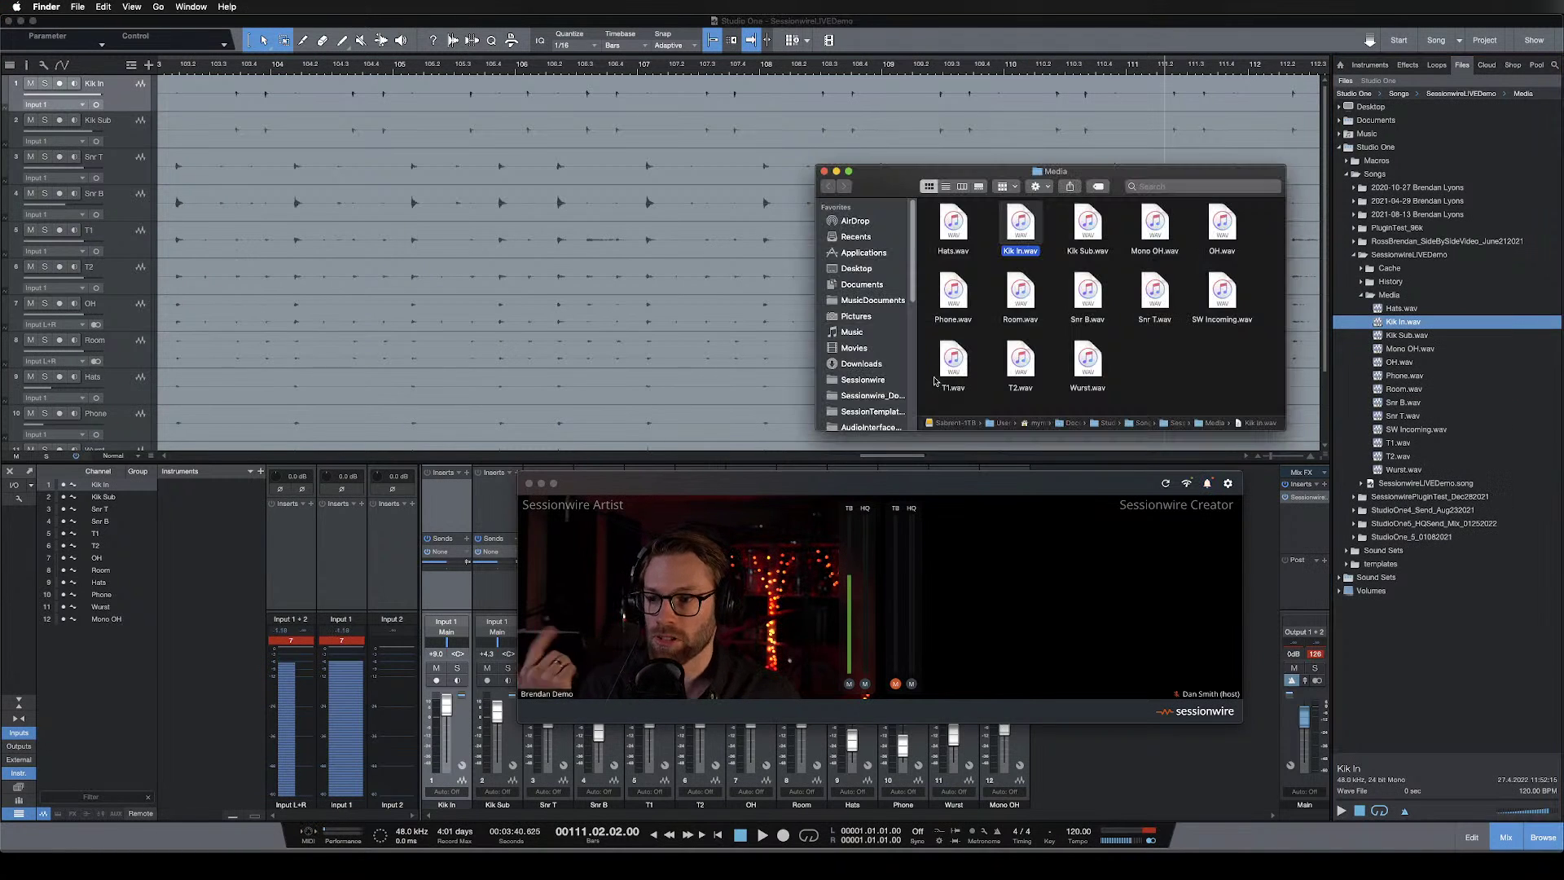
Move the Media folder window up clear of the Sessionwire call and display its files as a list.
{"action": "left_click_drag", "start_coordinate": [896, 175], "coordinate": [1085, 173]}
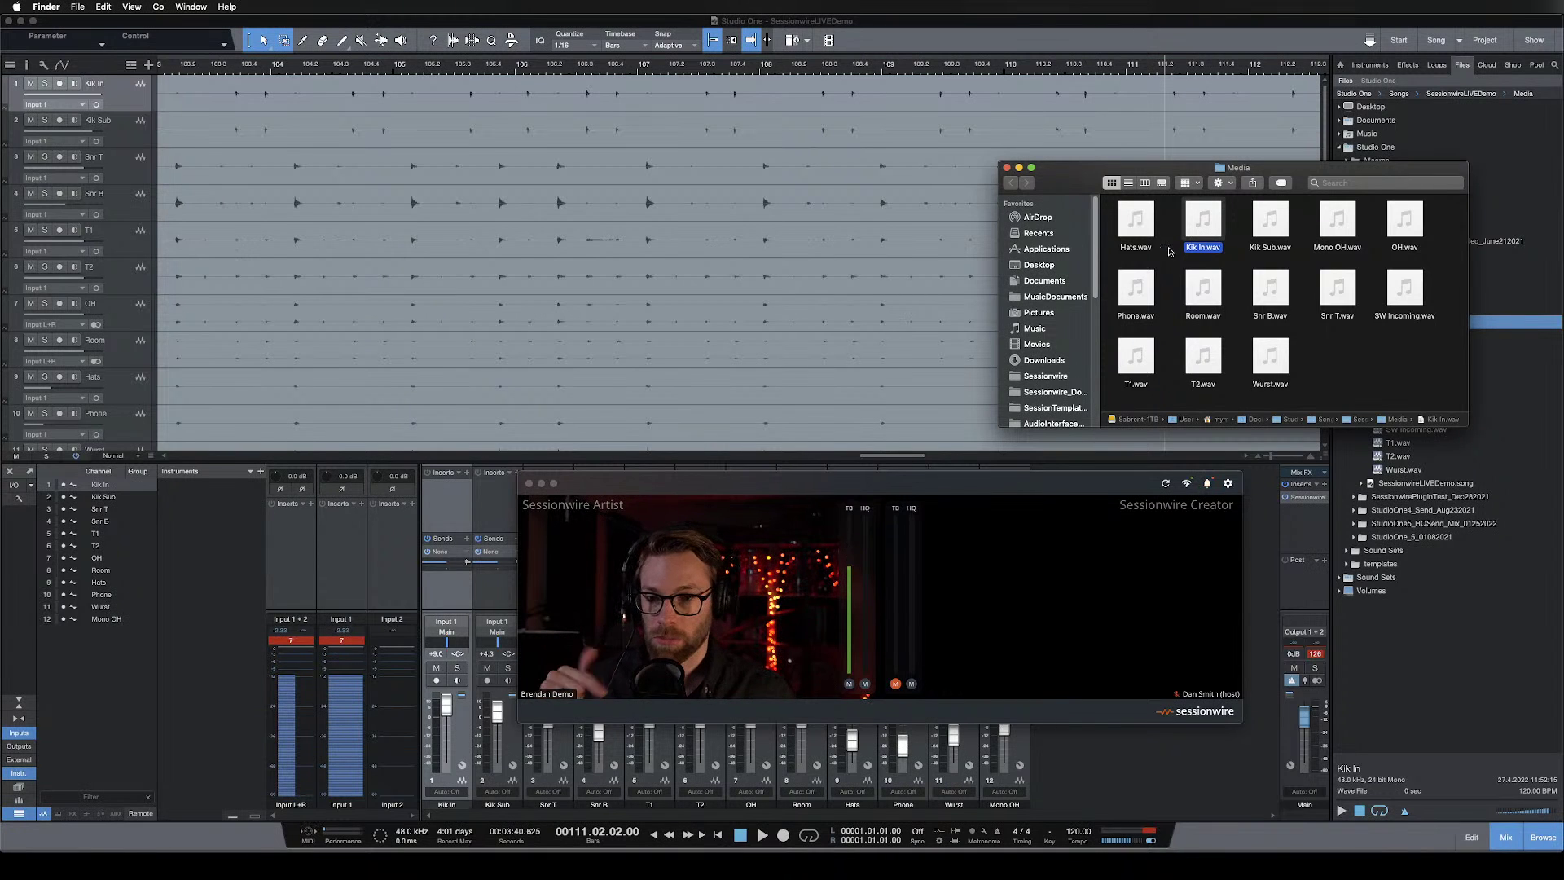
{"action": "left_click_drag", "start_coordinate": [1074, 186], "coordinate": [1032, 140]}
{"action": "left_click", "coordinate": [1089, 136]}
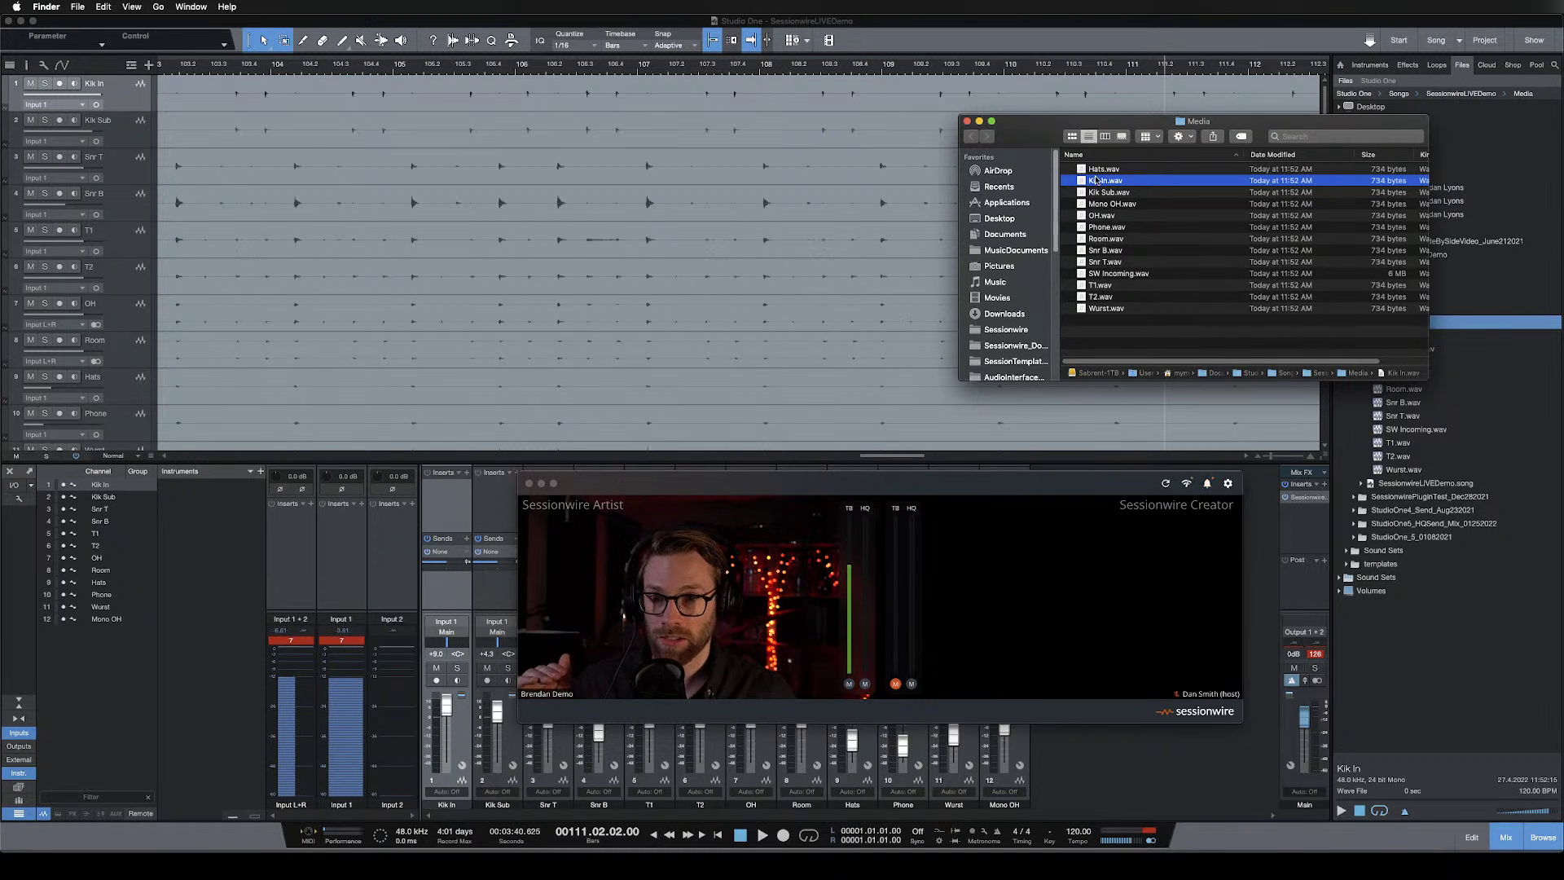
Try to share Kik In.wav and Phone.wav from the Media folder by dropping them onto the Sessionwire call.
{"action": "left_click_drag", "start_coordinate": [1082, 203], "coordinate": [1048, 611]}
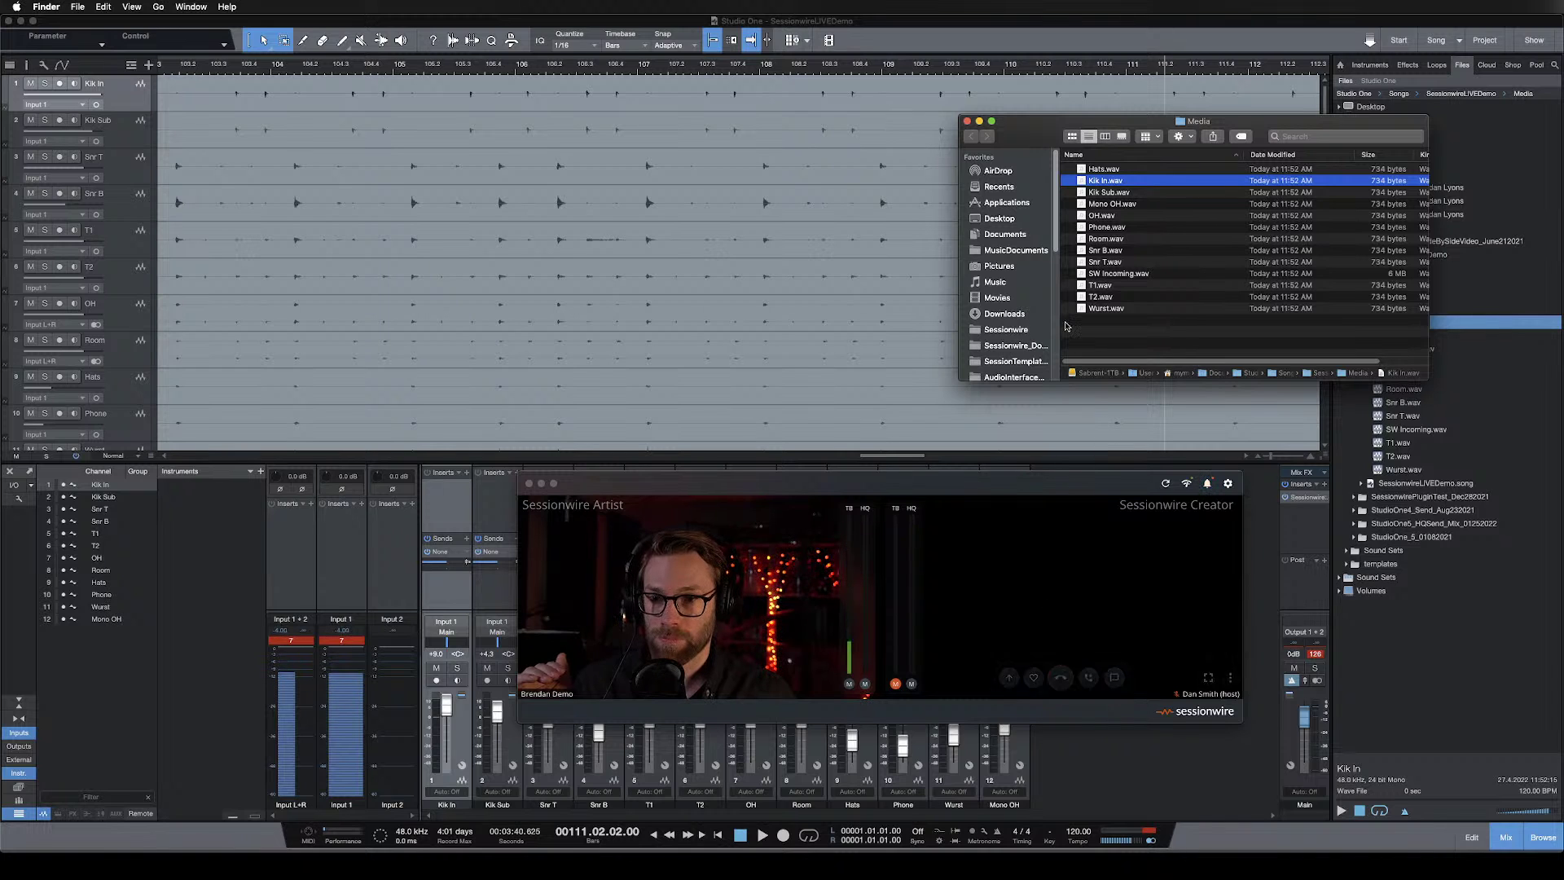
{"action": "left_click_drag", "start_coordinate": [1090, 180], "coordinate": [1036, 597]}
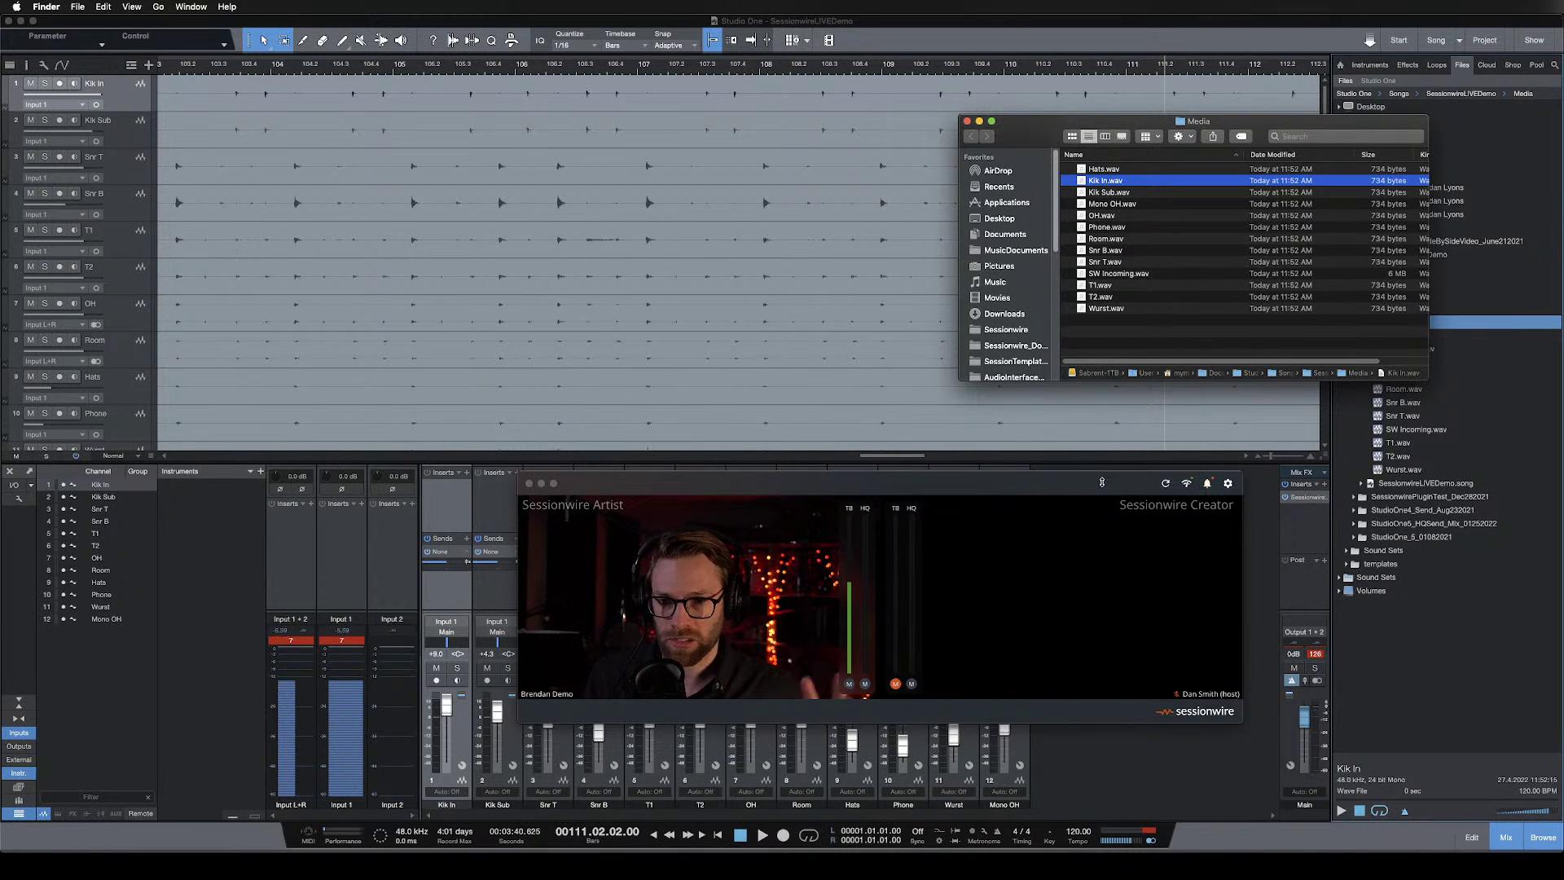
{"action": "mouse_move", "coordinate": [1117, 606]}
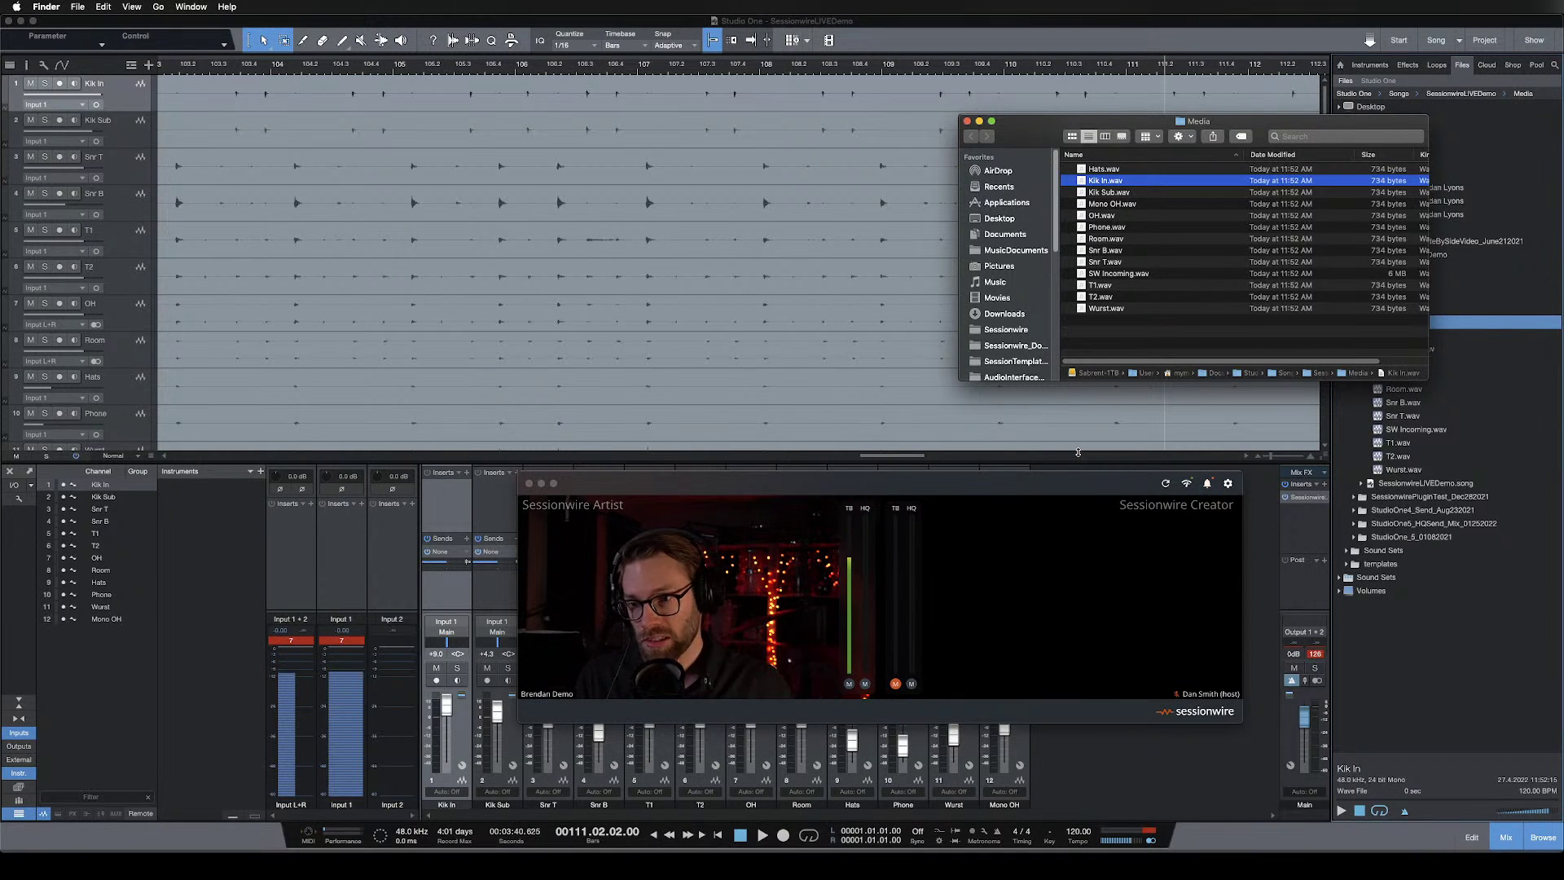
{"action": "left_click_drag", "start_coordinate": [1124, 226], "coordinate": [1045, 605]}
{"action": "left_click", "coordinate": [1107, 226]}
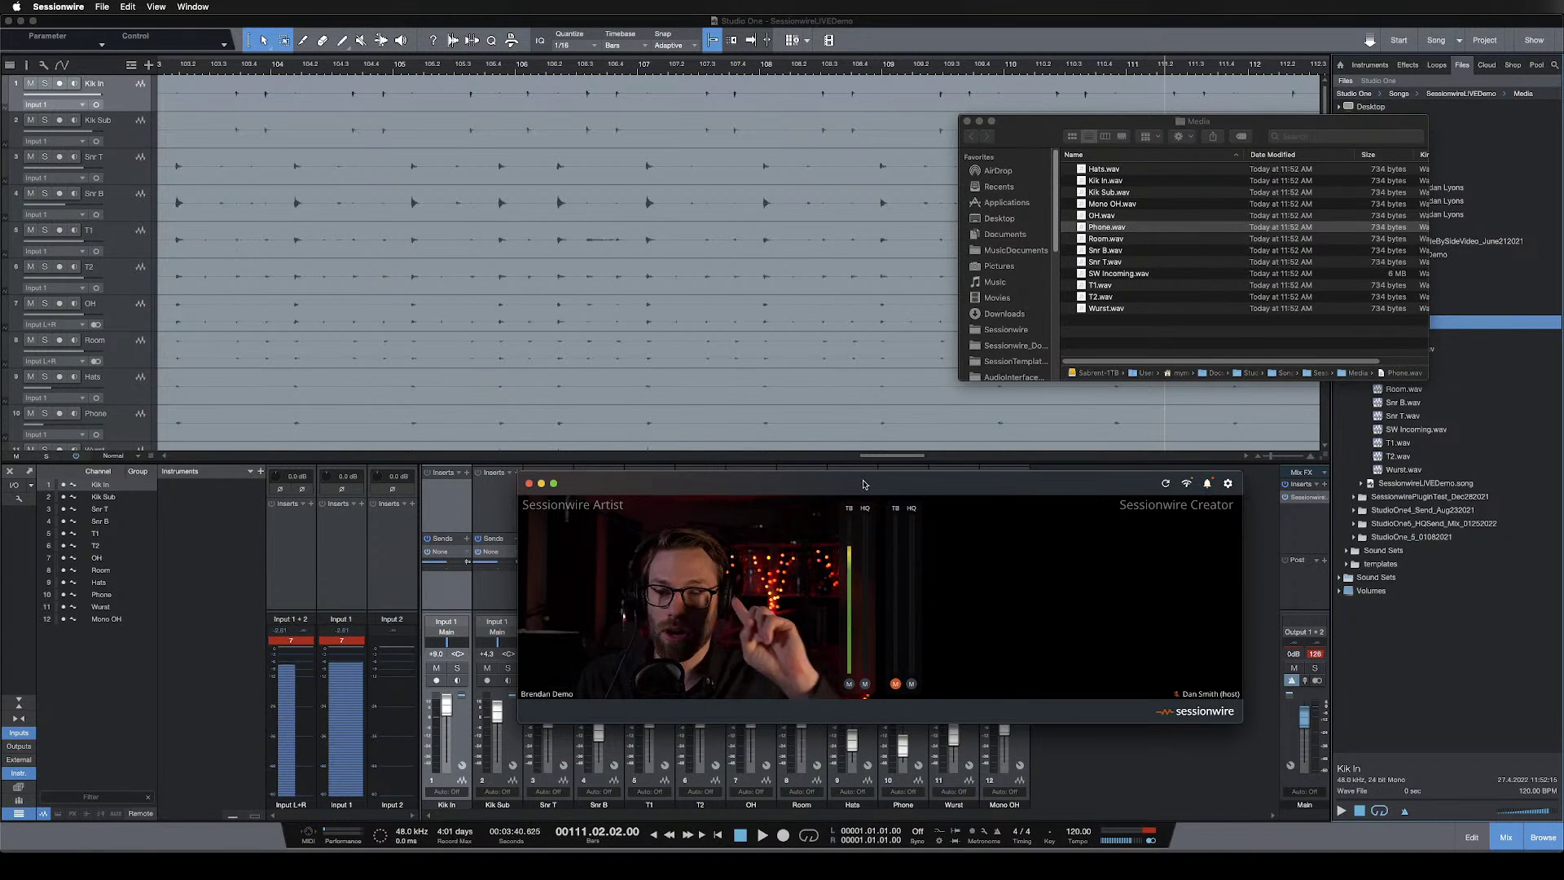
{"action": "left_click", "coordinate": [1102, 227]}
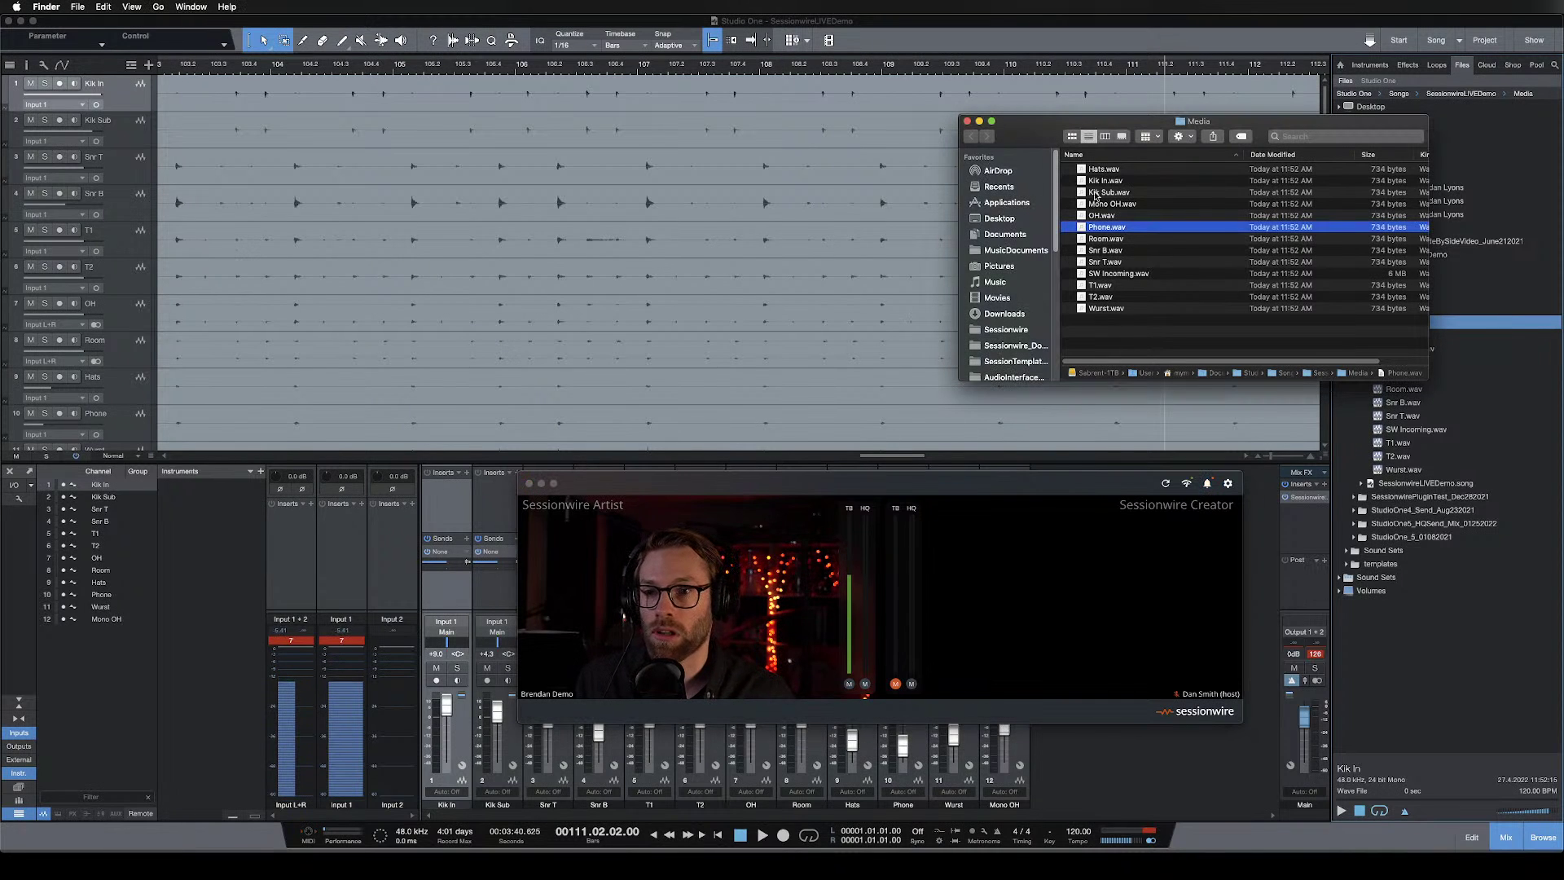
Select all WAV files from Hats.wav to Wurst.wav, review the file actions available, and close the Media folder window.
{"action": "left_click", "coordinate": [1101, 170]}
{"action": "left_click", "coordinate": [1108, 308], "text": "shift"}
{"action": "right_click", "coordinate": [1110, 310]}
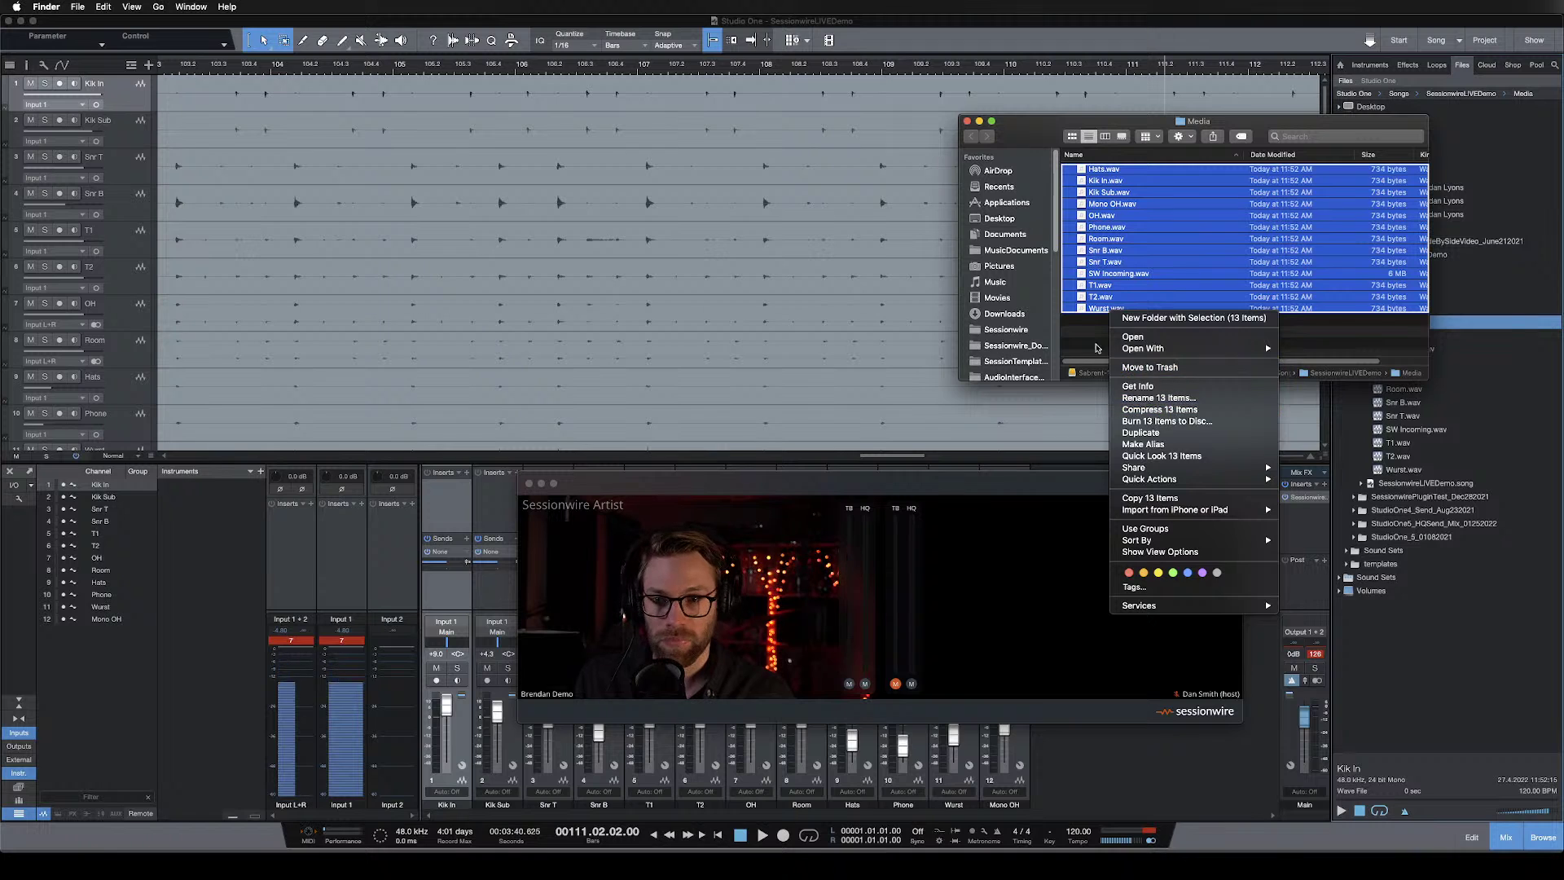
{"action": "left_click", "coordinate": [1089, 347]}
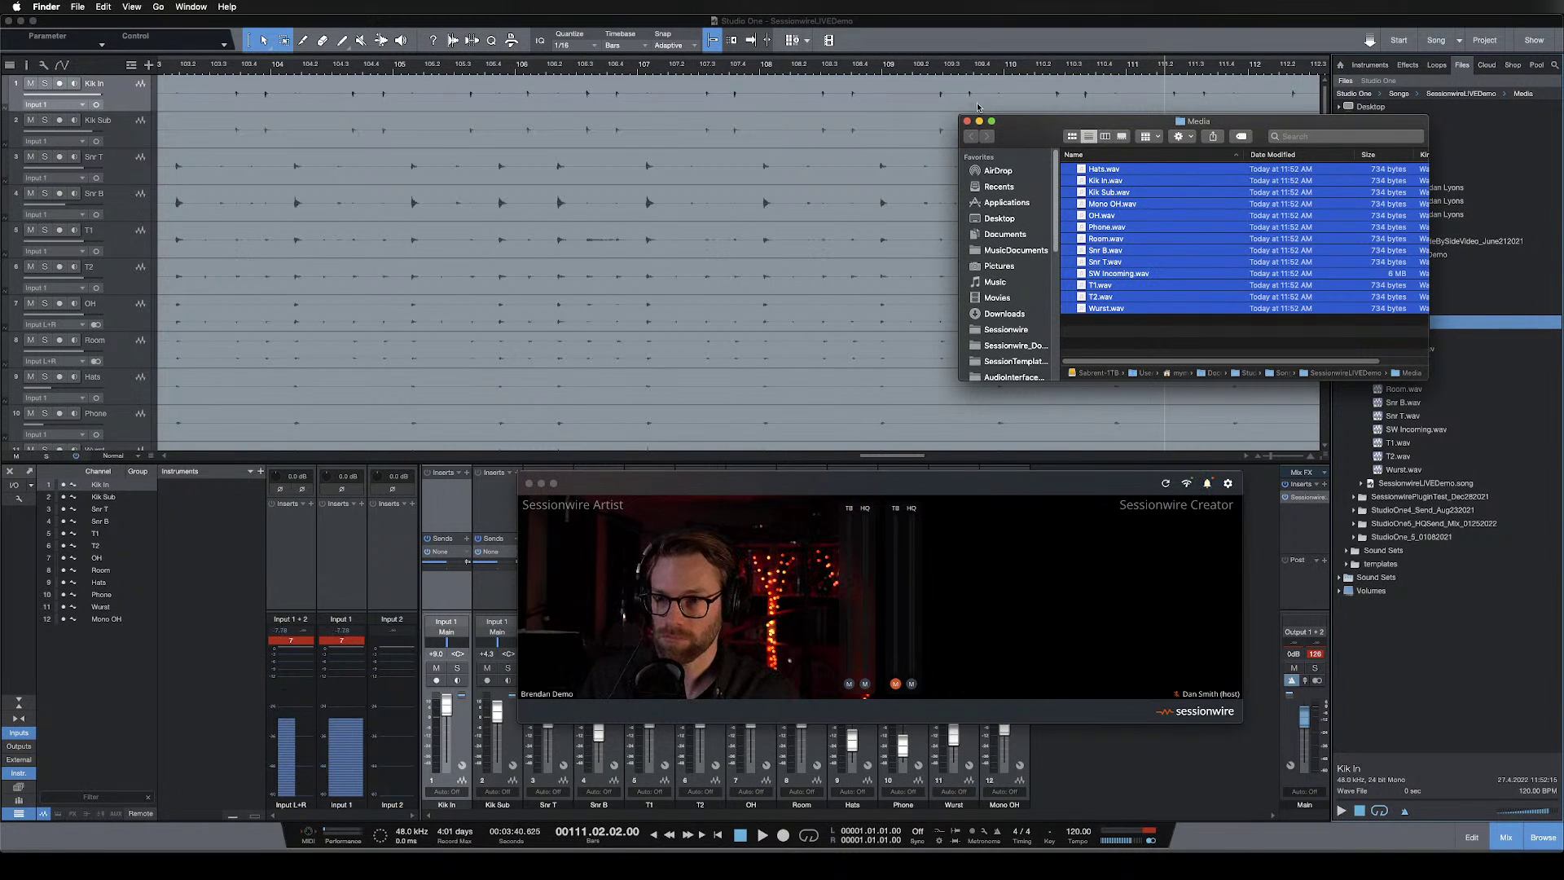
{"action": "key", "text": "super+w"}
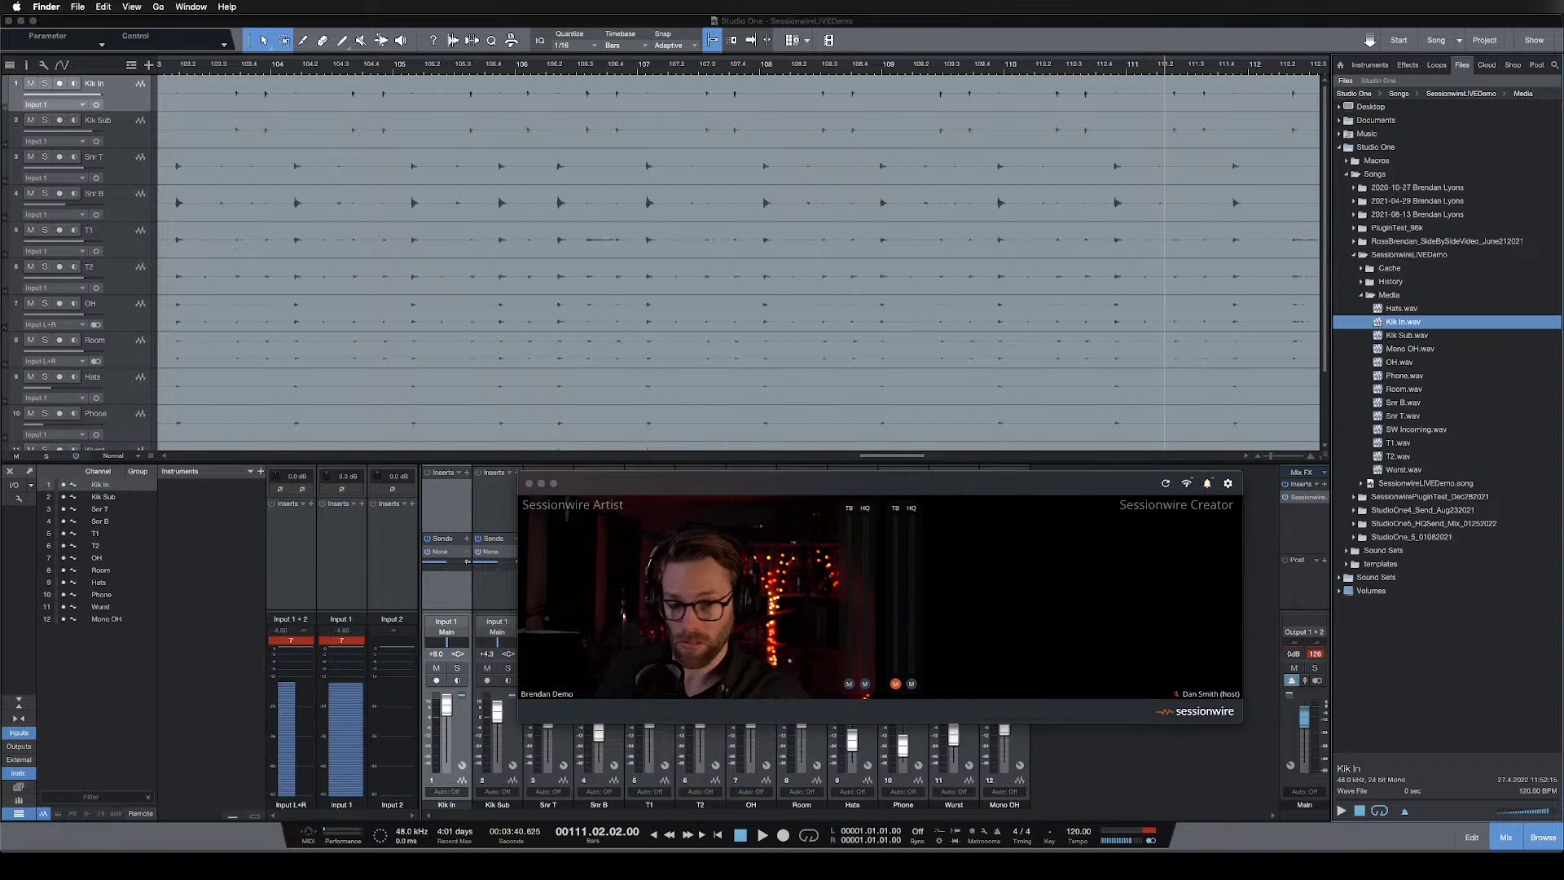
{"action": "key", "text": "super+Tab"}
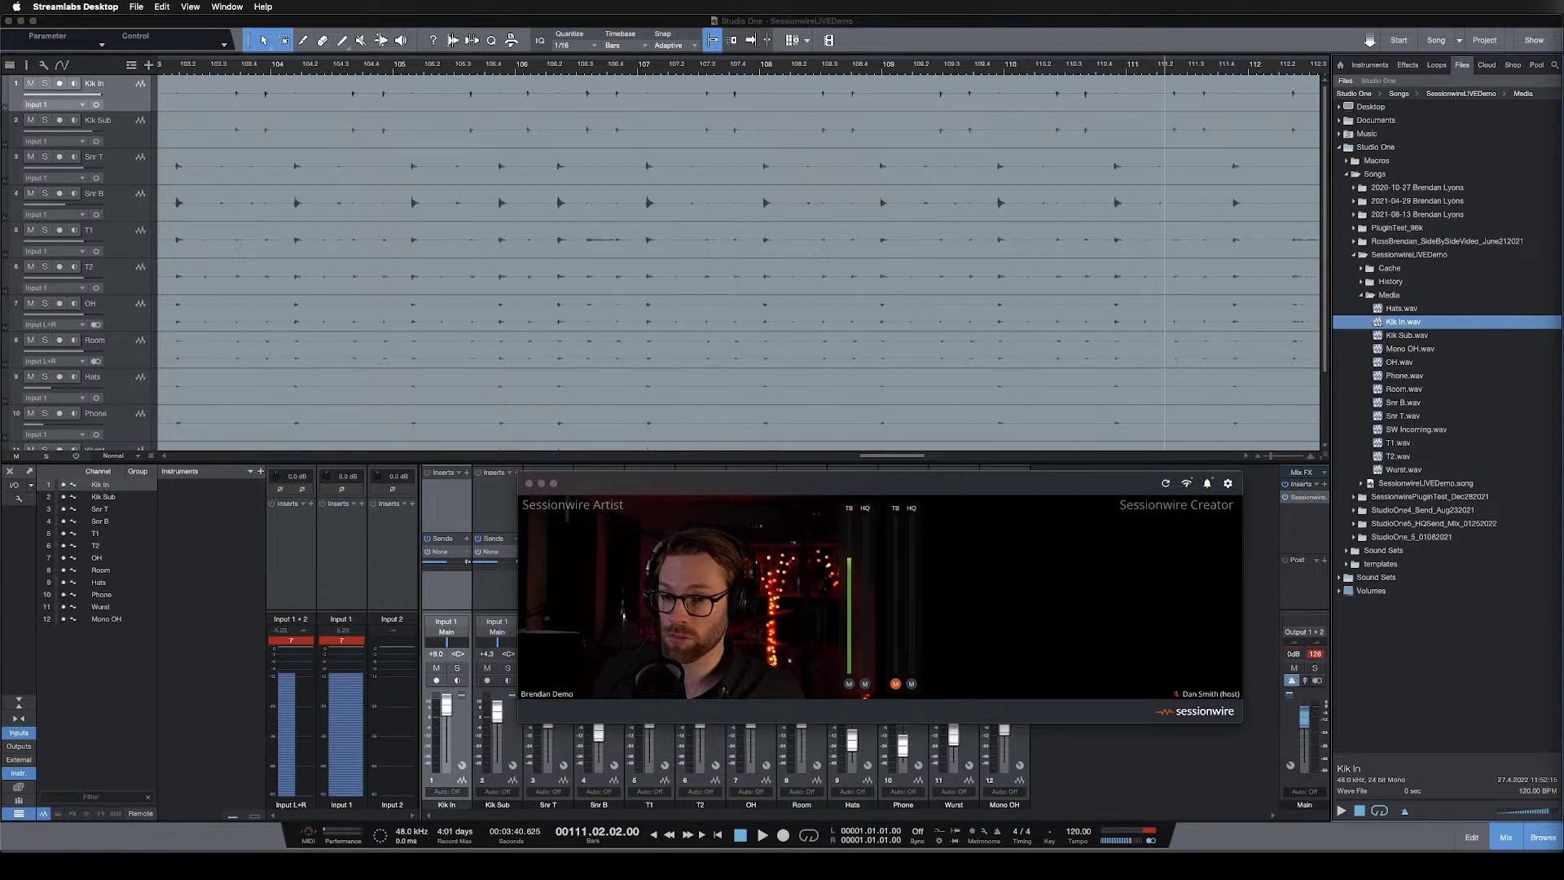
Move the Sessionwire call window up off the mixer and check for a Sessionwire update in its community options.
{"action": "left_click_drag", "start_coordinate": [1063, 481], "coordinate": [1126, 164]}
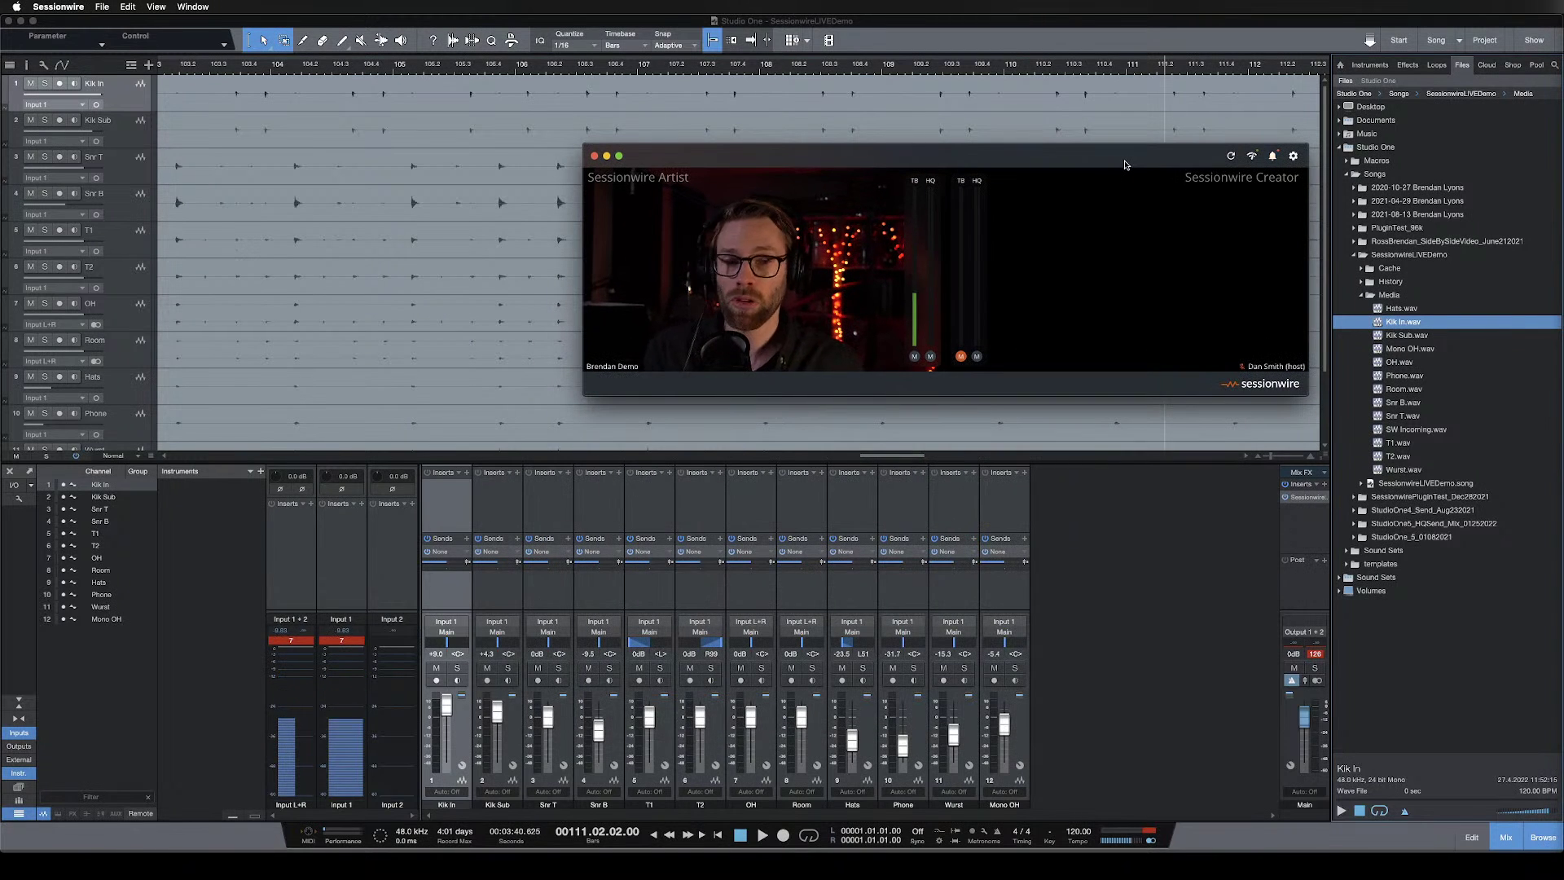
{"action": "mouse_move", "coordinate": [1216, 225]}
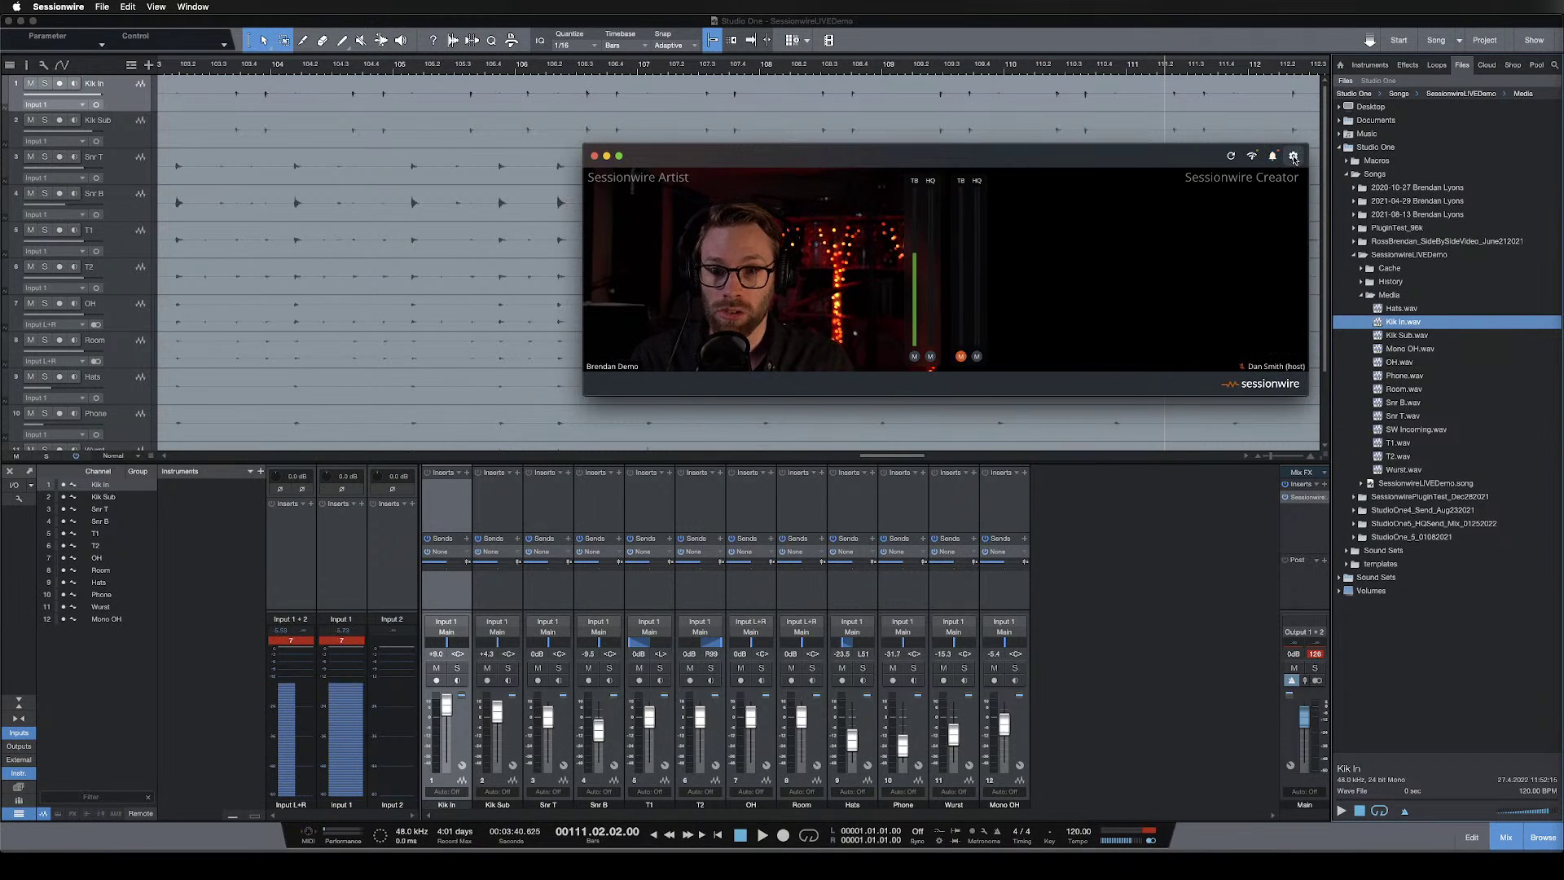
{"action": "left_click", "coordinate": [1295, 159]}
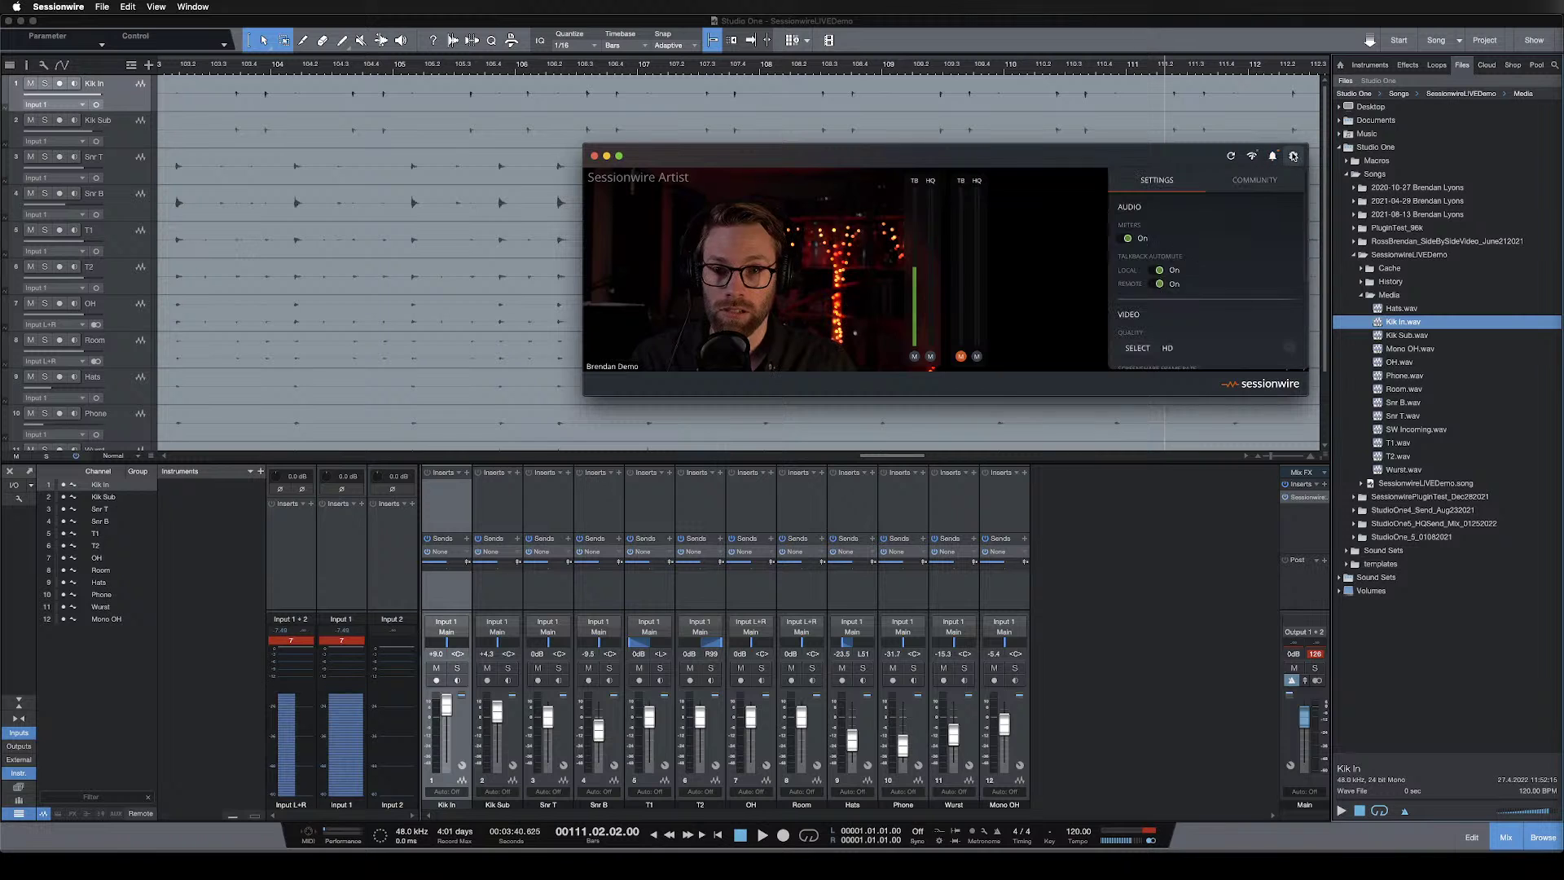
{"action": "left_click", "coordinate": [1263, 180]}
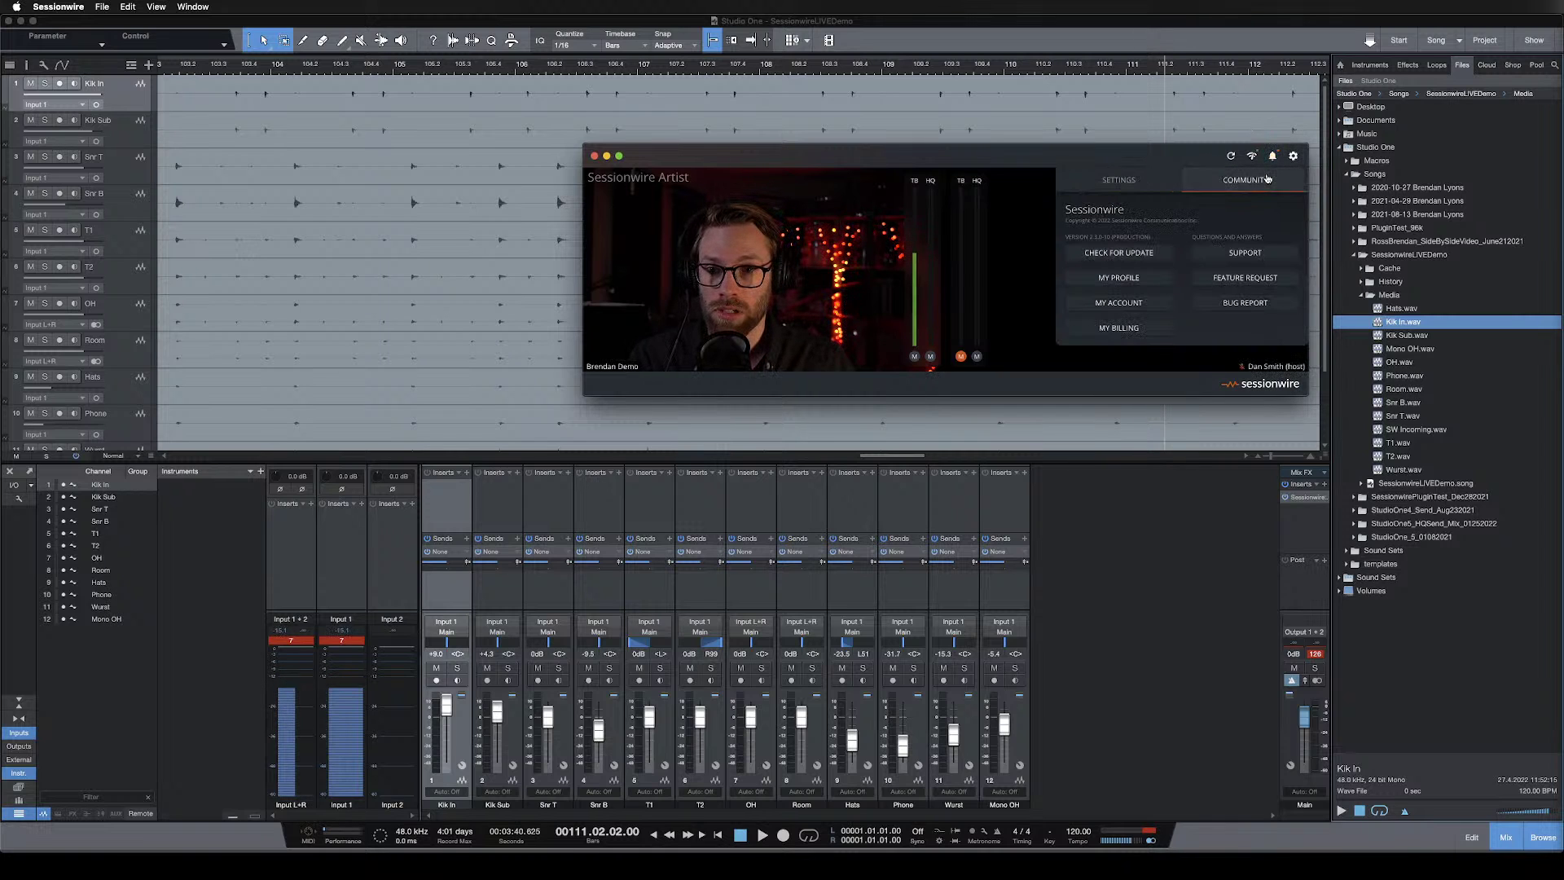
{"action": "left_click", "coordinate": [1121, 252]}
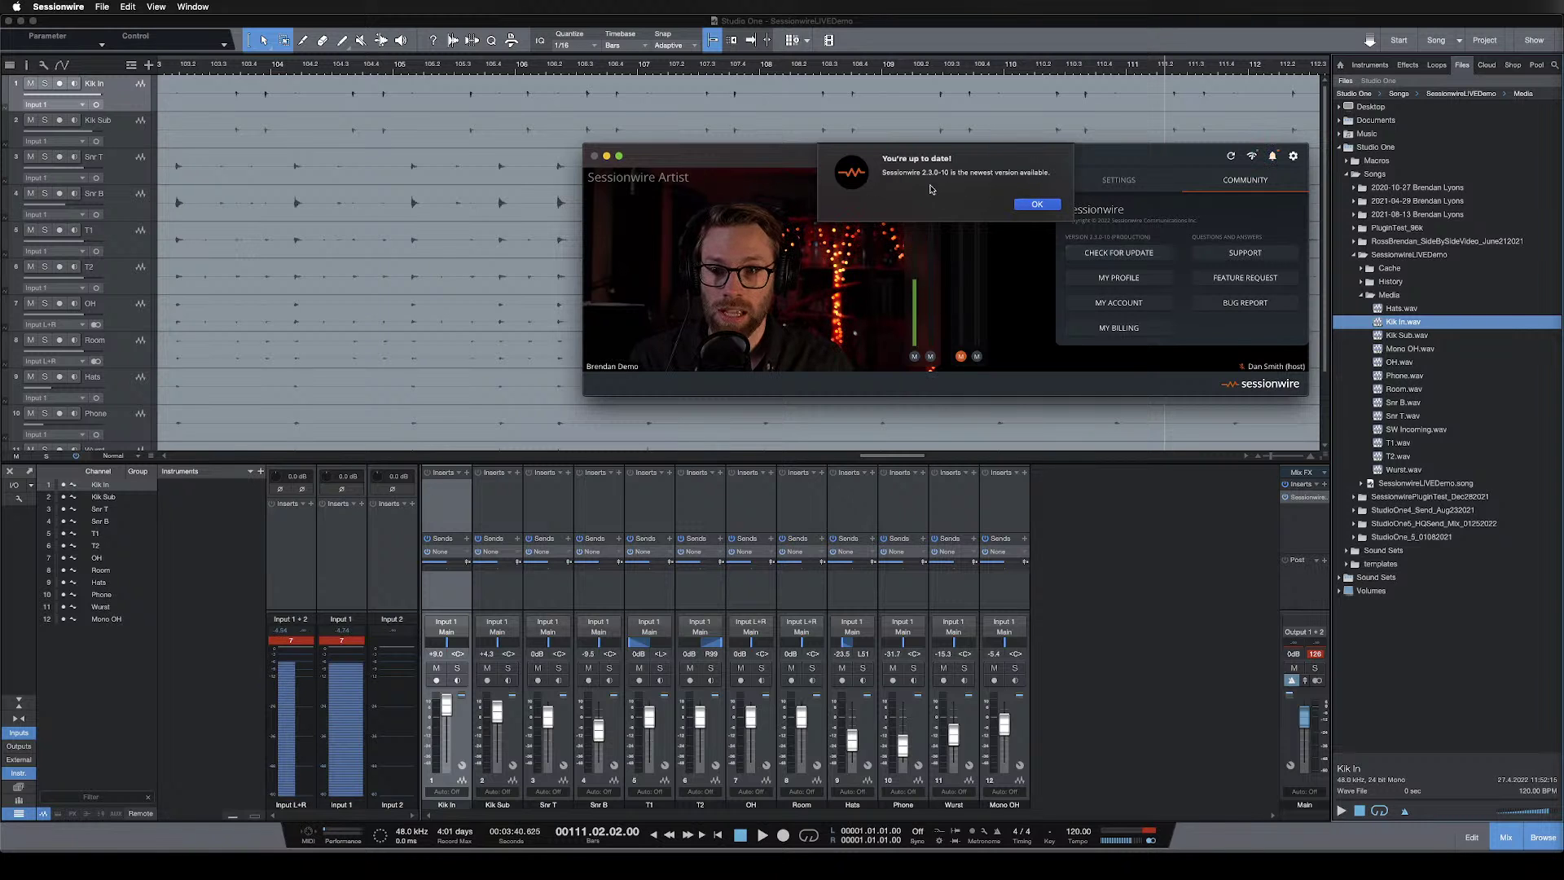
Dismiss the update notice and close the Sessionwire options panel.
{"action": "left_click", "coordinate": [1037, 204]}
{"action": "left_click", "coordinate": [1296, 156]}
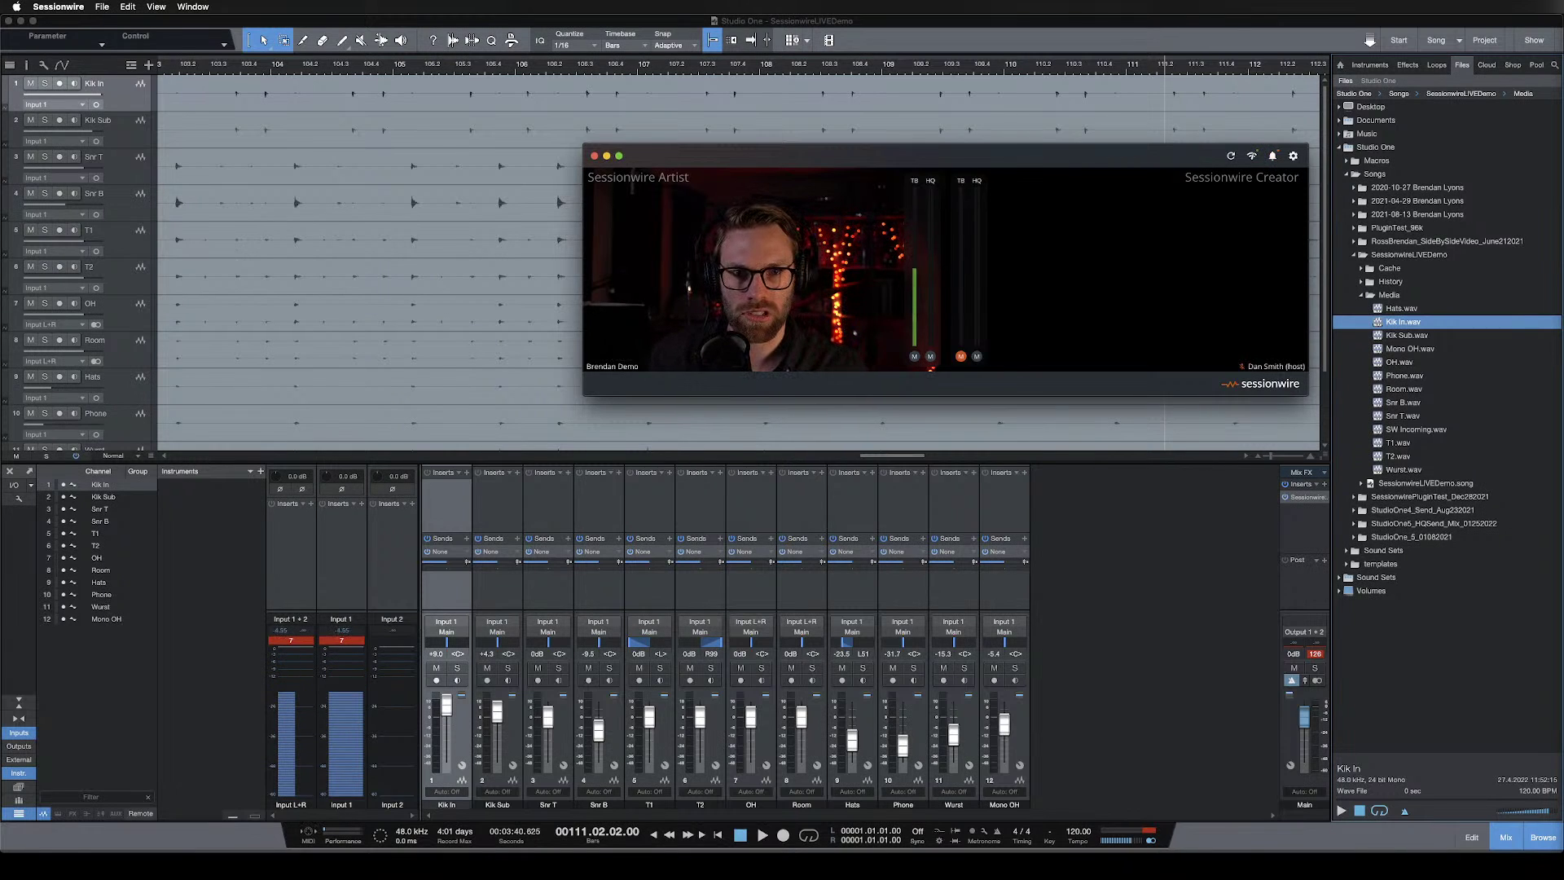
Return to the Sessionwire call and review its local and remote talkback automute settings, closing the settings when finished.
{"action": "key", "text": "super+Tab"}
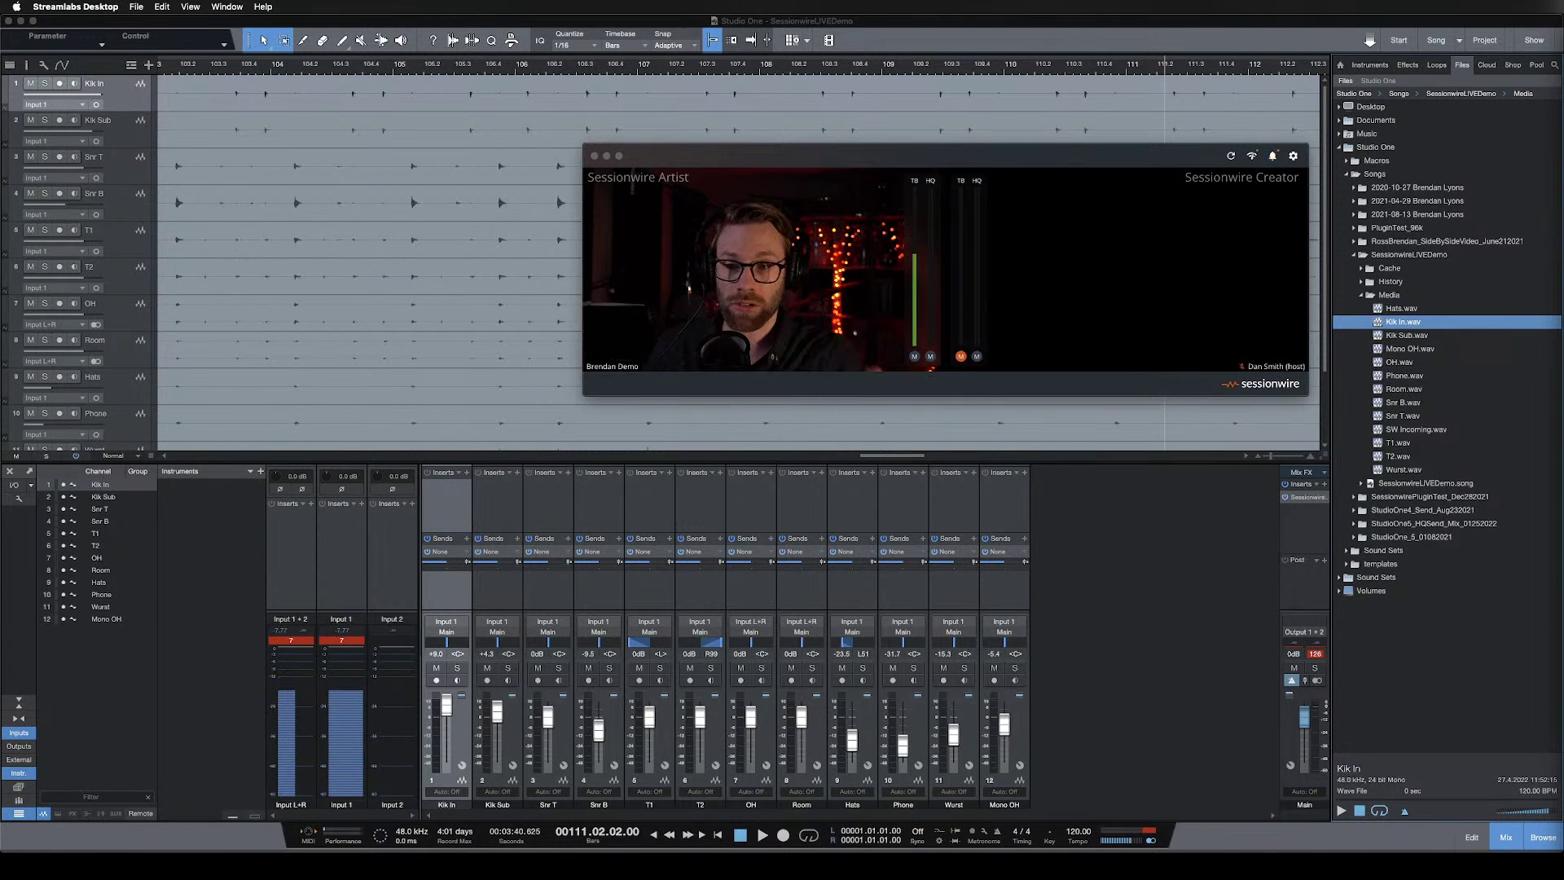
{"action": "mouse_move", "coordinate": [854, 230]}
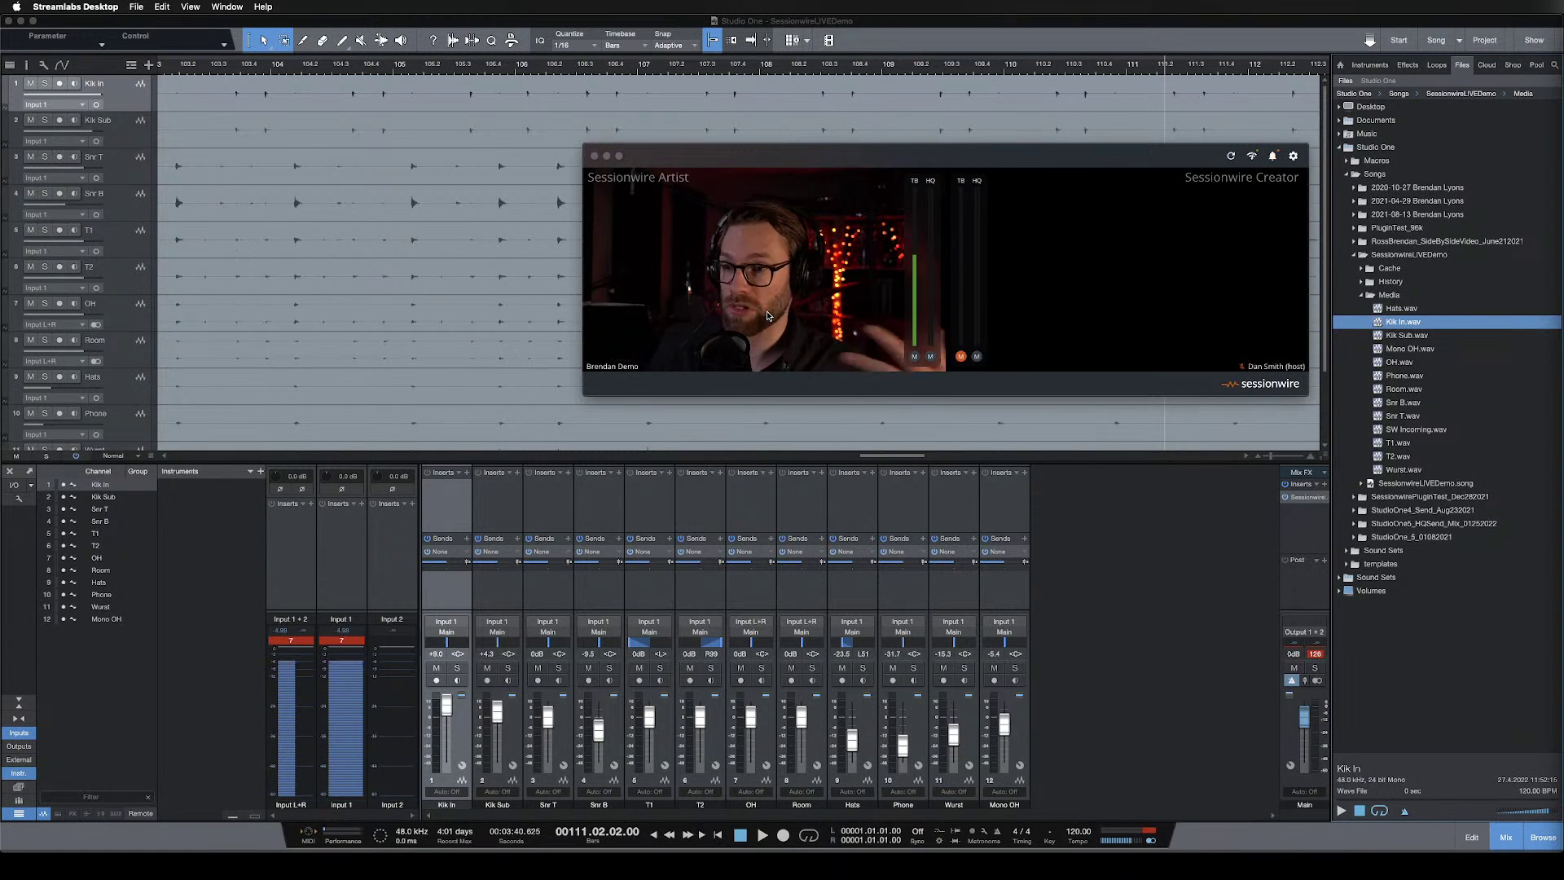
{"action": "left_click", "coordinate": [1291, 160]}
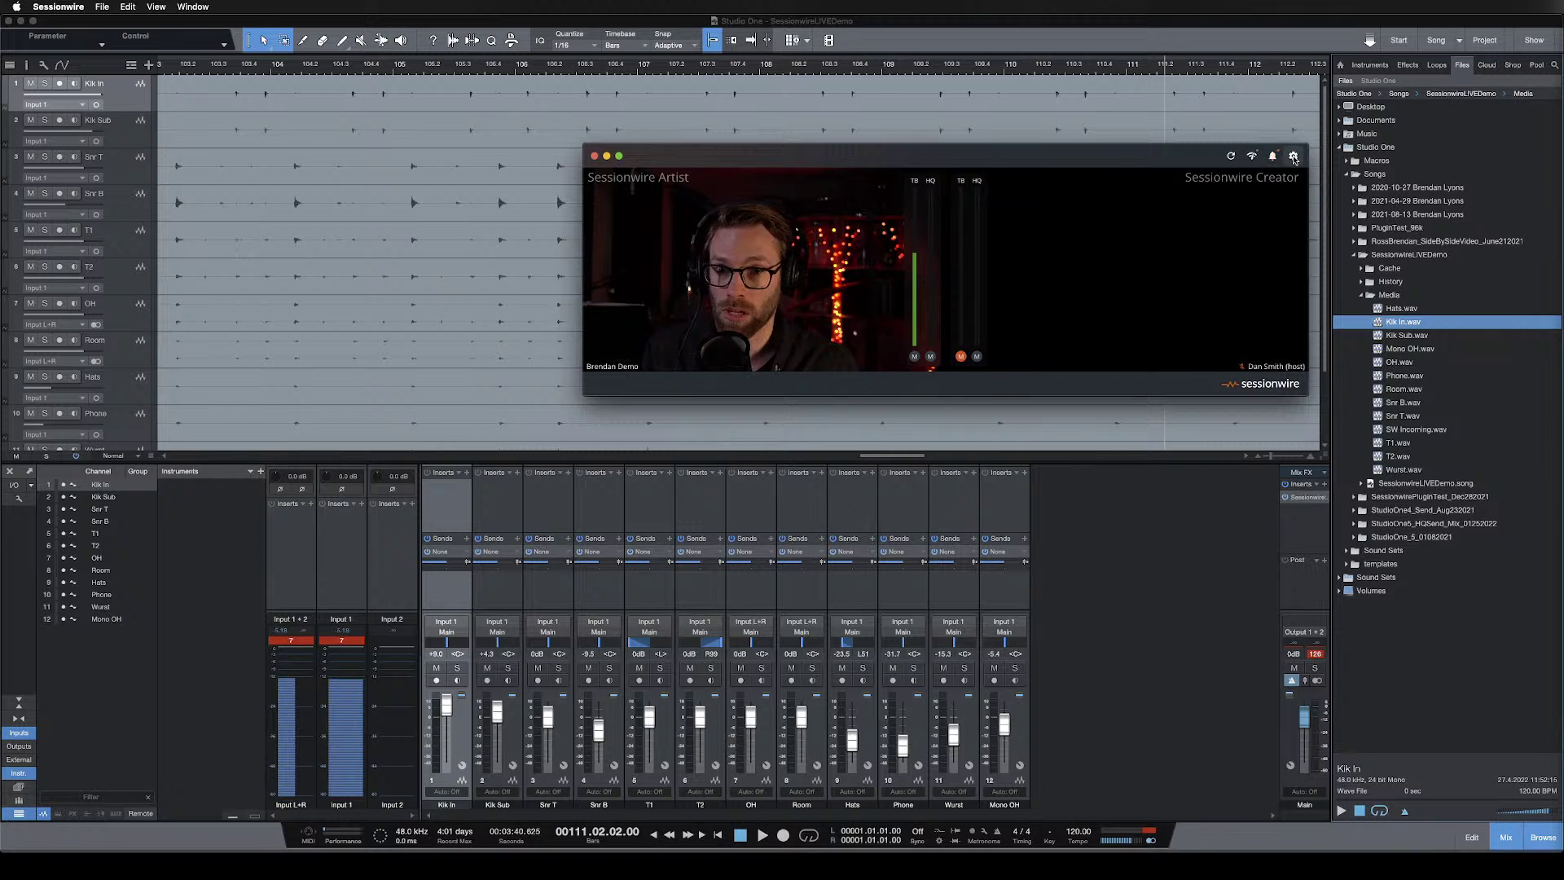
{"action": "left_click", "coordinate": [1291, 160]}
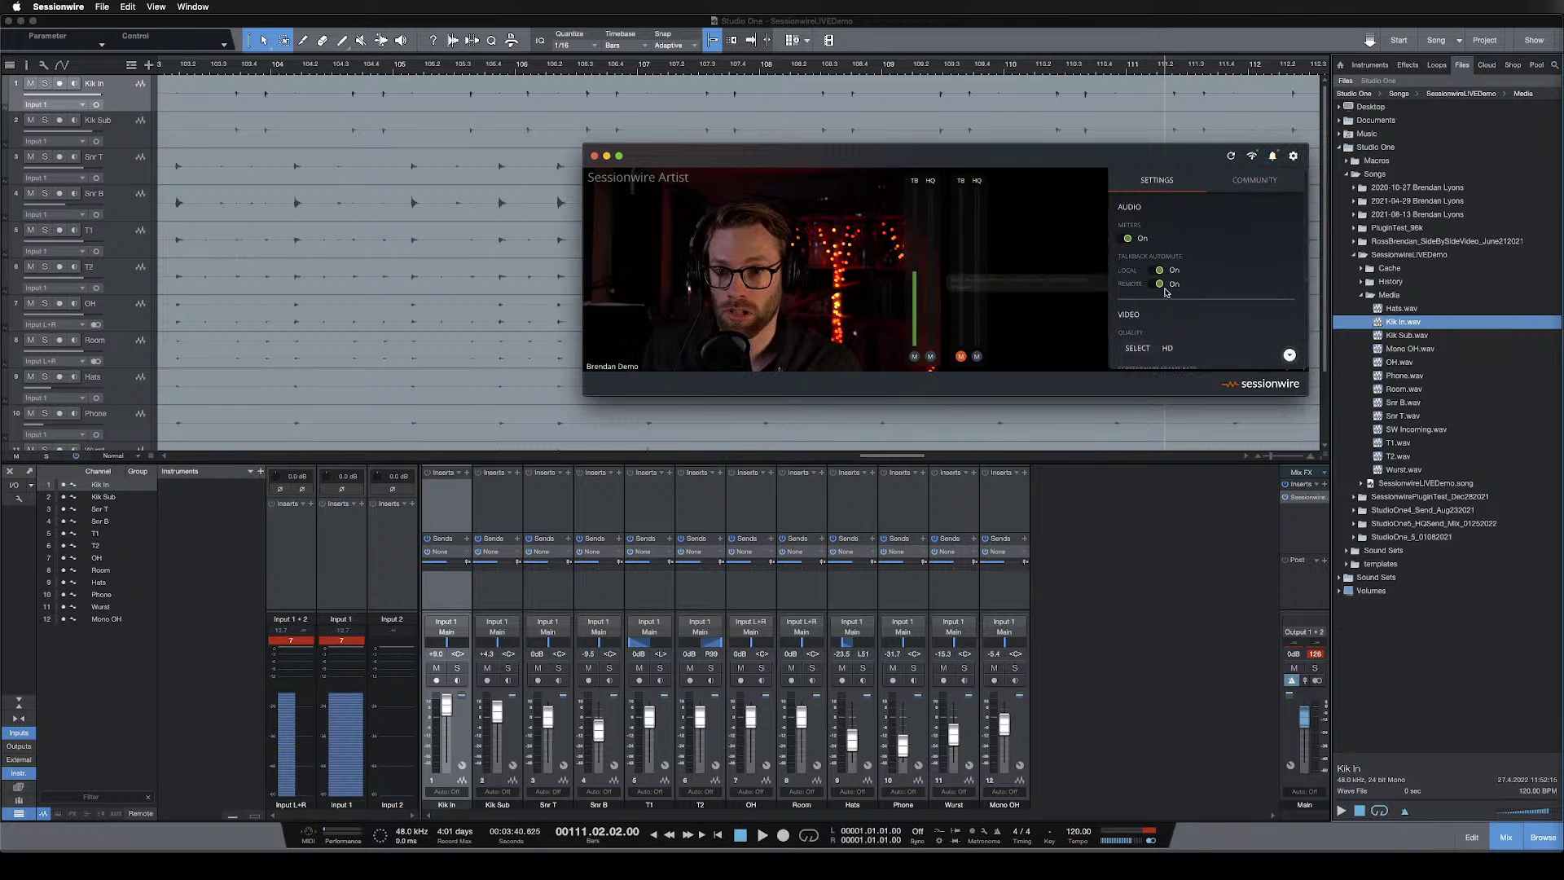
{"action": "left_click", "coordinate": [1293, 156]}
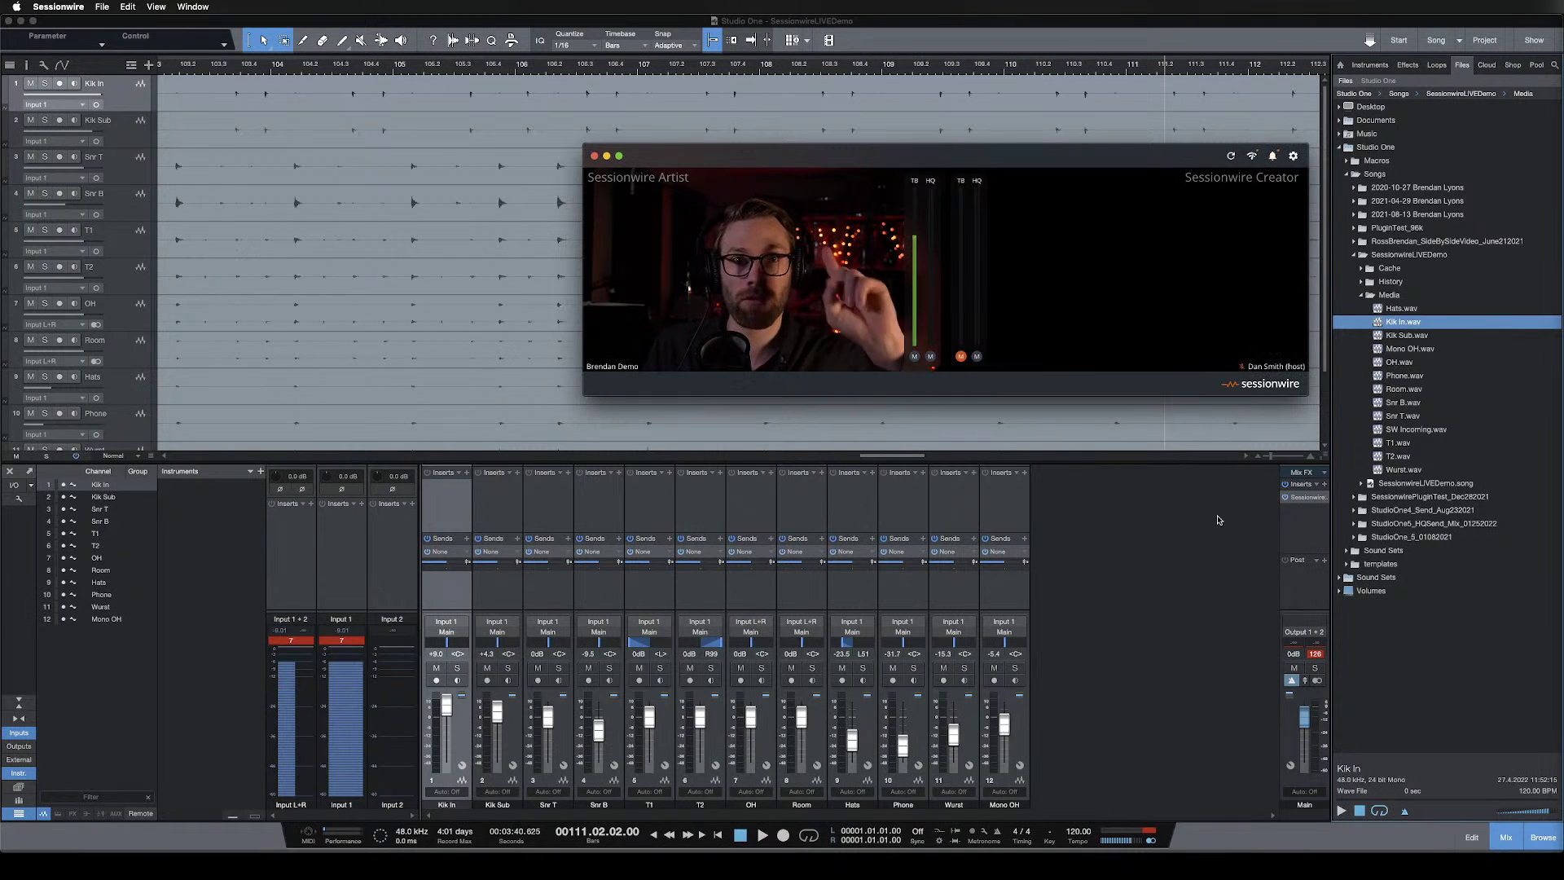
Bring the Sessionwire call back to the front and keep its window on top while Studio One is active.
{"action": "left_click", "coordinate": [1129, 692]}
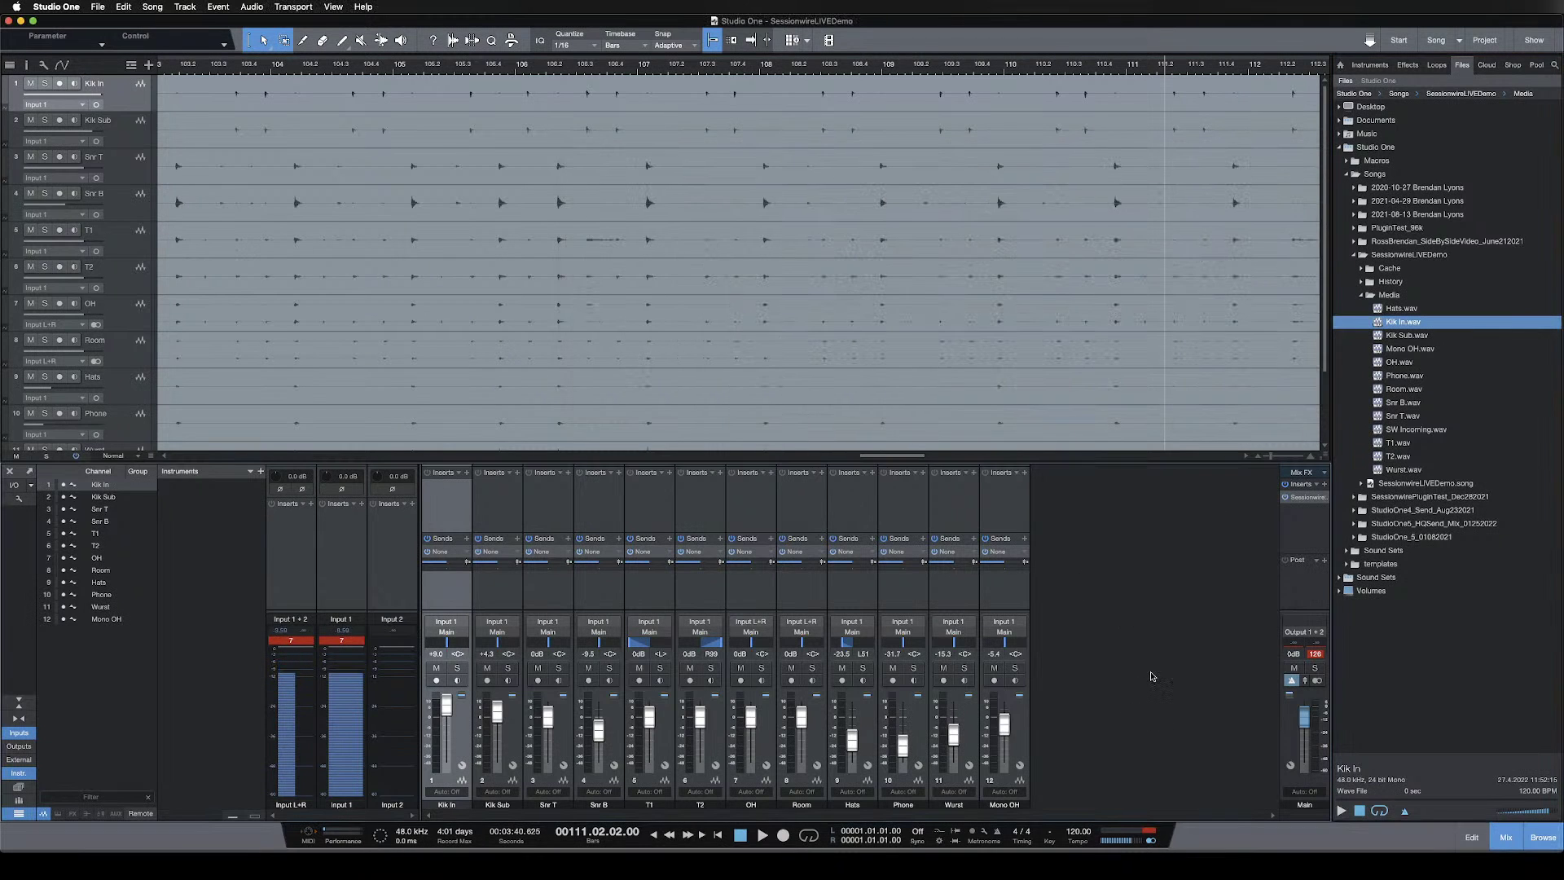
{"action": "left_click", "coordinate": [1138, 868]}
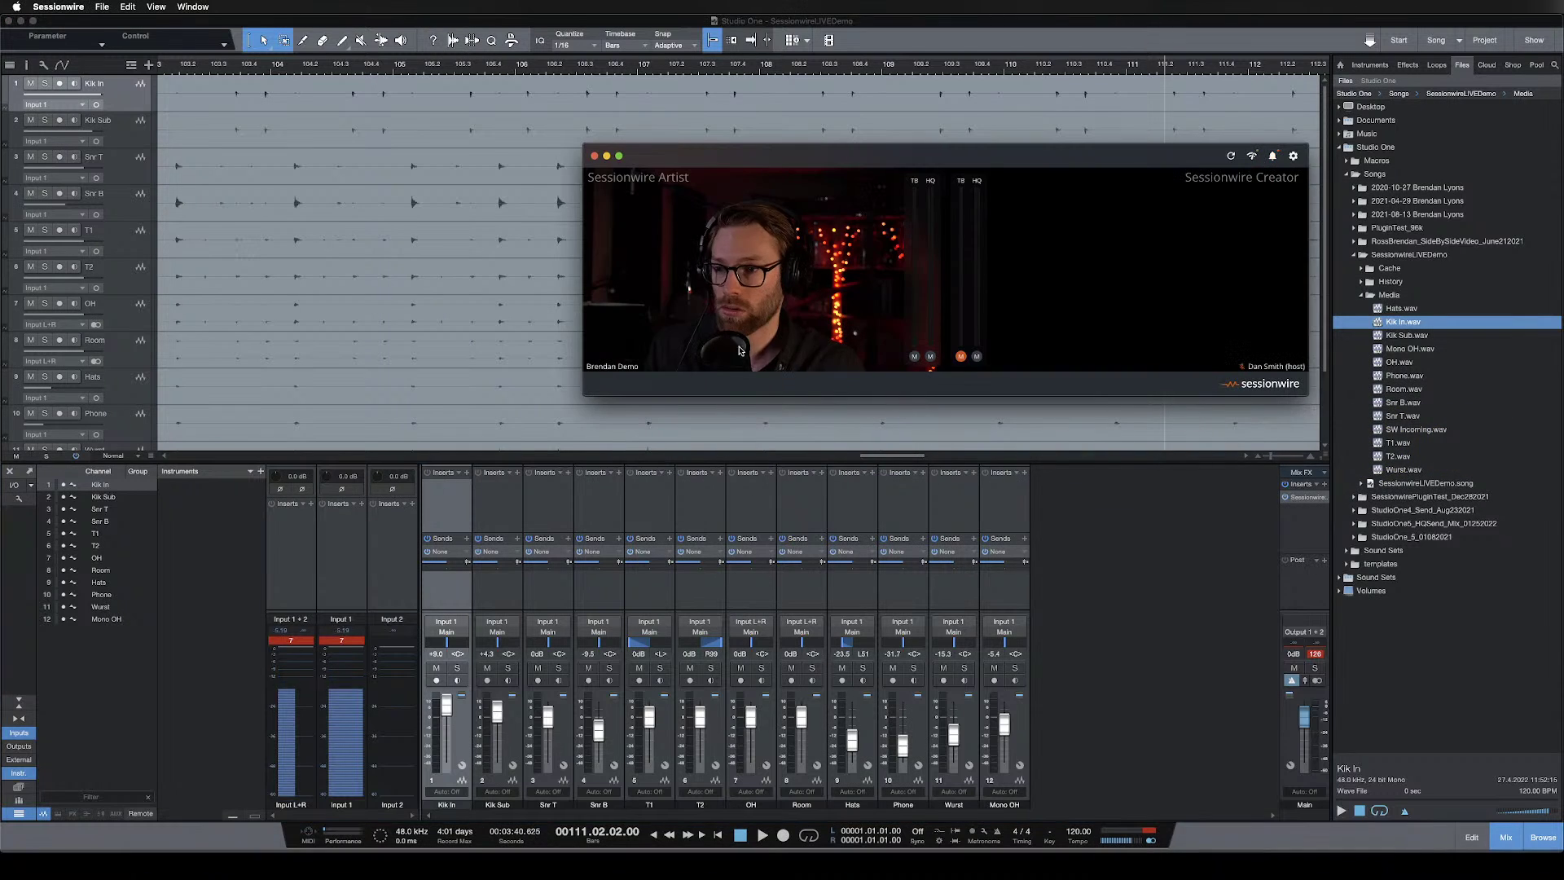
{"action": "left_click", "coordinate": [193, 7]}
{"action": "left_click", "coordinate": [217, 52]}
{"action": "left_click", "coordinate": [193, 6]}
{"action": "left_click", "coordinate": [193, 6]}
{"action": "left_click", "coordinate": [593, 23]}
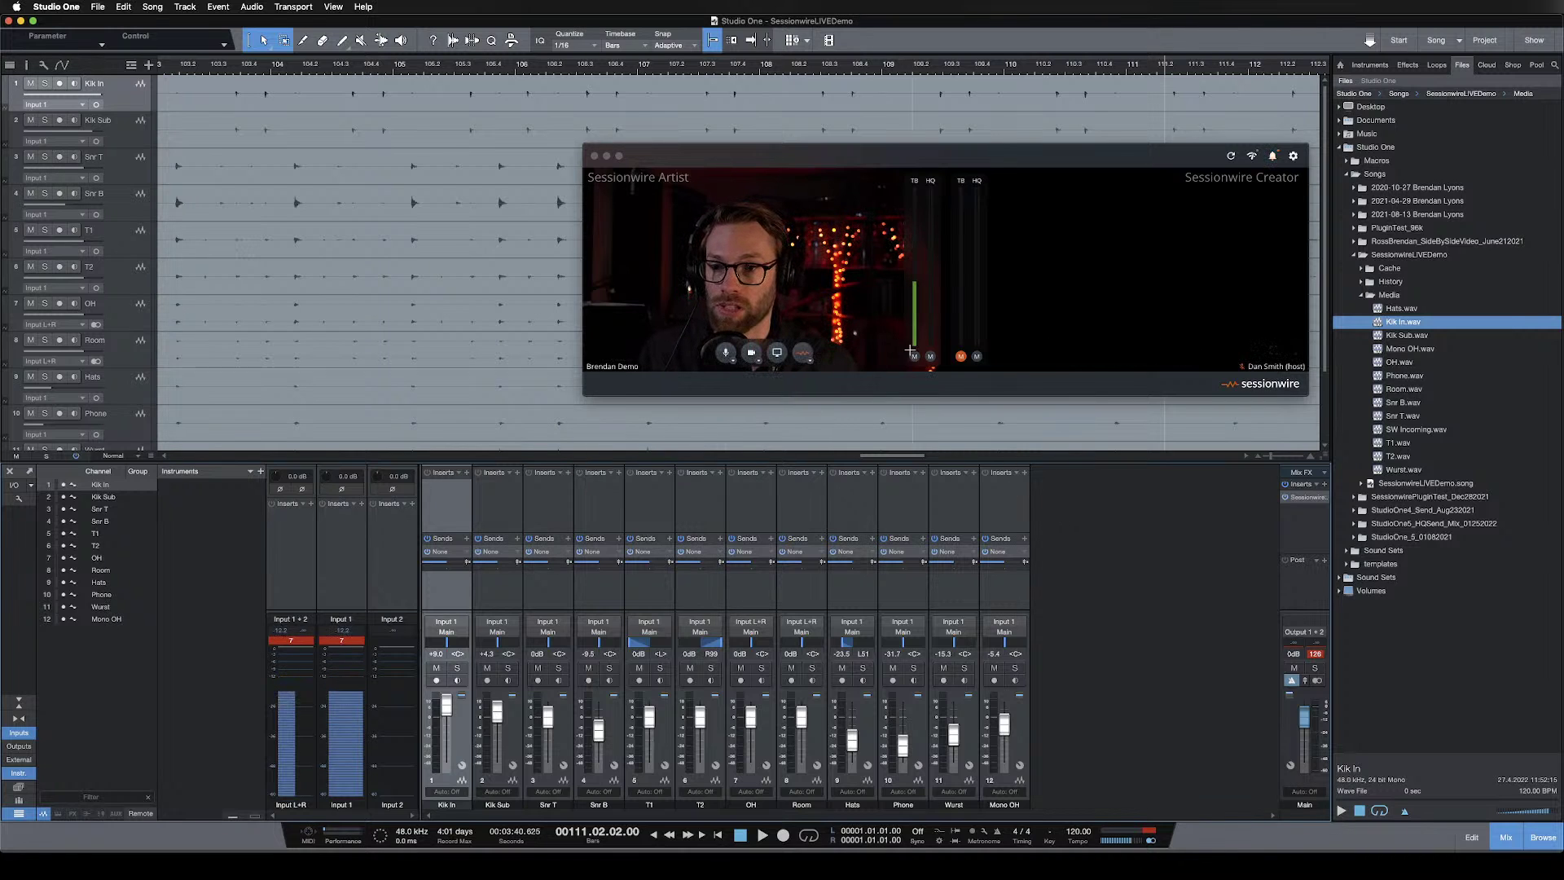
Play the Studio One song briefly and stop it to check talkback automute on the Sessionwire call.
{"action": "key", "text": "space"}
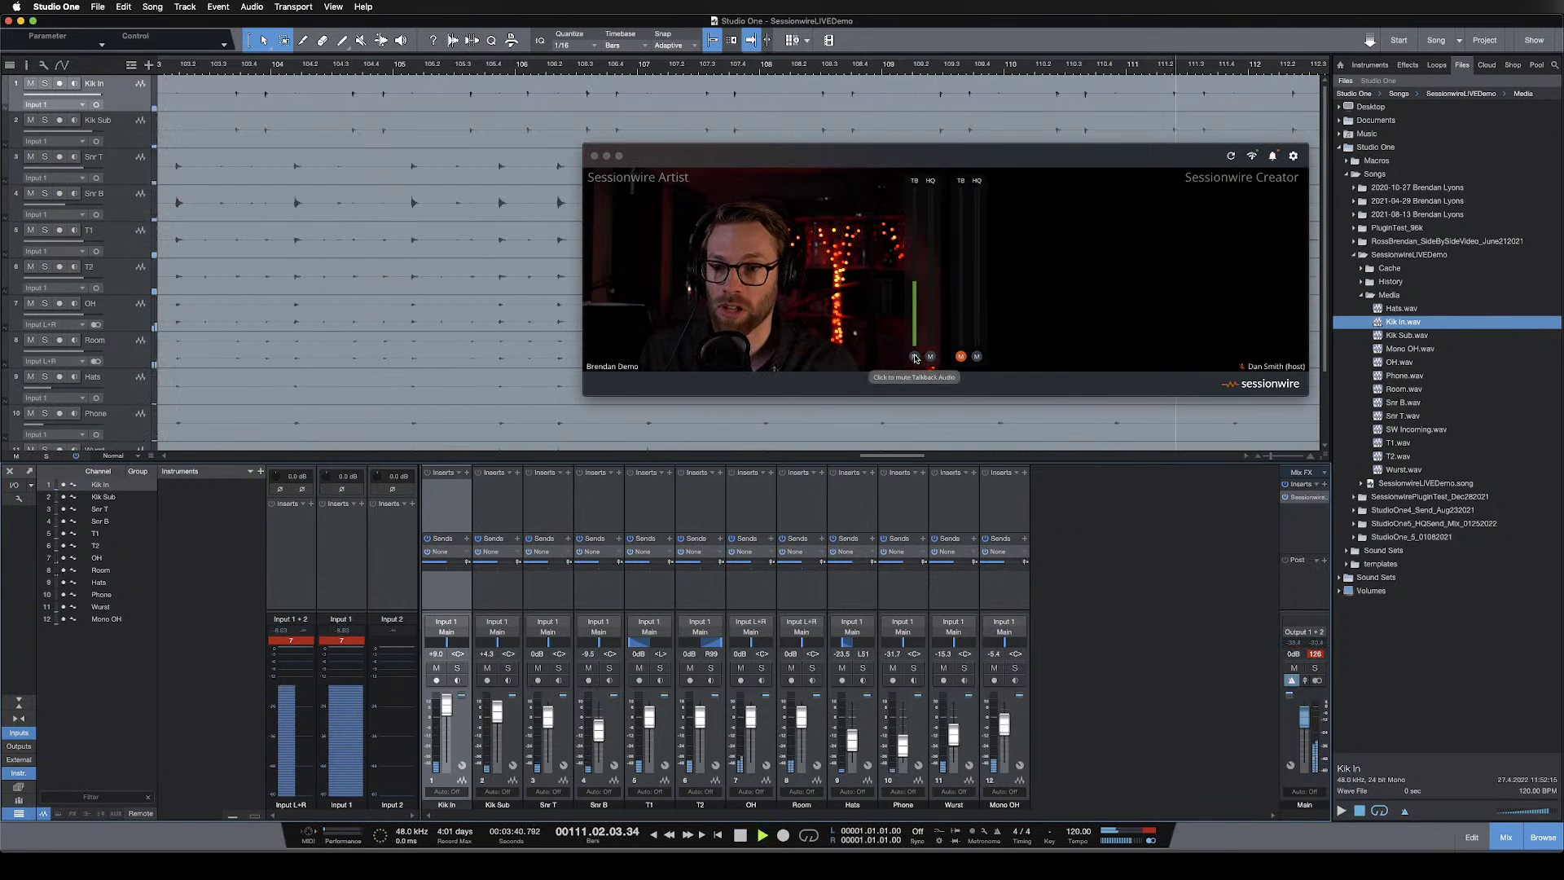
{"action": "left_click", "coordinate": [915, 357]}
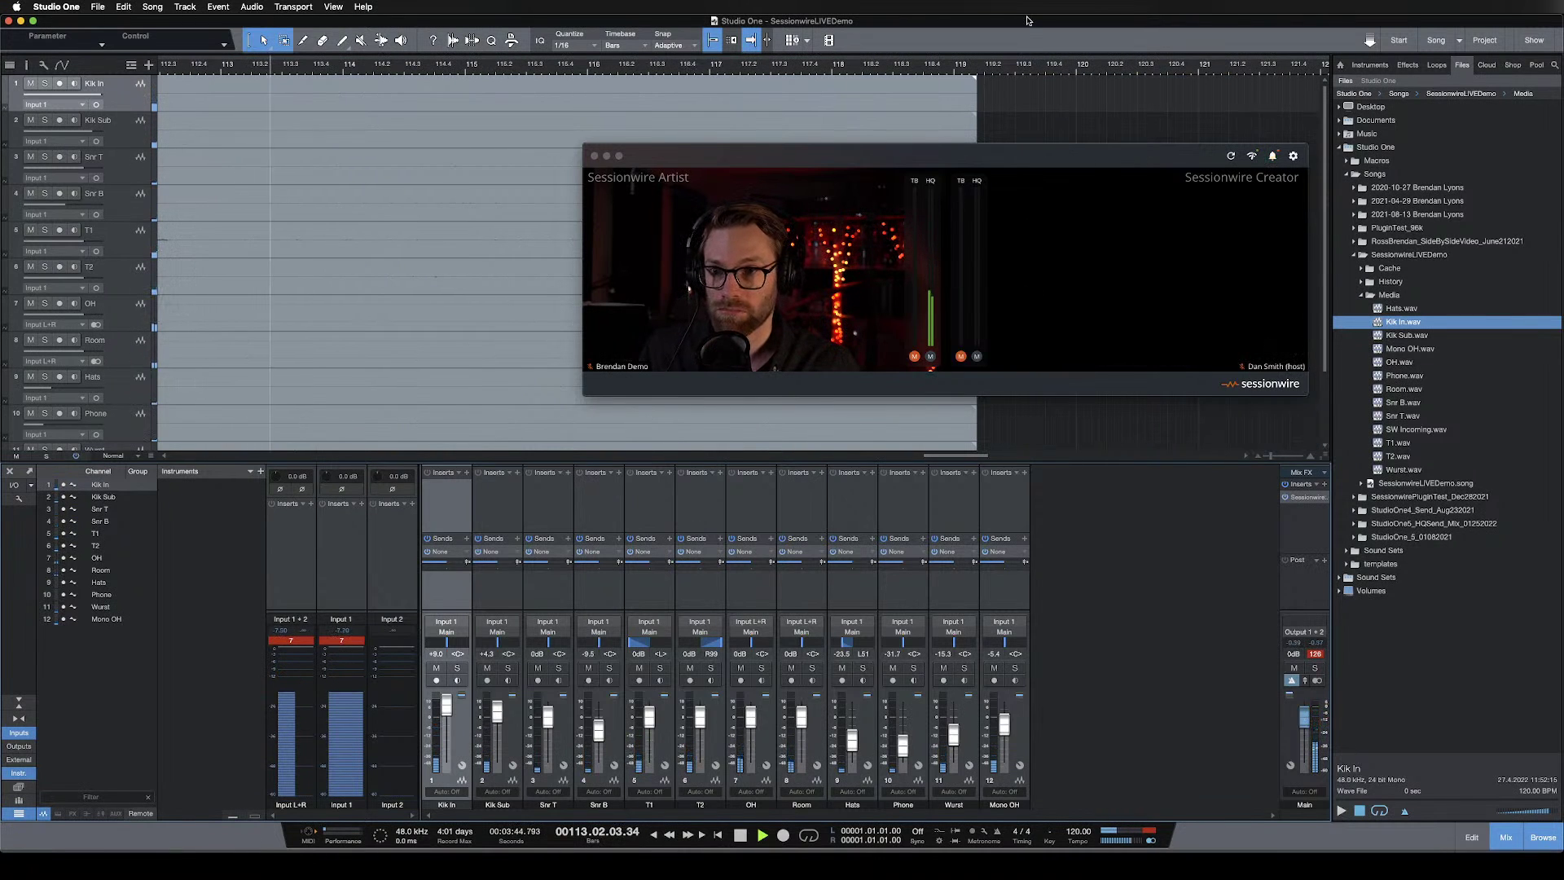
{"action": "key", "text": "space"}
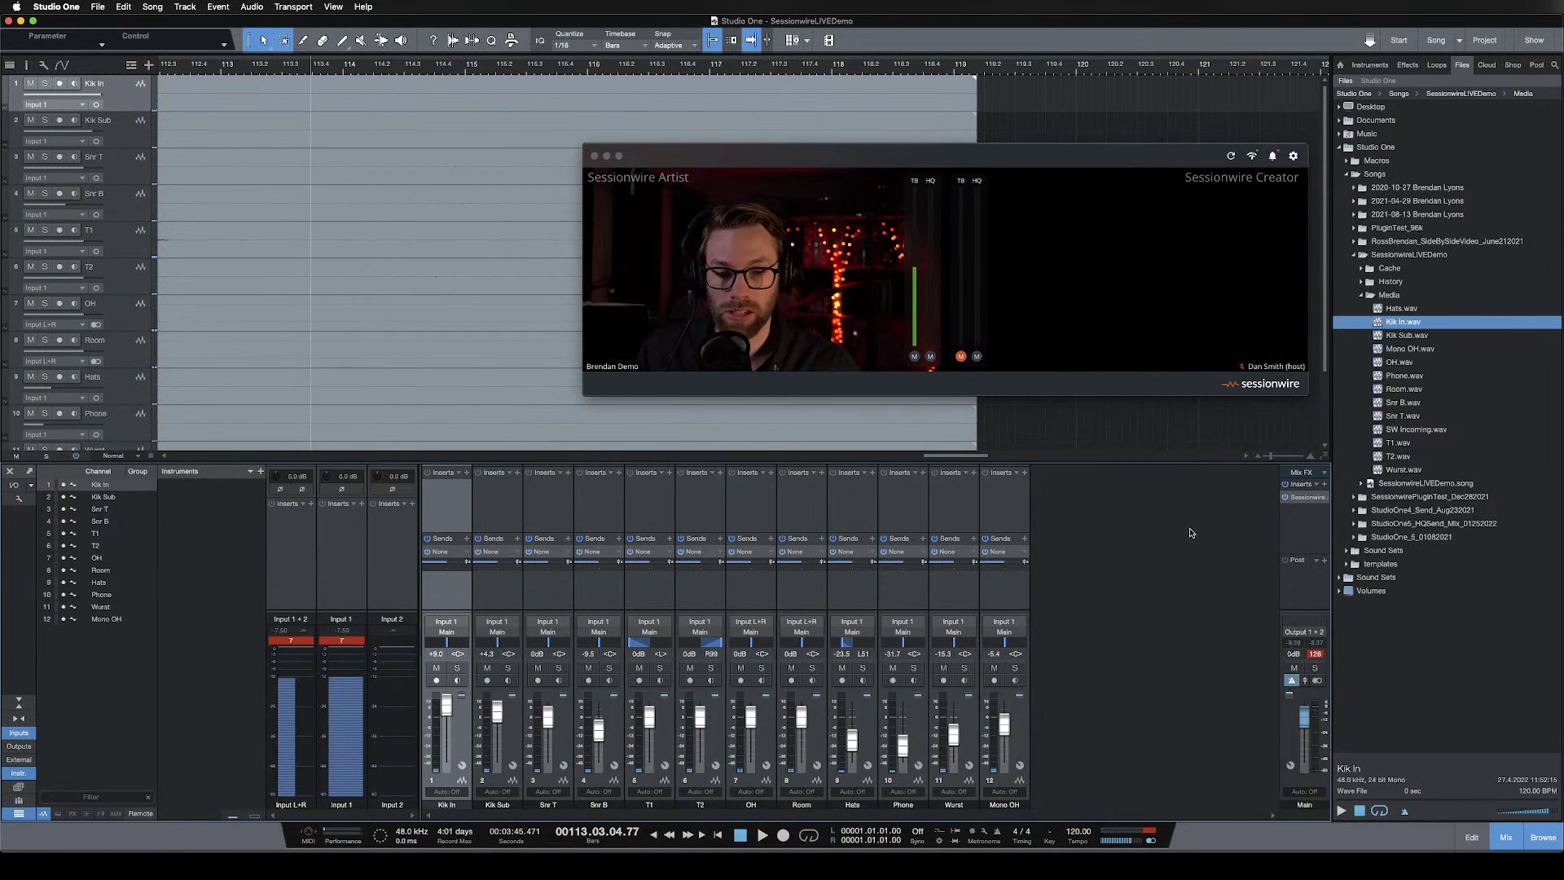